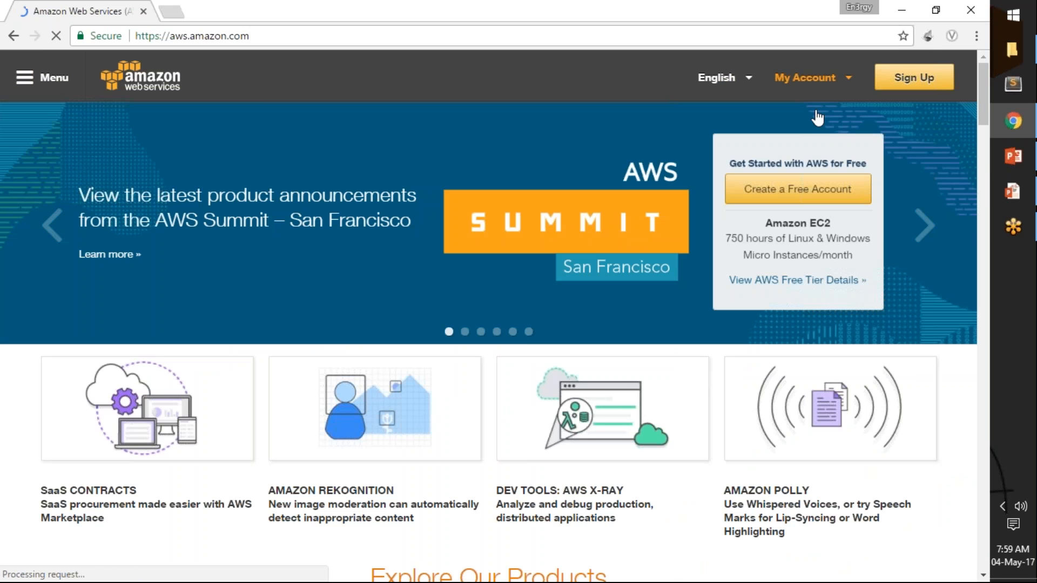
Open the AWS Management Console and go to the list of VPCs in the VPC service.
mouse_move(810, 80)
left_click(799, 139)
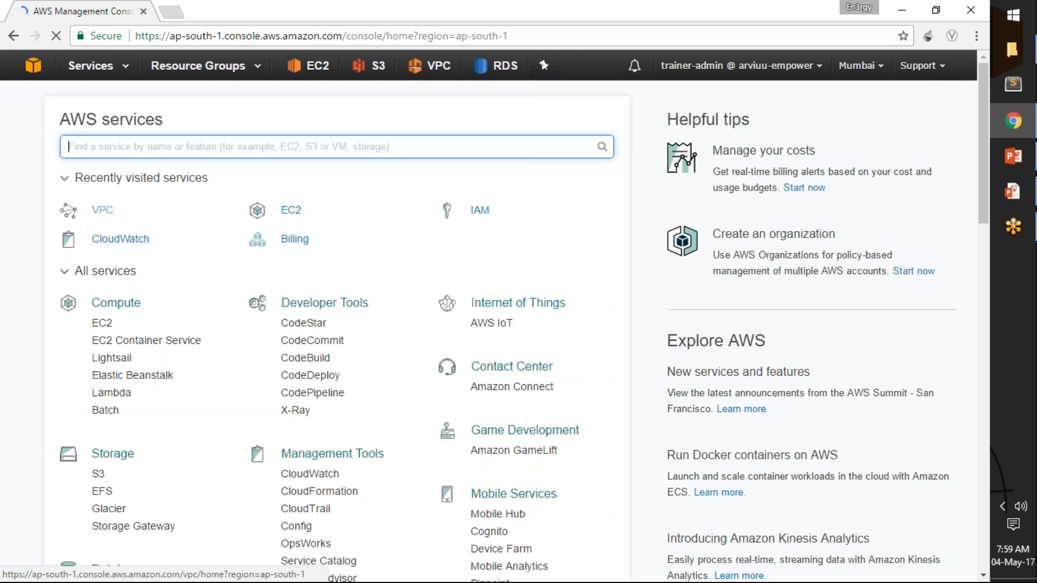
left_click(98, 211)
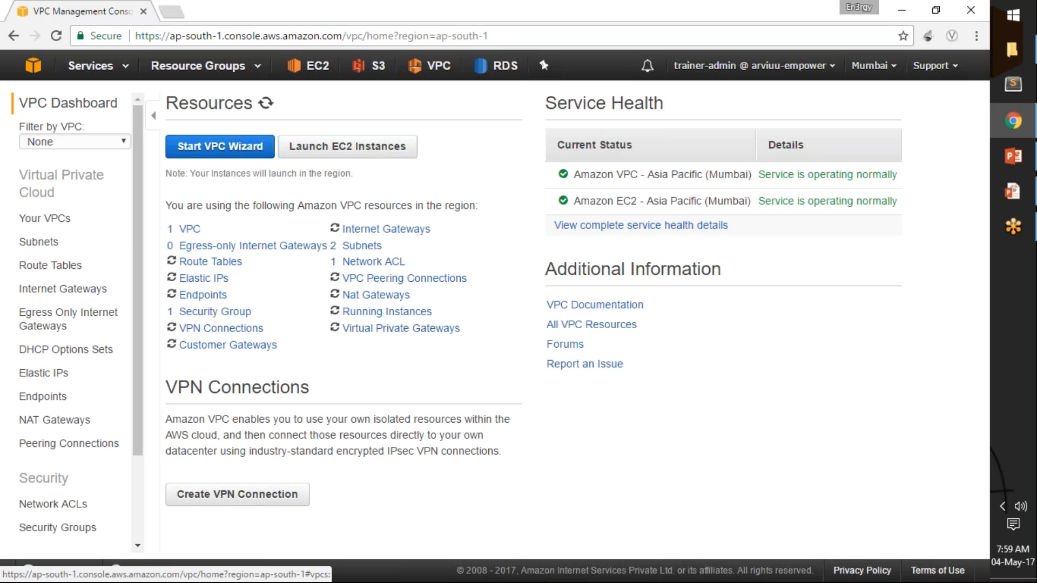
left_click(189, 232)
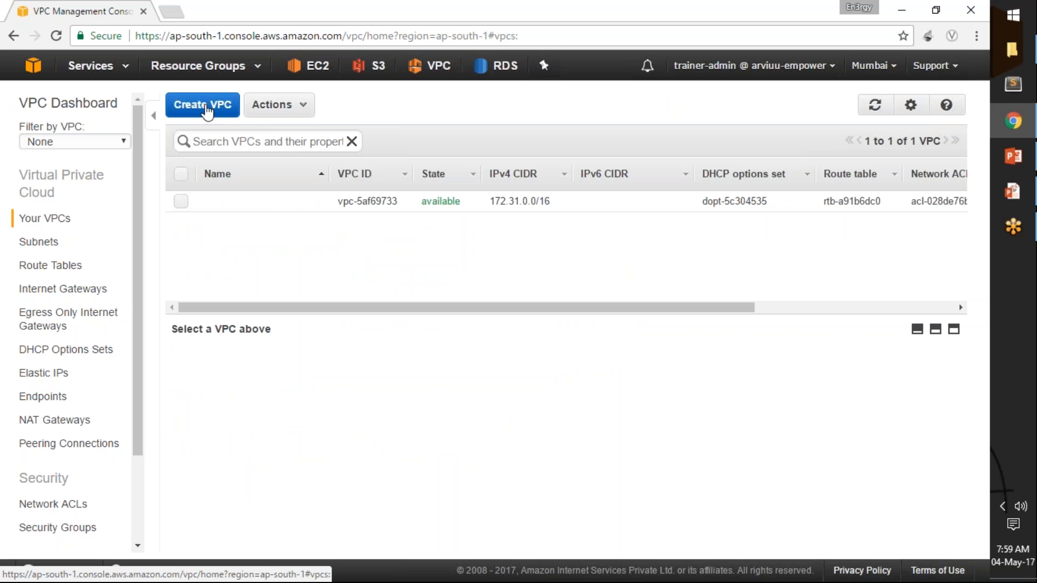
Create a VPC named vpc1 with the IPv4 CIDR block 10.81.1.0/24.
left_click(203, 105)
left_click(481, 300)
type("vpc1")
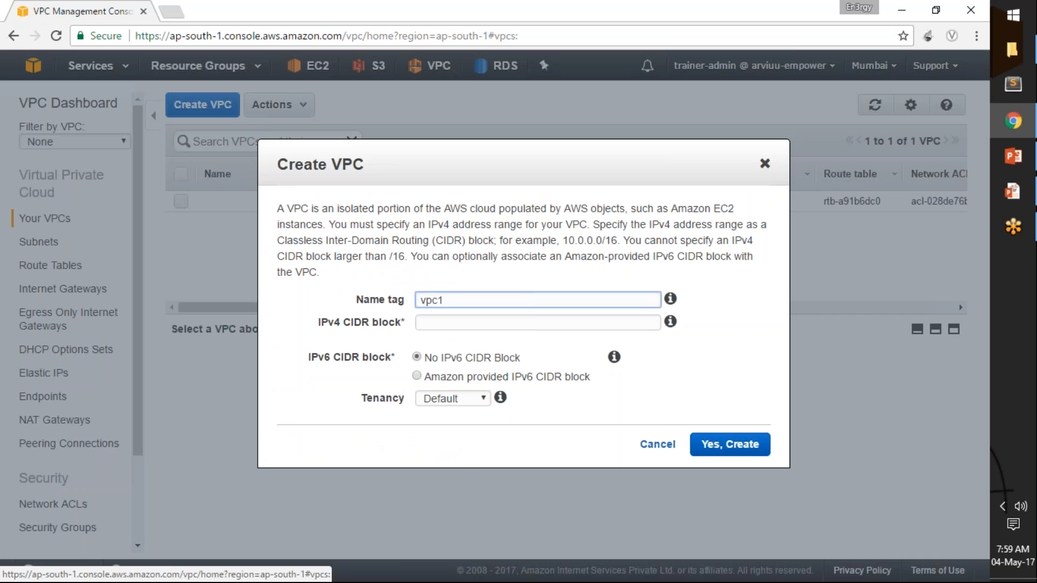
key("Tab")
type("10")
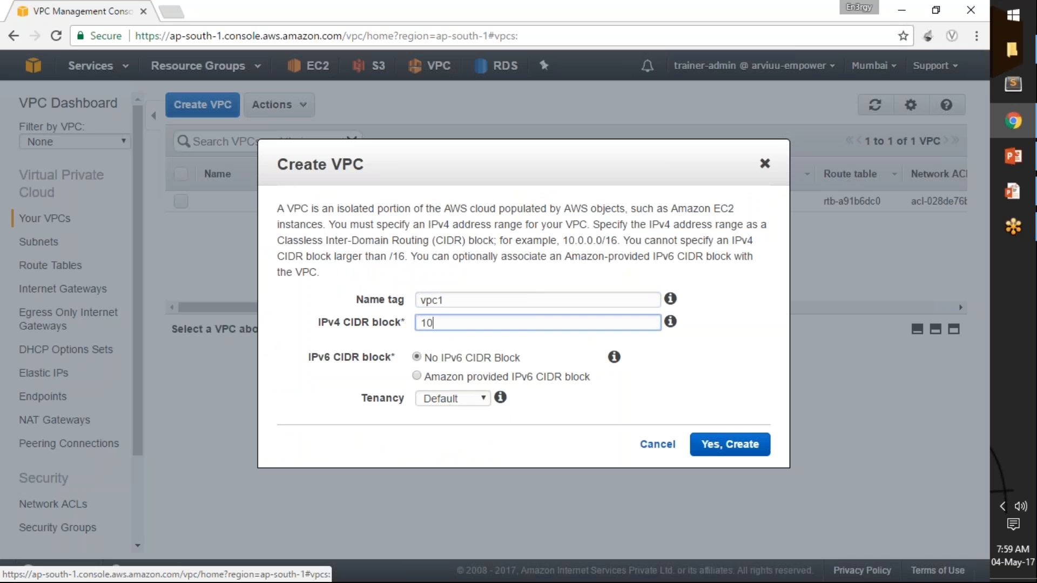
type(".81.1.0/24")
left_click(733, 448)
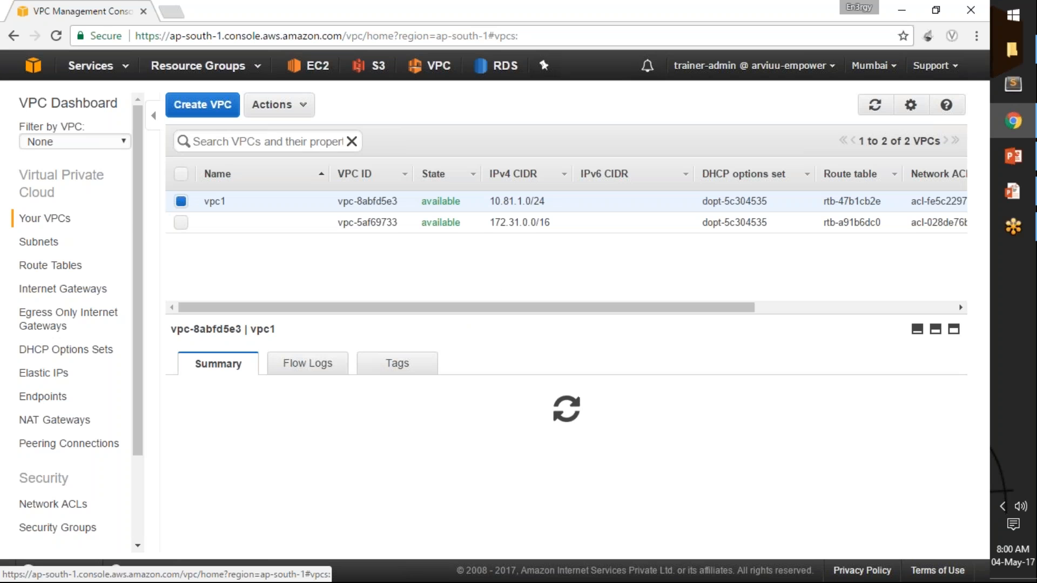
Filter the subnets list by vpc1.
left_click(56, 247)
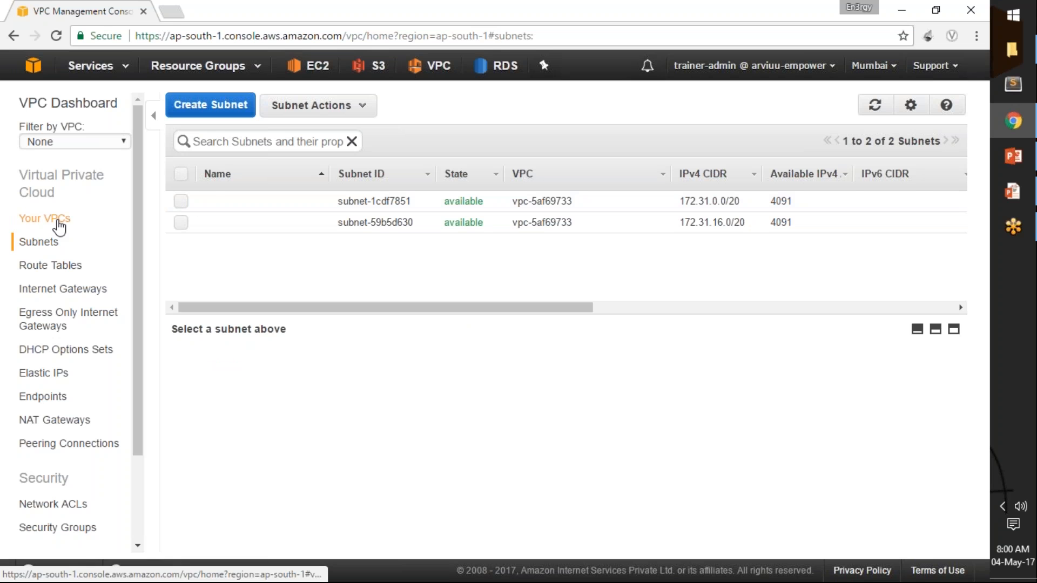
left_click(268, 141)
type("vpc1")
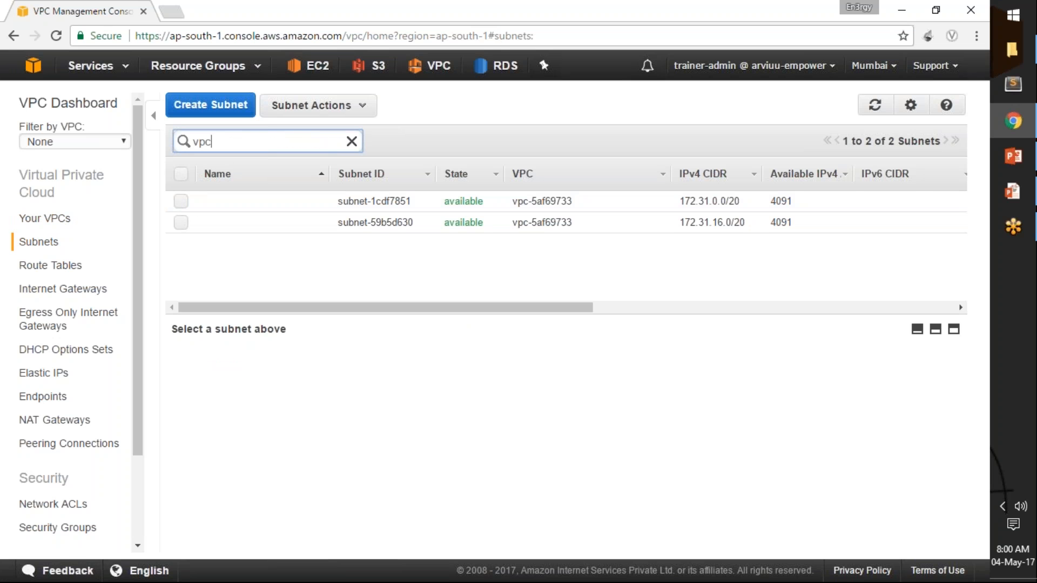
left_click(45, 218)
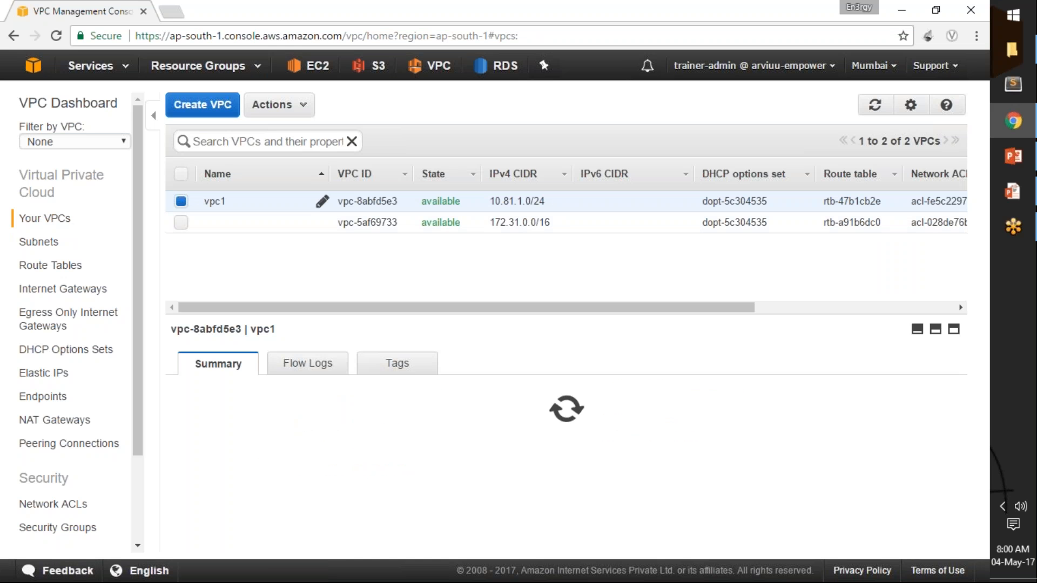
left_click(58, 244)
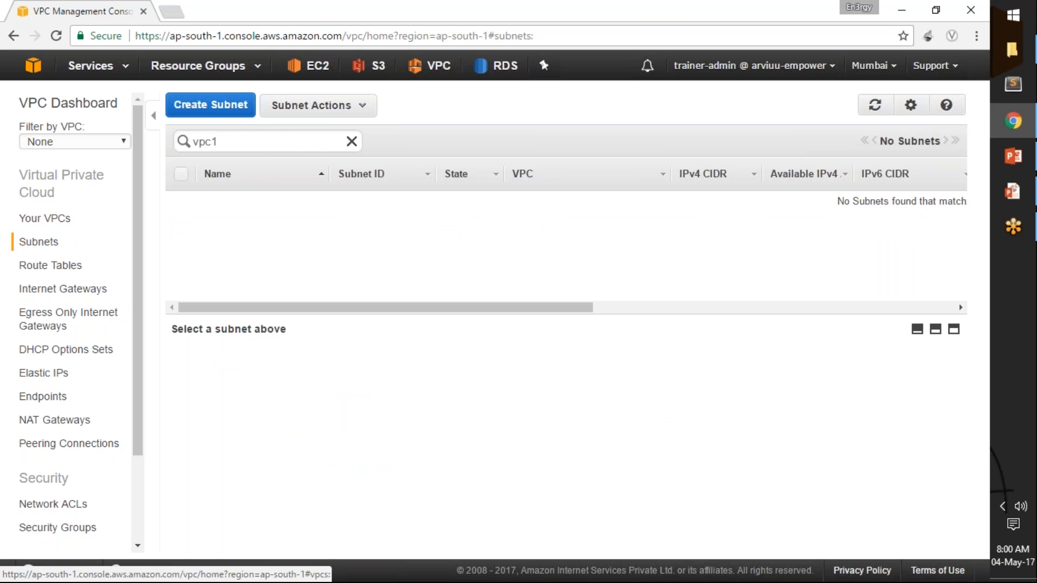
Start a new subnet in the vpc1 VPC and name it vpc1-subnet.
left_click(209, 108)
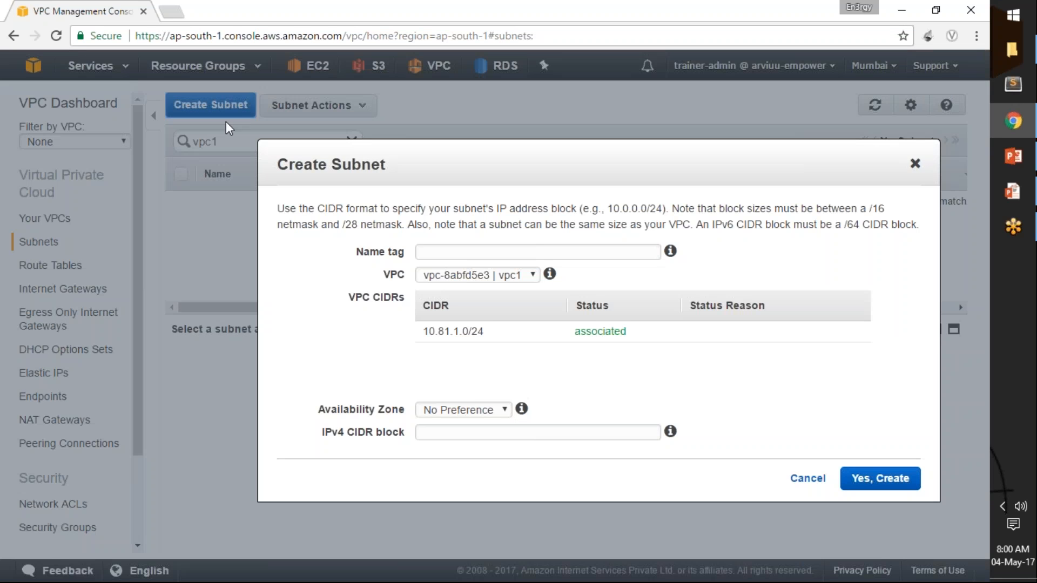
left_click(492, 278)
left_click(492, 279)
left_click(509, 253)
type("subne")
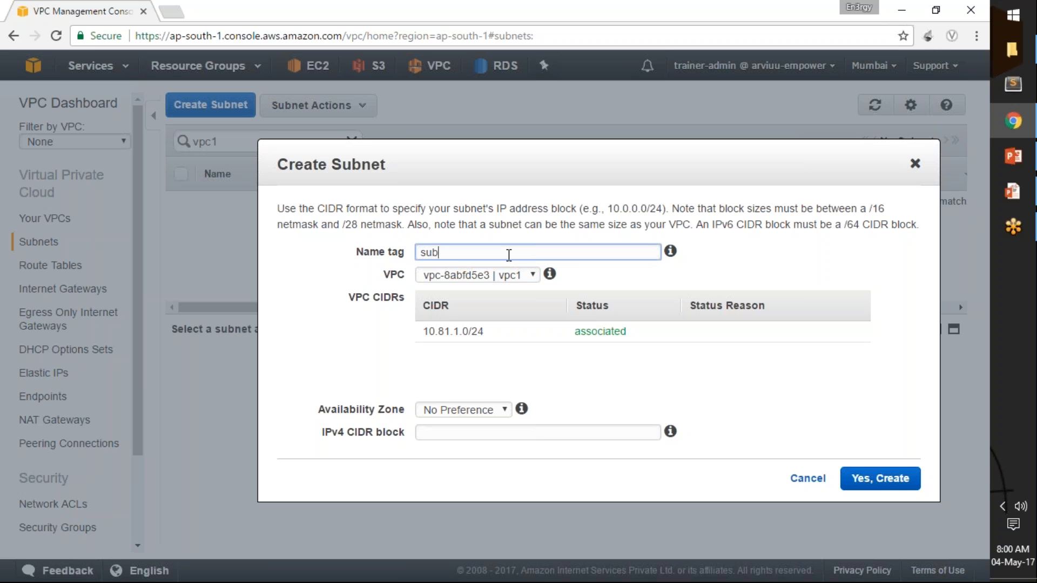
key("BackSpace")
key("BackSpace")
key("BackSpace")
key("BackSpace")
key("BackSpace")
type("vp1")
key("BackSpace")
type("c1-subnet")
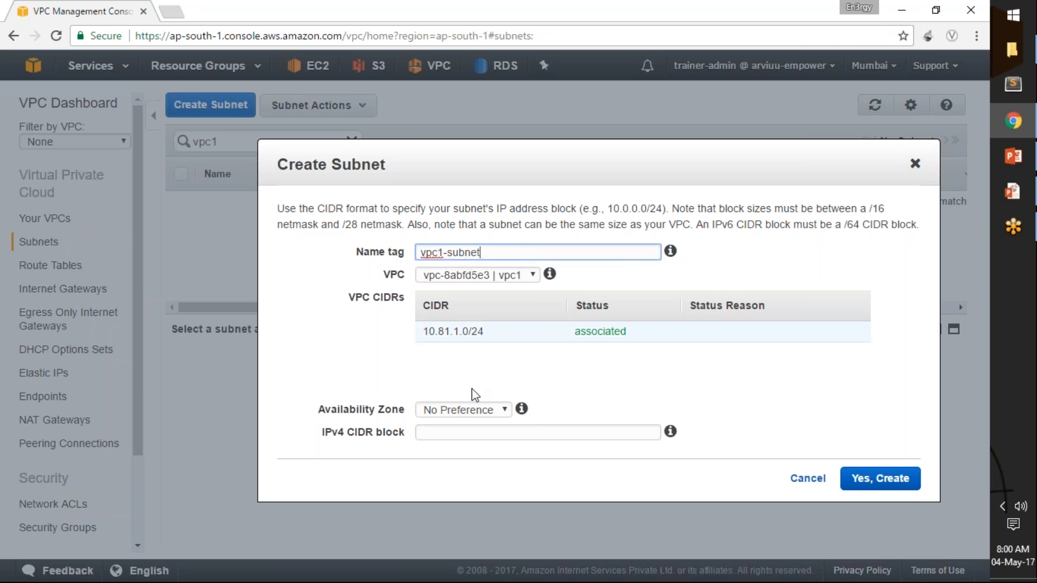
Set the subnet's availability zone to ap-south-1a and try to create it with the IPv4 CIDR block 10.81.0.128/25.
left_click(476, 412)
left_click(478, 439)
left_click(489, 434)
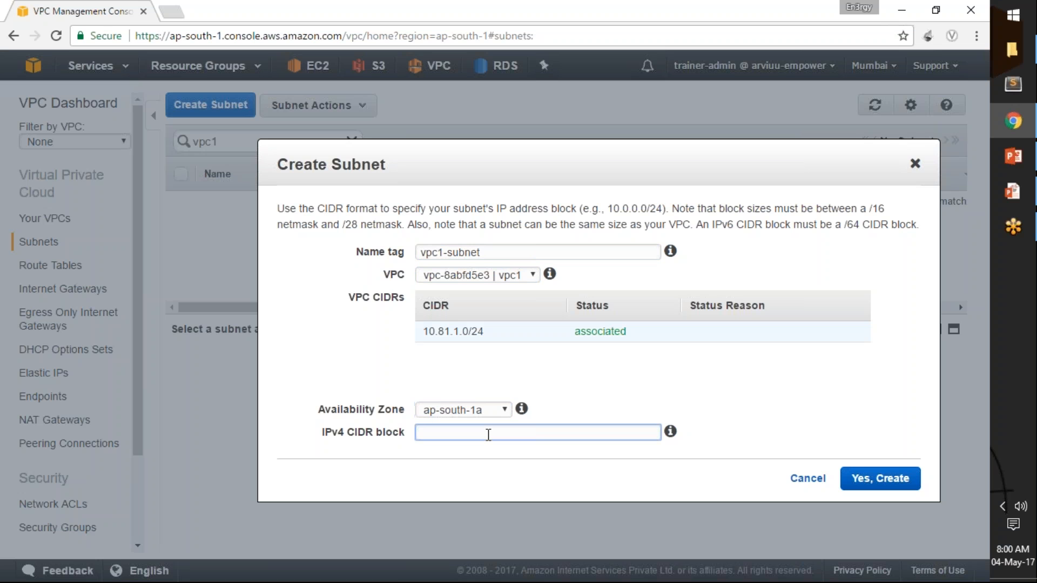
type("10.81.0.128/25")
left_click(882, 479)
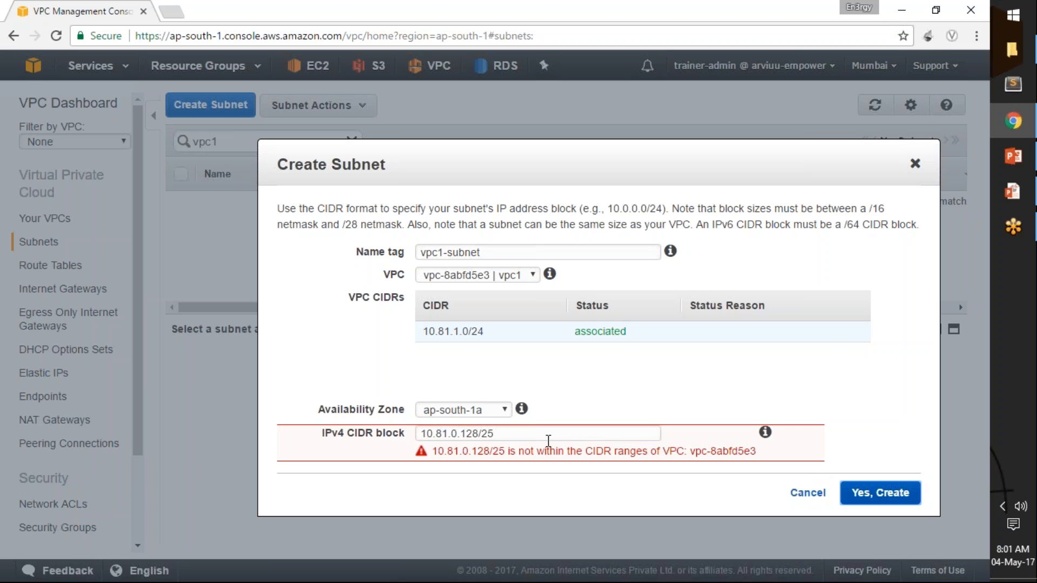
Correct the subnet's IPv4 CIDR block to 10.81.1.128/25 and create the subnet.
left_click(458, 435)
key("BackSpace")
type("1")
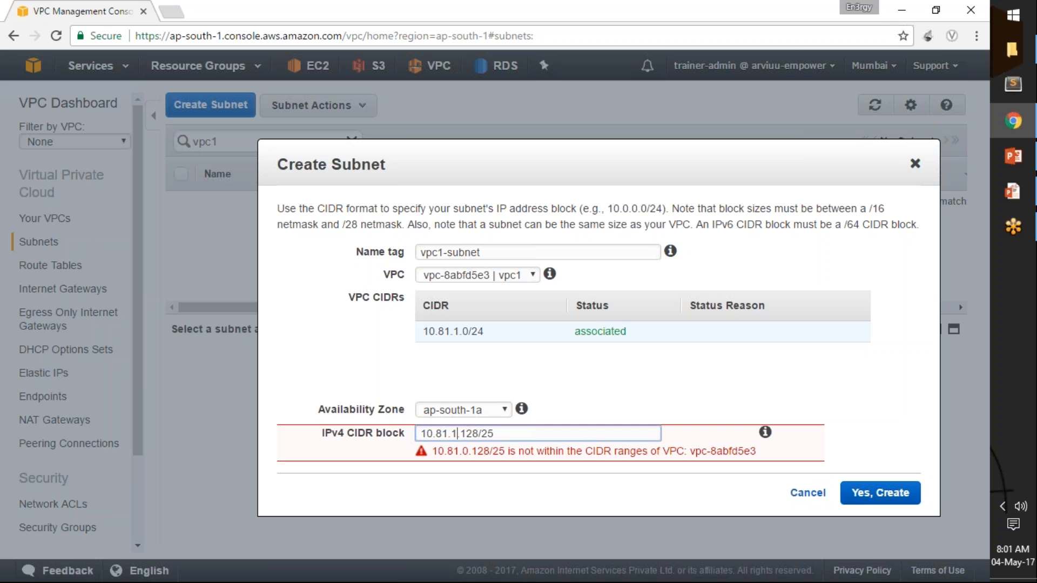
key("Tab")
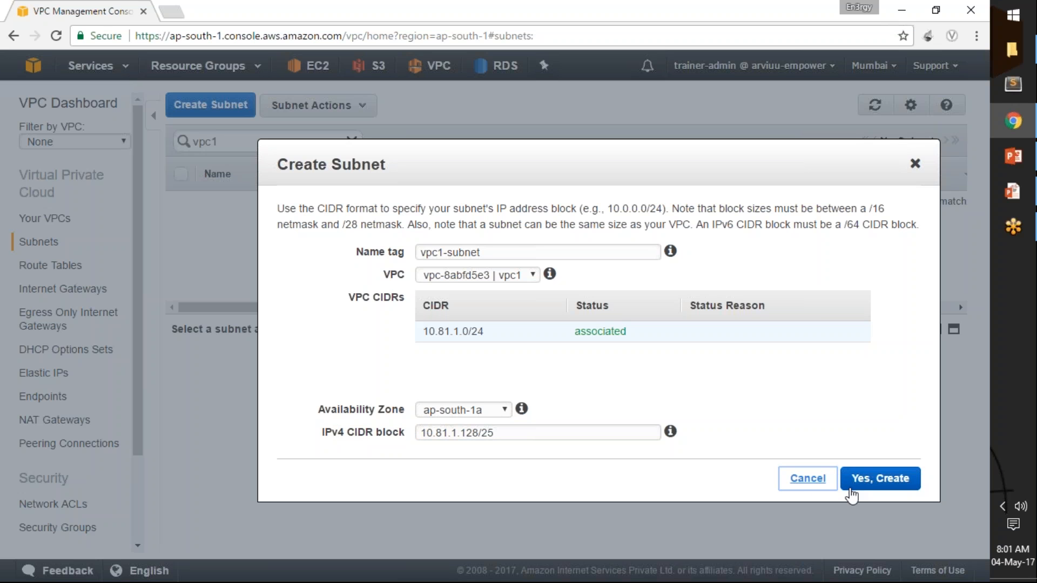
left_click(899, 480)
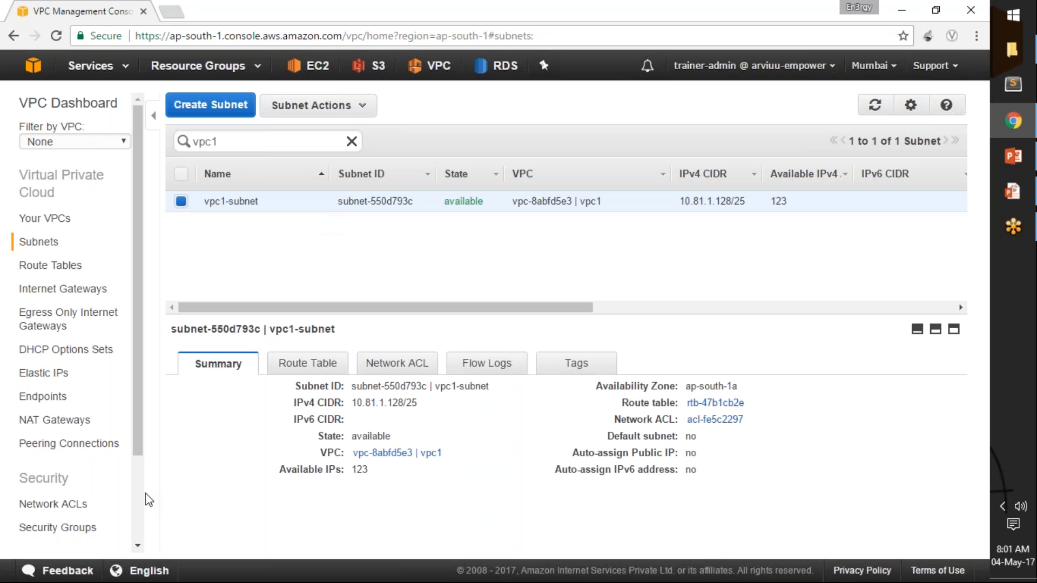
Open the security groups list and filter it by vpc1.
left_click(77, 532)
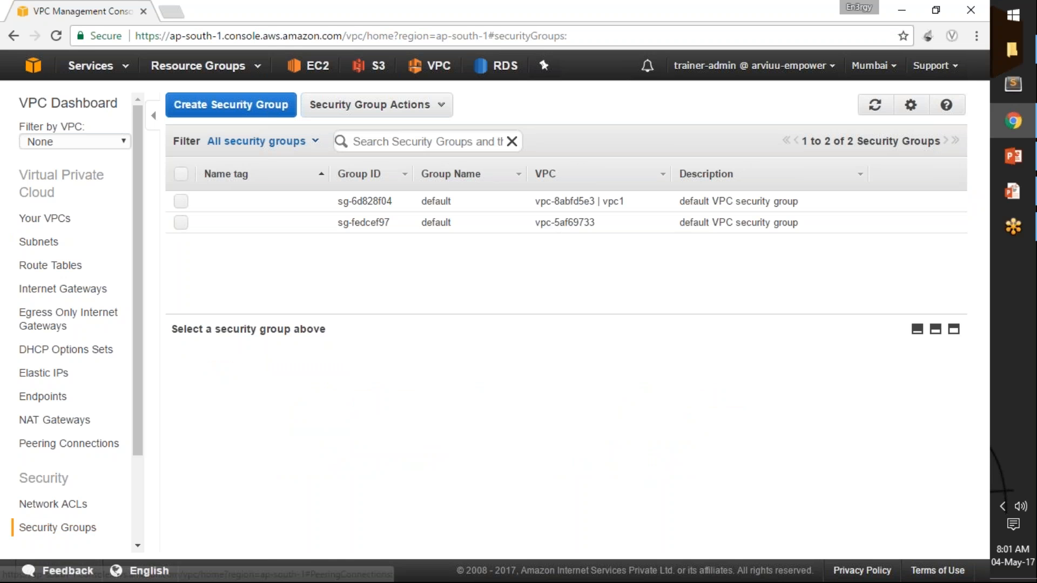
left_click(394, 145)
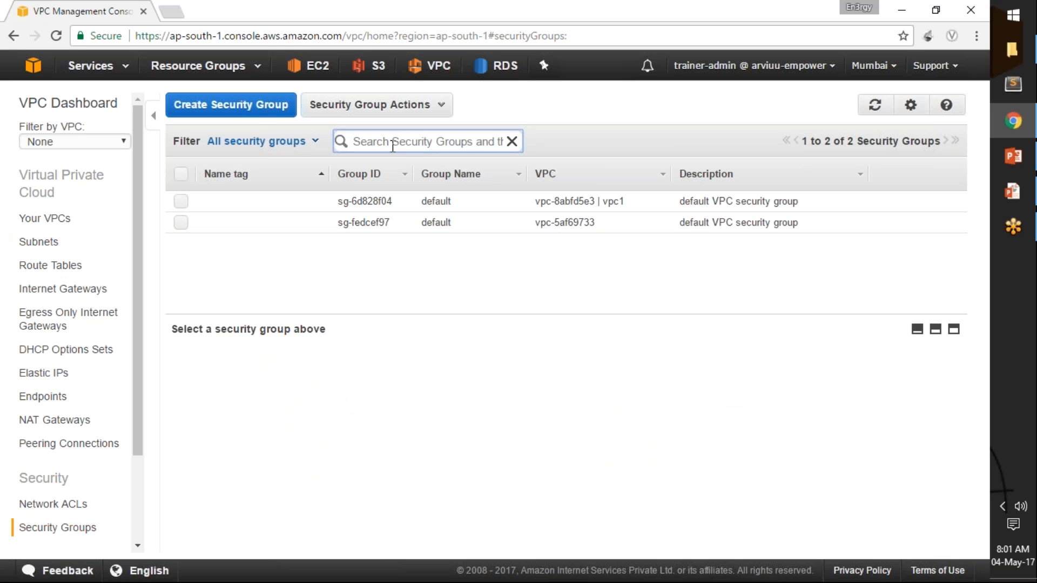
type("vpc1")
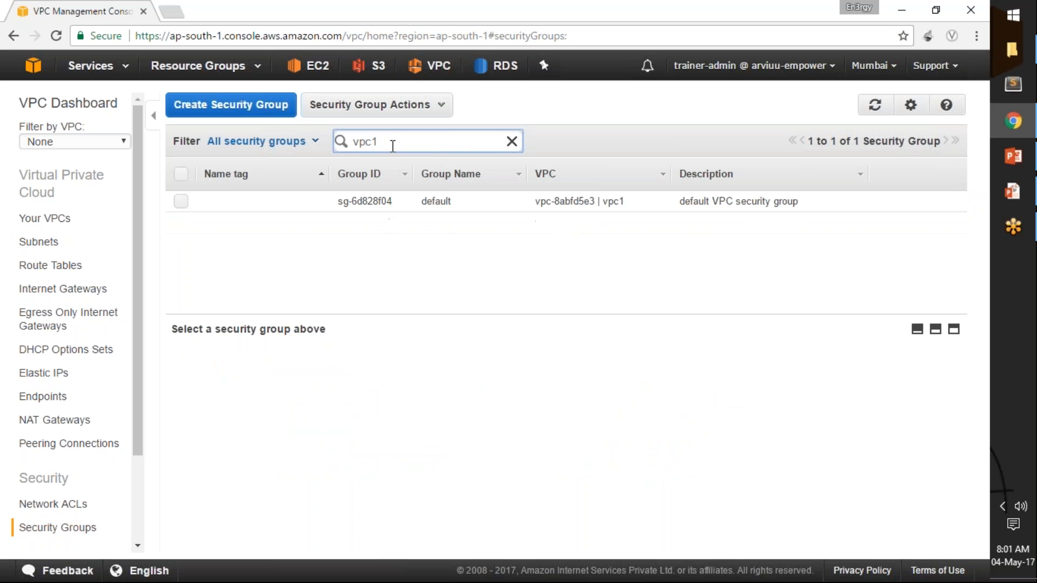
key("Return")
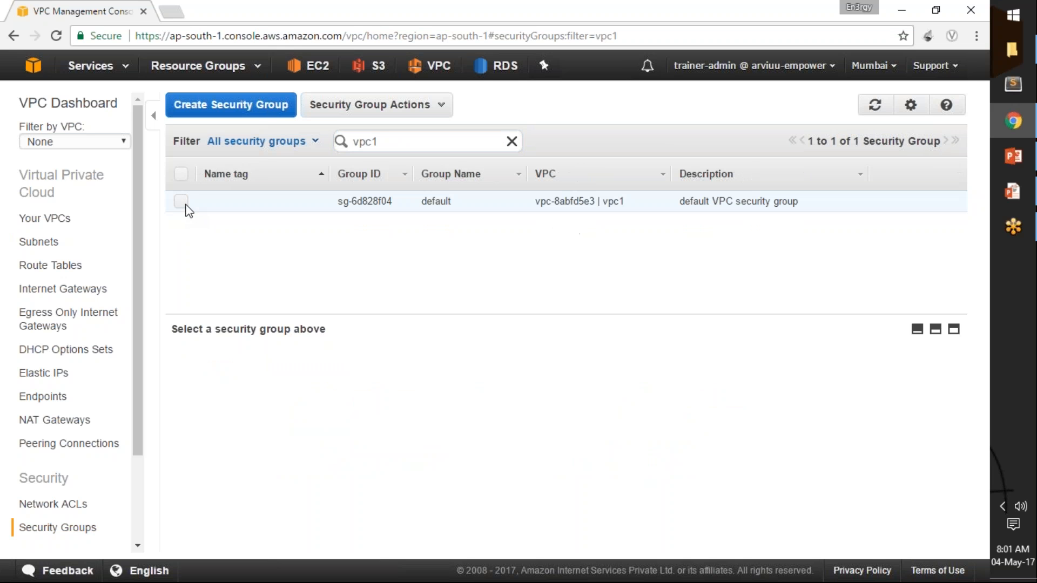
Edit the inbound rules of vpc1's default security group, adding an SSH (22) rule with source 0.0.0.0/0.
left_click(184, 204)
left_click(299, 366)
left_click(188, 390)
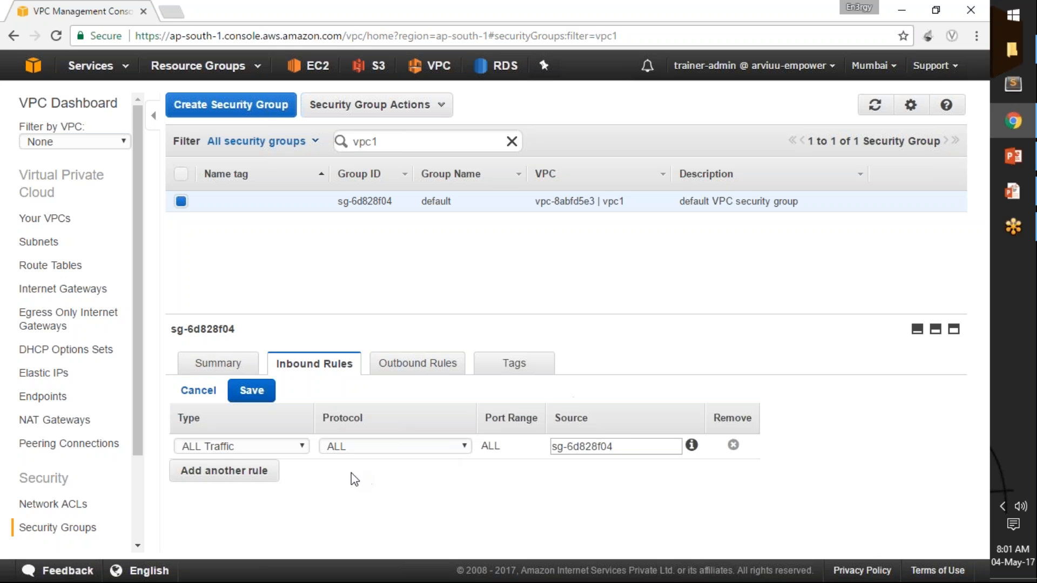
left_click(266, 472)
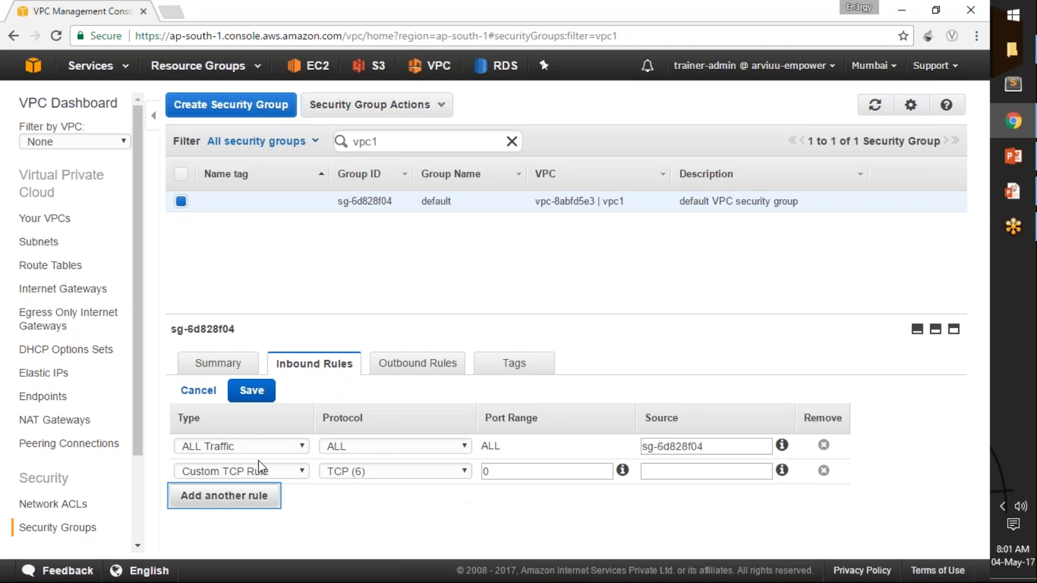
left_click(273, 475)
key("s")
left_click(276, 478)
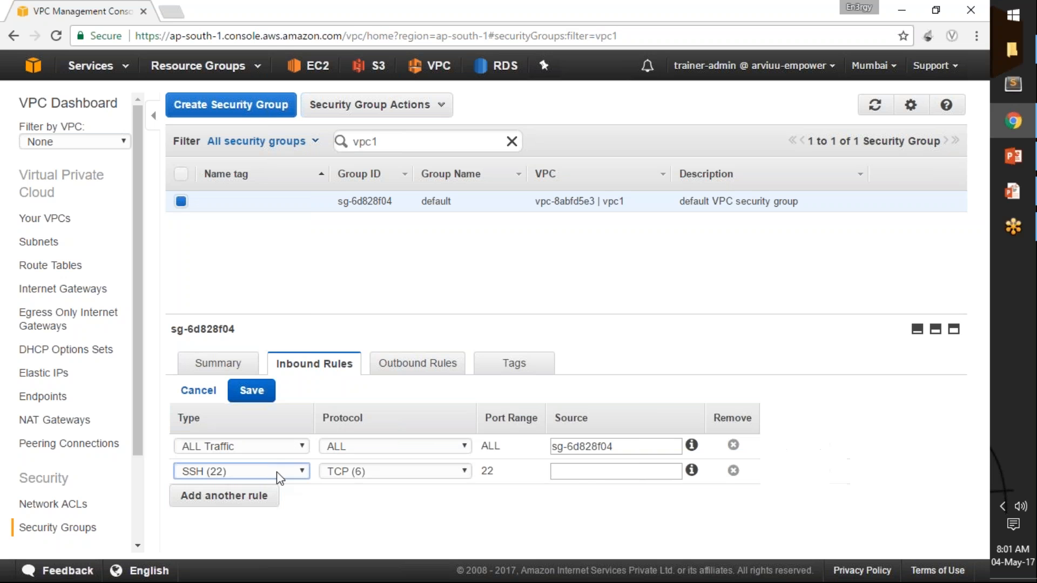
left_click(593, 472)
type("0.0.0.0/0")
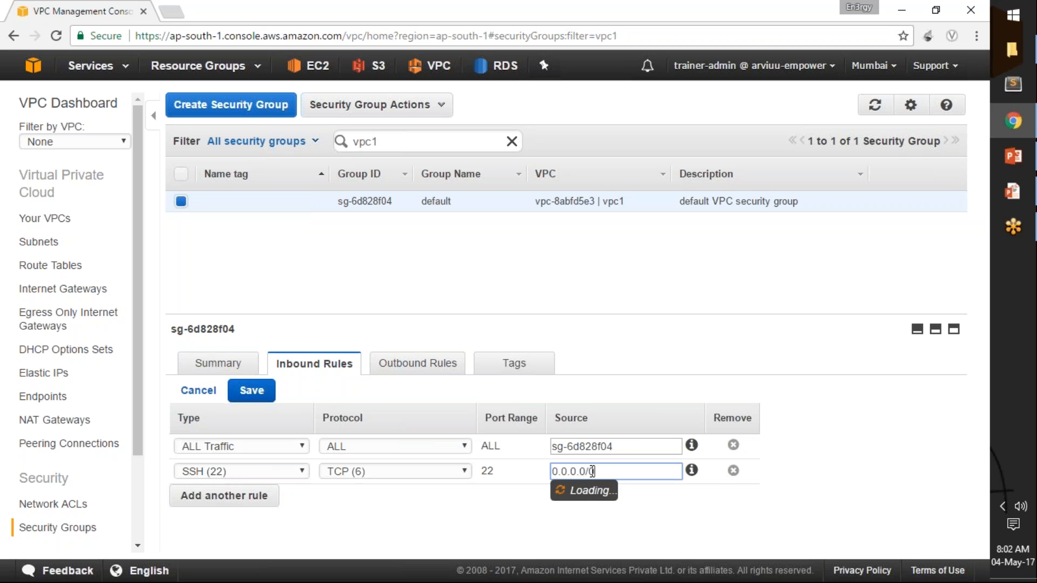
Add an HTTP (80) inbound rule with the same source, 0.0.0.0/0, and save the security group's rules.
key("ctrl+a")
key("ctrl+c")
left_click(247, 495)
left_click(267, 497)
key("h")
key("Return")
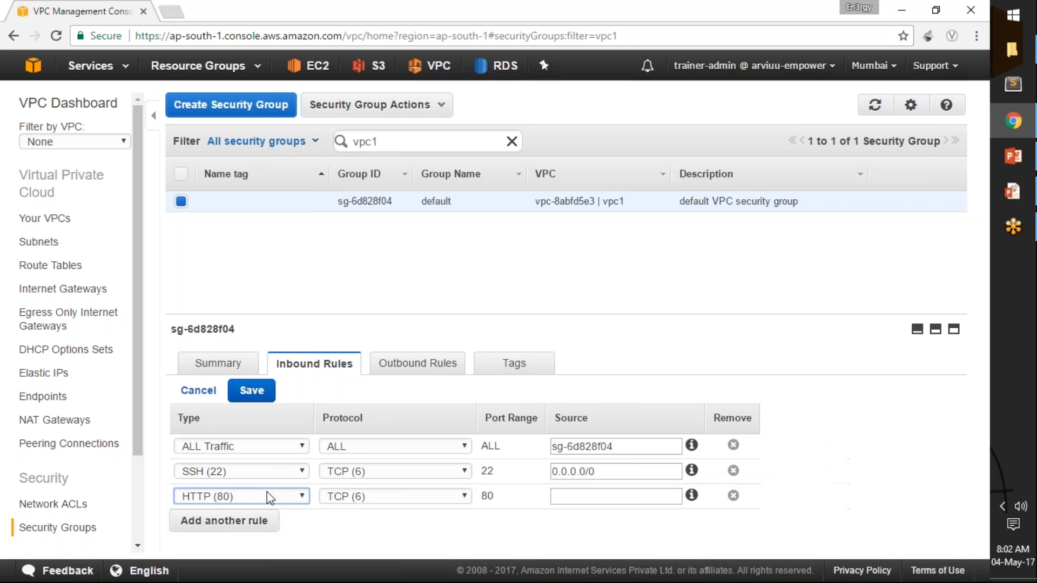
left_click(584, 498)
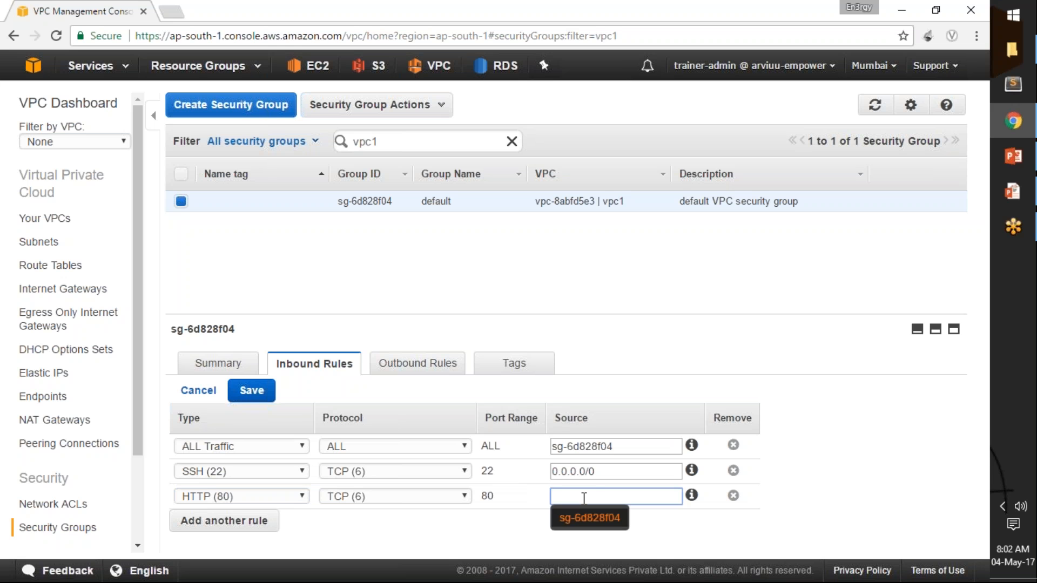
key("ctrl+v")
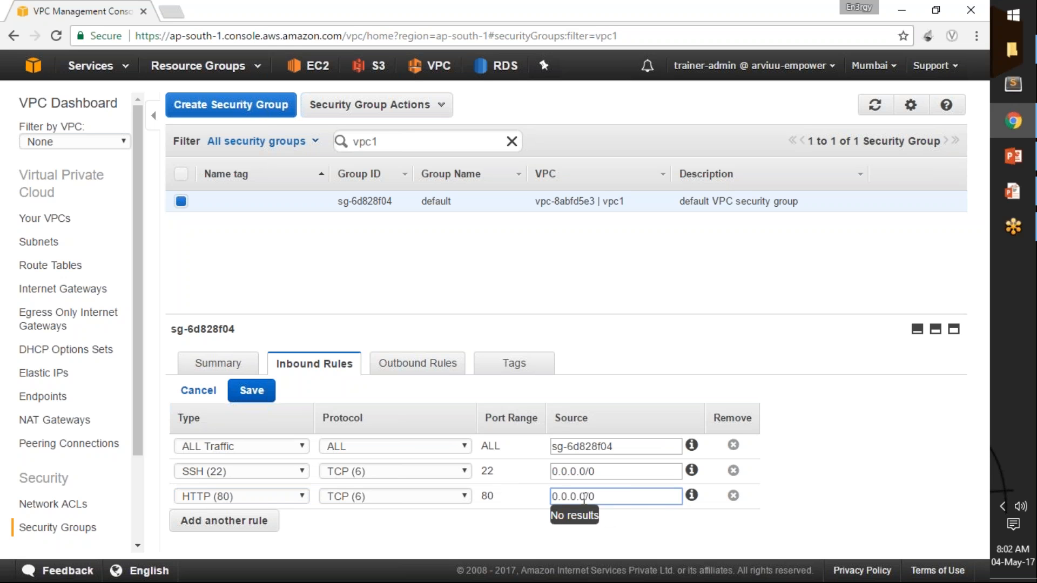
left_click(253, 398)
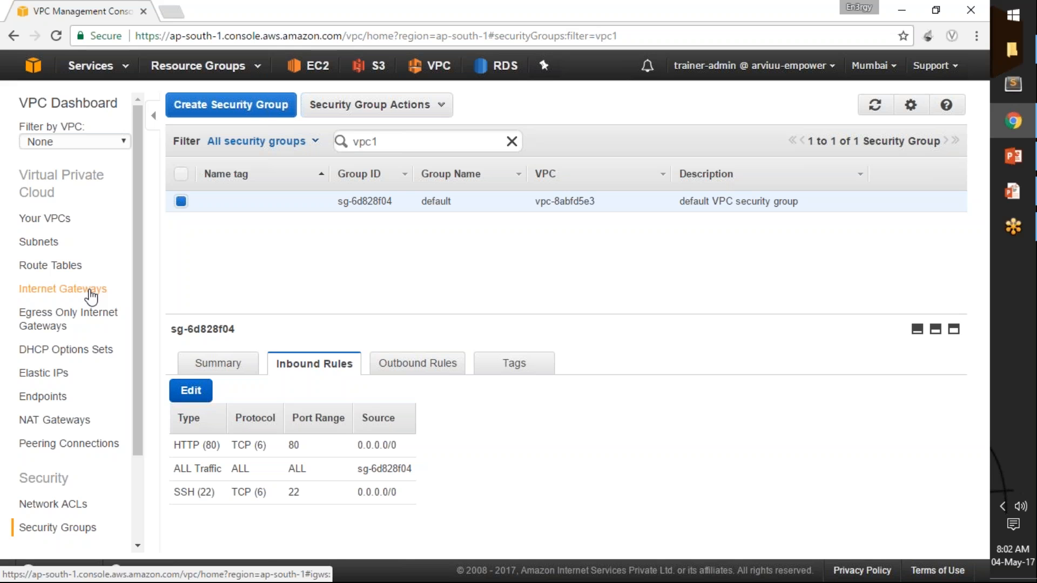
Create an Internet gateway named igw-vpc1 and attach it to vpc1.
left_click(90, 291)
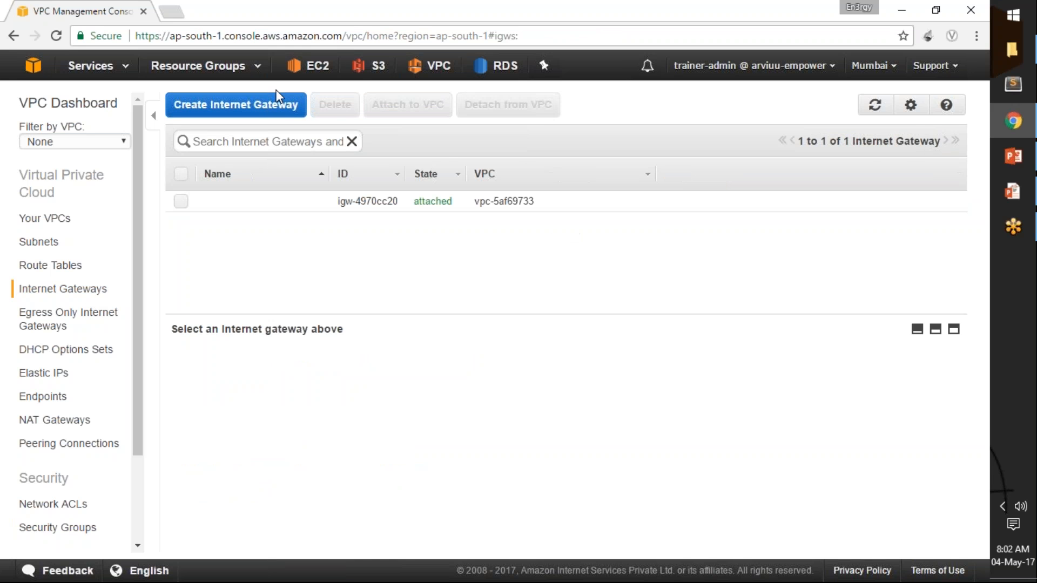
left_click(262, 146)
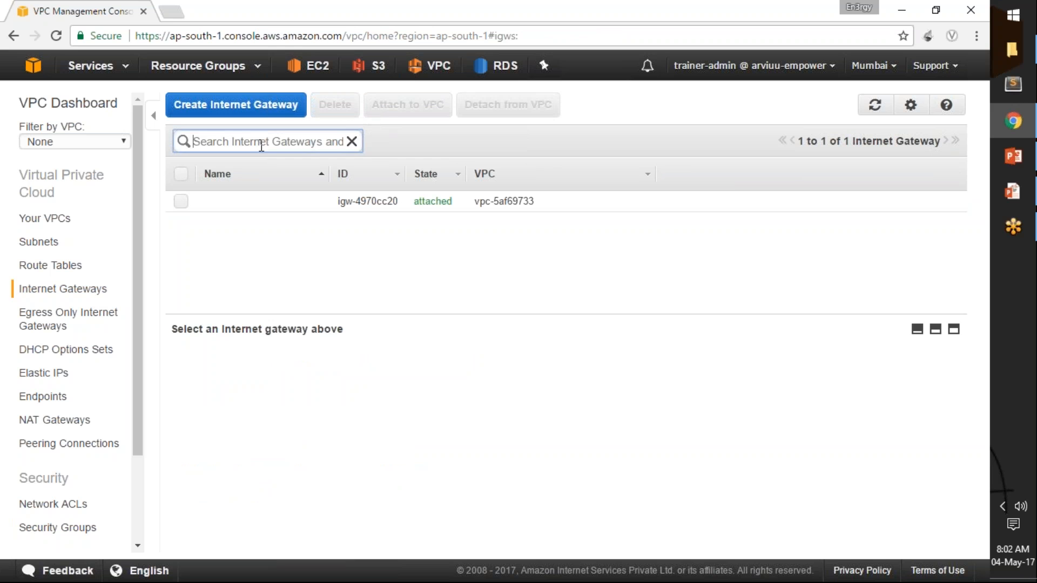
left_click(235, 104)
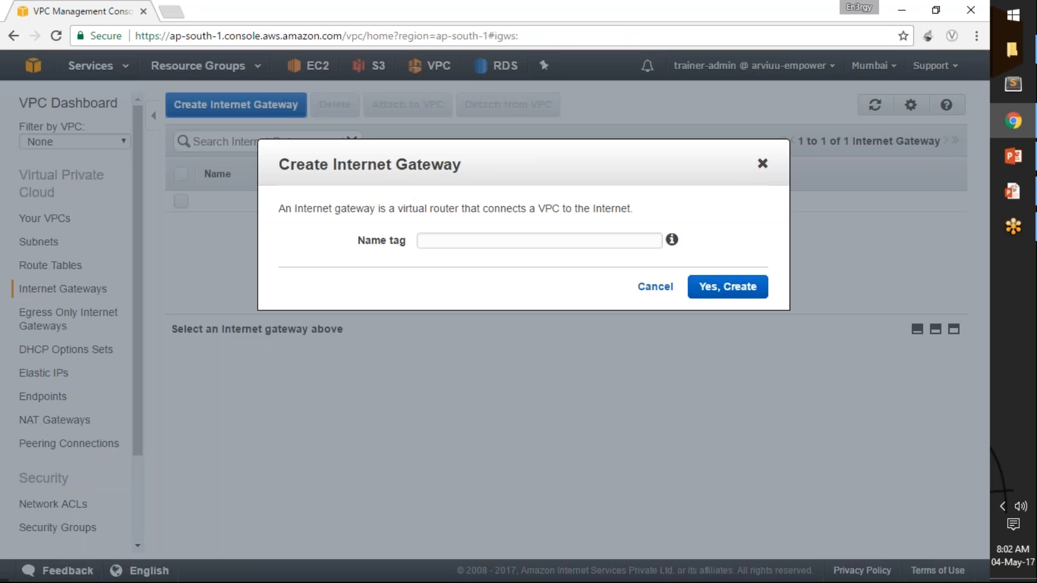
left_click(460, 241)
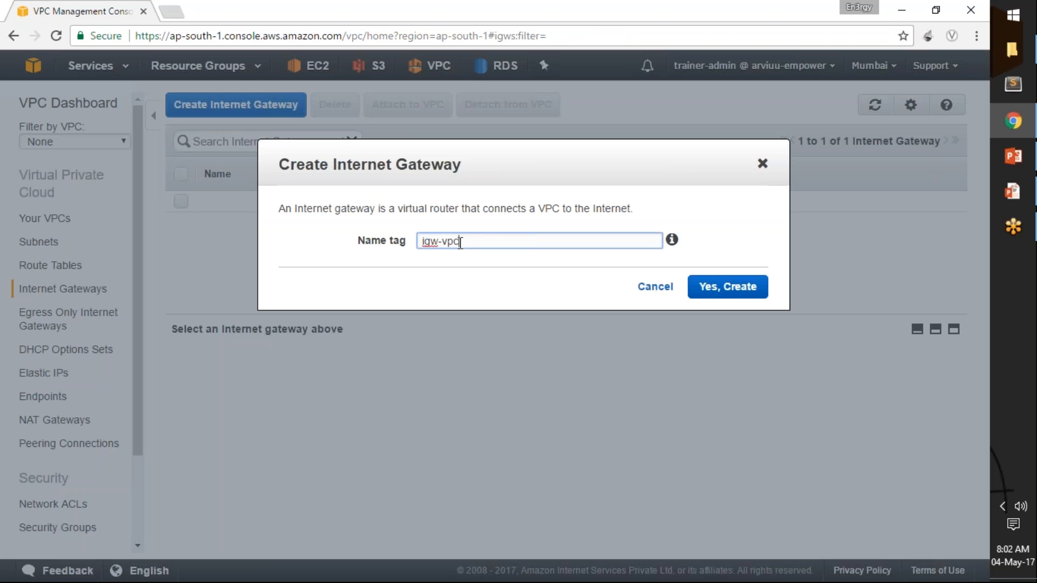
left_click(722, 291)
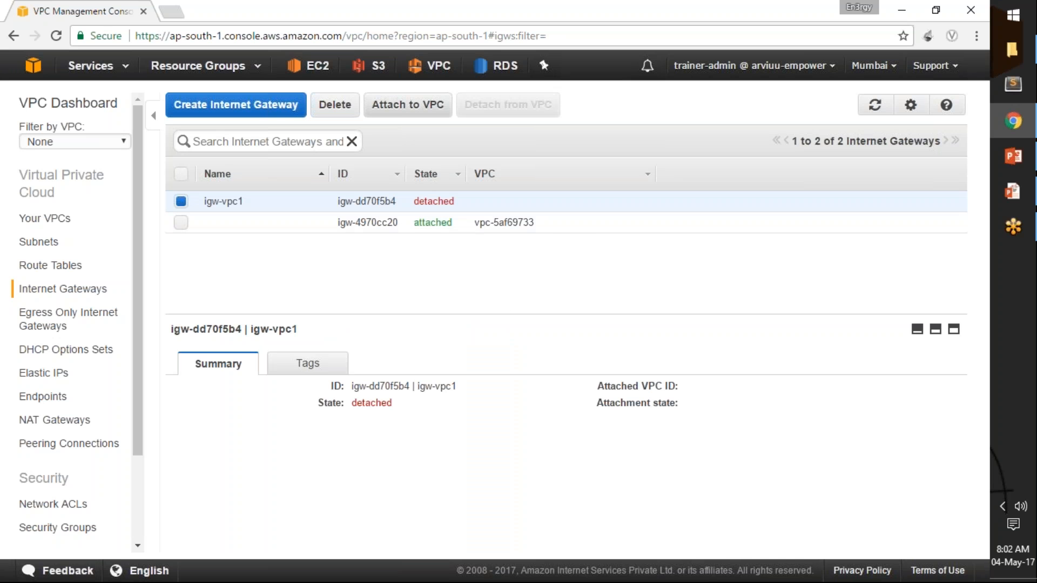
left_click(408, 104)
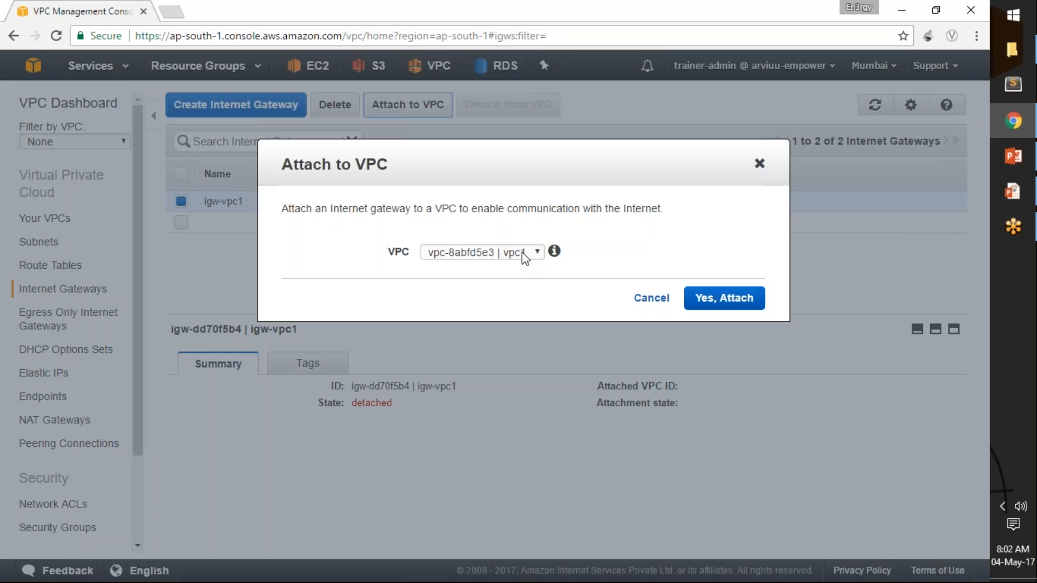
left_click(719, 302)
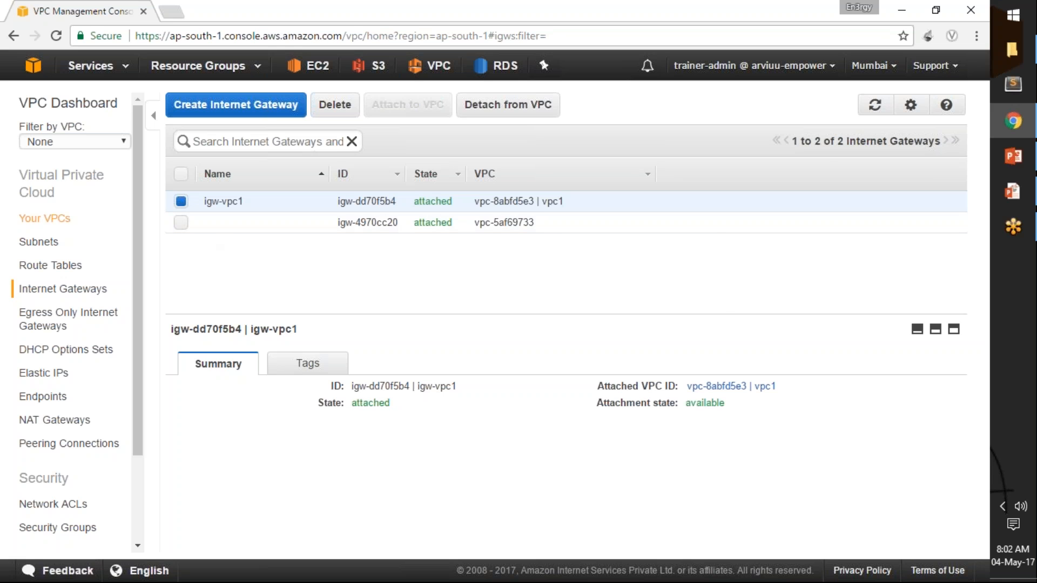
Set DNS Hostnames to Yes for vpc1 and save the setting.
left_click(60, 224)
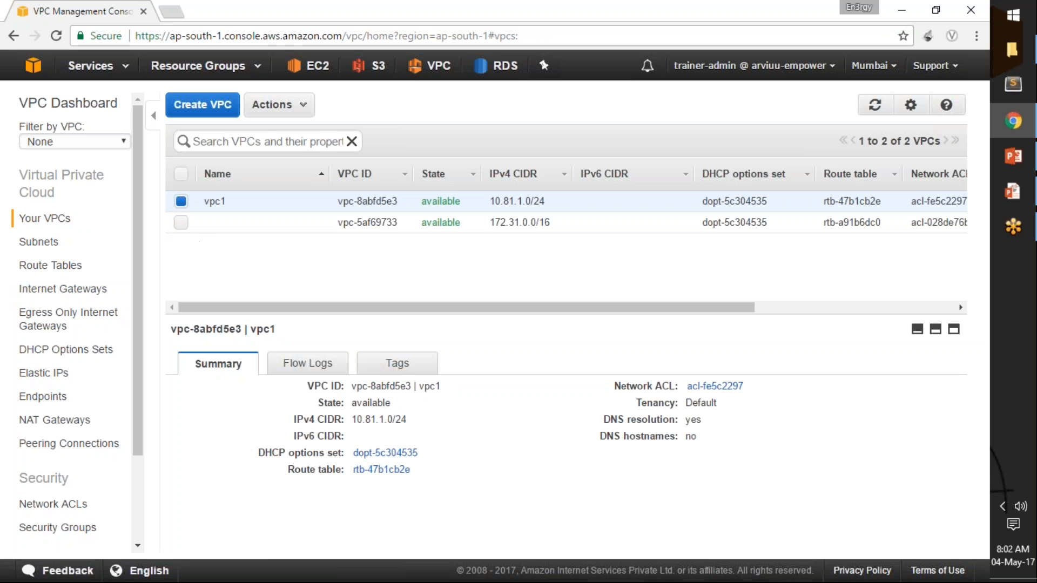
left_click(295, 108)
left_click(319, 225)
left_click(386, 208)
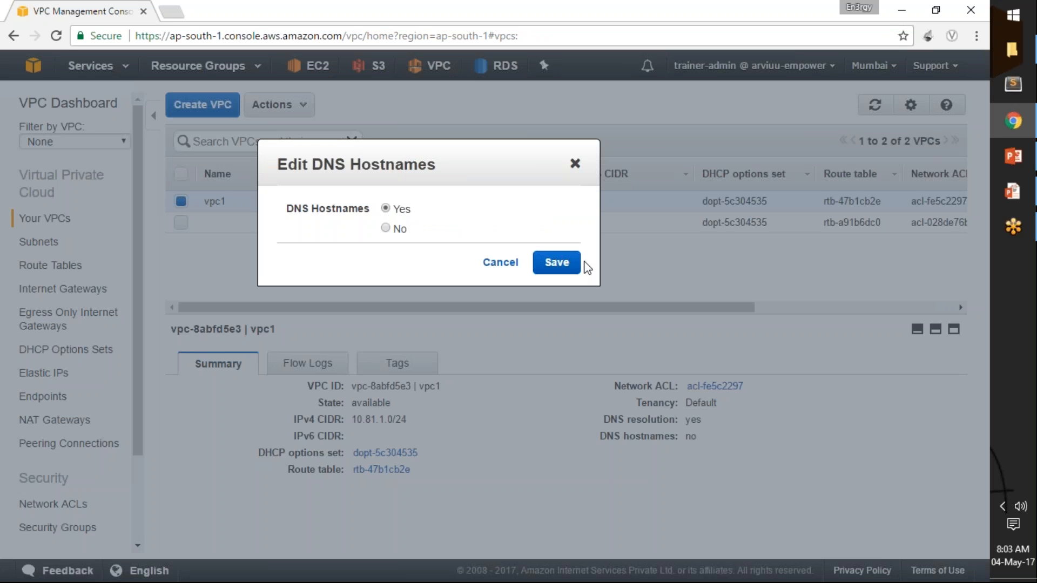
left_click(563, 269)
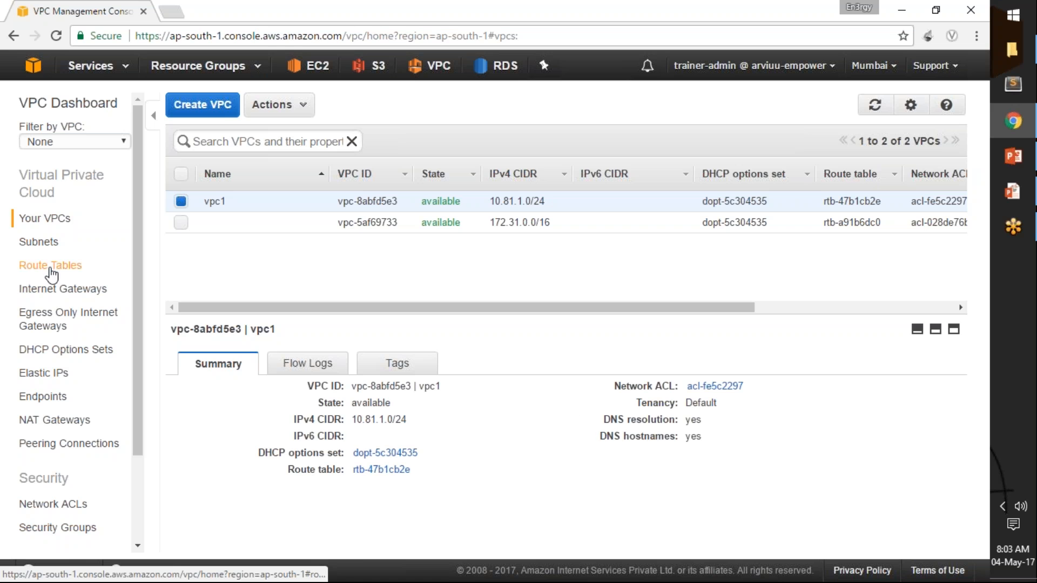
Filter the route tables by vpc1 and create a route table named vpc1-rtb in vpc1.
left_click(51, 265)
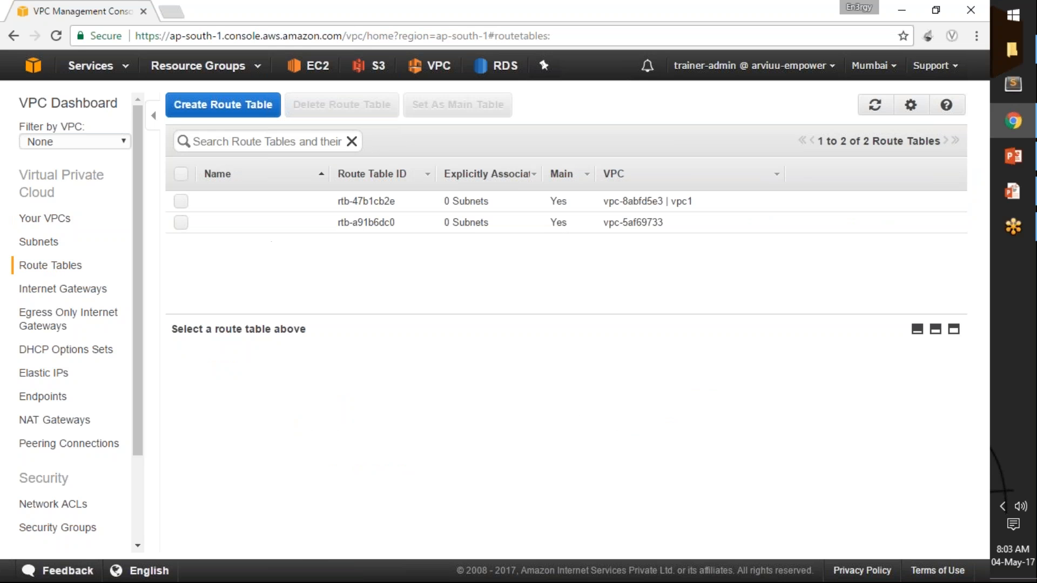
left_click(320, 145)
type("vpc1")
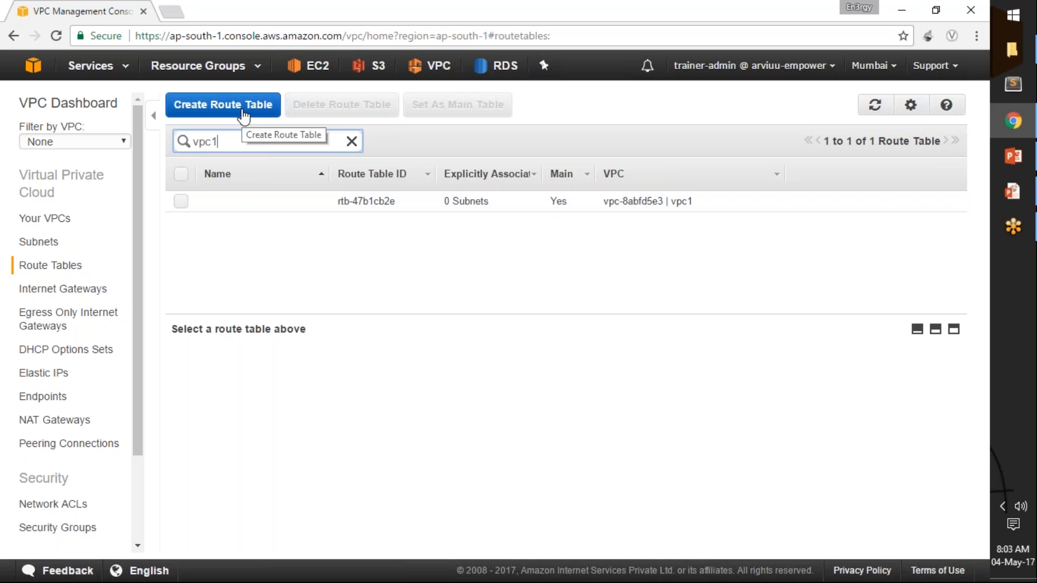
left_click(243, 111)
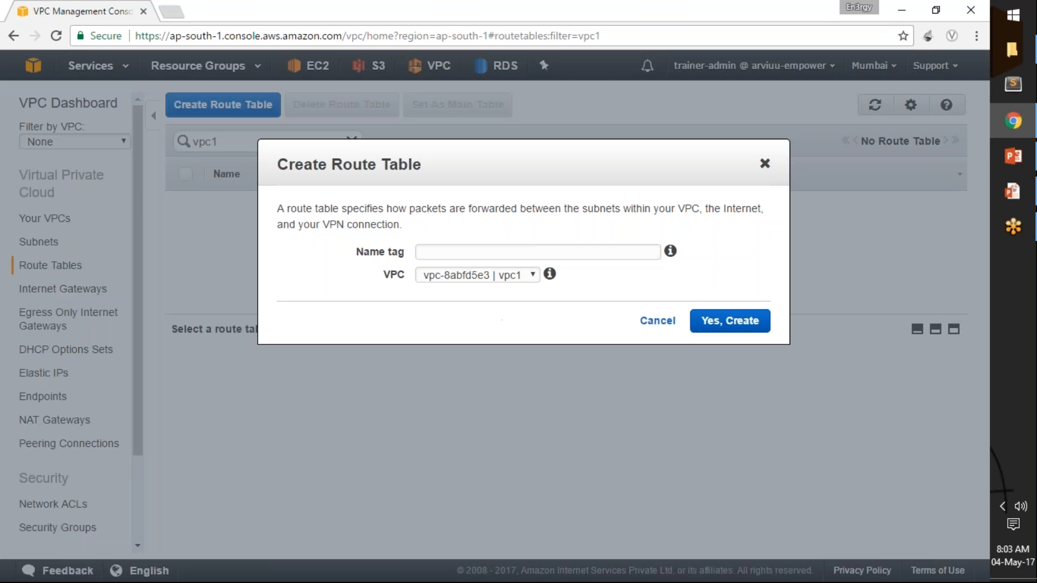
left_click(476, 253)
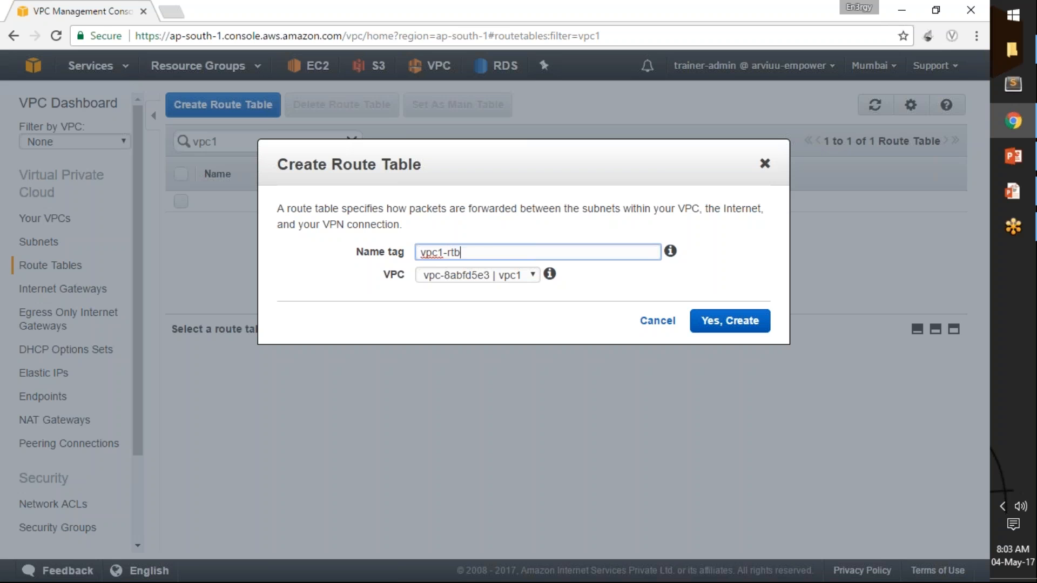
left_click(743, 321)
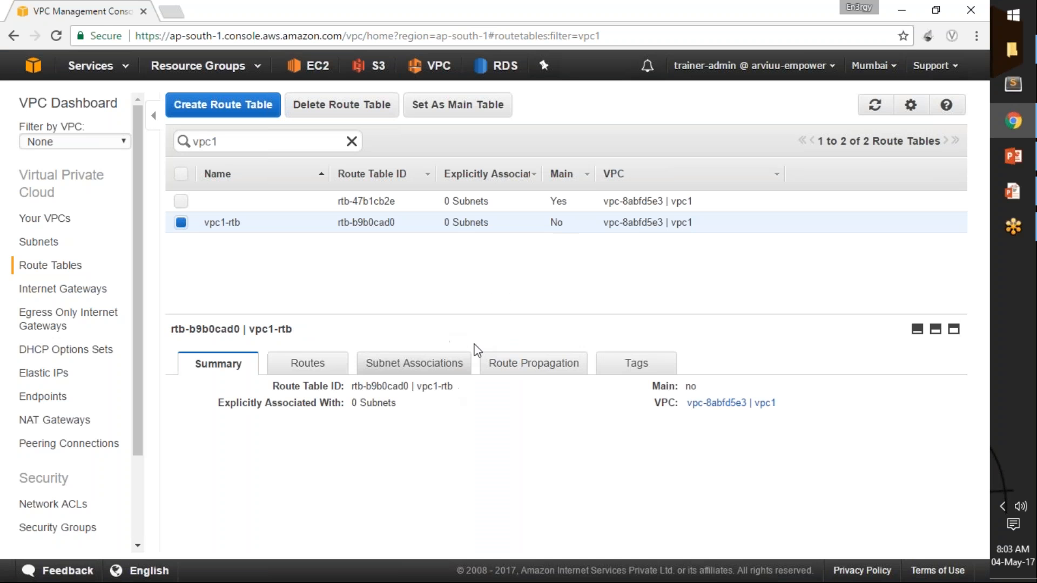
Add a route to vpc1-rtb with destination 0.0.0.0/0 and target igw-vpc1, and save the routes.
left_click(305, 363)
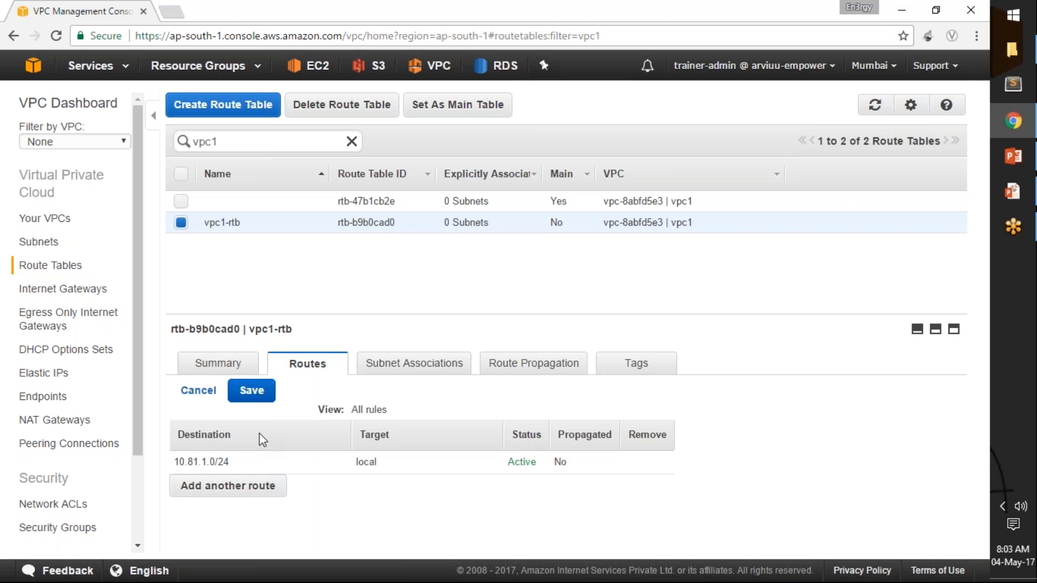
left_click(252, 475)
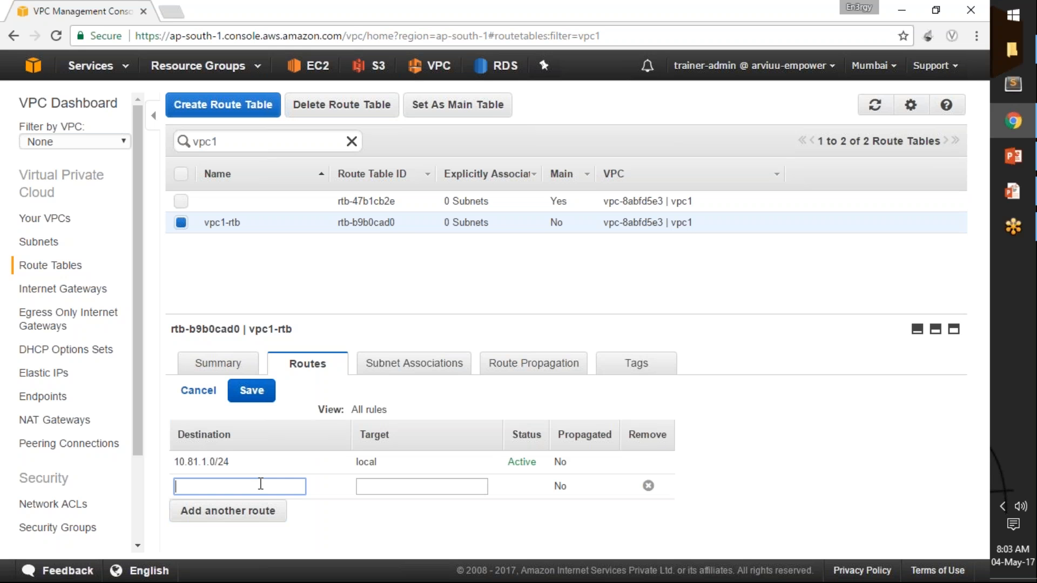
type("0.0.0.0/0")
left_click(412, 484)
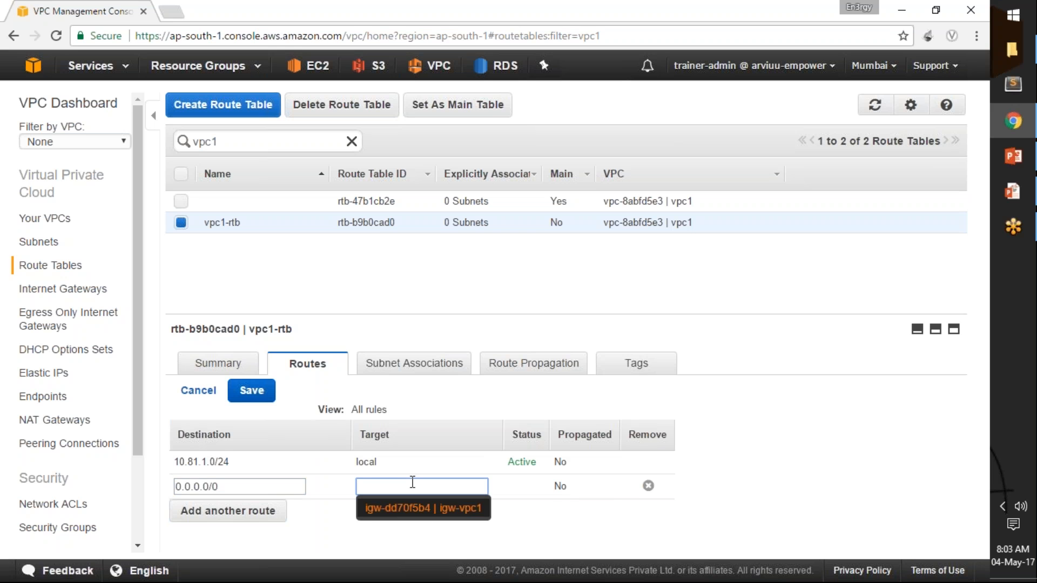
left_click(439, 510)
left_click(274, 390)
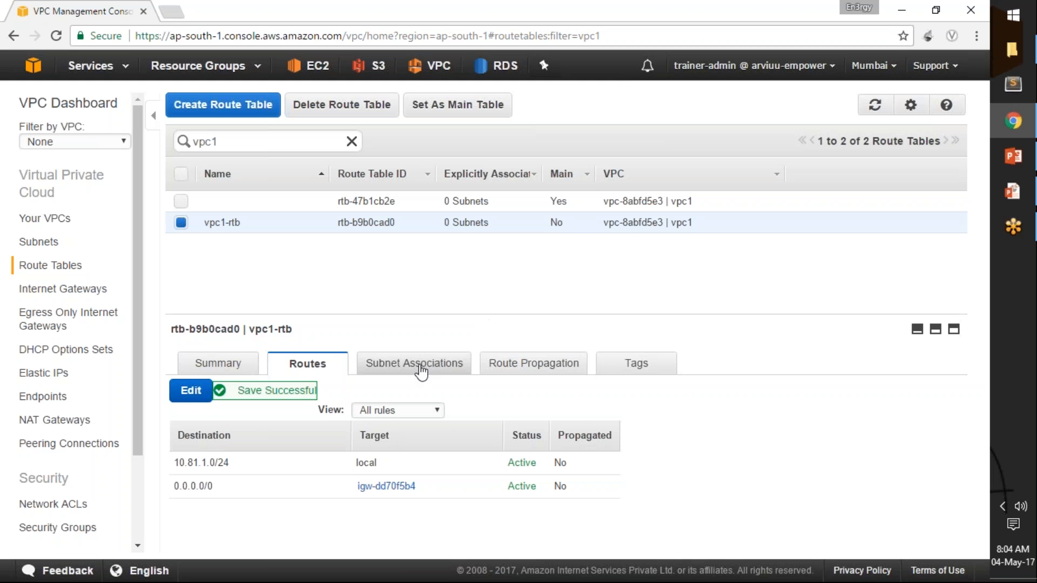
Associate vpc1-subnet with the vpc1-rtb route table and save the association.
left_click(417, 367)
left_click(204, 398)
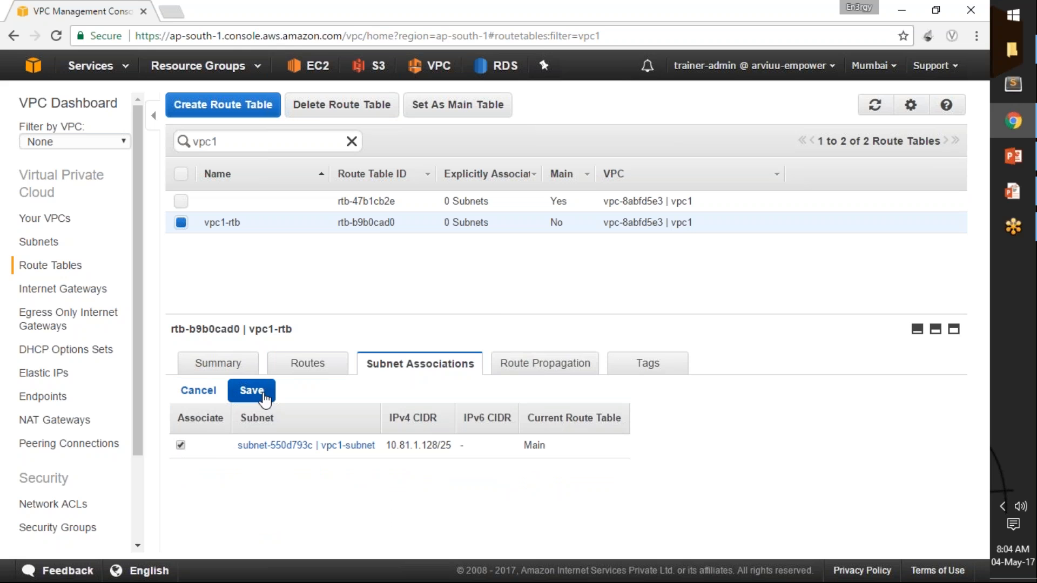
left_click(264, 394)
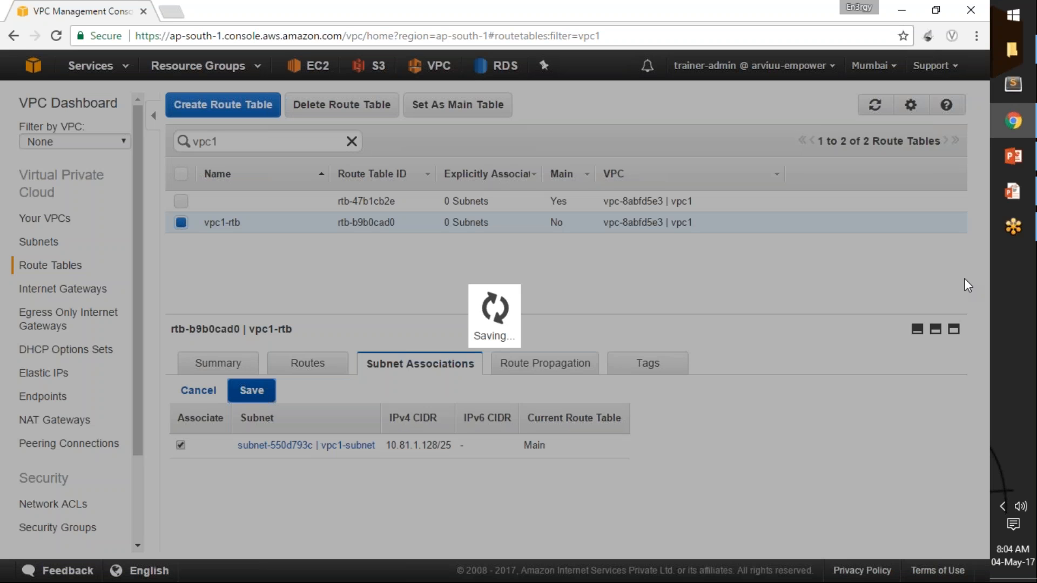
Switch to the PowerPoint slide show to examine the VPC demo diagram on slide 9, and return to the VPC console in Chrome.
mouse_move(1015, 193)
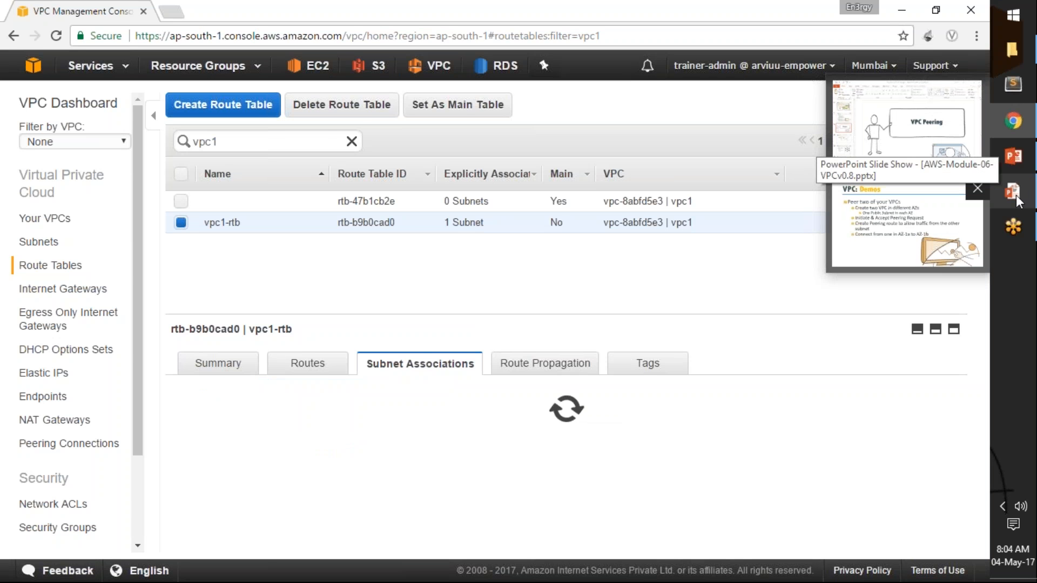
left_click(958, 232)
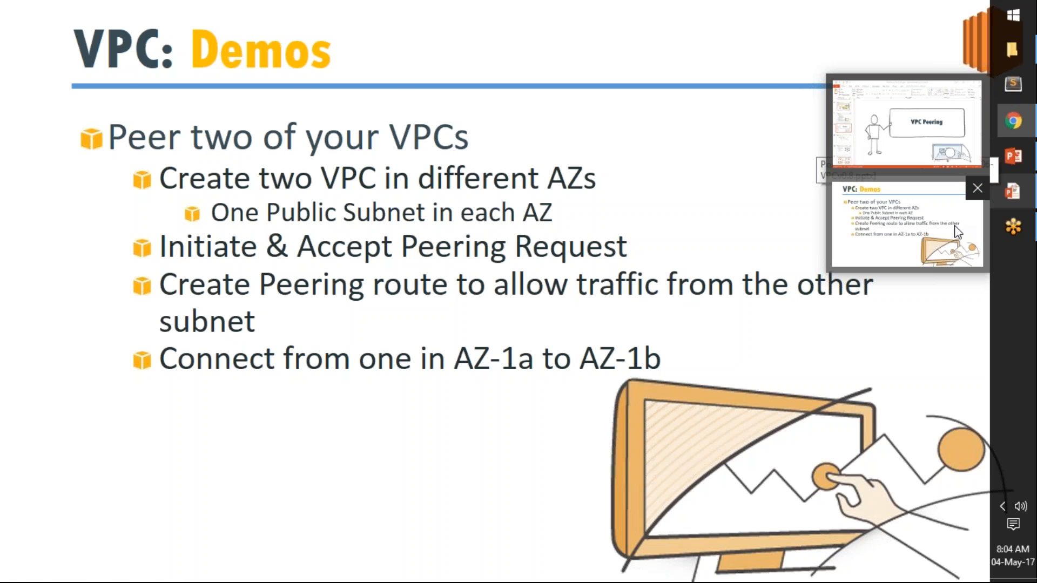
left_click(101, 570)
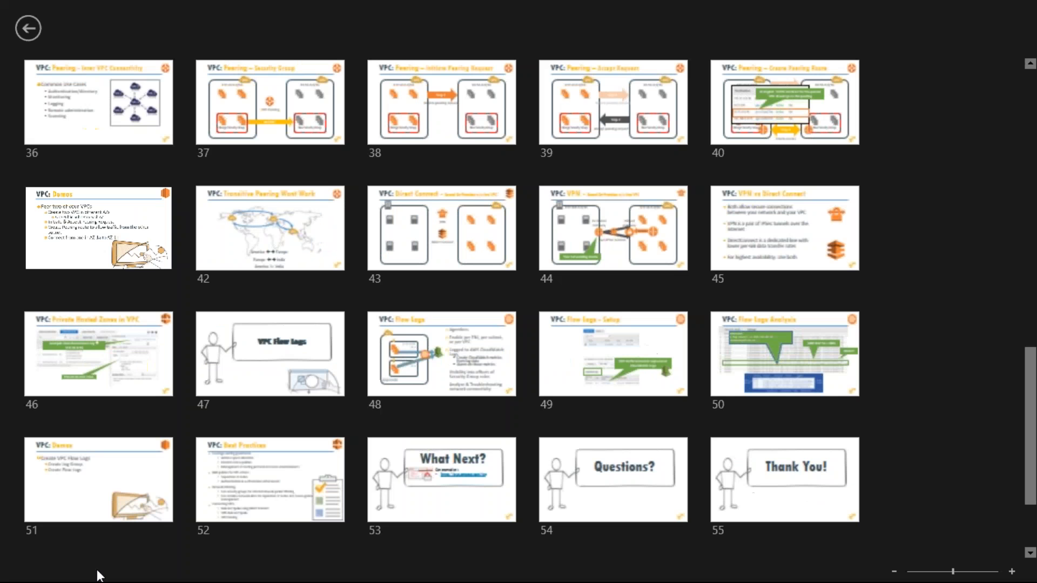
left_click_drag(1030, 403, 1036, 151)
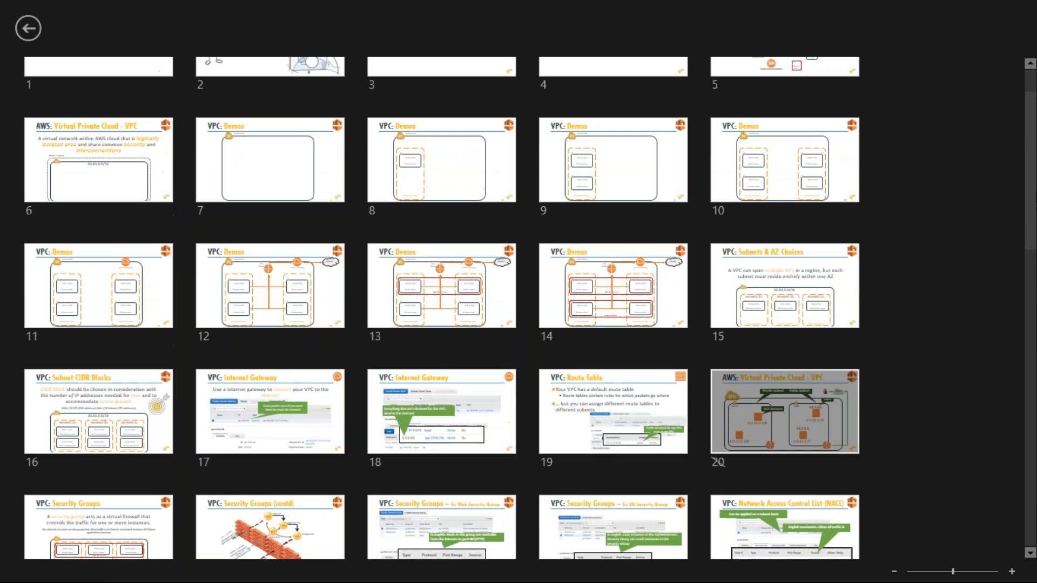
left_click(621, 161)
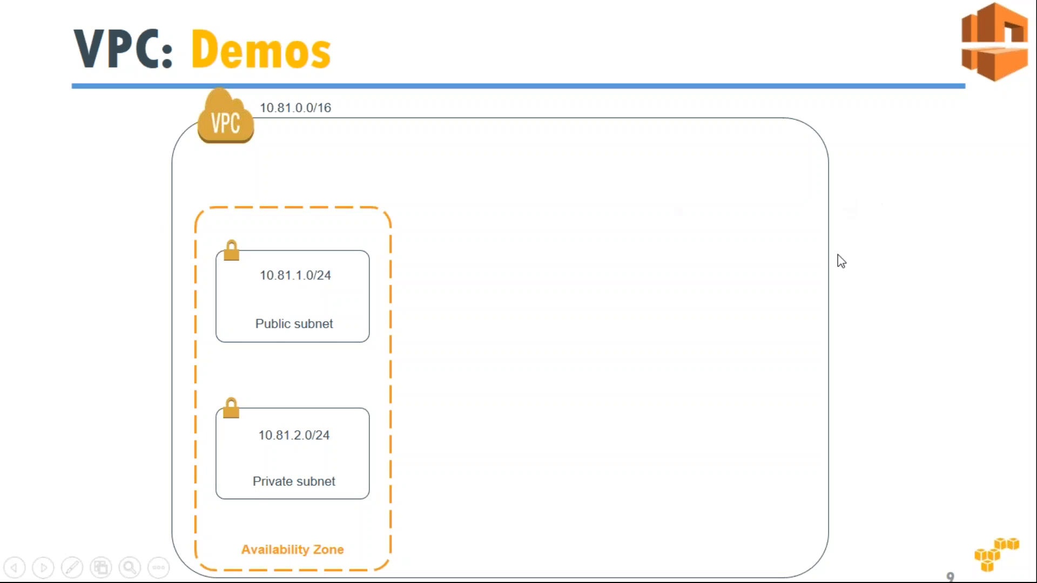
key("alt+Tab")
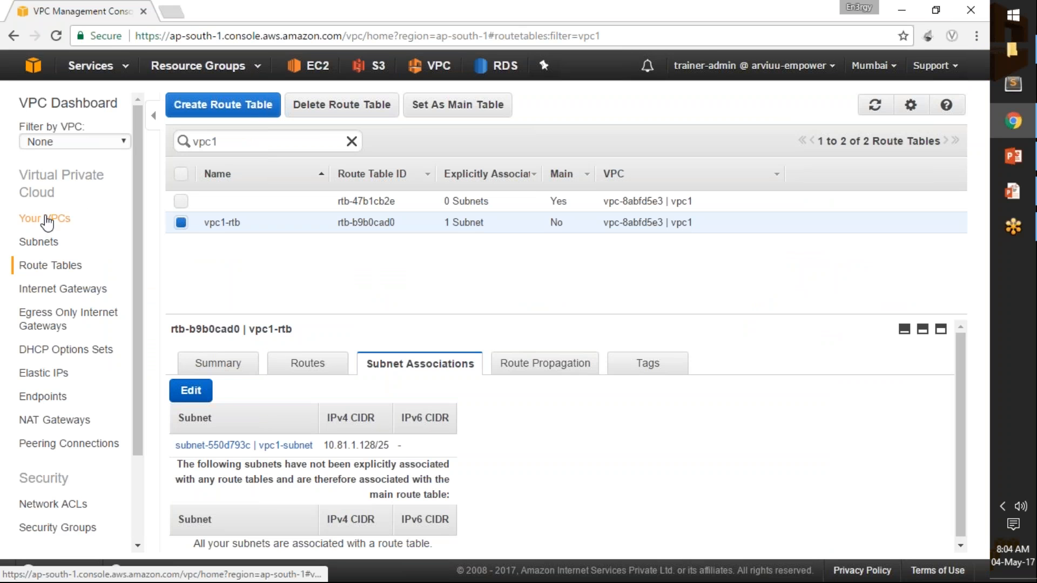
Create a VPC named vpc2 with IPv4 CIDR block 10.81.2.0/24, no IPv6 CIDR block and default tenancy.
left_click(48, 218)
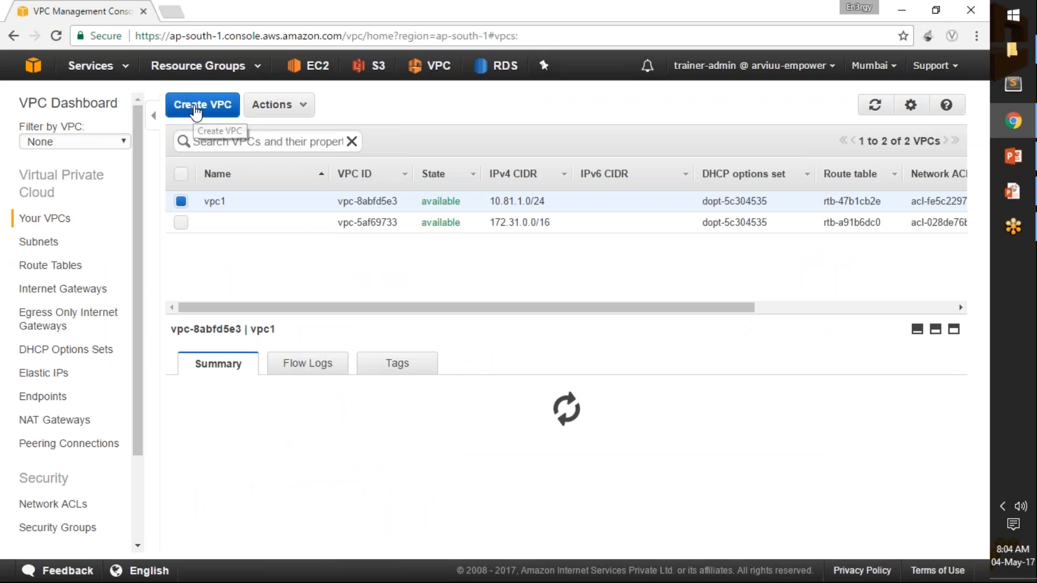
left_click(208, 105)
left_click(556, 298)
key("Tab")
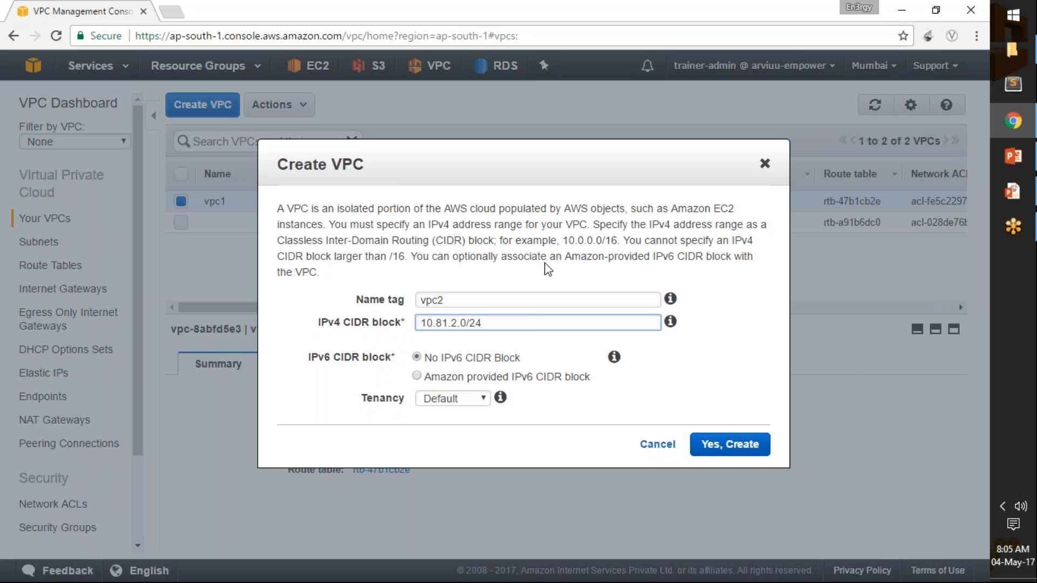
left_click(753, 444)
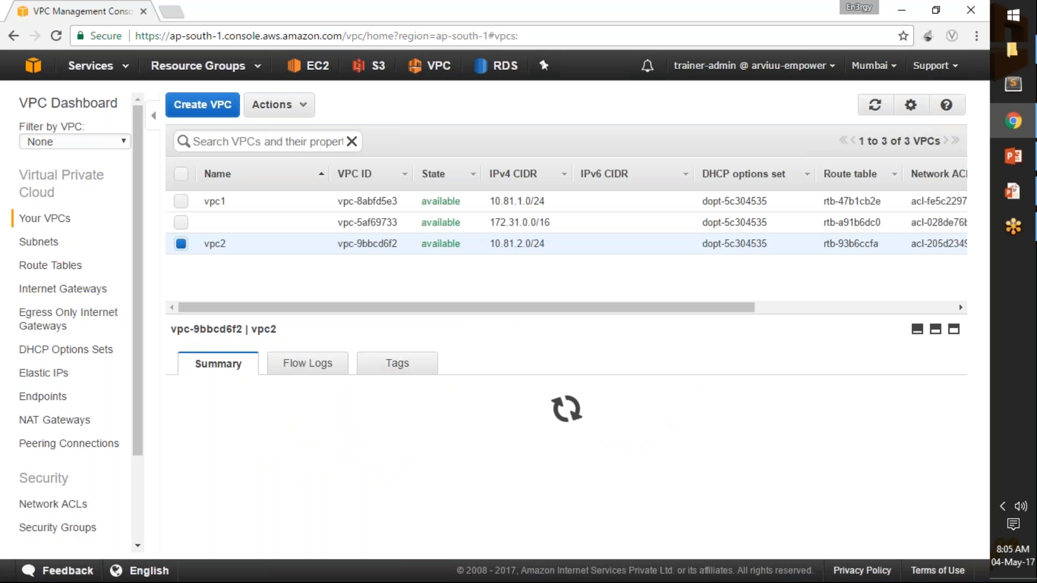
Set DNS Hostnames to Yes for vpc2 and save the setting.
left_click(293, 108)
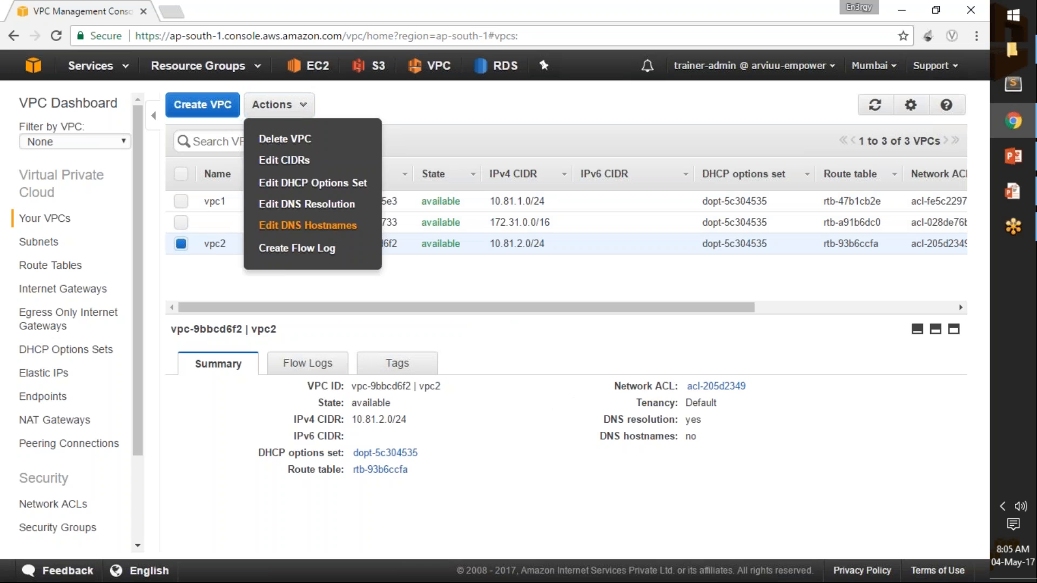
left_click(335, 227)
left_click(386, 209)
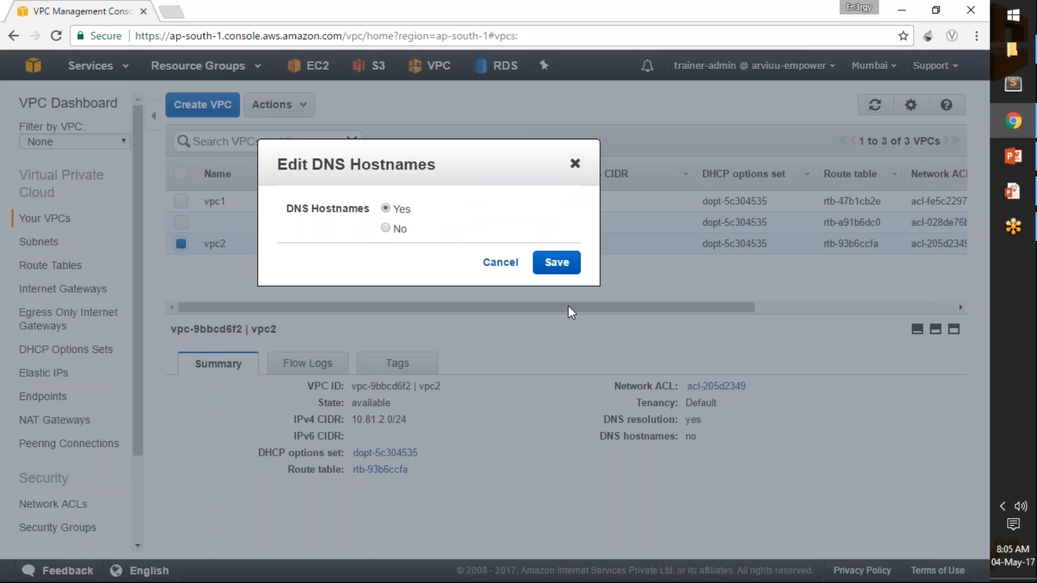
left_click(555, 263)
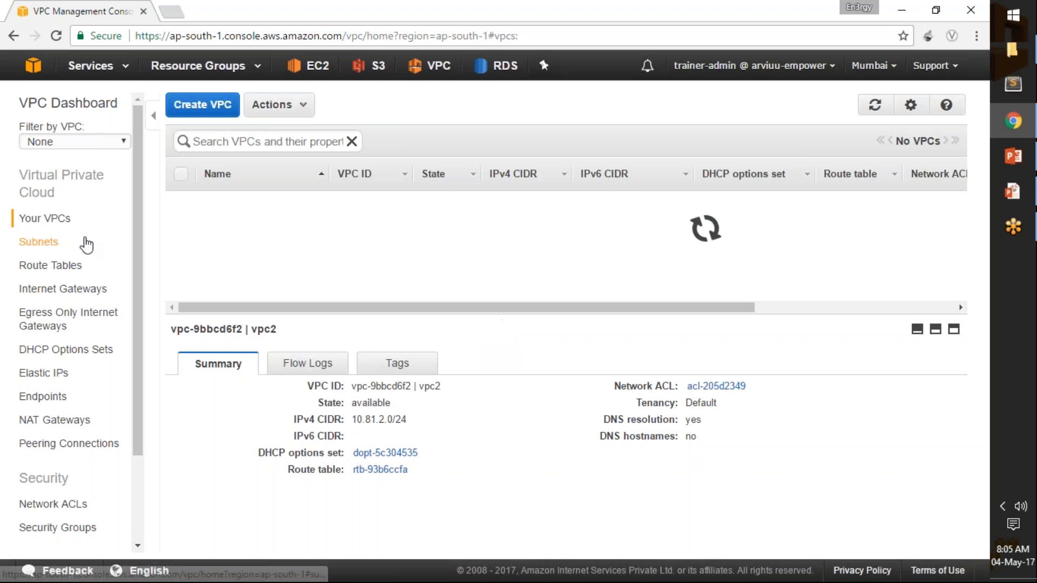
Filter the subnets by vpc2 and try to create vpc2-subnet in ap-south-1b with IPv4 CIDR block 10.81.2.128/25.
left_click(39, 242)
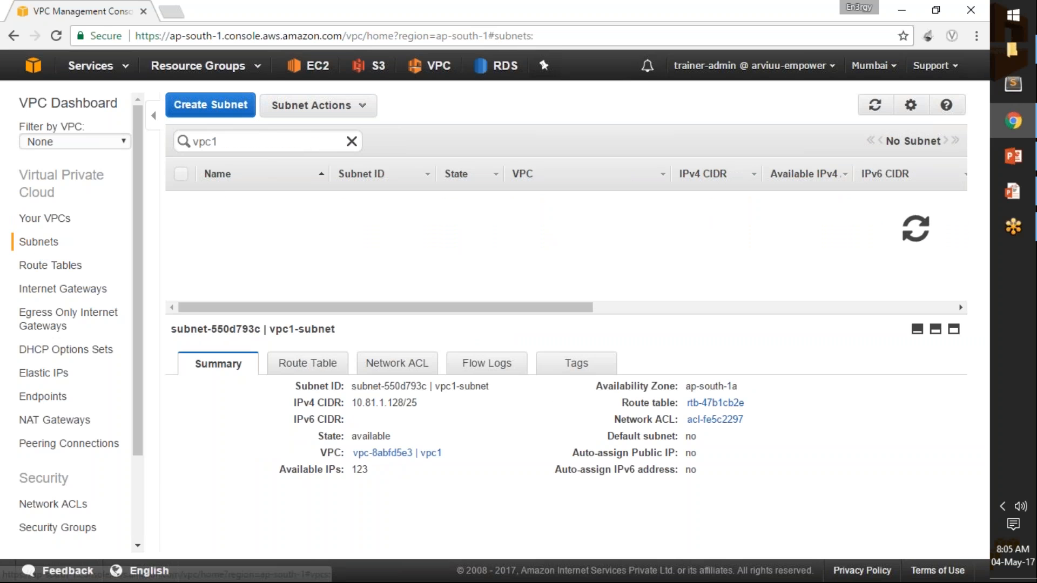
left_click(233, 142)
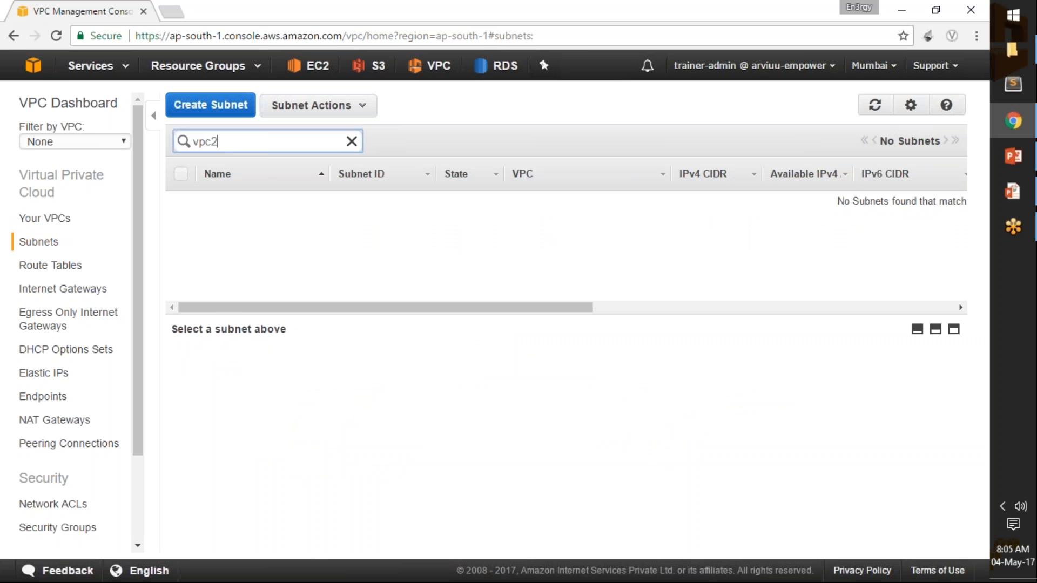
left_click(227, 106)
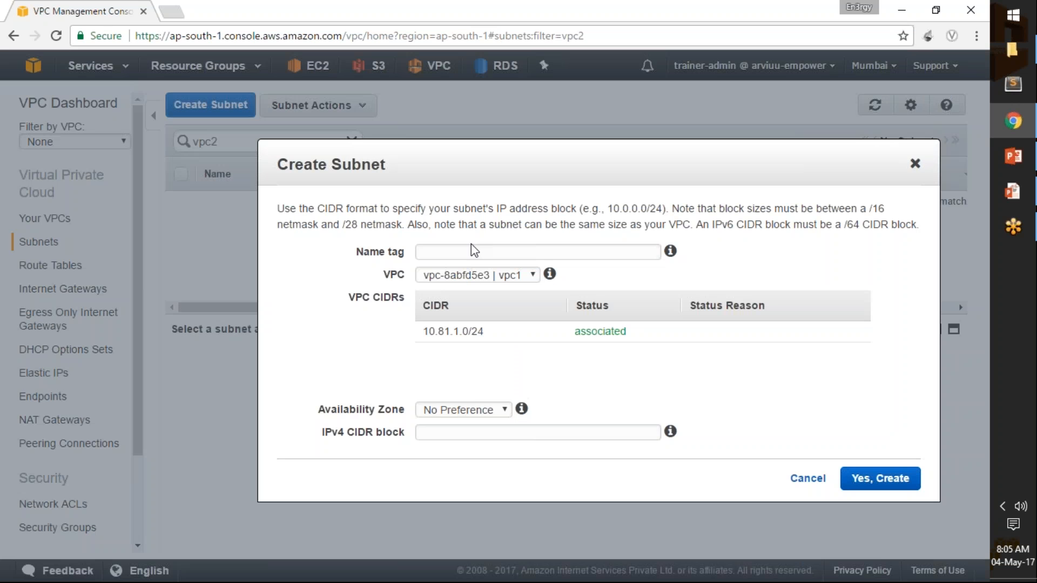
type("vpc2-subnet")
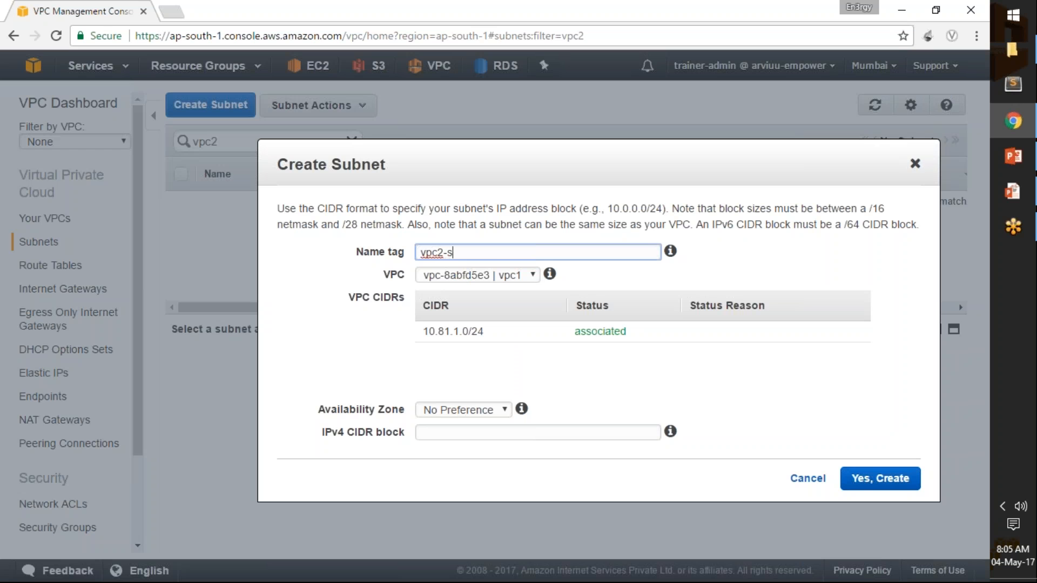
left_click(454, 411)
left_click(476, 454)
left_click(485, 433)
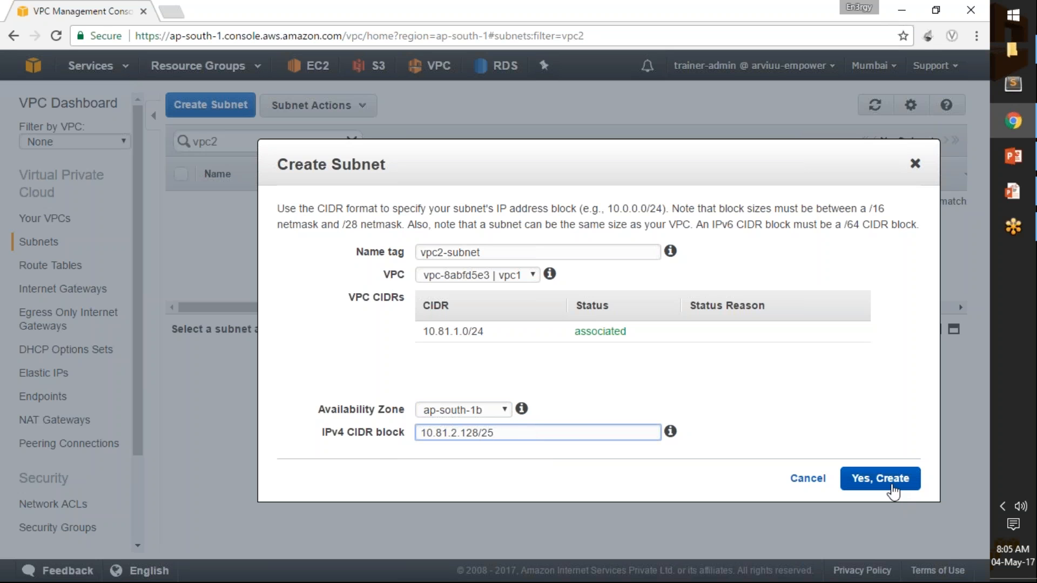
left_click(891, 481)
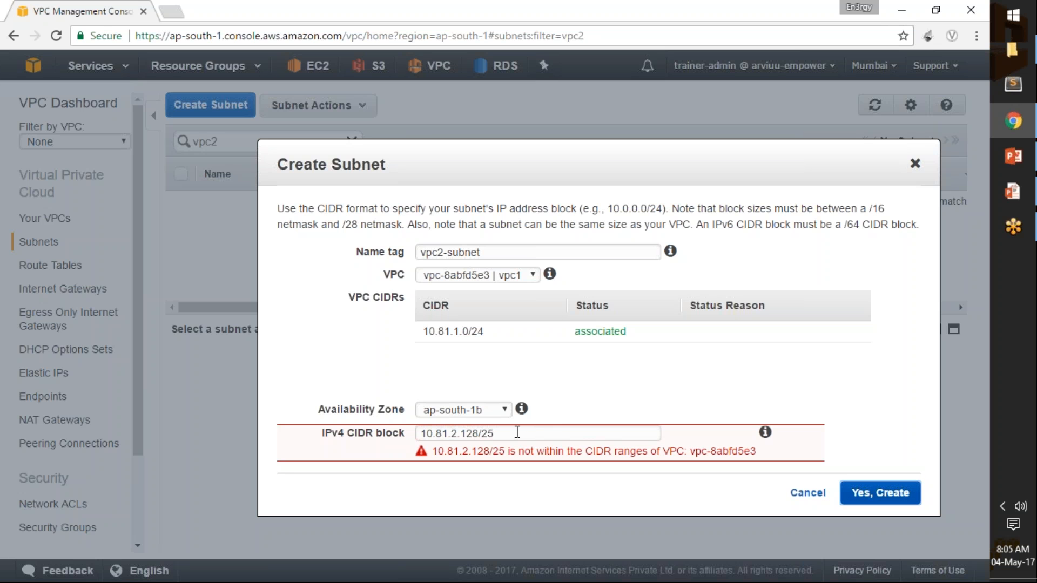
Set the new subnet's VPC to vpc2 and create the subnet.
left_click_drag(426, 158, 498, 142)
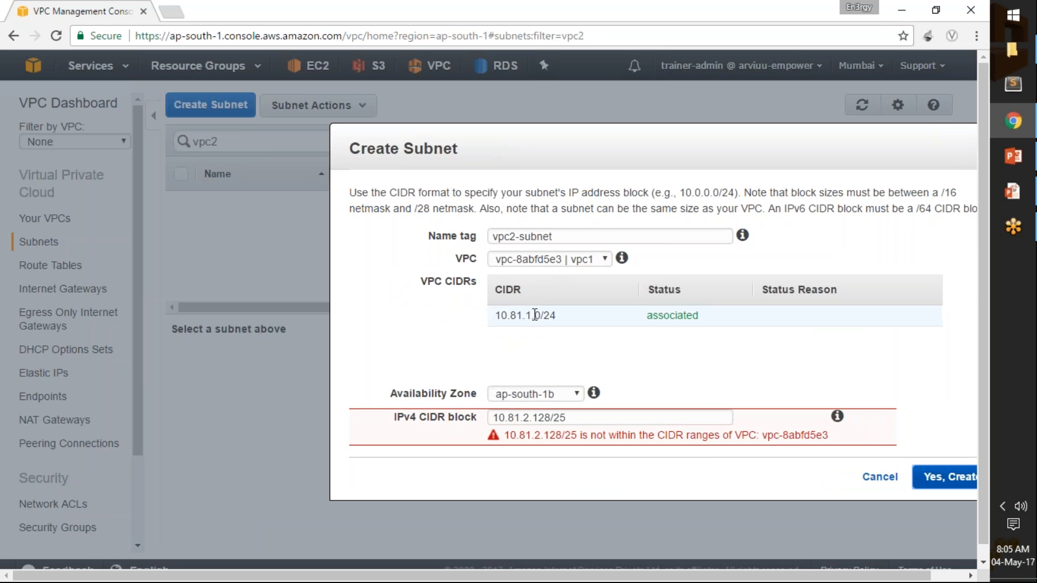
left_click(577, 260)
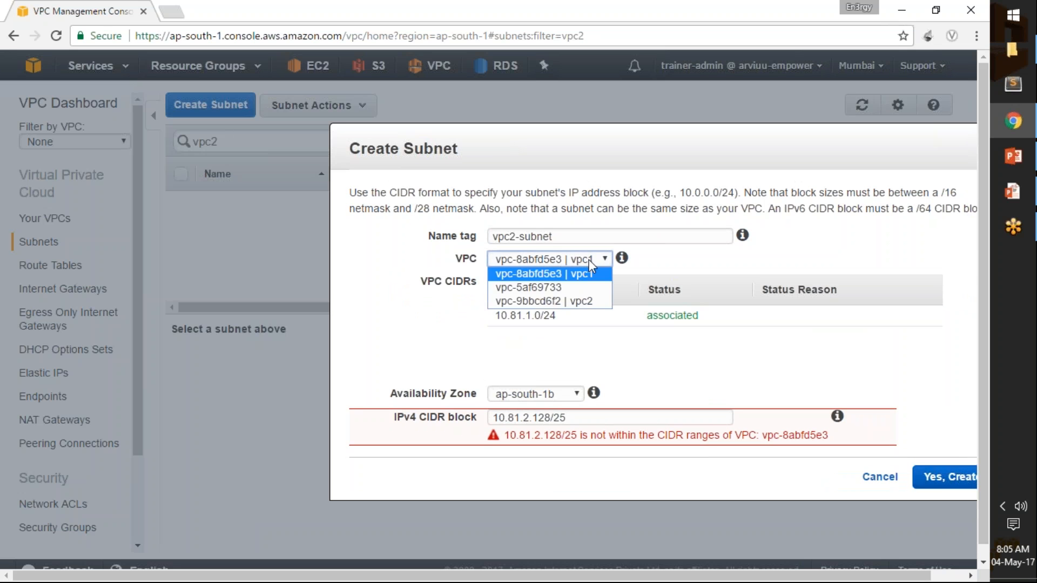
left_click(586, 302)
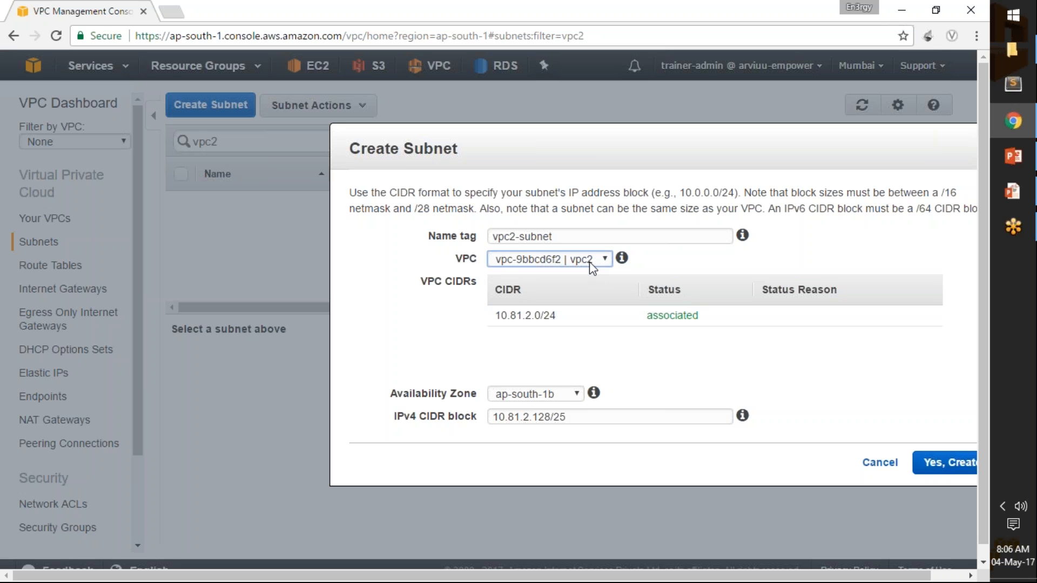
left_click(935, 464)
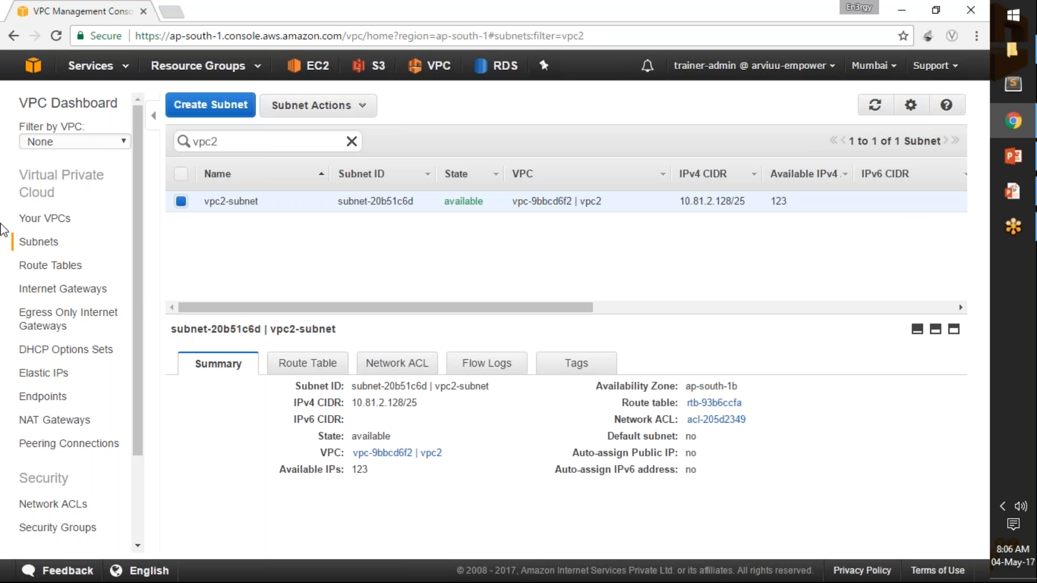
Create an Internet gateway named igw-vpc2 and attach it to vpc2.
left_click(79, 297)
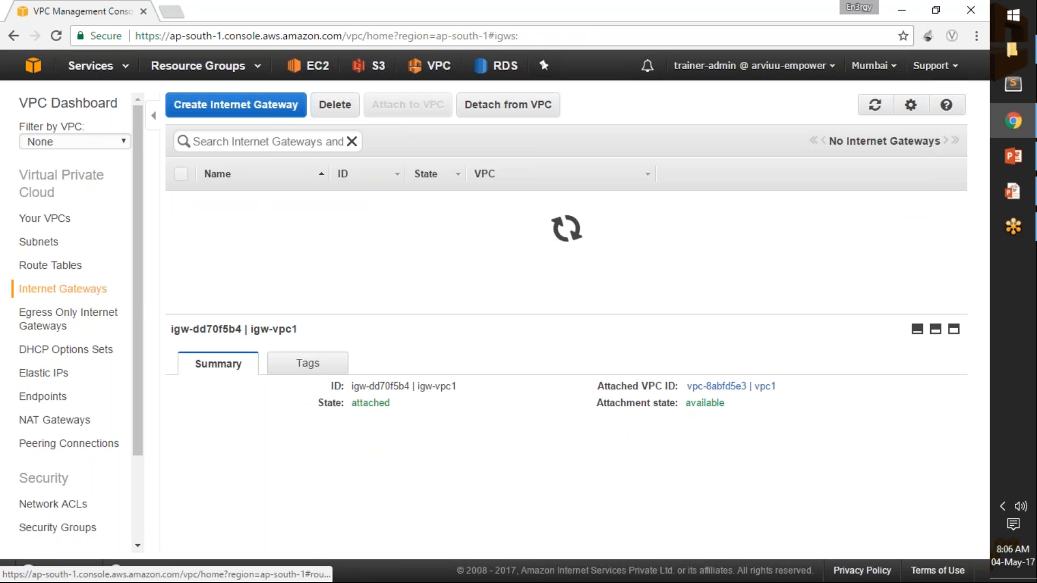
left_click(268, 104)
left_click(473, 247)
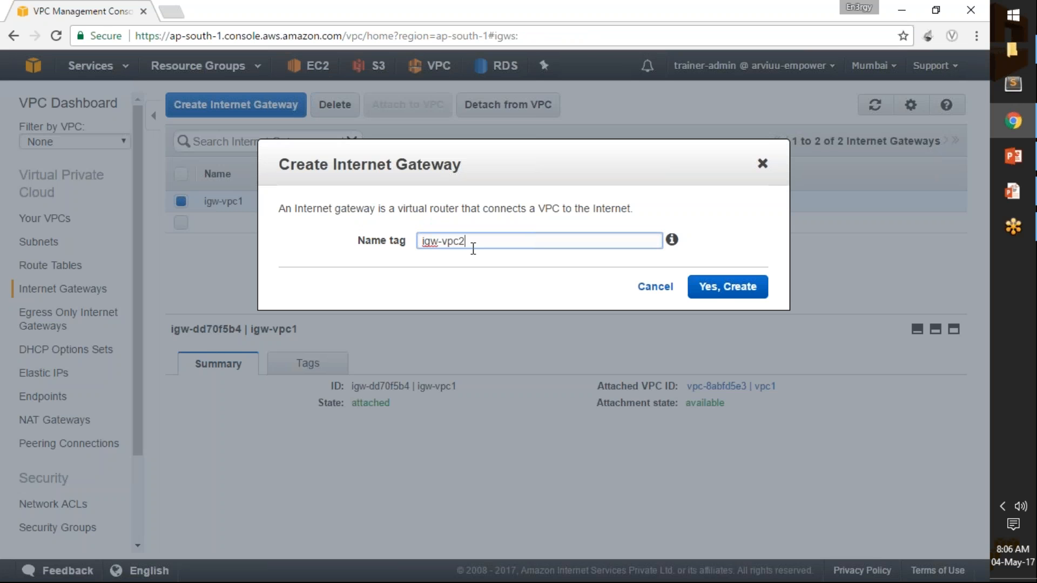
left_click(728, 286)
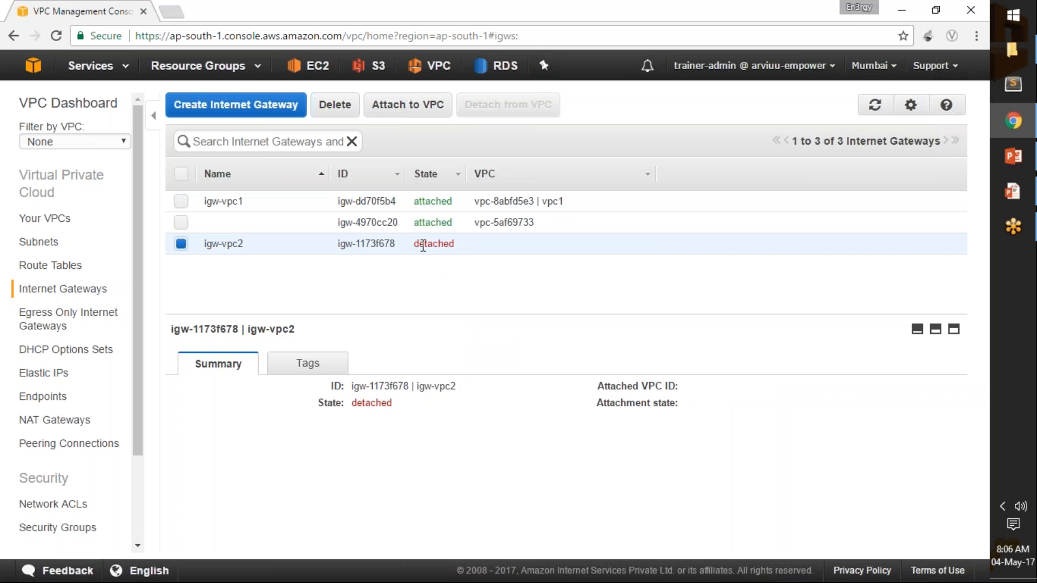
left_click(415, 107)
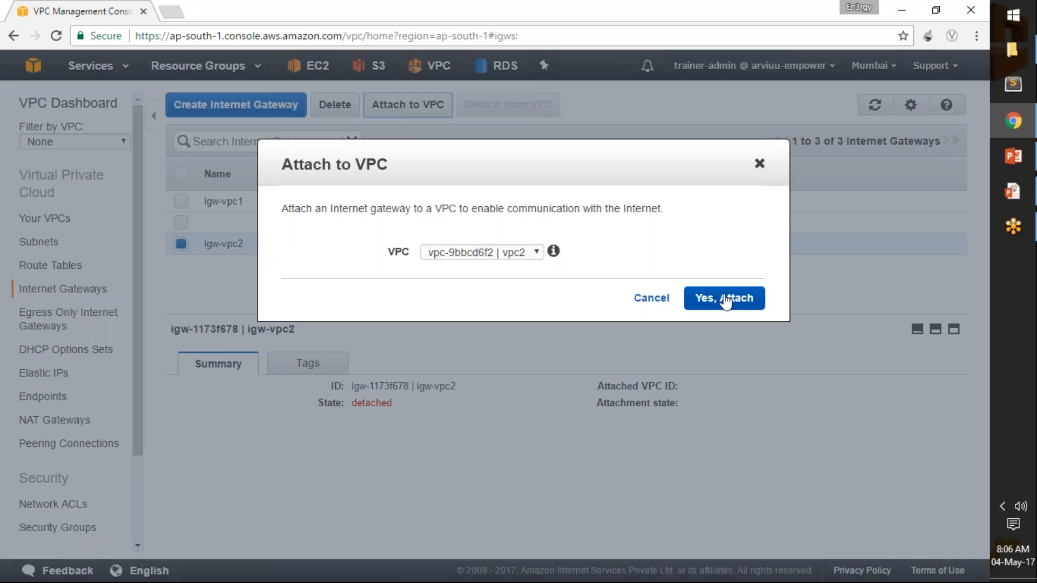
left_click(724, 300)
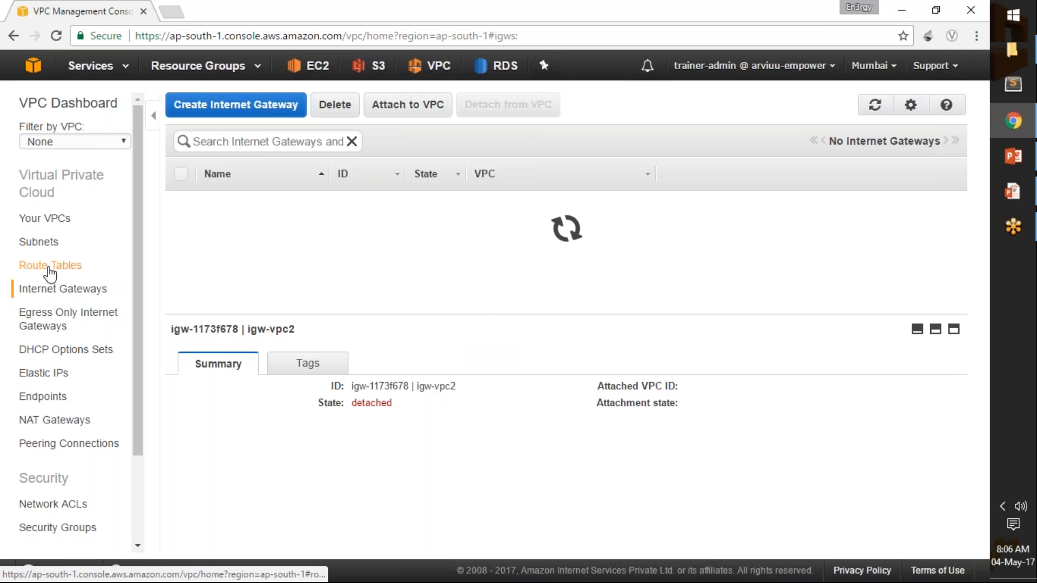
Filter the route tables by vpc2 and create a route table named rtb-vpc2 in vpc2.
left_click(49, 268)
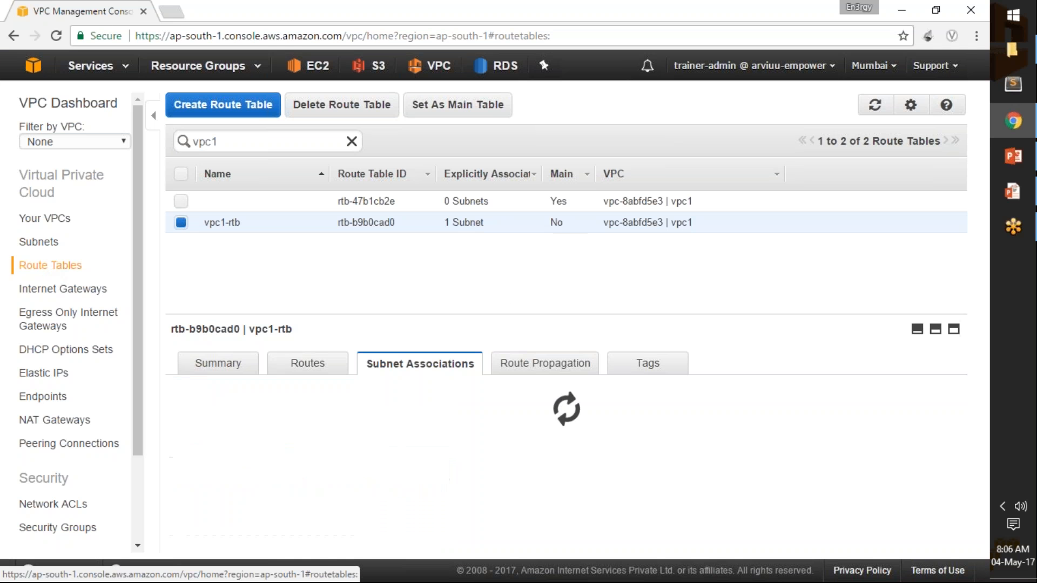
left_click(233, 143)
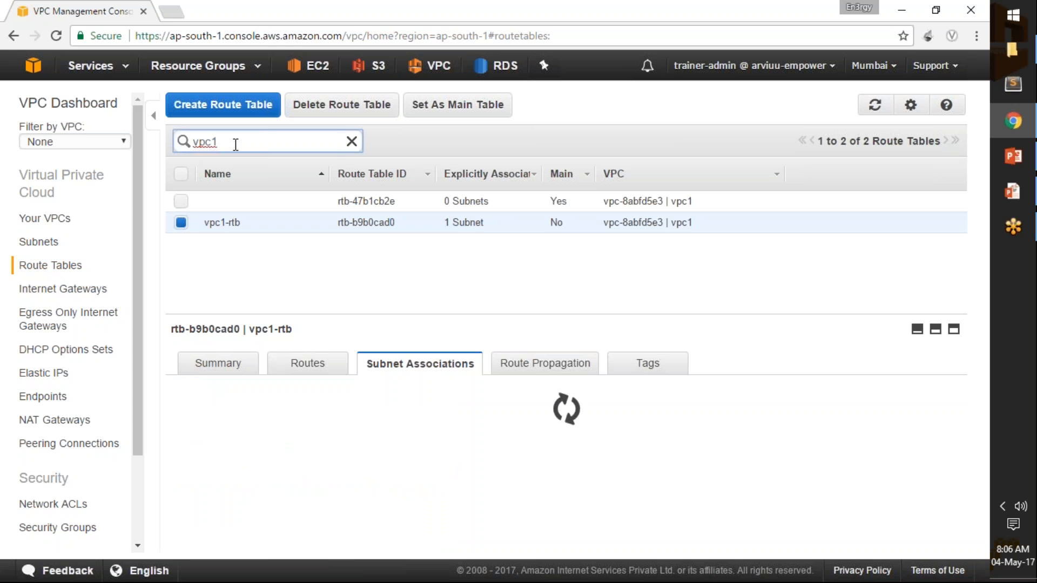
key("BackSpace")
type("2")
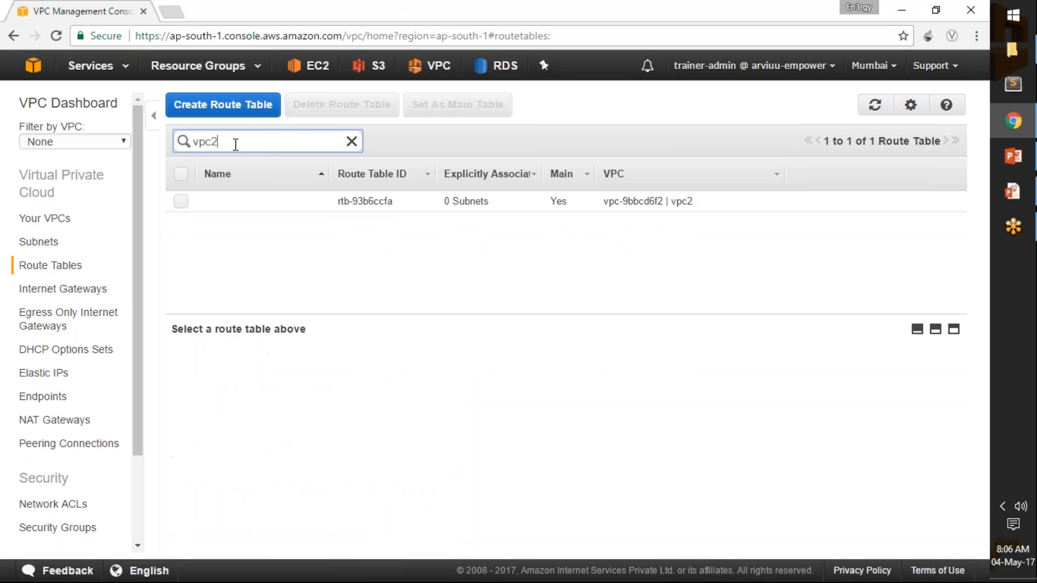
left_click(253, 111)
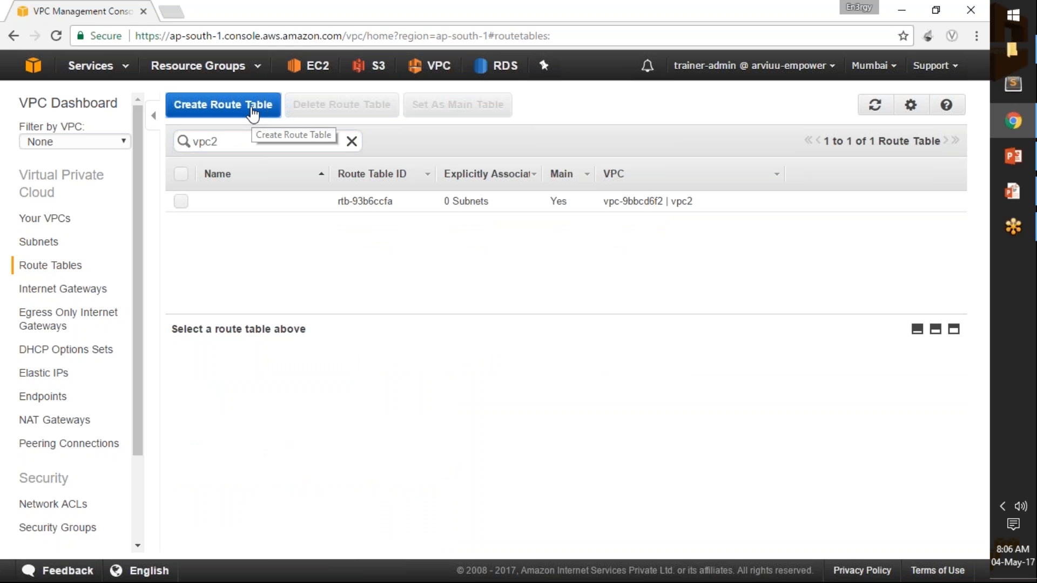
left_click(448, 252)
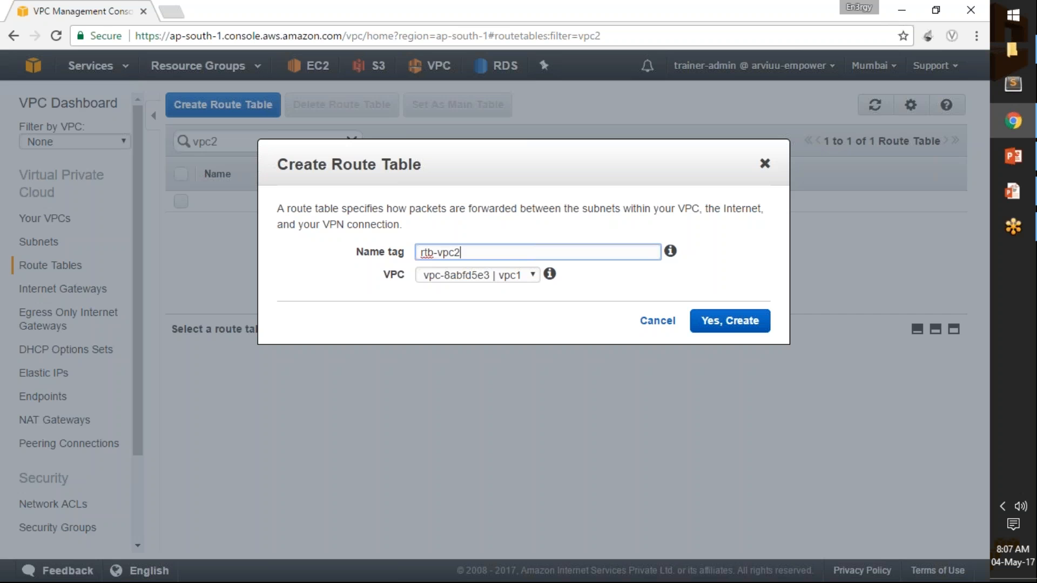
left_click(463, 273)
left_click(475, 310)
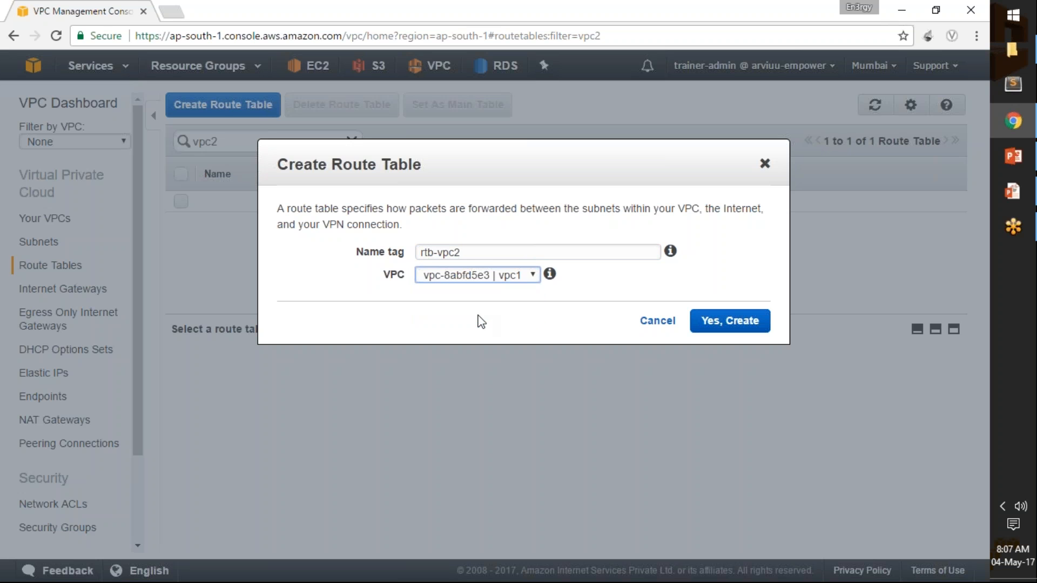
left_click(740, 328)
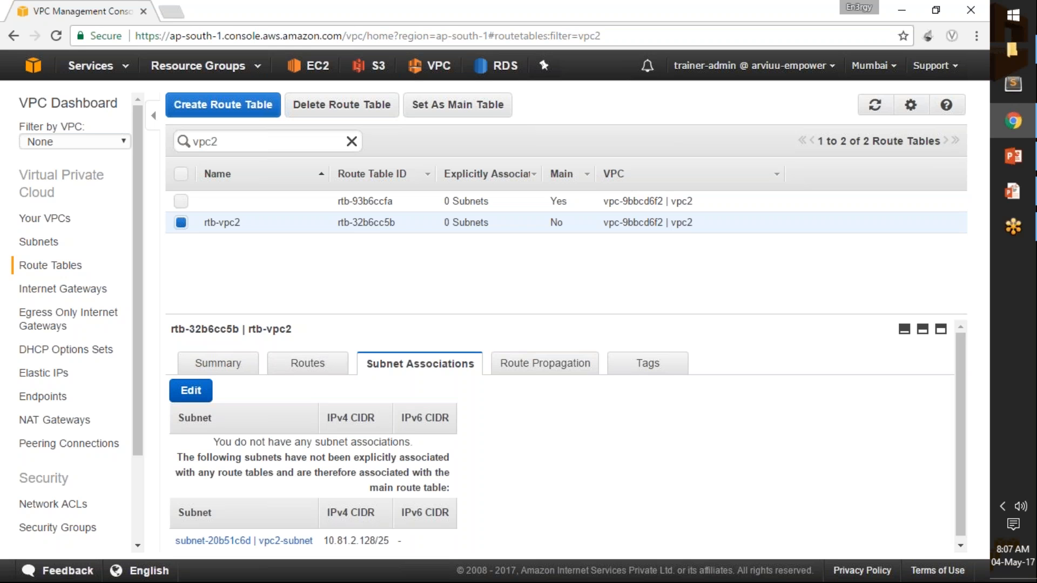
Associate vpc2-subnet with the rtb-vpc2 route table and save the association.
left_click(192, 391)
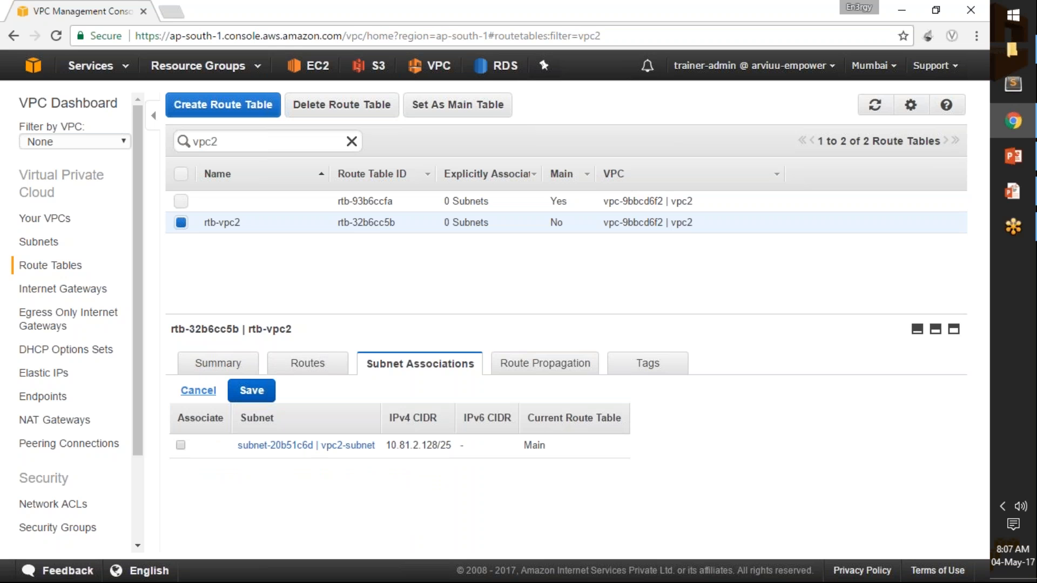
left_click(180, 445)
left_click(251, 390)
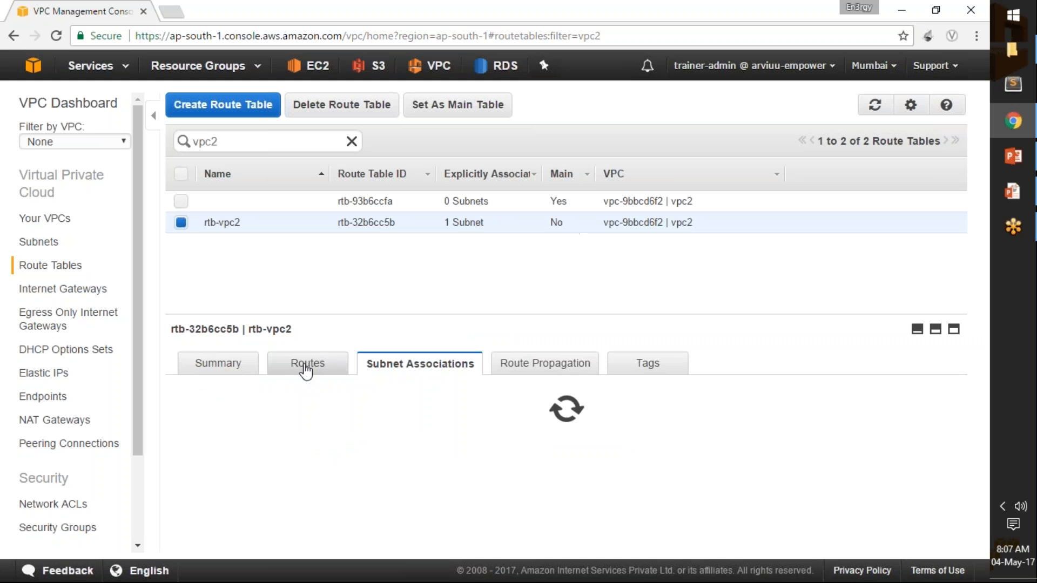
Add a route to rtb-vpc2 with destination 0.0.0.0/0 and Internet gateway igw-1173f678 as target, and save it.
left_click(304, 365)
left_click(196, 393)
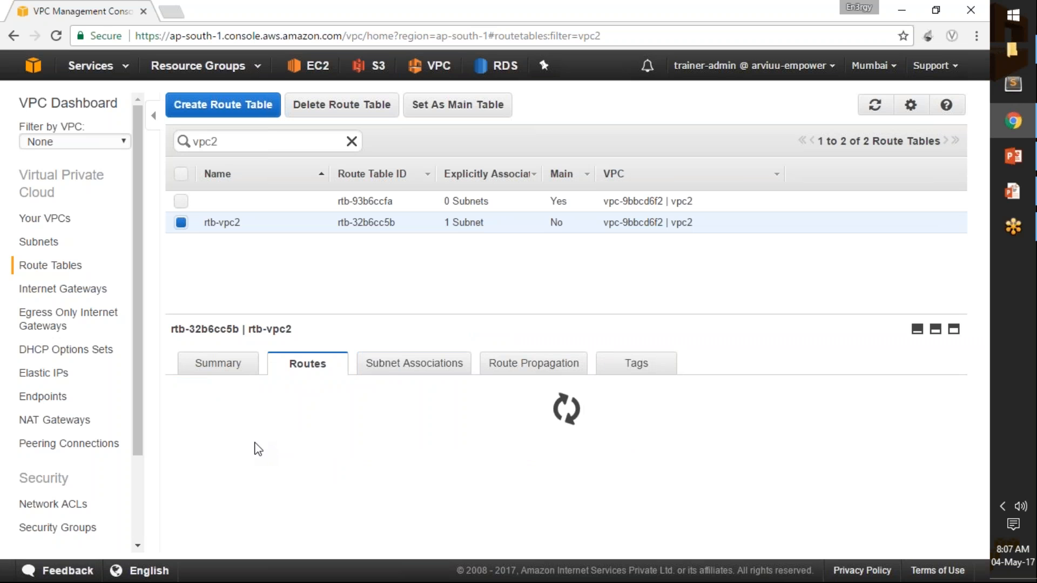
left_click(251, 485)
left_click(252, 487)
type("0.0.0.0/0")
left_click(387, 488)
left_click(397, 507)
left_click(252, 390)
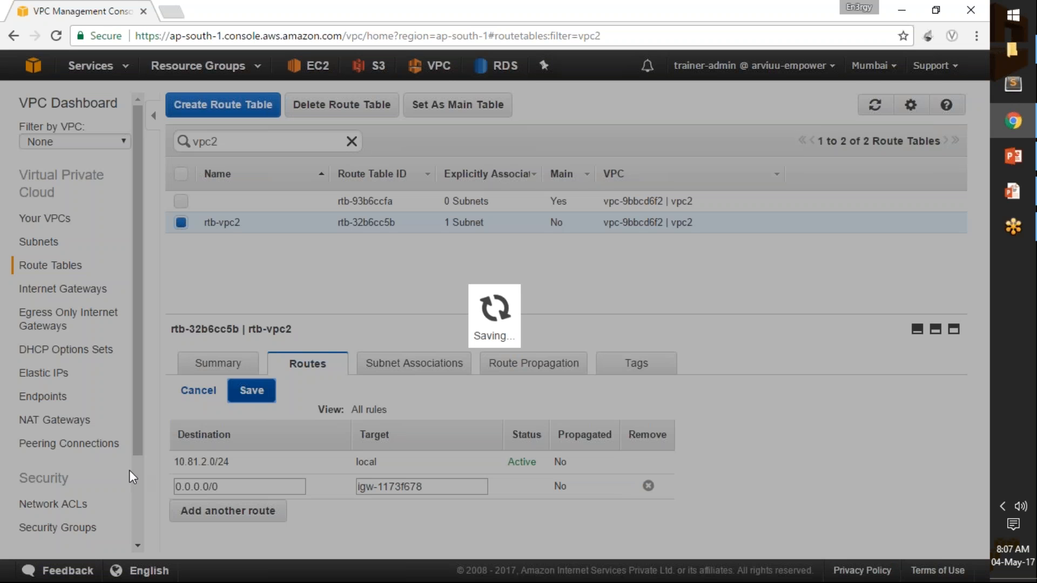
Filter the security groups by vpc2 and select the default security group of vpc2.
scroll(141, 477, "down", 2)
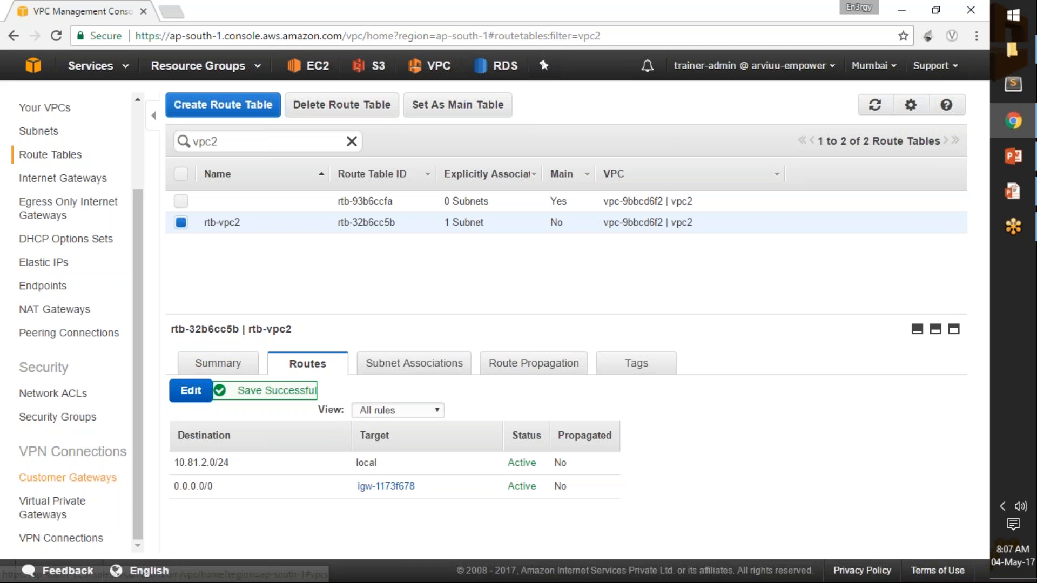
left_click(87, 427)
left_click(422, 132)
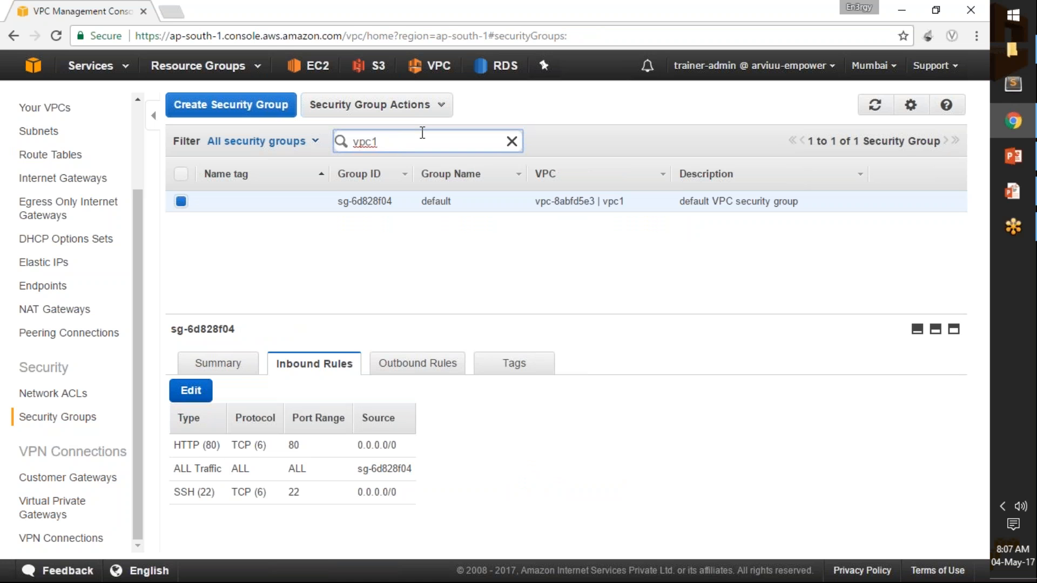
type("2")
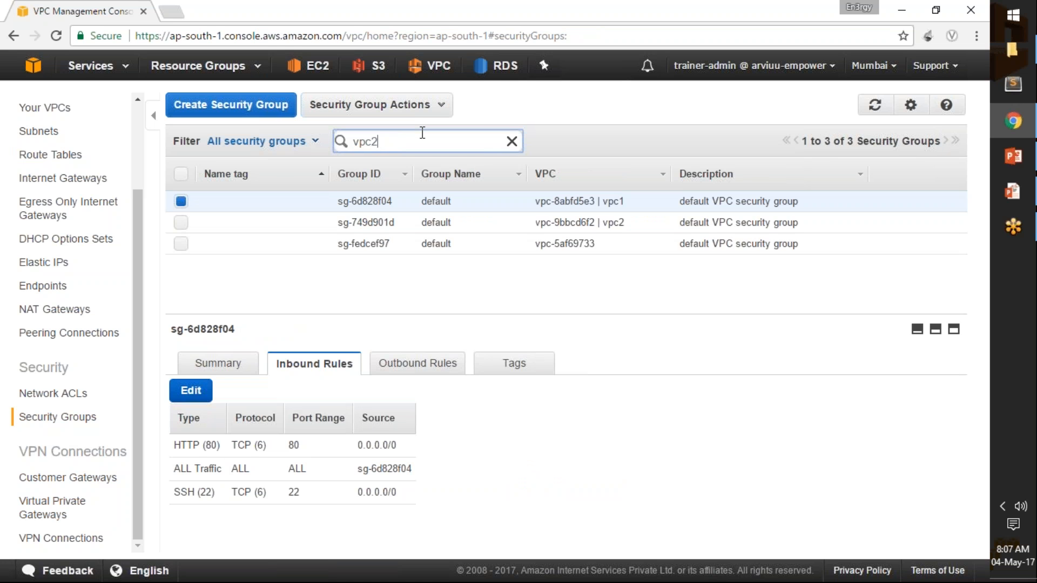
left_click(183, 211)
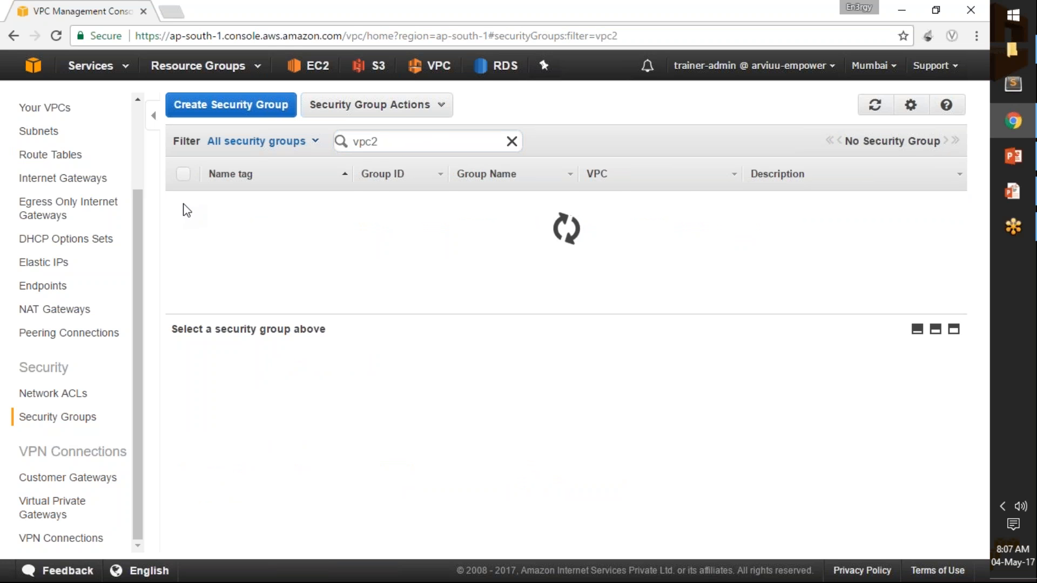
left_click(186, 209)
Add an inbound SSH (22) rule with source 0.0.0.0/0 to vpc2's default security group.
left_click(191, 390)
left_click(229, 473)
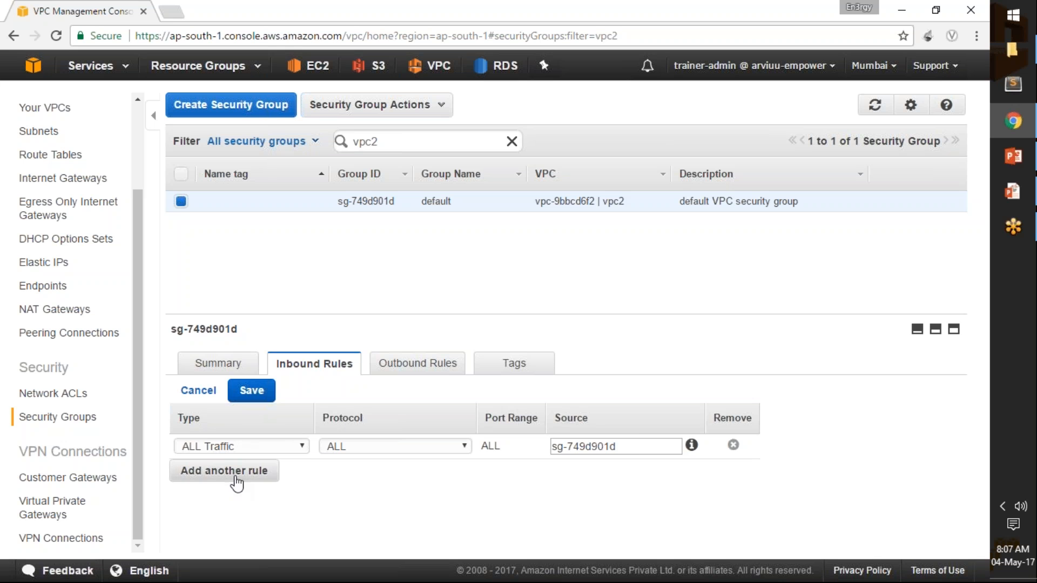
left_click(245, 472)
key("s")
key("Return")
key("Tab")
type("0.0.0.0/0")
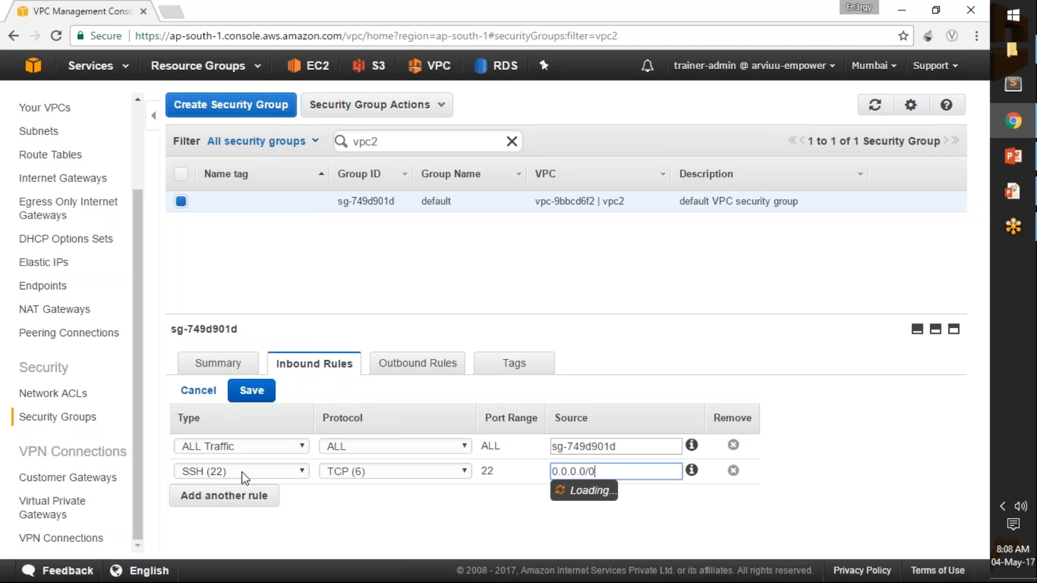
Add an inbound HTTP (80) rule with source 0.0.0.0/0 to vpc2's default security group and save the rules.
left_click(250, 491)
left_click(246, 497)
key("h")
key("Return")
key("Tab")
type("0.0.0.0/0")
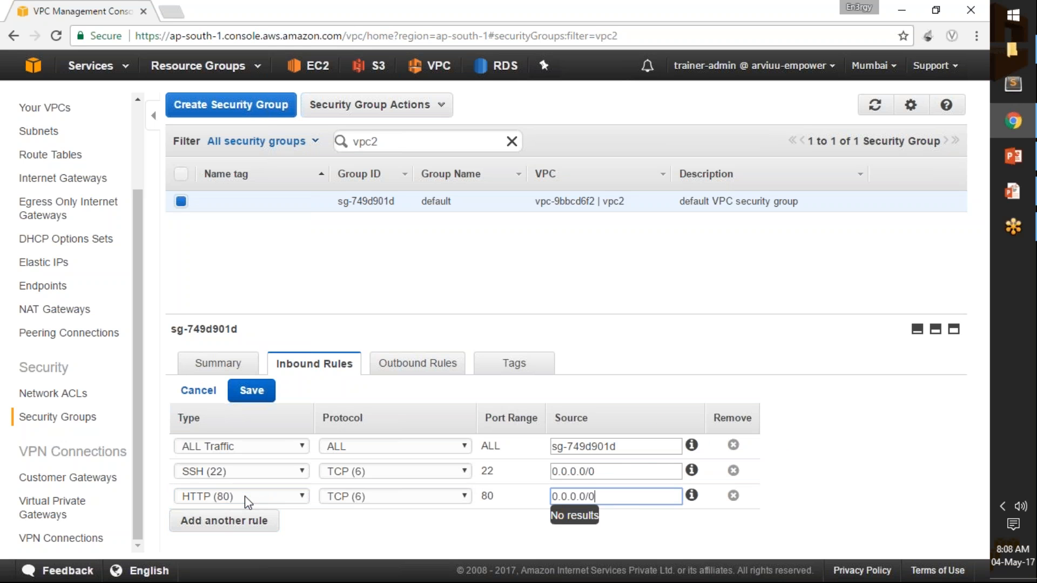
left_click(254, 392)
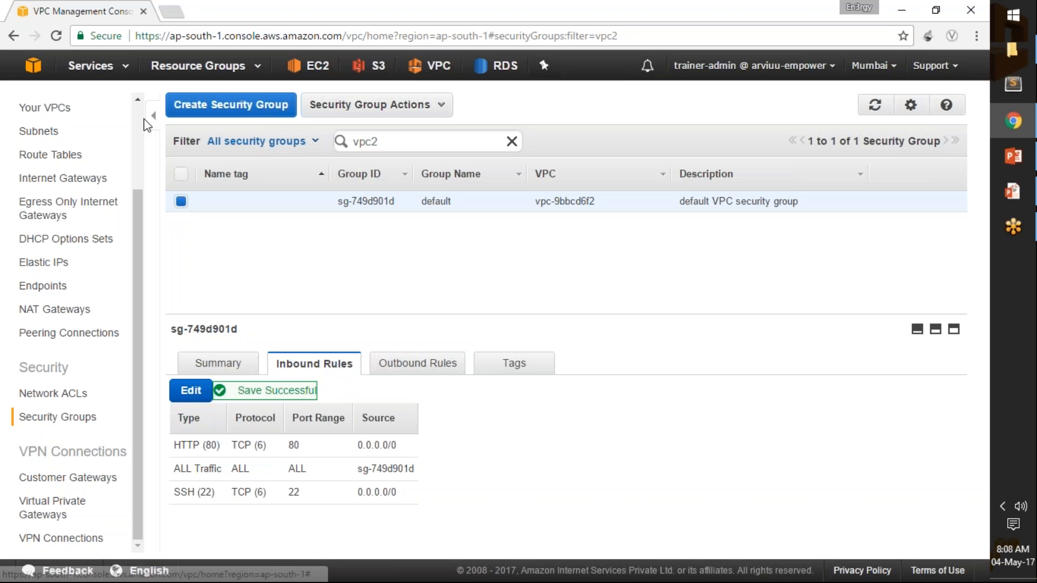
Open the list of VPCs.
scroll(142, 127, "up", 3)
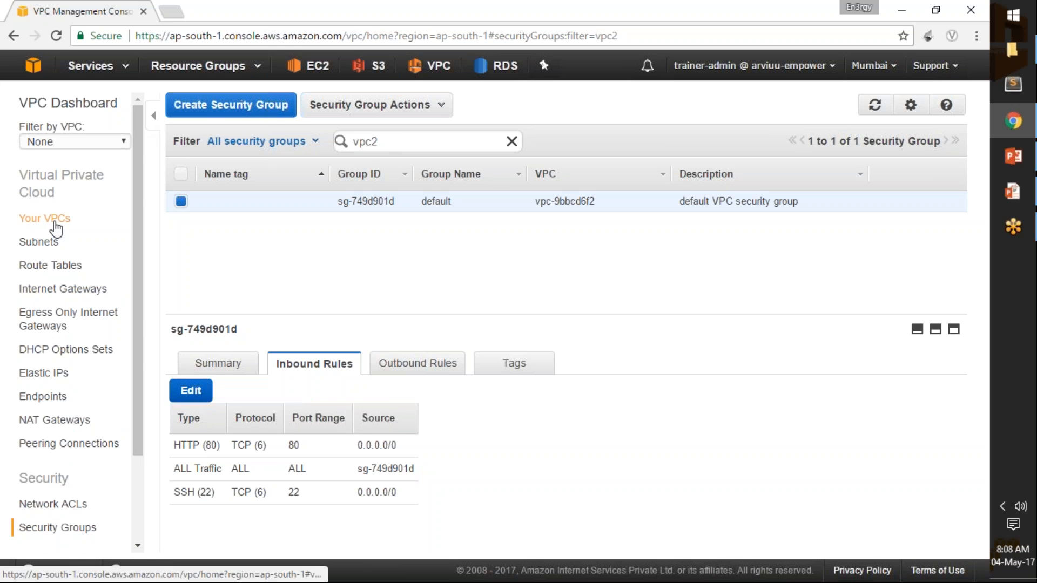
left_click(45, 218)
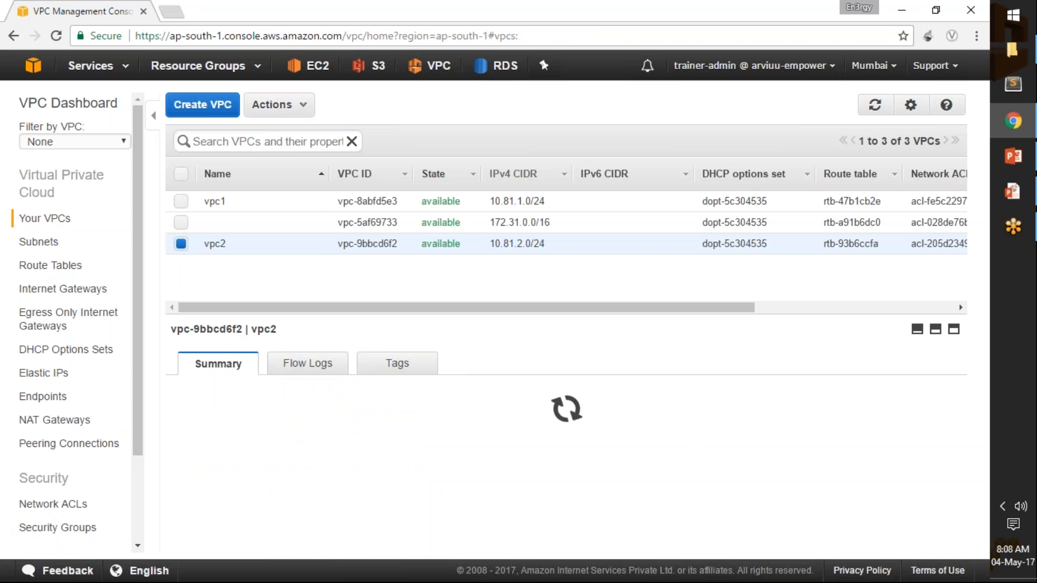
left_click(287, 142)
type("vpc*")
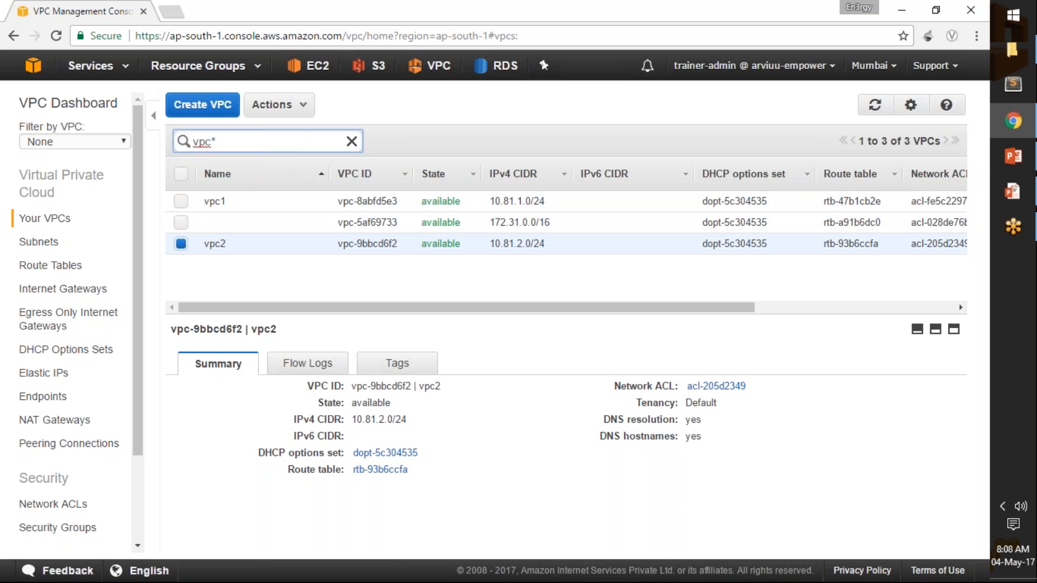
left_click(352, 142)
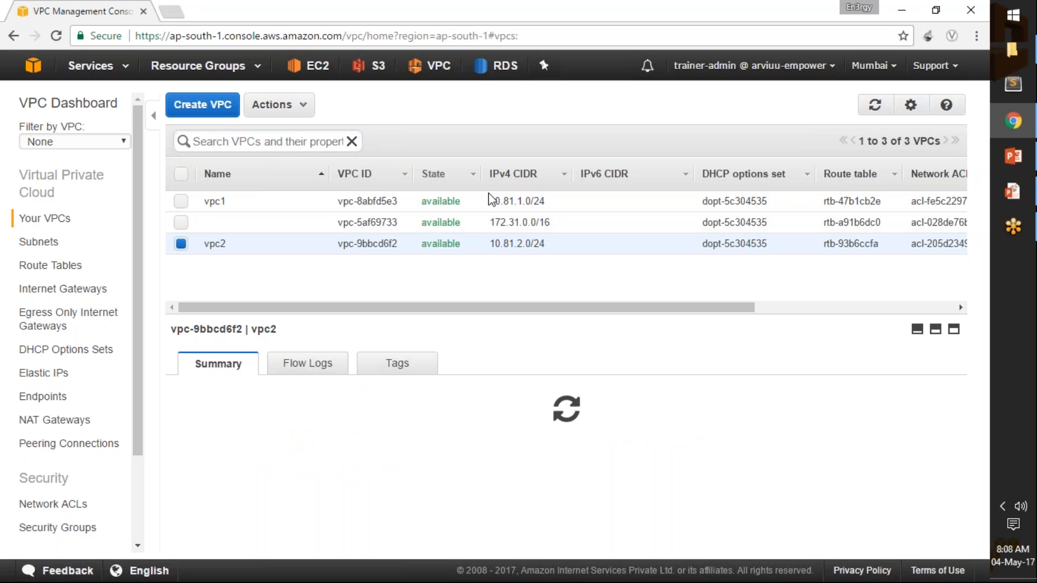
Sort the VPC list by IPv4 CIDR and deselect vpc2.
left_click(524, 182)
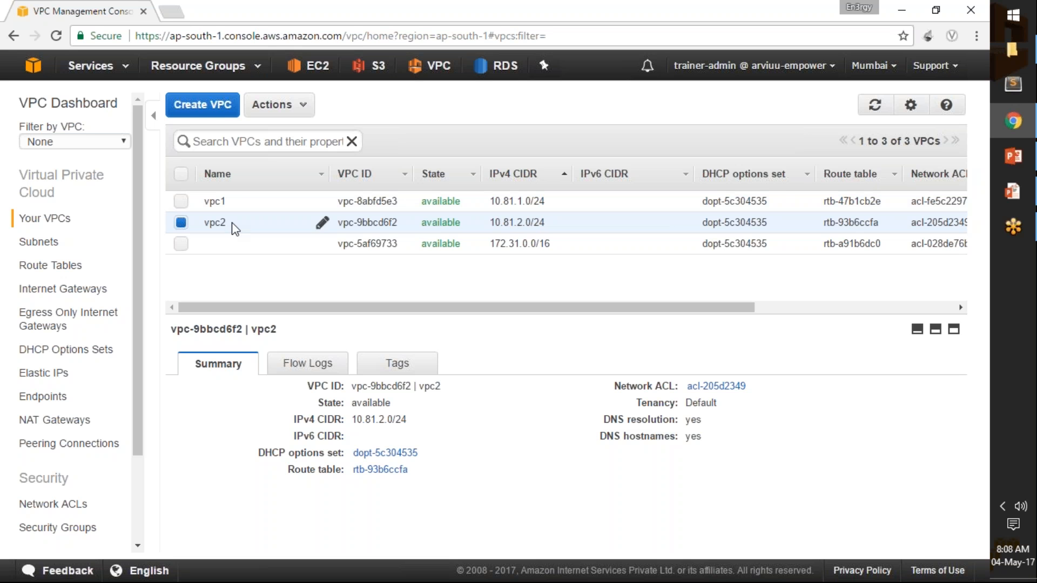
left_click(181, 226)
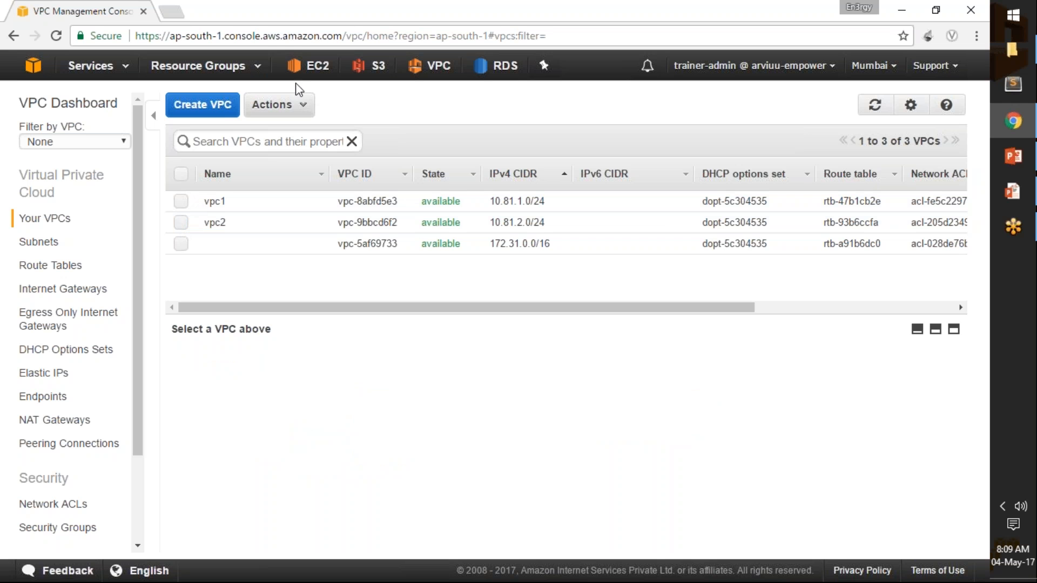
Open the EC2 console in a new browser tab and show the running instances.
middle_click(323, 68)
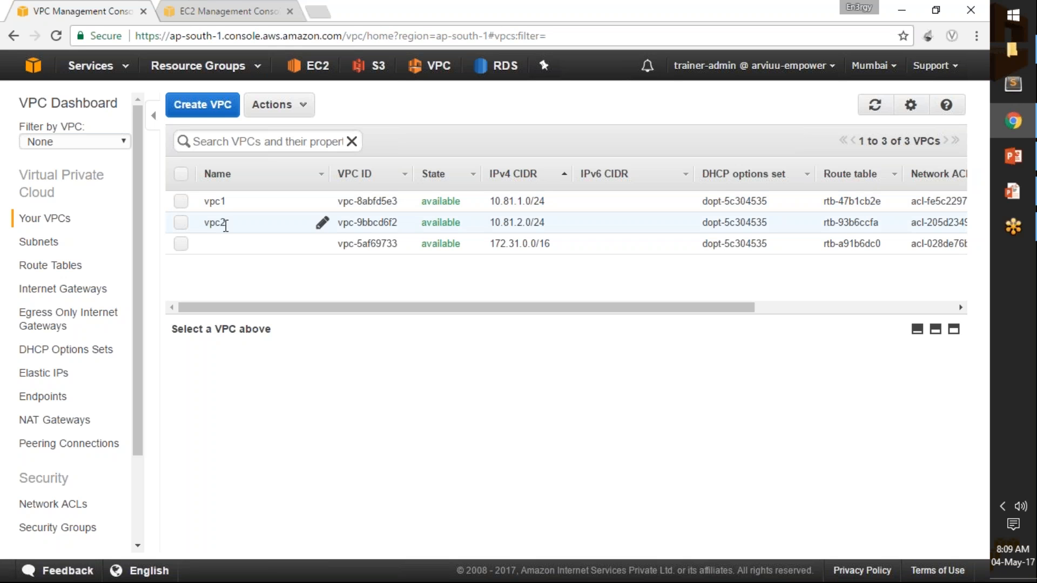
key("ctrl+Tab")
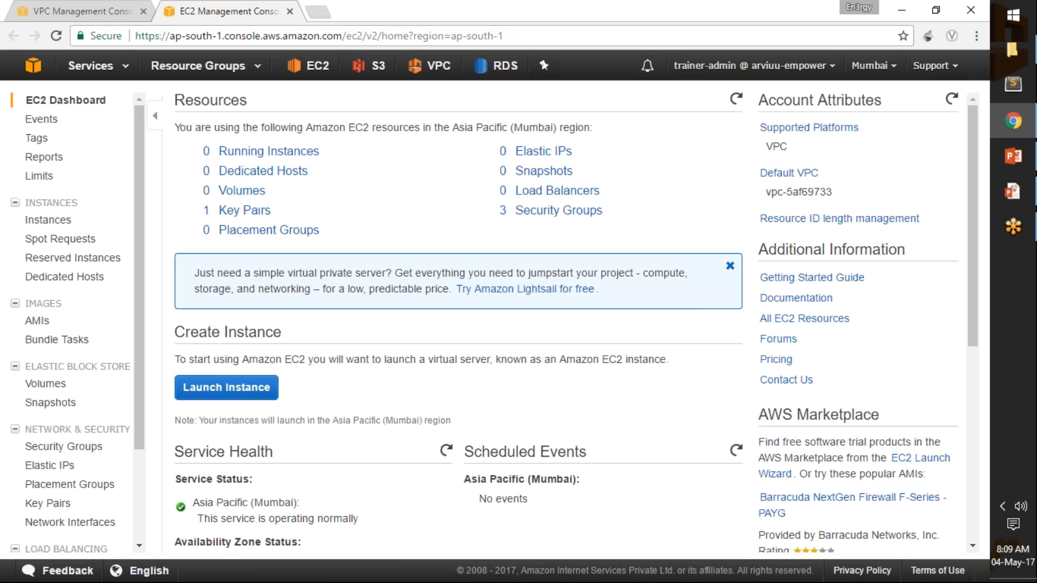
left_click(281, 154)
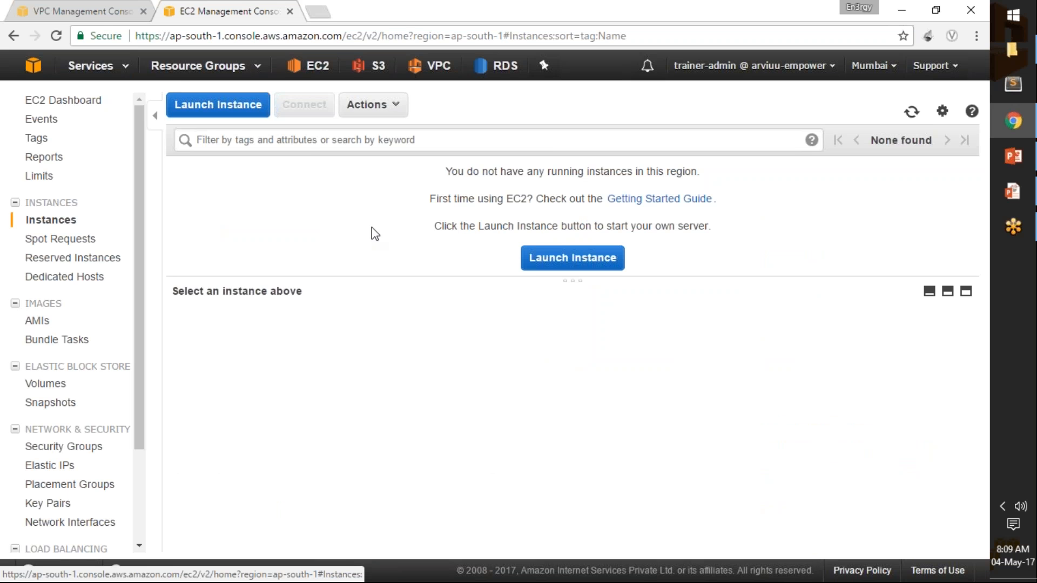
Start launching an instance with the Red Hat Enterprise Linux 7.2 (HVM) image and the t2.micro type.
left_click(197, 106)
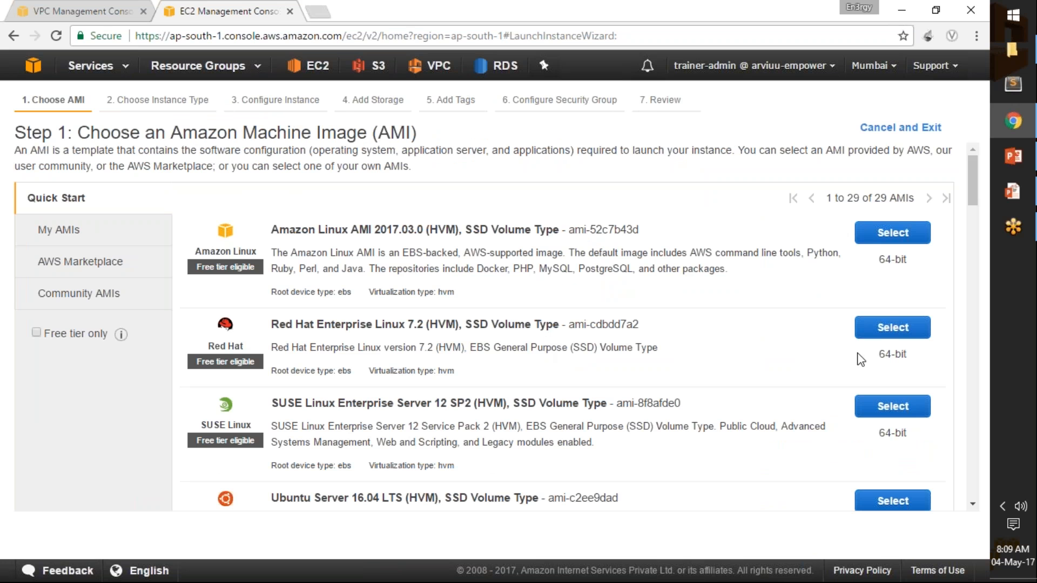
left_click(886, 332)
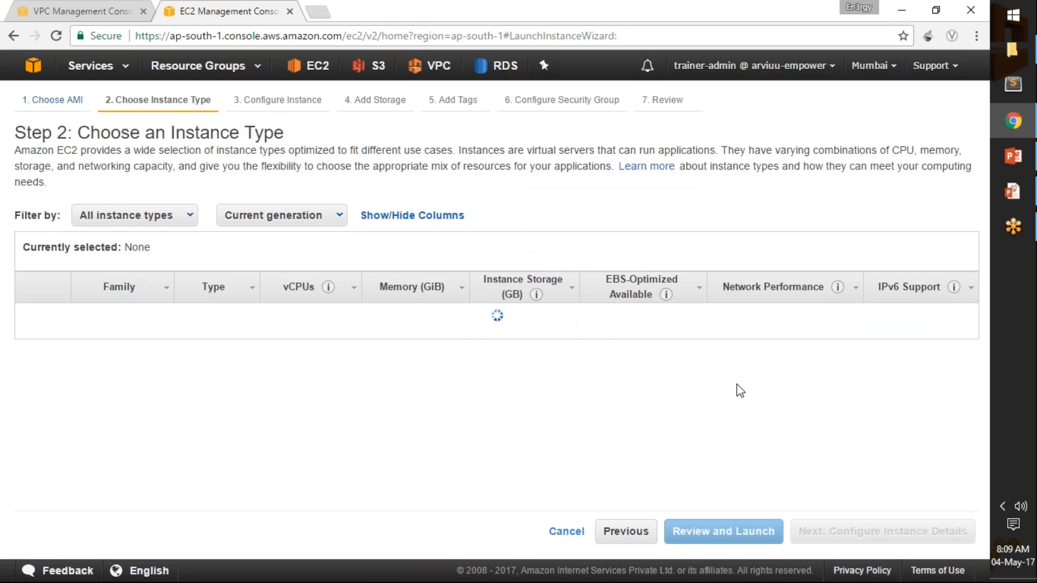
left_click(912, 537)
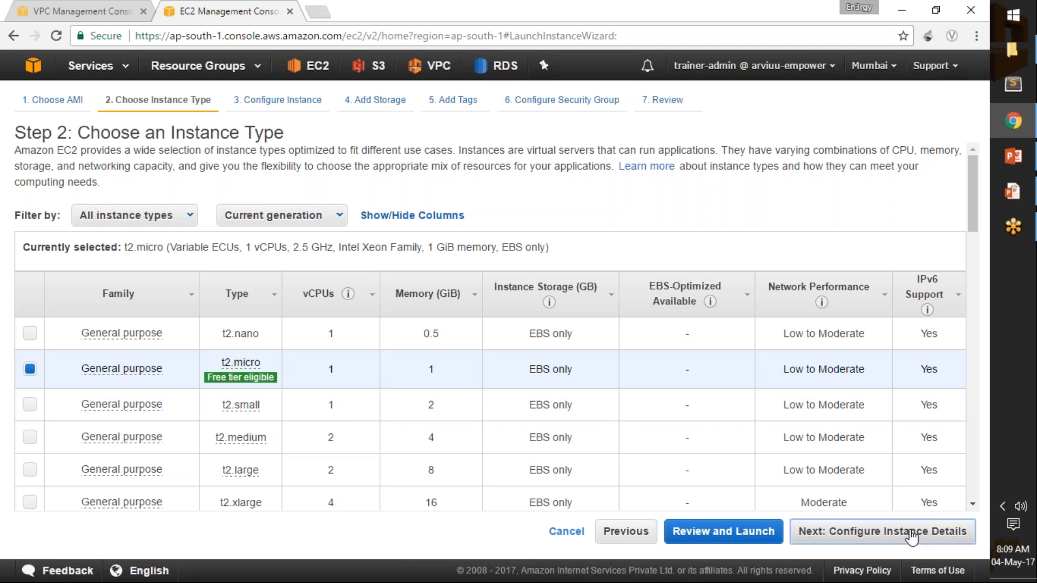
Place the instance in vpc1 with vpc1-subnet, enable auto-assigning a public IP, and proceed to the storage settings.
left_click(377, 273)
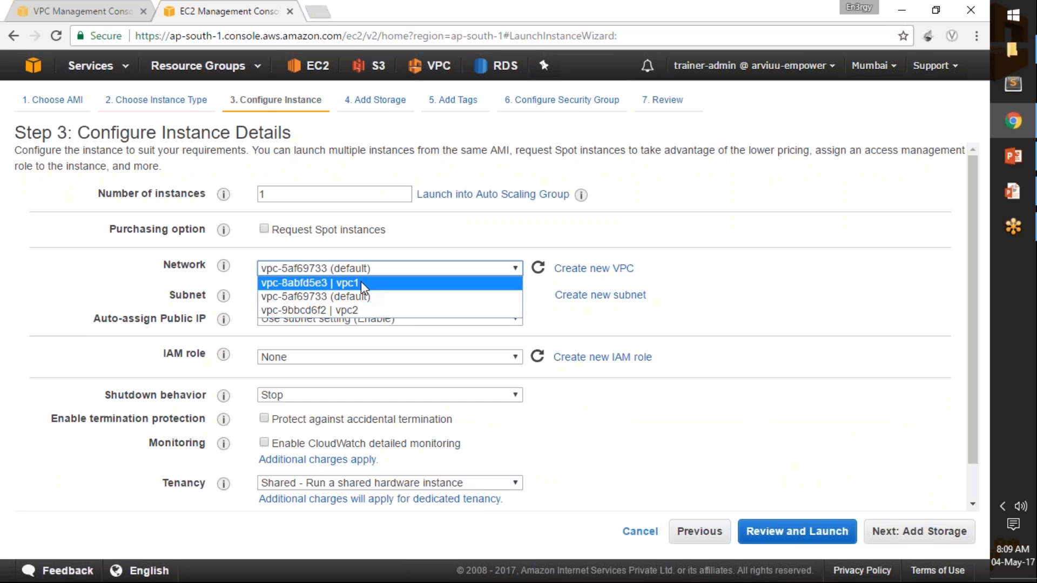
left_click(361, 282)
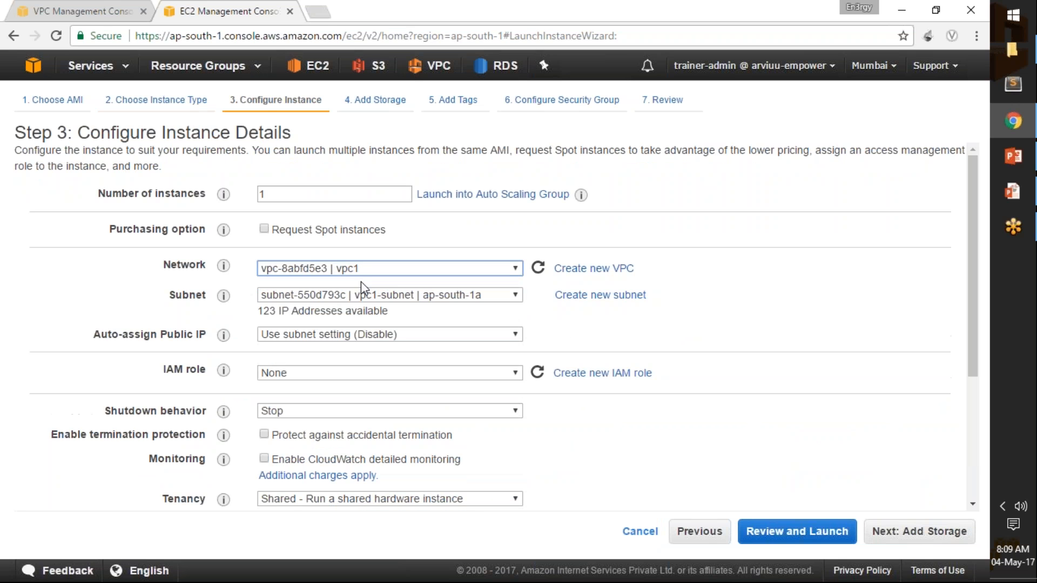
left_click(386, 297)
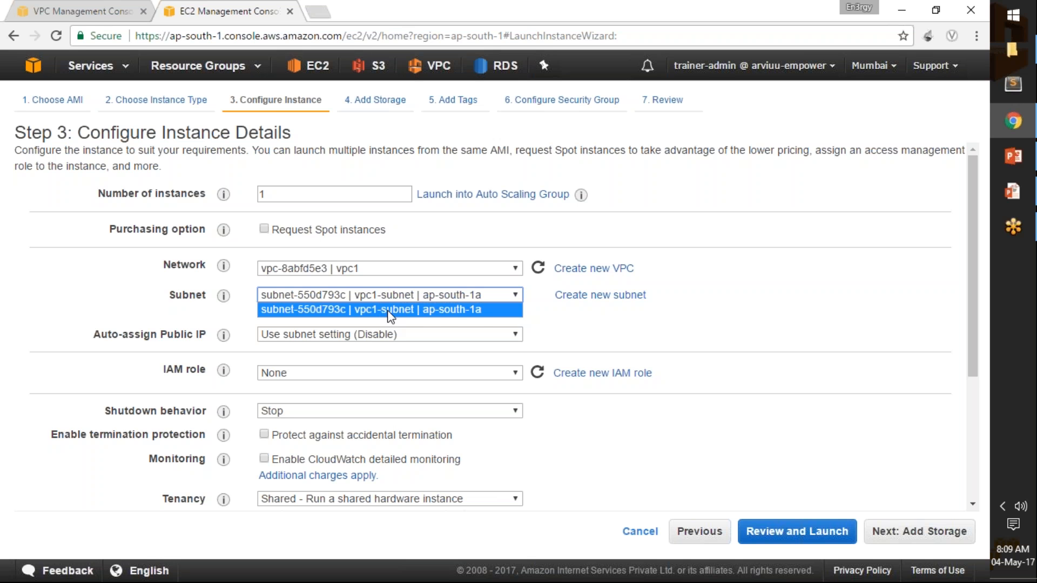
left_click(388, 310)
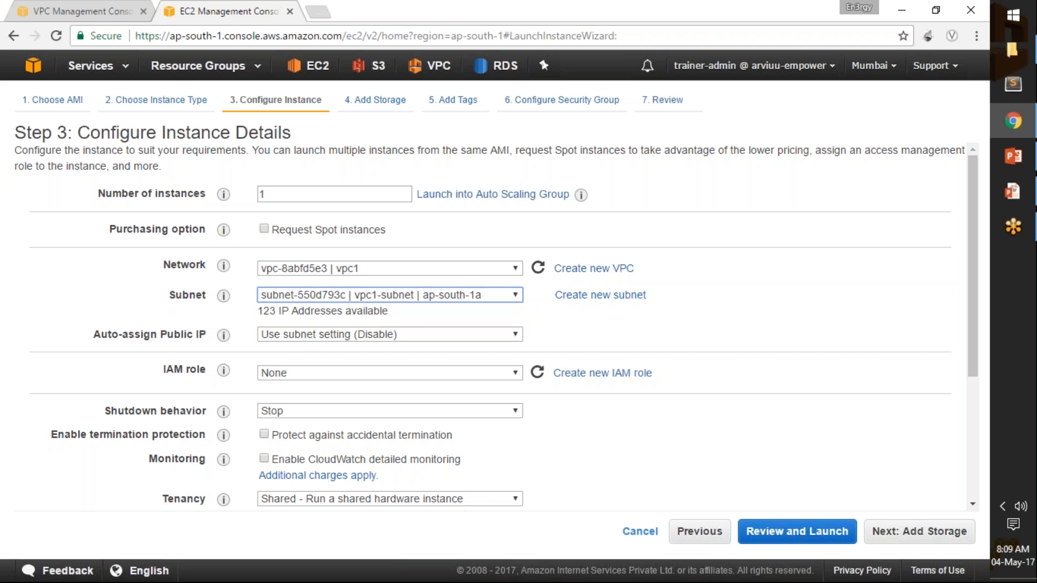
left_click(402, 335)
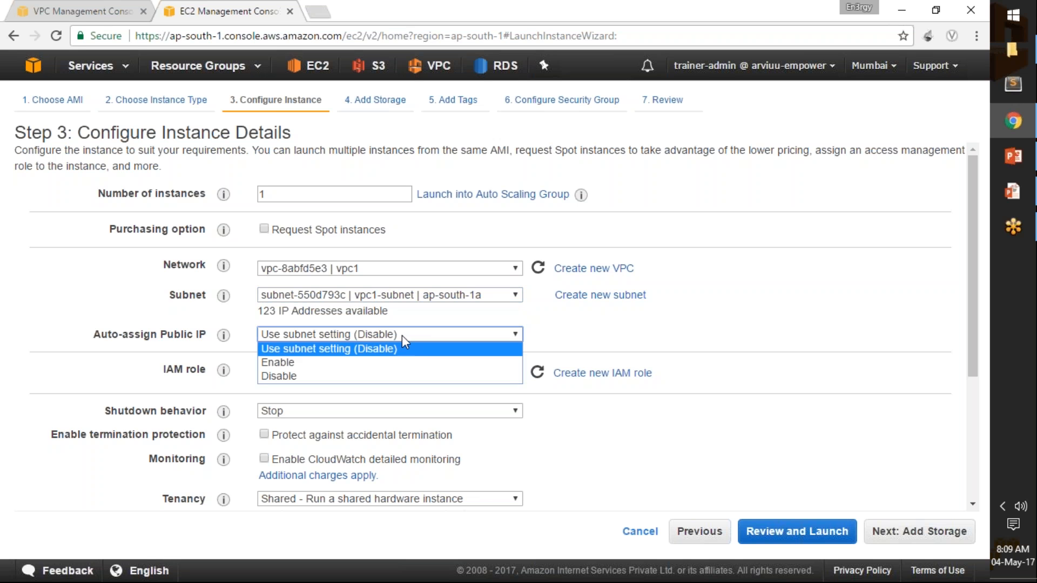
left_click(402, 362)
left_click(633, 332)
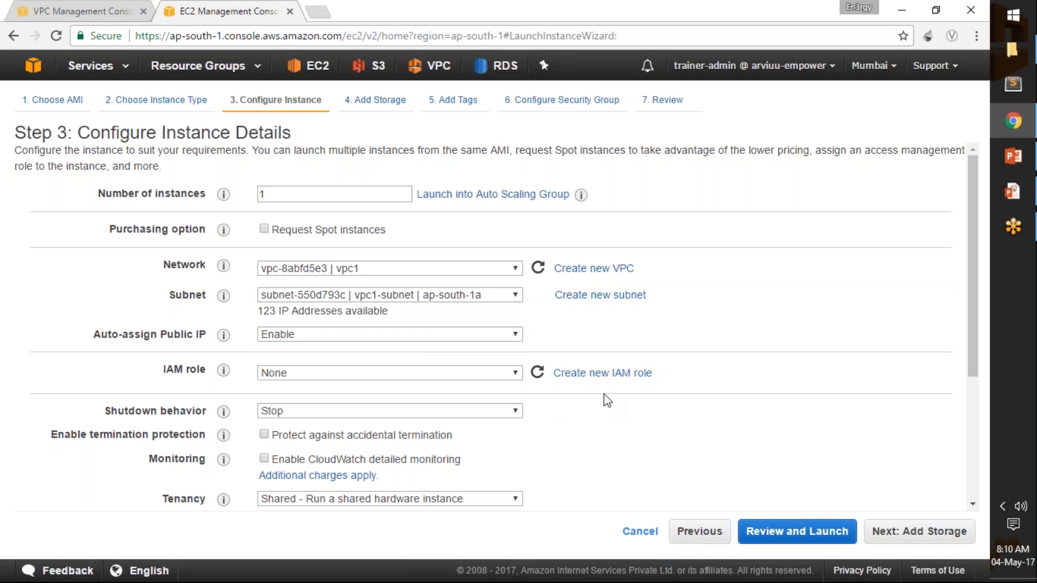
scroll(349, 276, "down", 2)
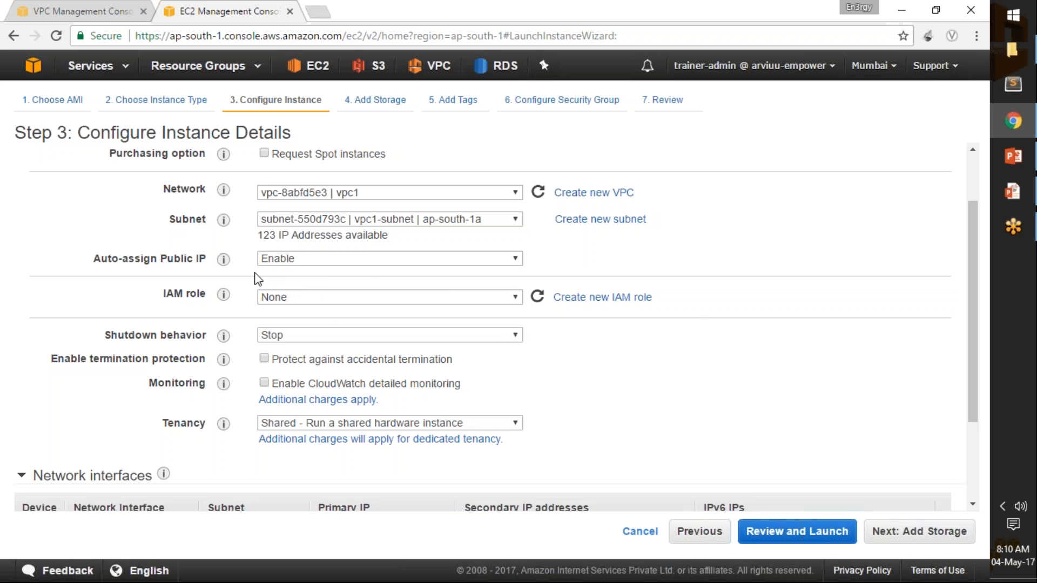
scroll(702, 299, "down", 2)
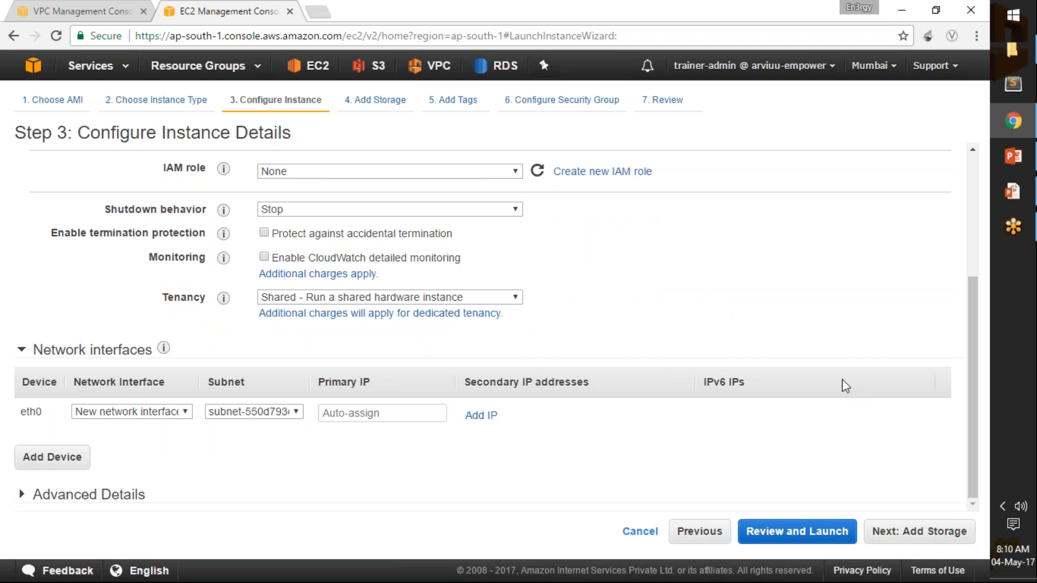
left_click(923, 535)
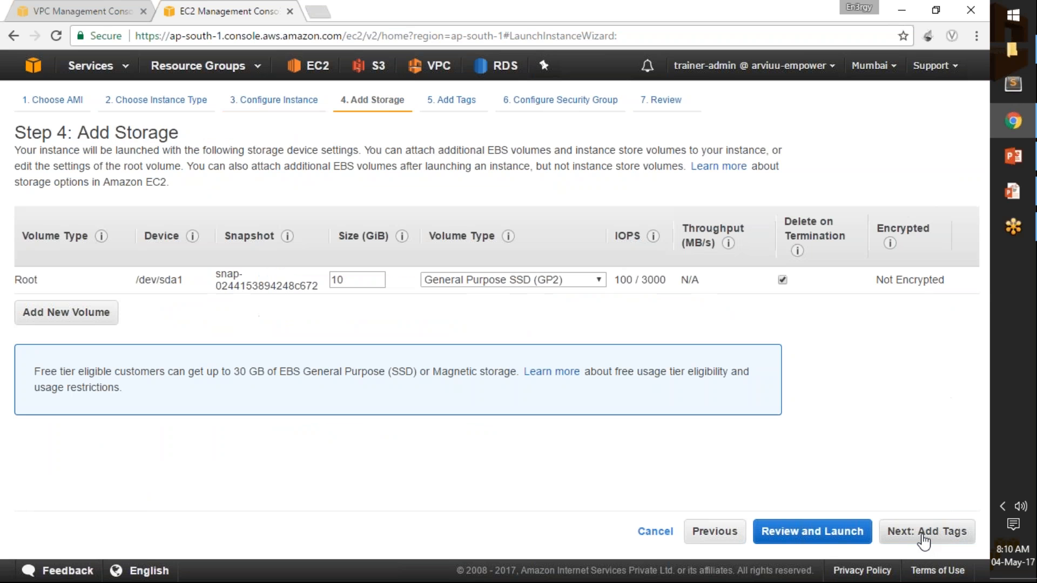
Accept the default storage, tag the instance with Name set to vpc1-Inst, and proceed to the security group settings.
left_click(928, 535)
left_click(62, 345)
type("Name")
key("Tab")
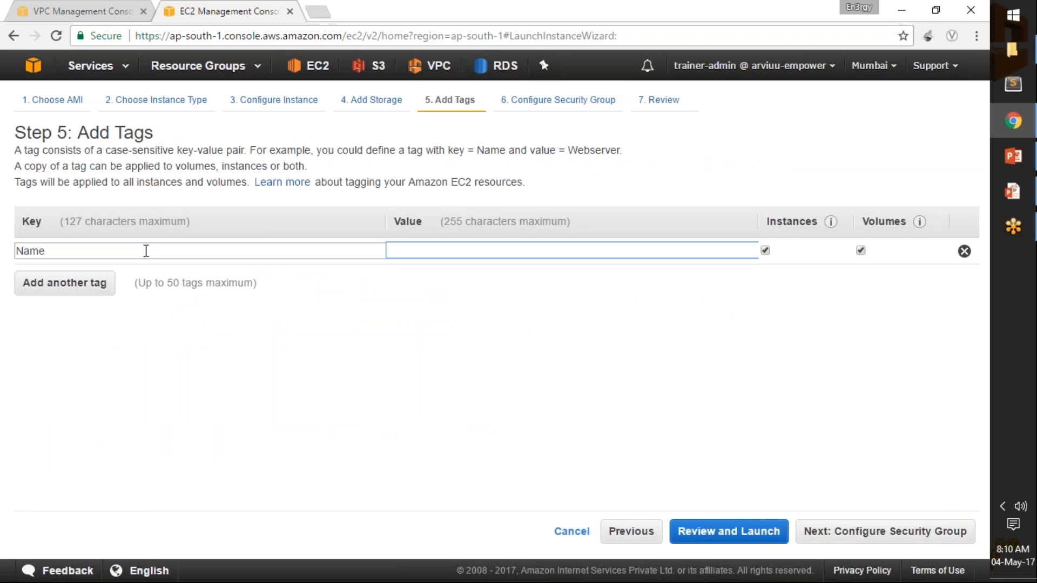
type("vpc1-Inst")
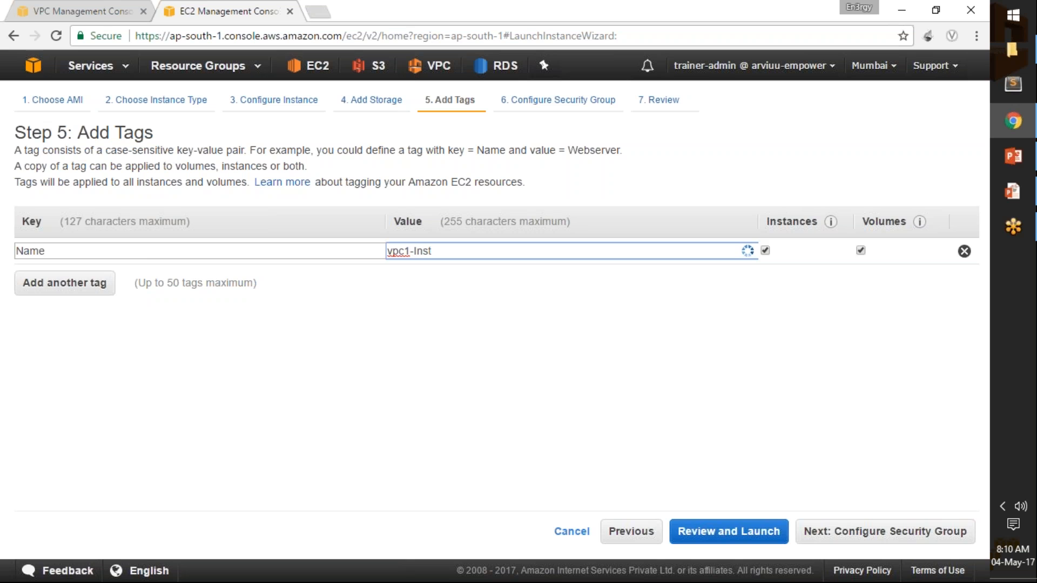
left_click(861, 533)
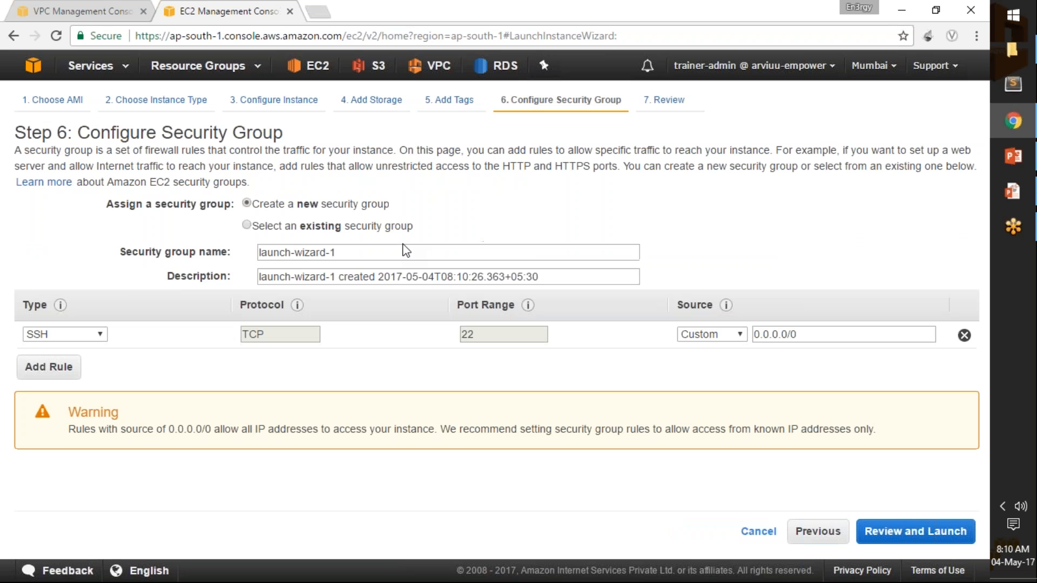
Assign the existing default VPC security group to the instance and proceed to the launch review.
left_click(246, 226)
left_click(29, 288)
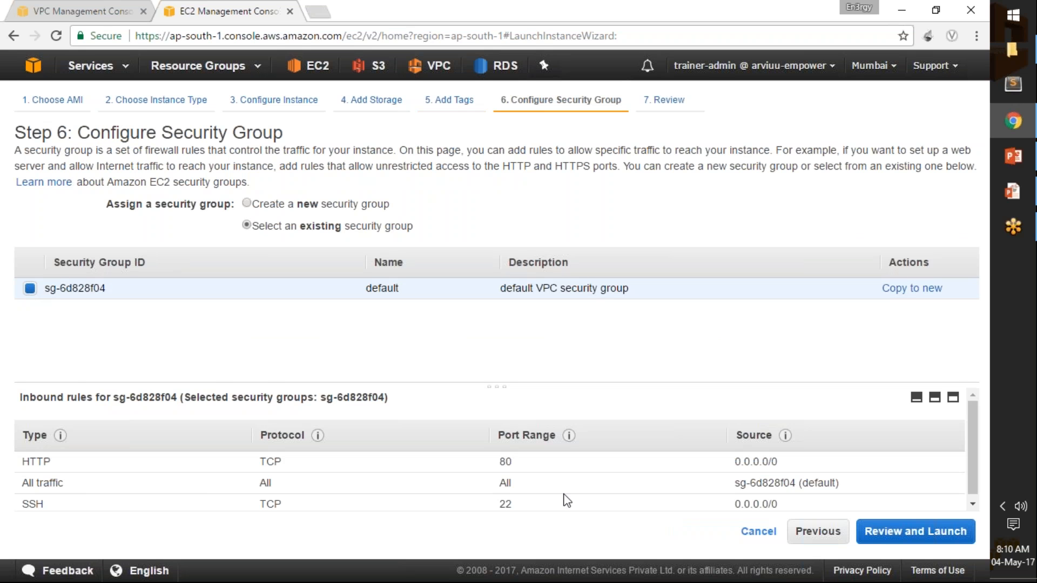
left_click(910, 532)
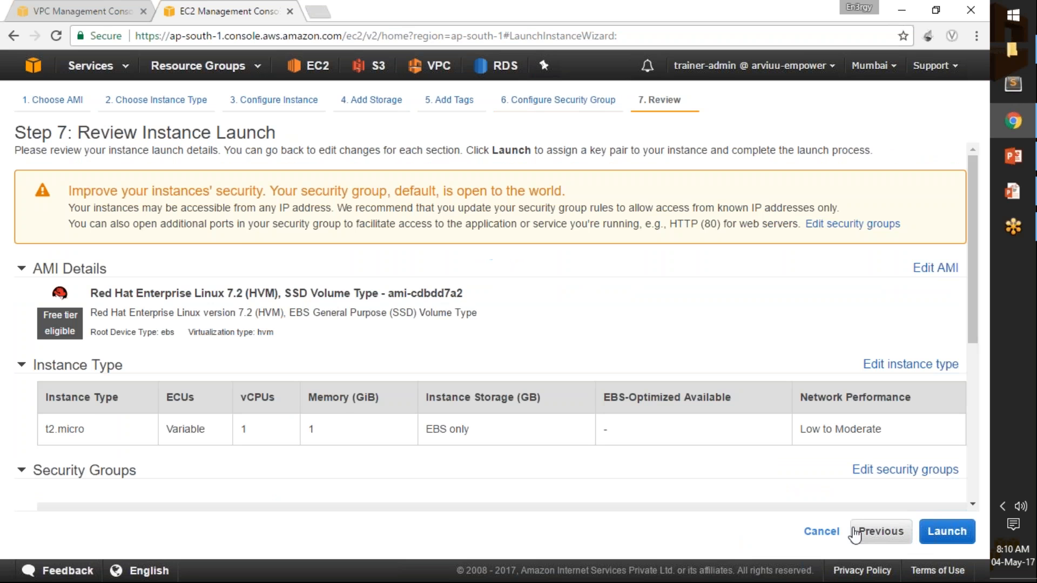
Request the launch, choose the existing key pair training-admin-key, and acknowledge having access to its private key file.
scroll(487, 324, "down", 1)
left_click(947, 532)
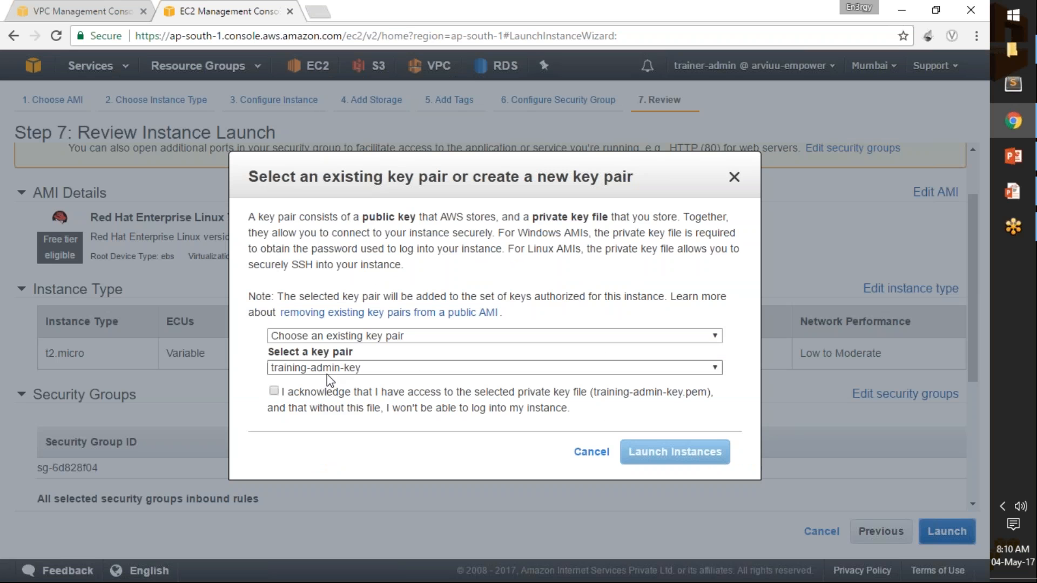
left_click(328, 372)
left_click(330, 373)
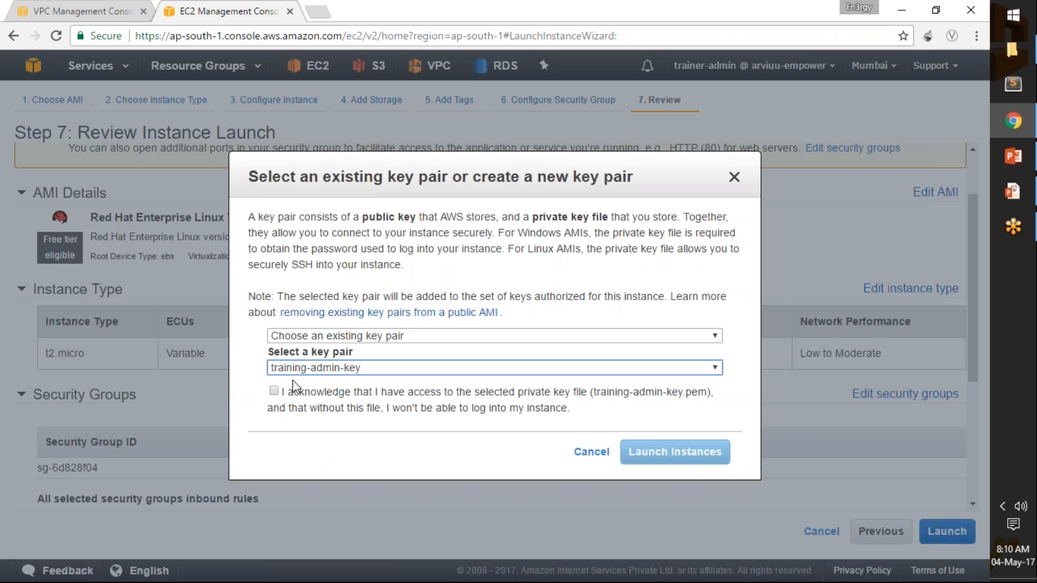
left_click(274, 391)
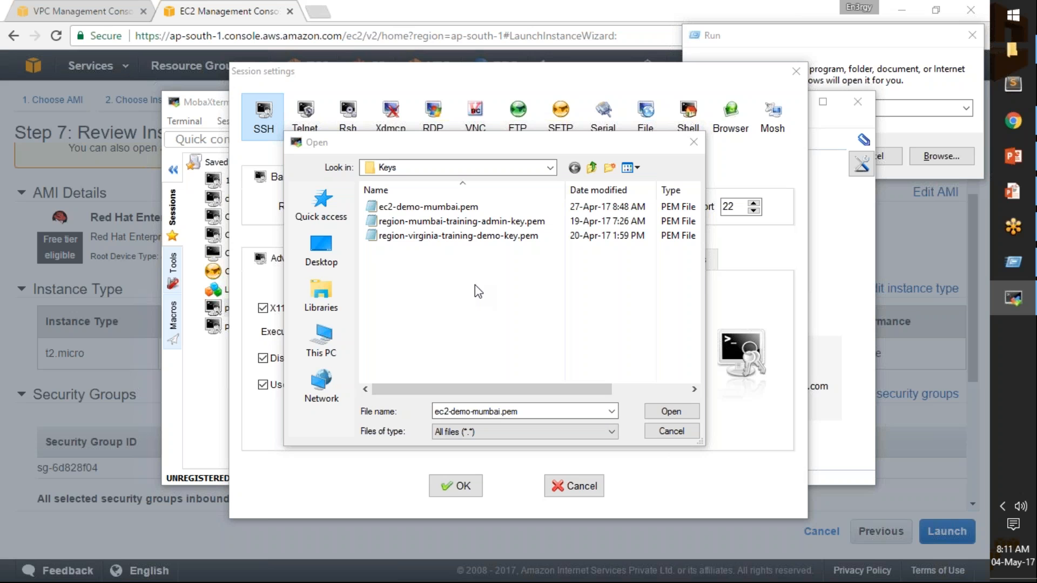
In MobaXterm, use region-mumbai-training-admin-key.pem as the SSH session's private key and accept the session settings.
left_click(473, 222)
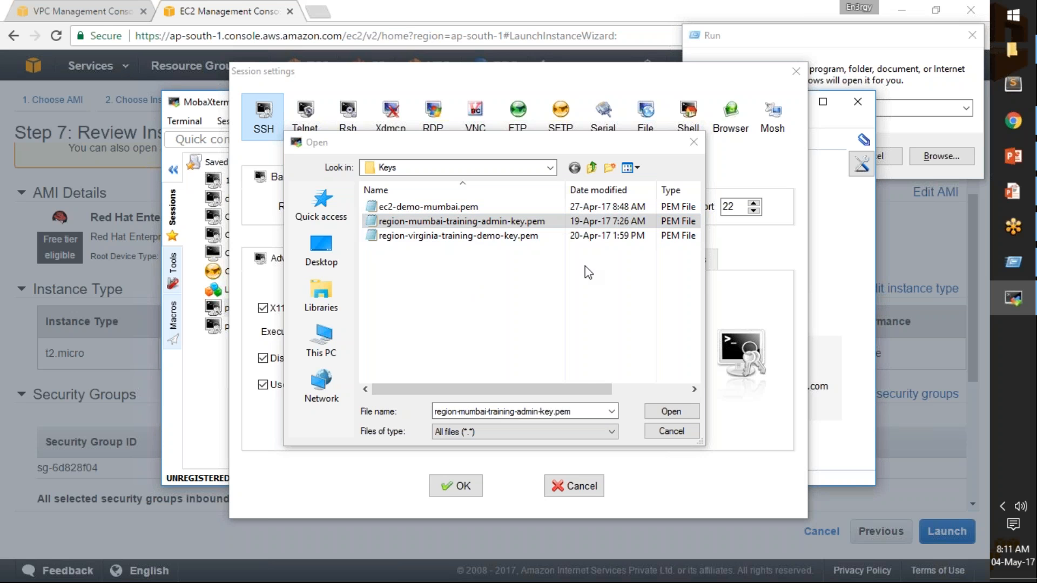
left_click(679, 411)
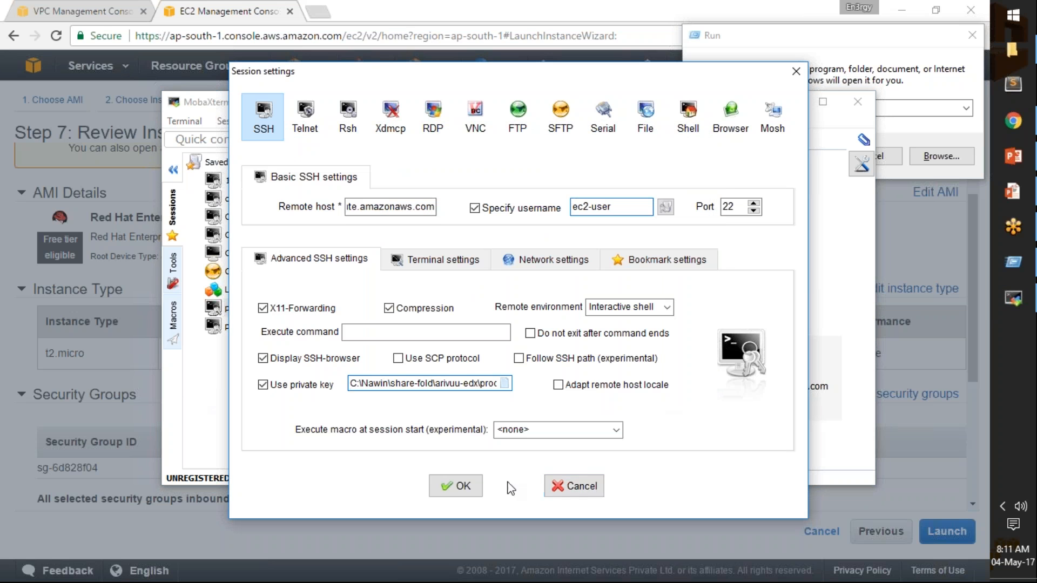
left_click(459, 486)
Return to the browser and launch the vpc1 instance with the chosen key pair.
left_click(5, 336)
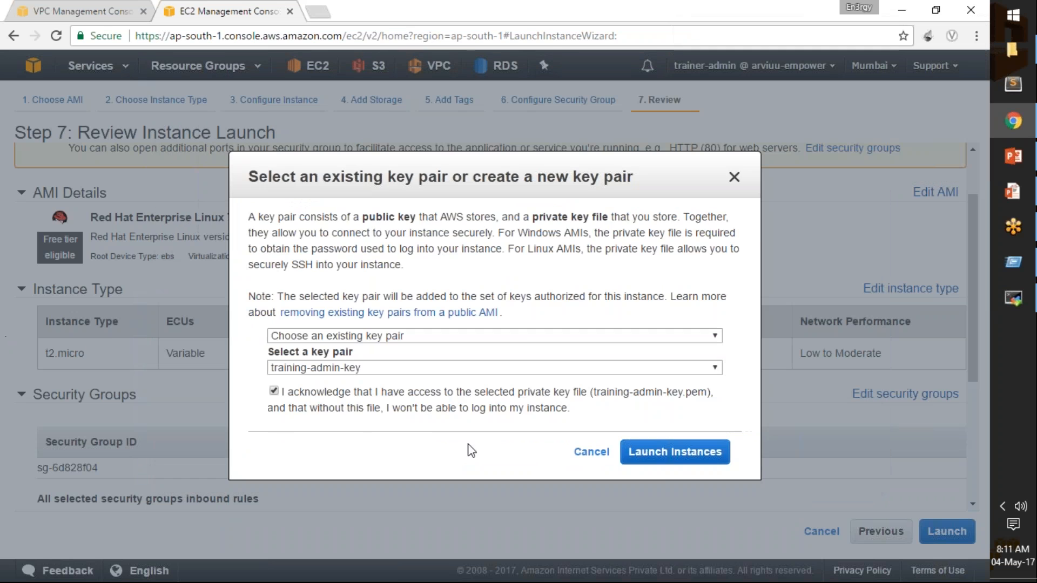
left_click(675, 453)
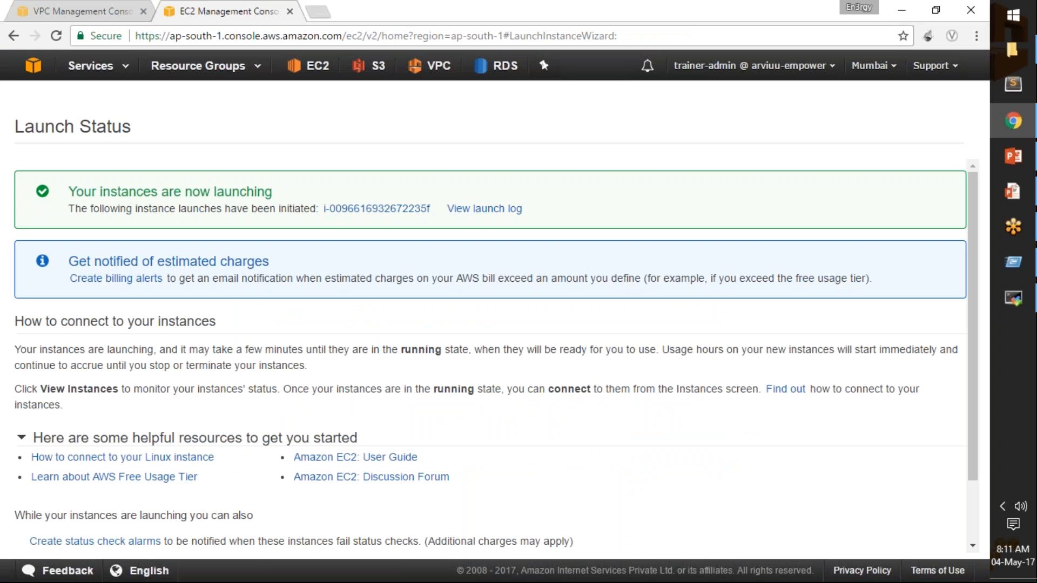
Open the launched instance in the instance list, remove the ID filter, enlarge the list area, and highlight the instance's private IP.
left_click(415, 209)
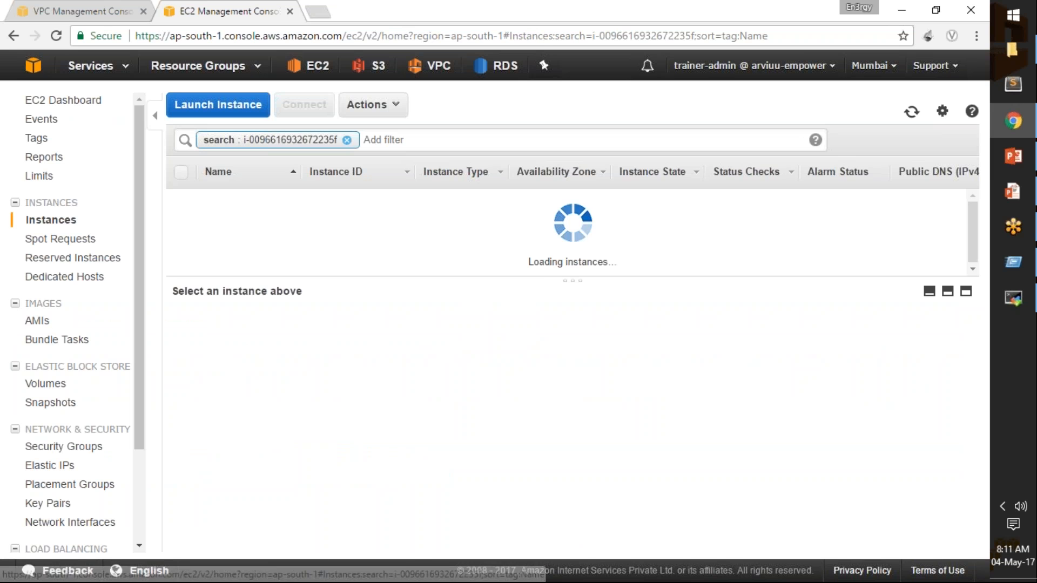
left_click(347, 140)
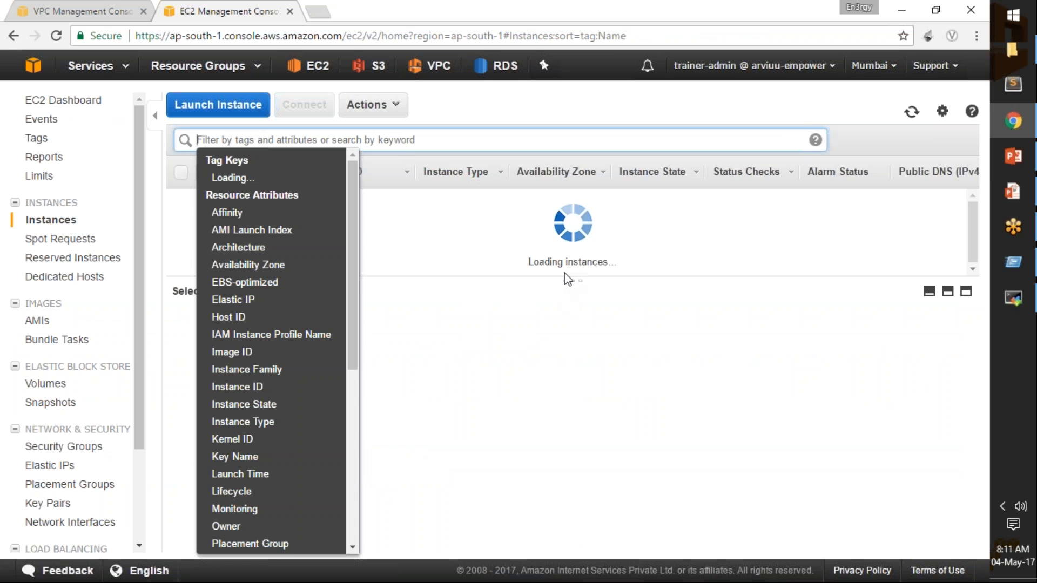
left_click_drag(576, 277, 574, 351)
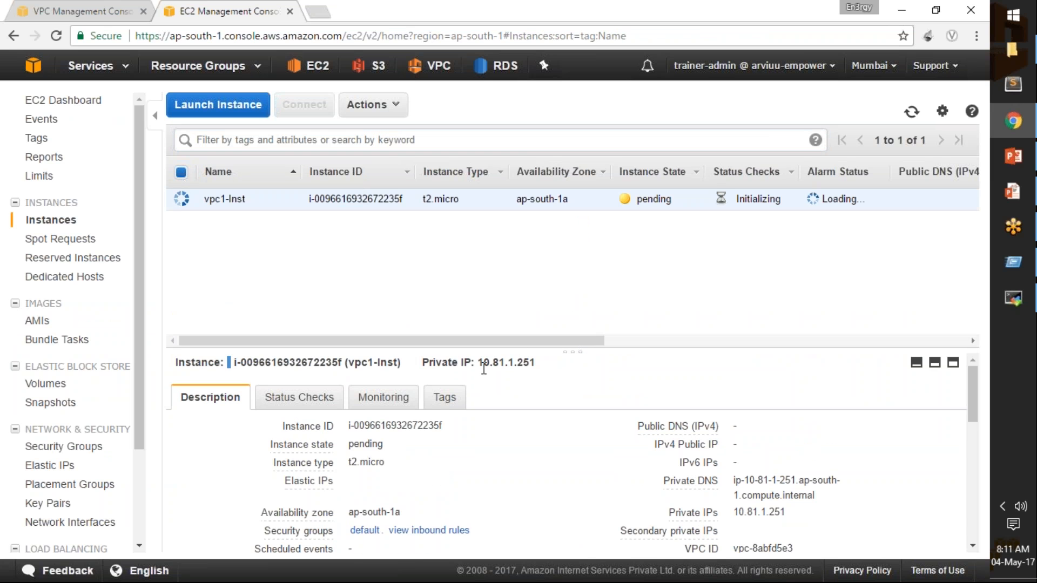
left_click_drag(479, 363, 539, 363)
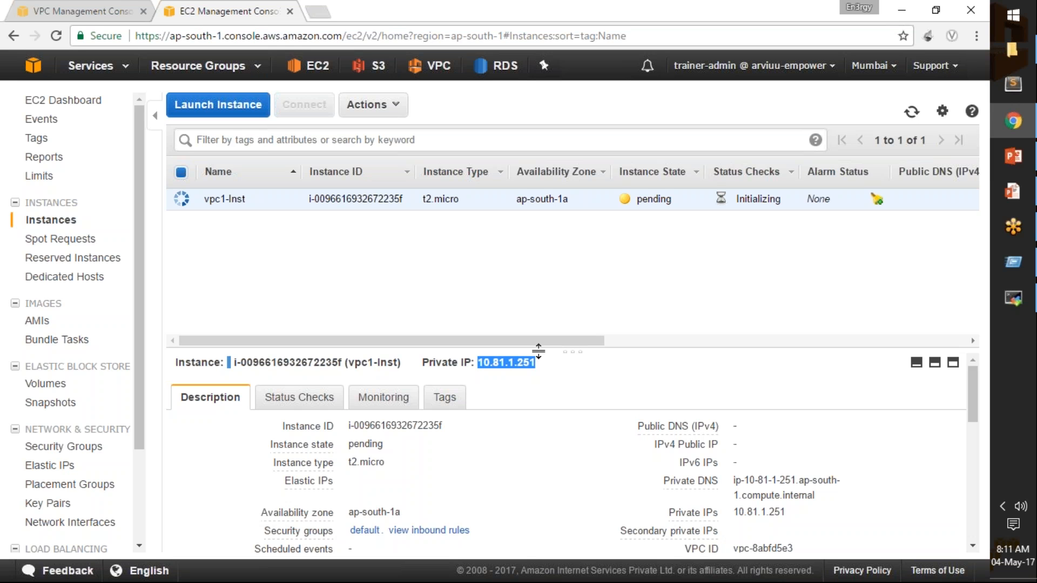
Enlarge the vpc1-Inst details area and review the instance's description and running state.
left_click_drag(539, 350, 563, 241)
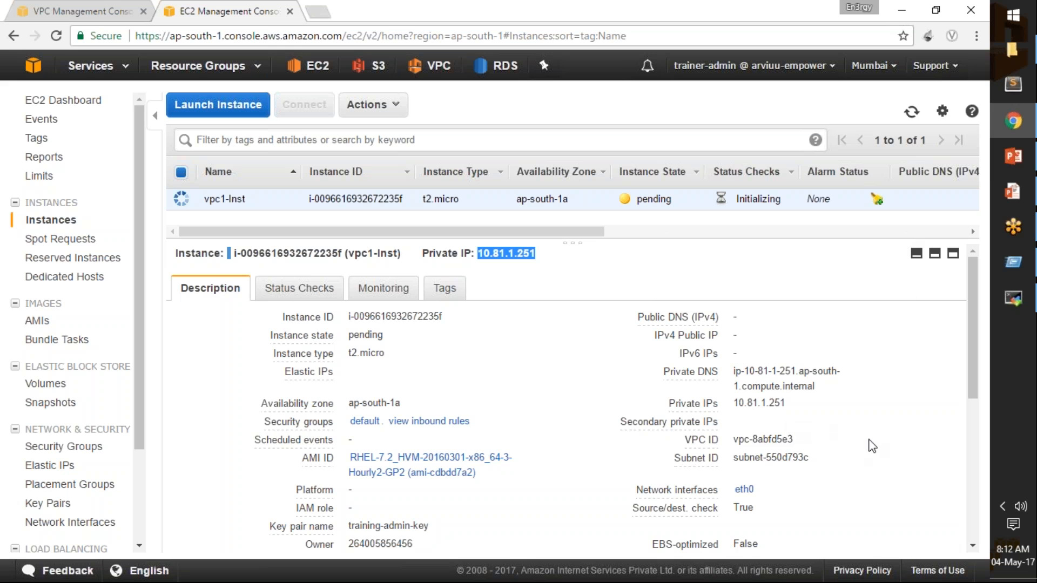
scroll(861, 422, "down", 5)
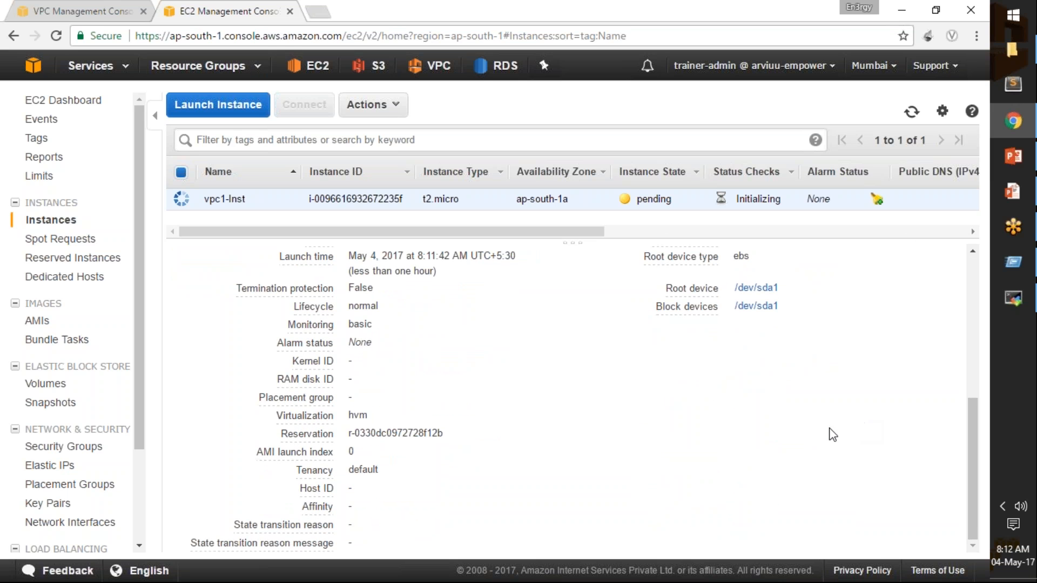
mouse_move(271, 546)
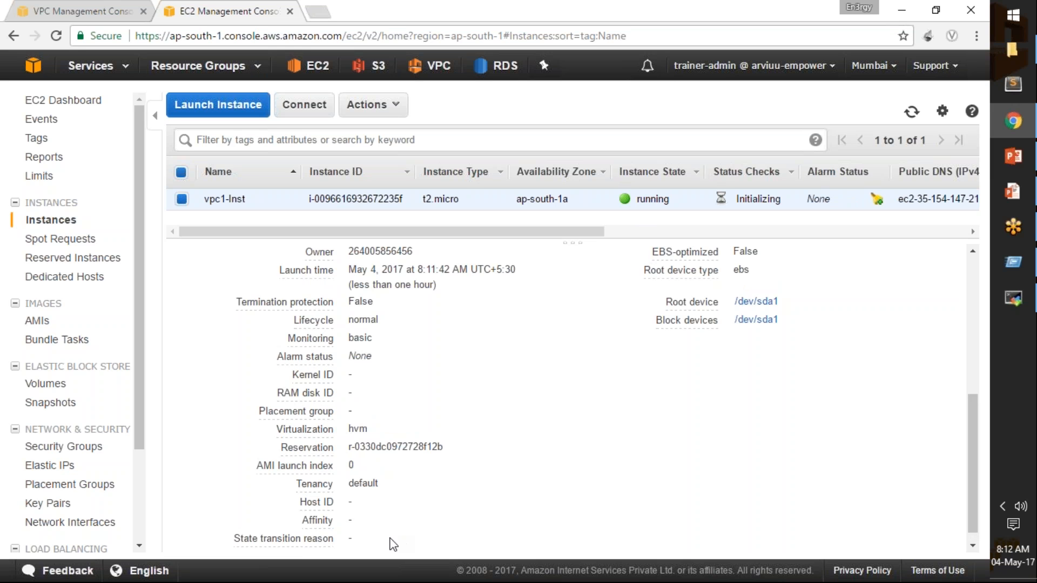
mouse_move(306, 548)
double_click(652, 197)
mouse_move(640, 238)
left_mouse_down()
mouse_move(640, 269)
mouse_move(640, 232)
mouse_move(639, 246)
left_mouse_up()
mouse_move(684, 261)
scroll(967, 281, "up", 6)
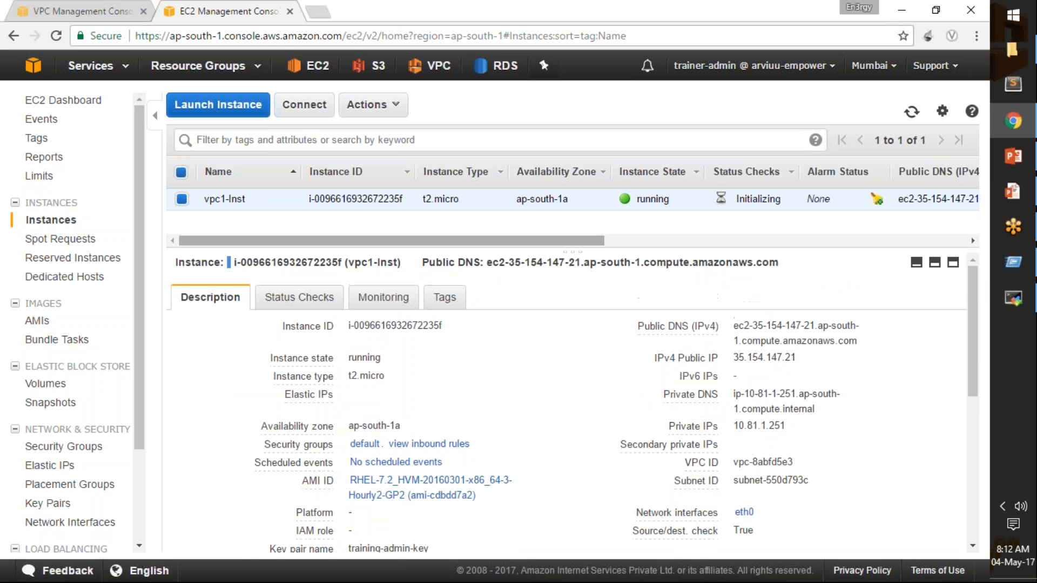
Copy vpc1-Inst's public DNS and set it as the remote host of the saved pubInst SSH session in MobaXterm.
triple_click(789, 265)
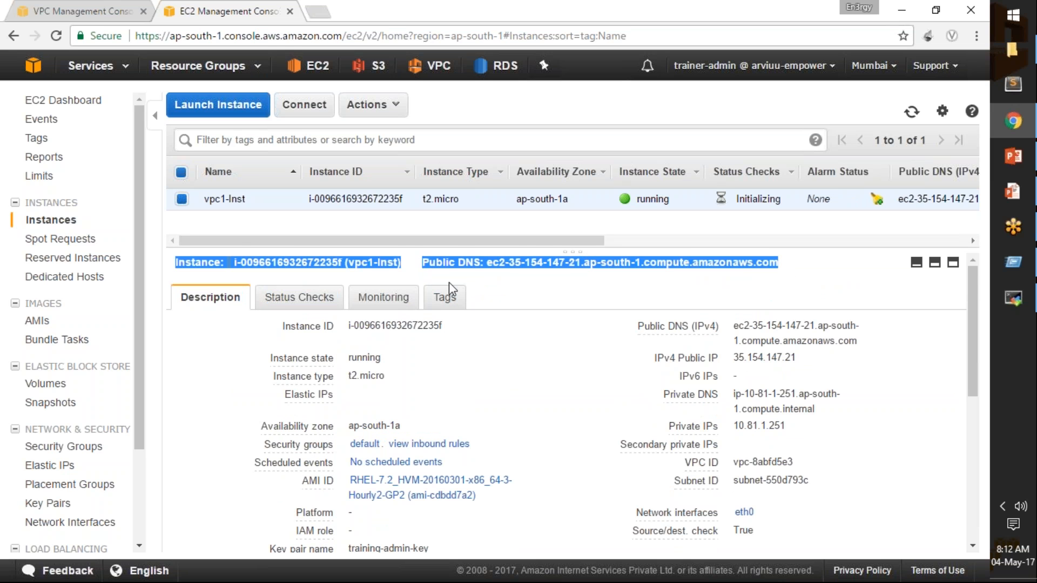
left_click_drag(486, 264, 786, 268)
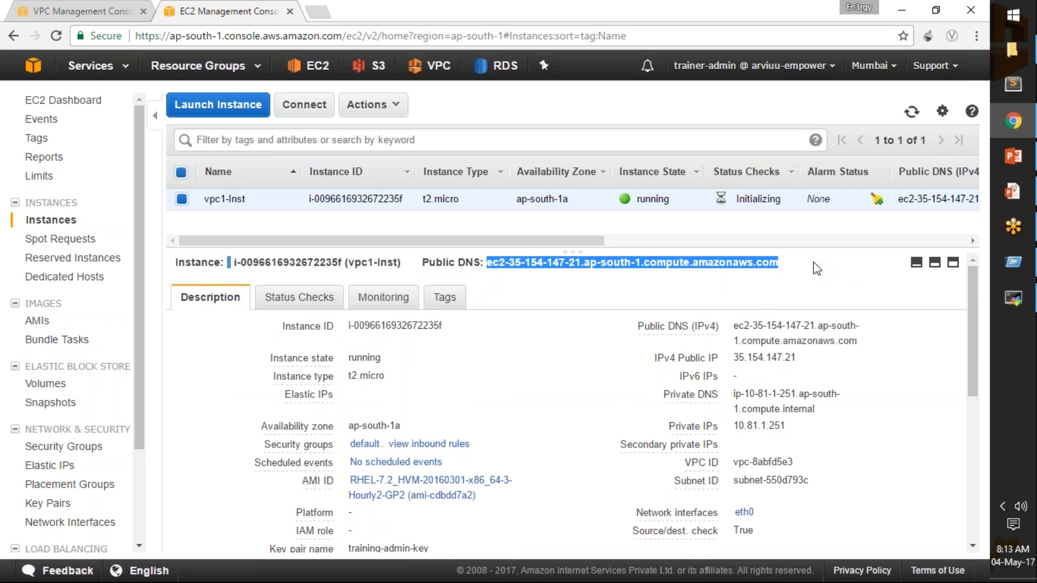
left_click(1013, 298)
right_click(249, 314)
left_click(288, 338)
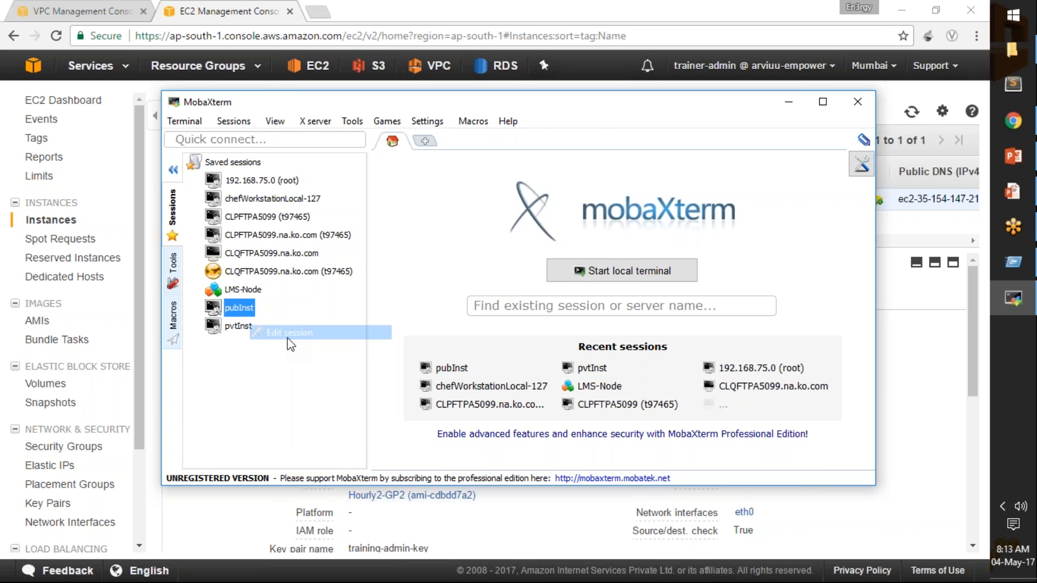
left_click(385, 207)
key("ctrl+a")
key("BackSpace")
key("ctrl+v")
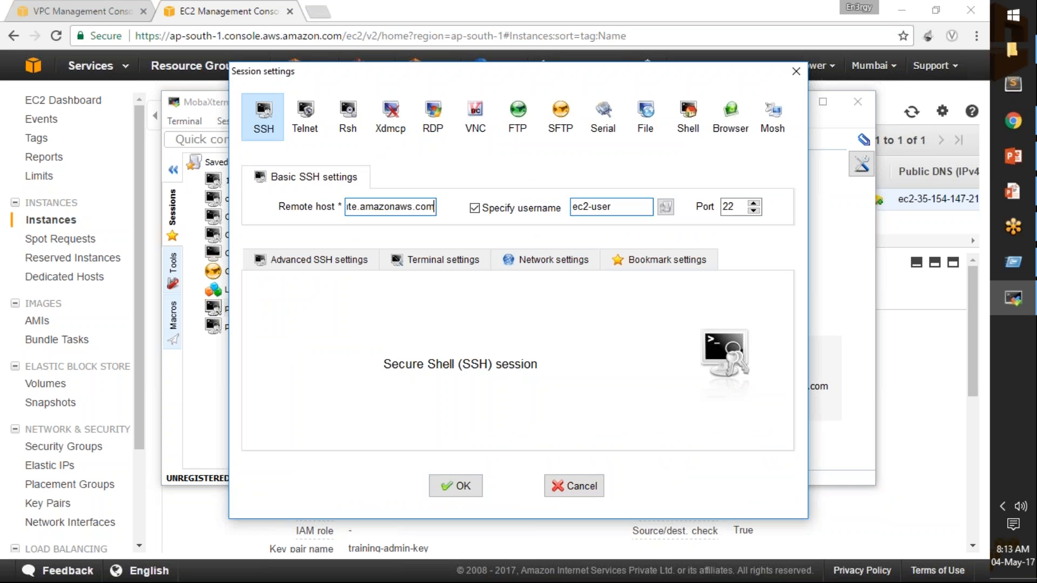
left_click(465, 488)
Connect with the pubInst session and compare the IP in its prompt with vpc1-Inst's private IP in the browser.
double_click(239, 309)
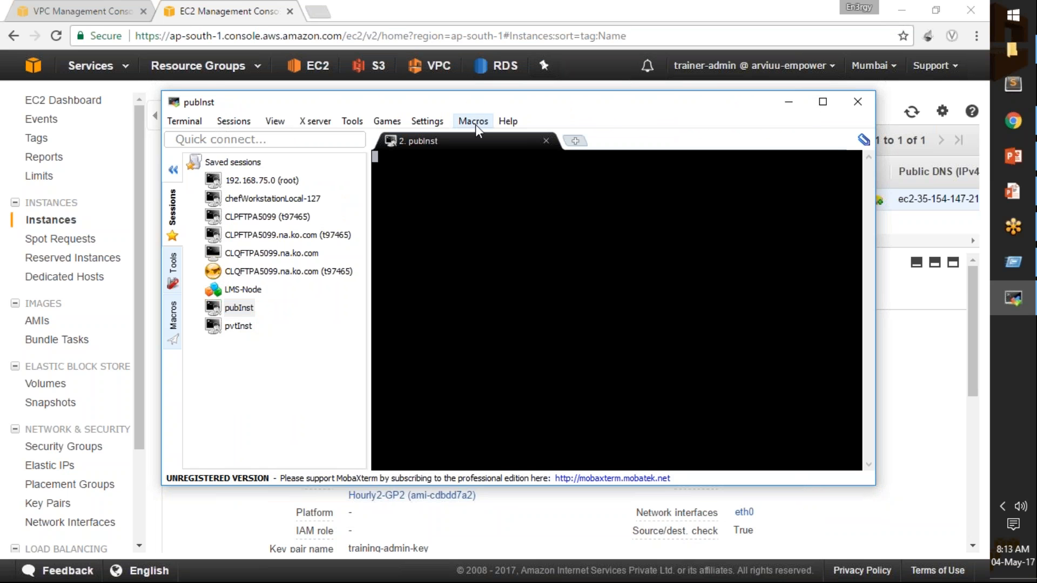
left_click_drag(463, 103, 529, 129)
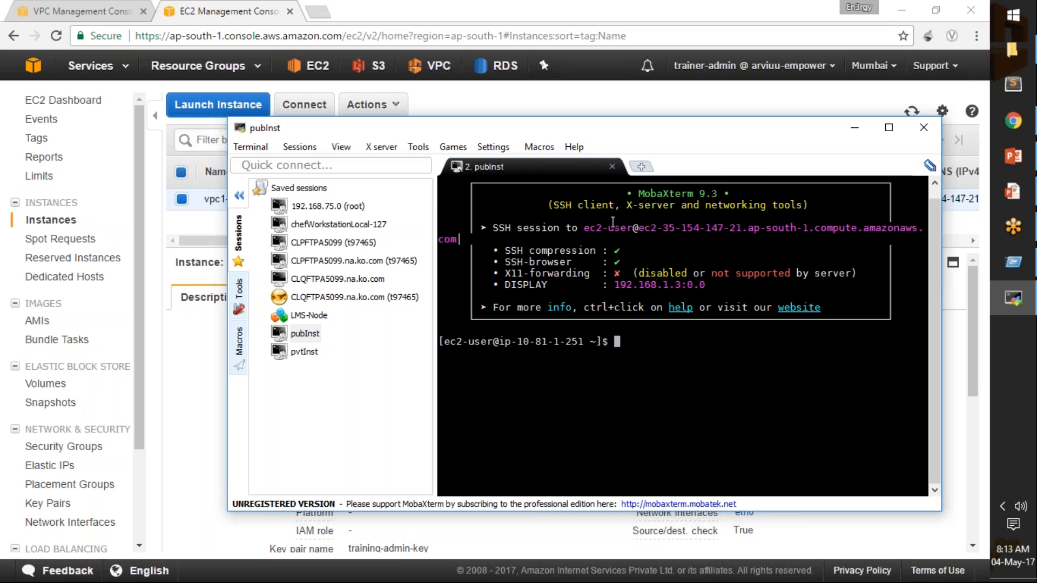
left_click_drag(522, 349, 584, 342)
left_click(522, 341)
left_click(208, 369)
left_click_drag(733, 427, 788, 425)
key("alt+Tab")
left_click(706, 405)
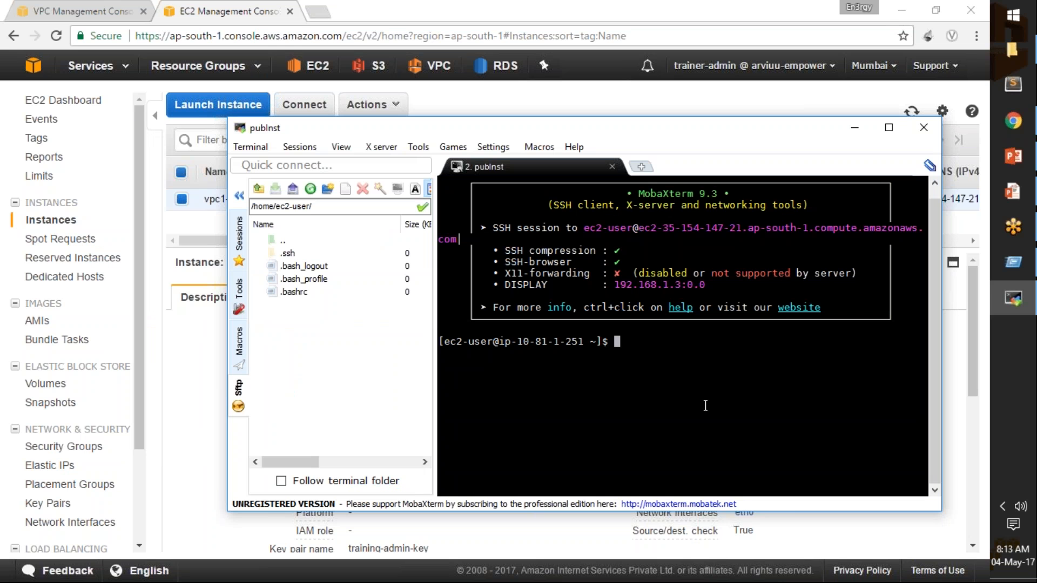
Test the vpc1 instance's internet connectivity by pinging 8.8.8.8, and stop the ping after a few replies.
type("ping 8.8.8.8")
key("Return")
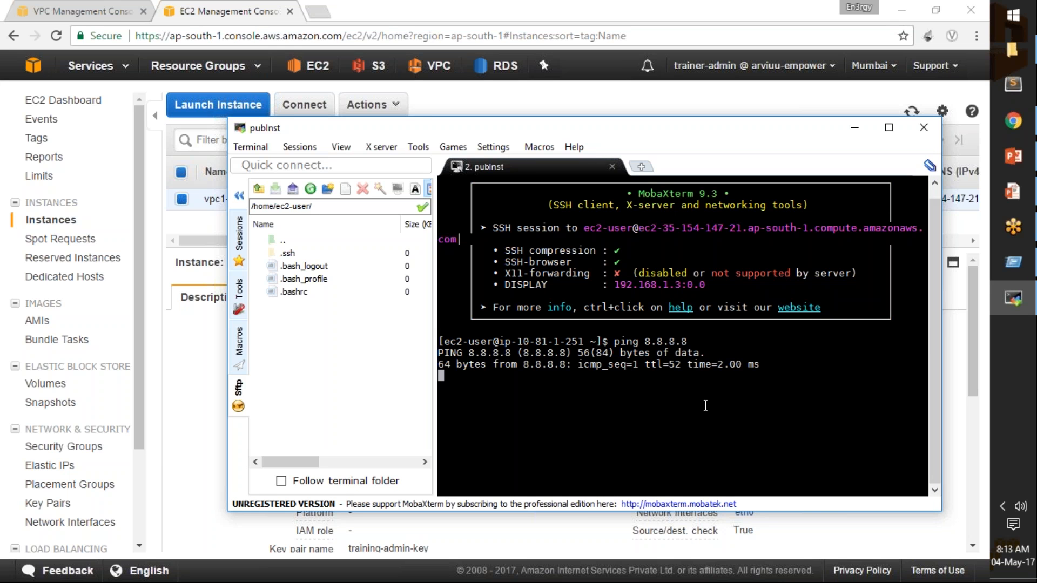
key("ctrl+c")
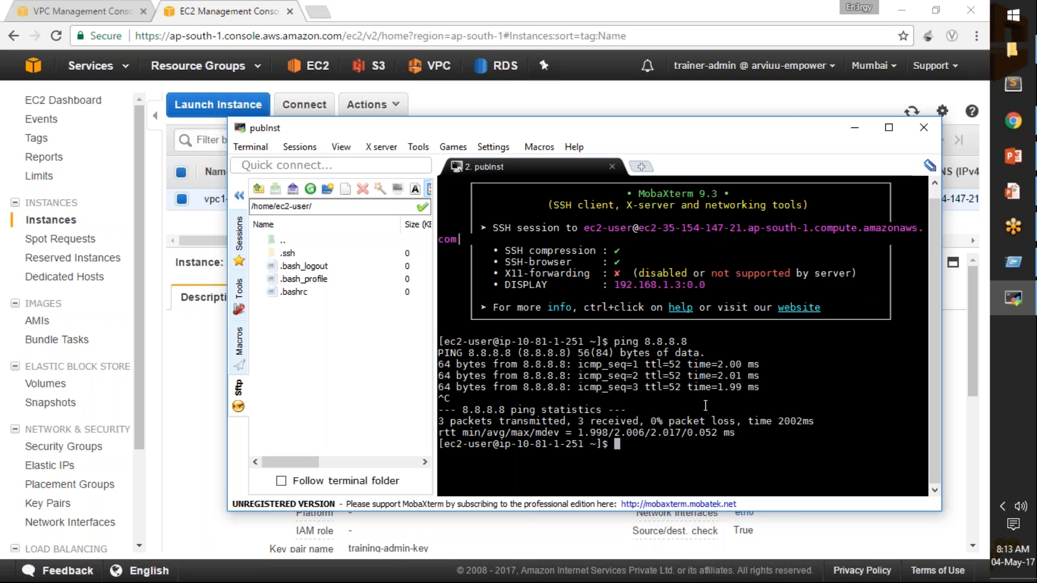
Return to the browser and start a new instance launch with Red Hat Enterprise Linux 7.2 and the t2.micro type.
left_click(172, 282)
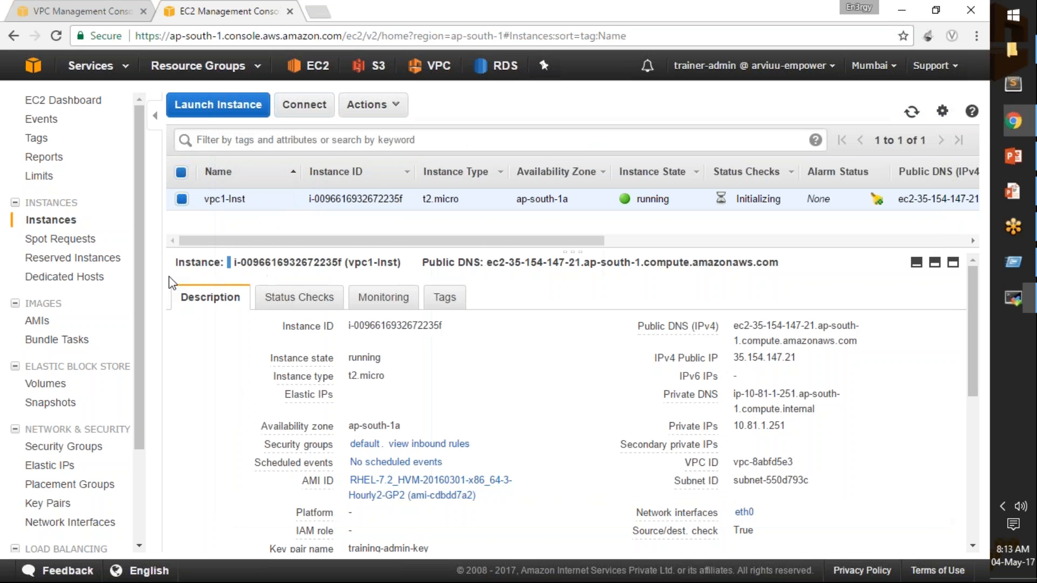
left_click(231, 108)
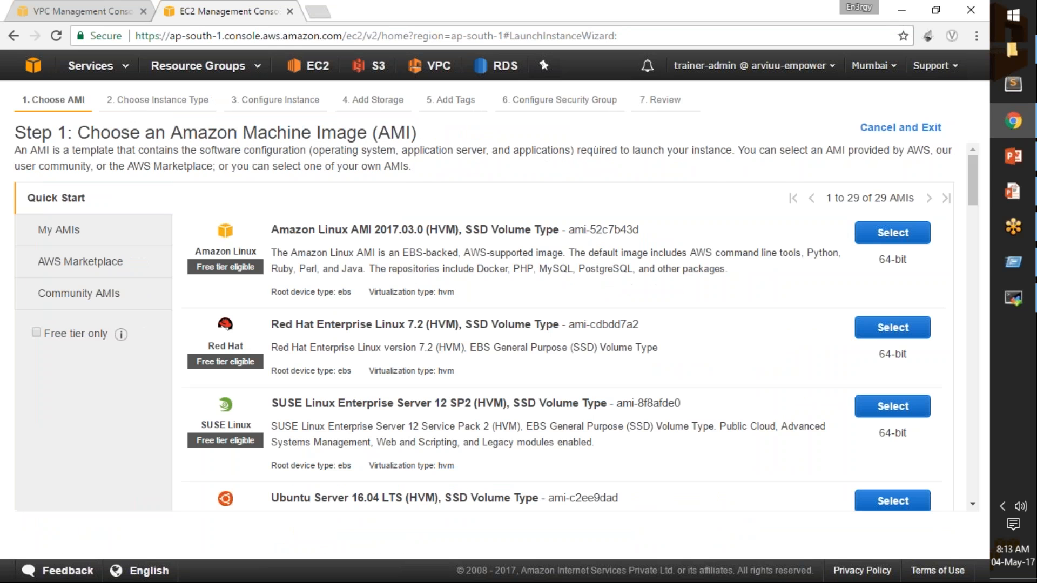
left_click(901, 331)
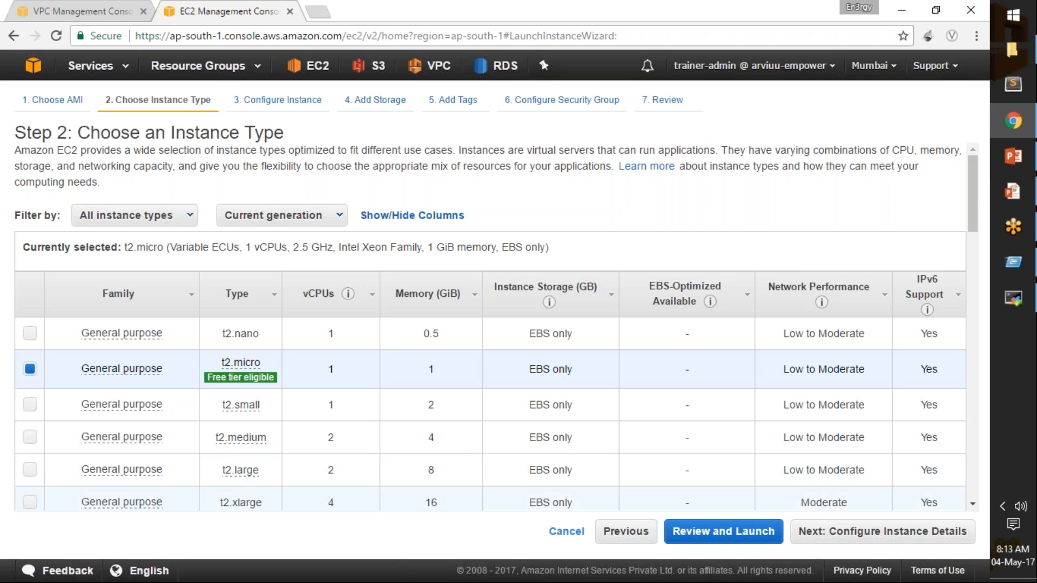
left_click(867, 532)
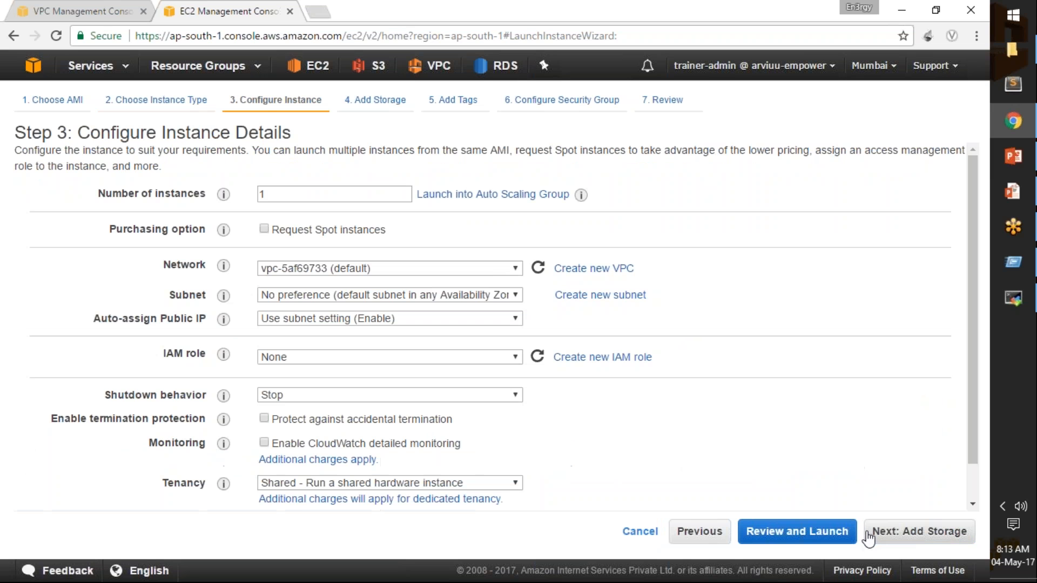
Set the instance's network to vpc2, keeping vpc2-subnet in ap-south-1b and the subnet's public IP setting.
left_click(481, 272)
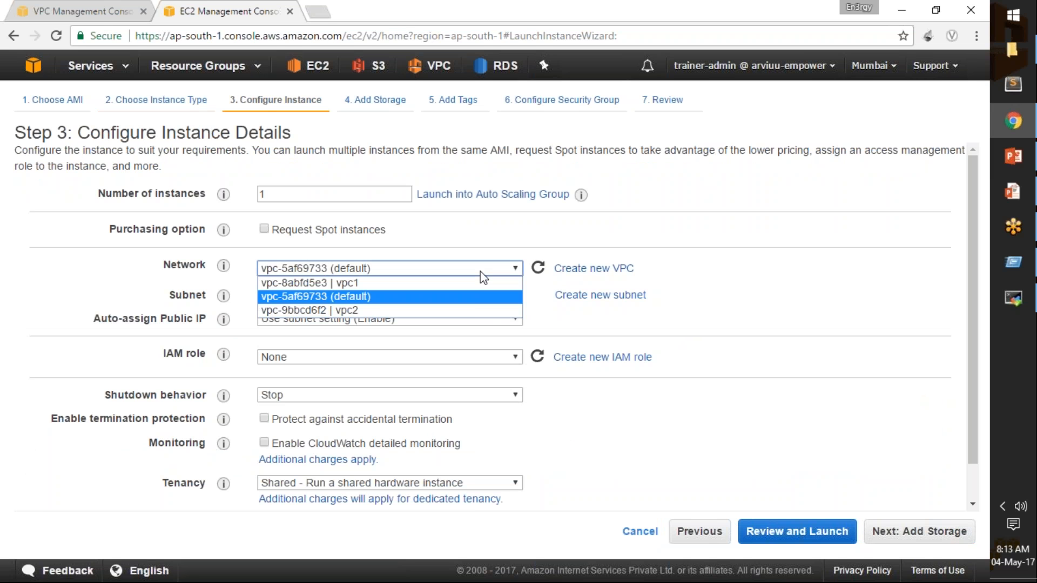
left_click(474, 311)
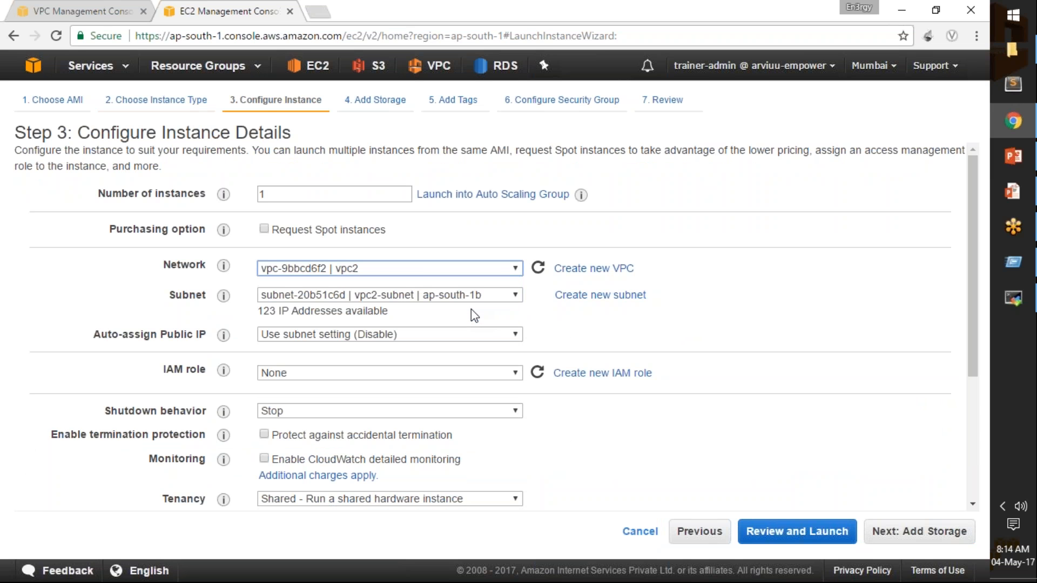
left_click(459, 295)
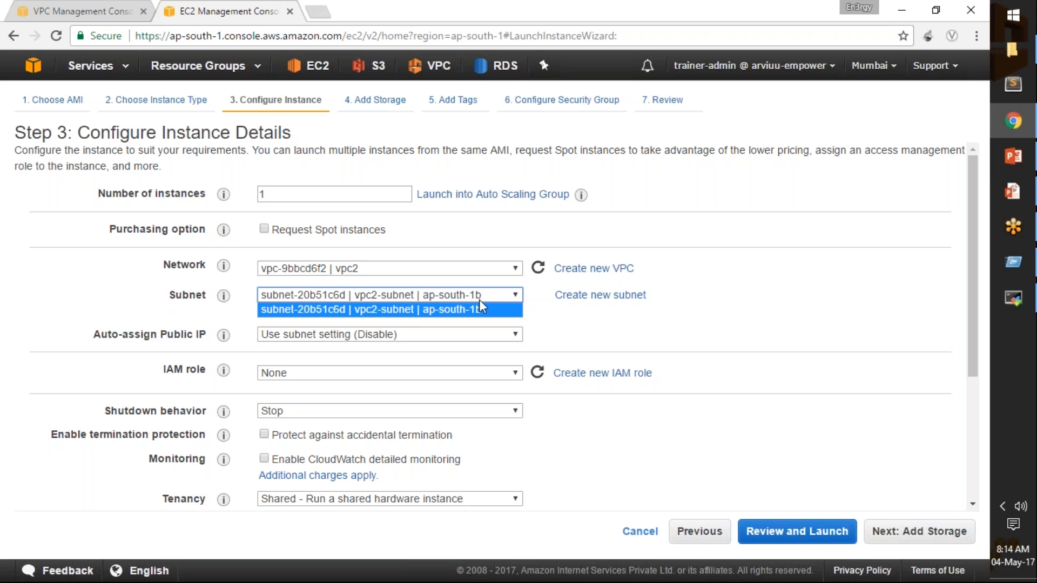
left_click(558, 324)
left_click_drag(558, 324, 363, 333)
left_click(432, 322)
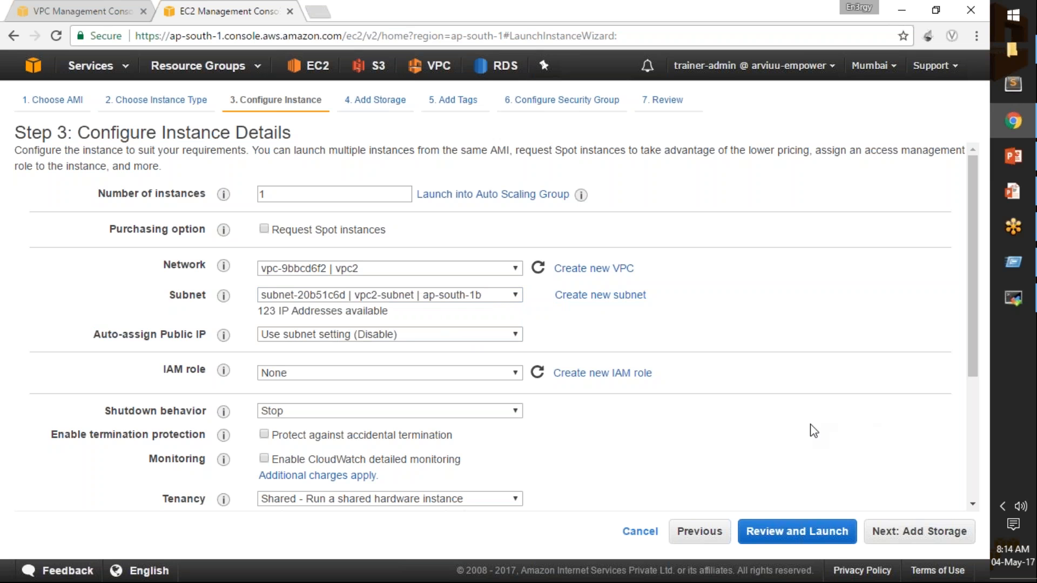
scroll(813, 430, "down", 5)
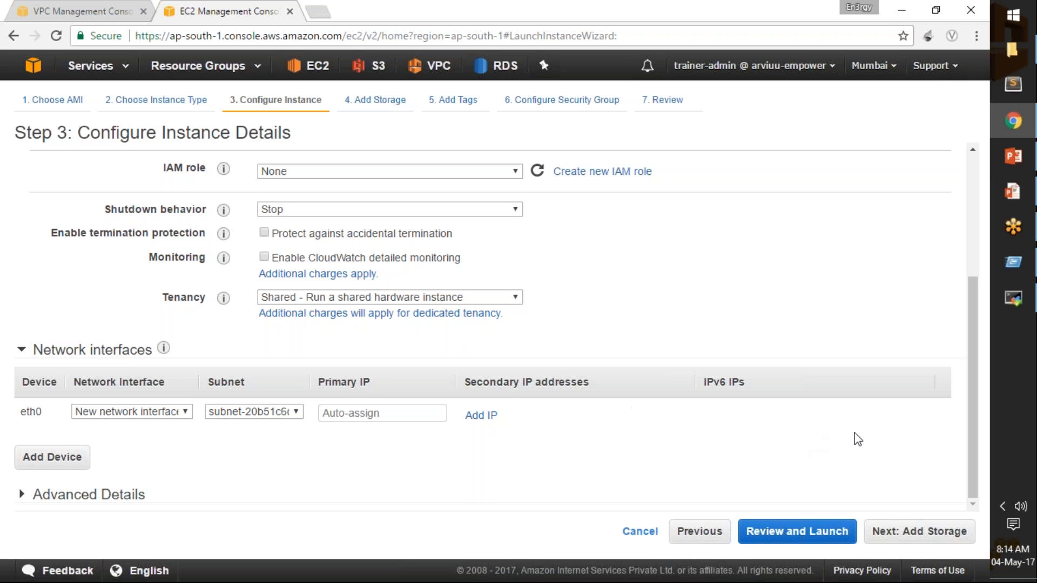
Keep the default storage and add a tag with key Name and value vpc2-Inst.
left_click(928, 540)
left_click(949, 538)
left_click(42, 340)
type("Name")
key("Tab")
type("vpc2-Ins")
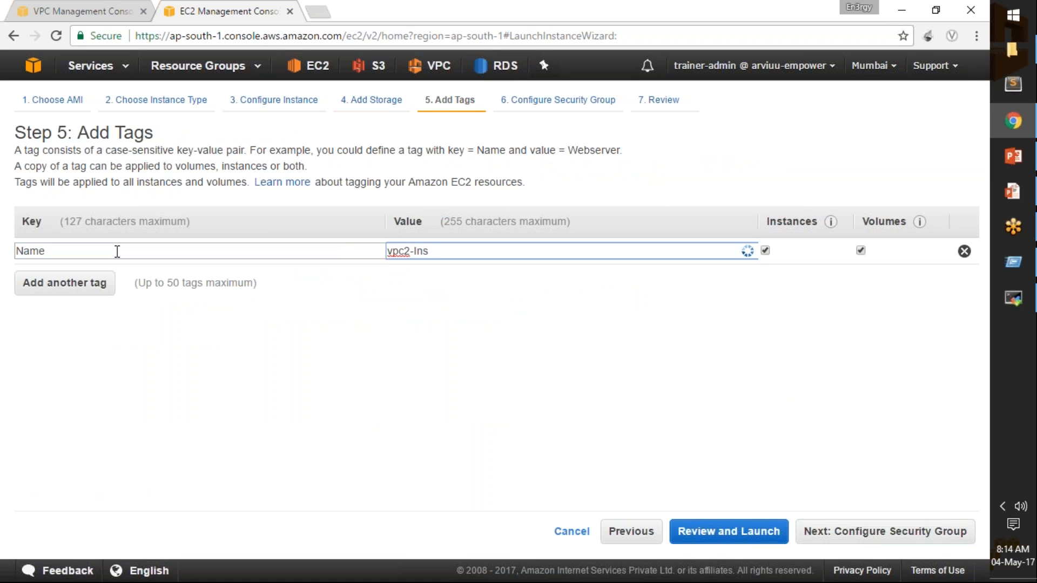
type("t")
Assign the existing default security group of vpc2 to the instance and proceed to the launch review.
left_click(897, 533)
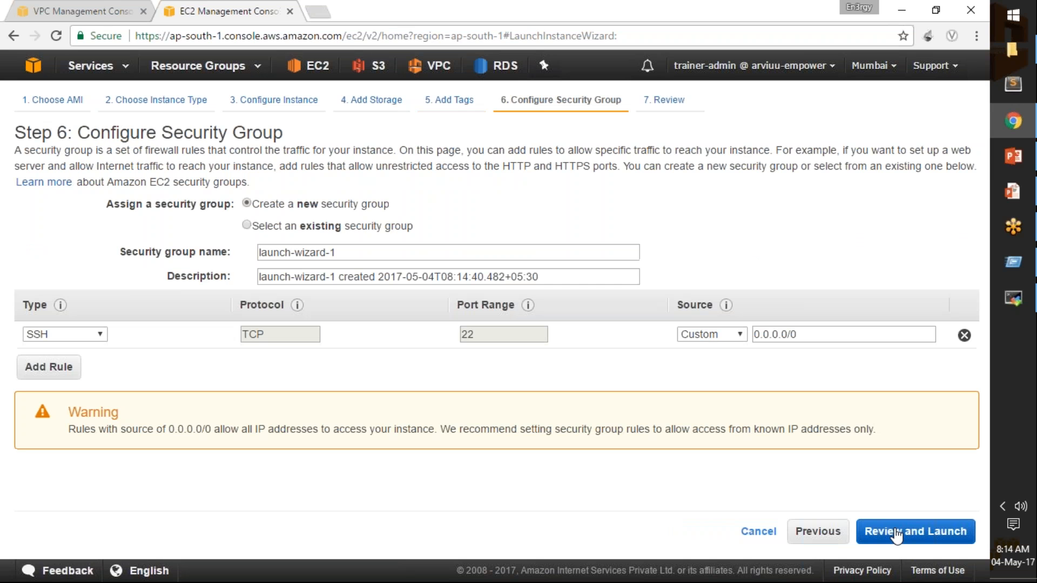
left_click(247, 225)
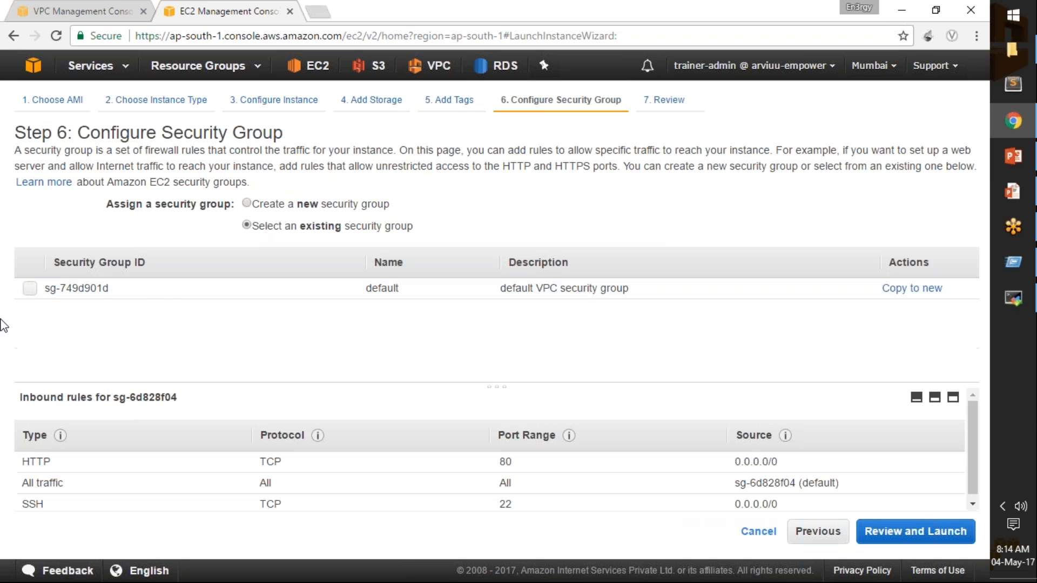
left_click(31, 288)
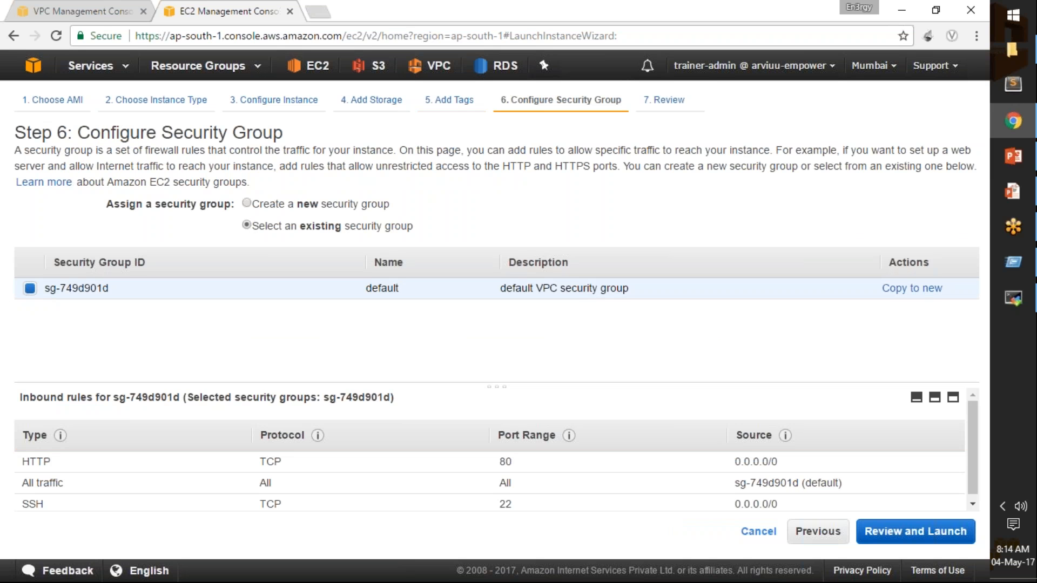
left_click(890, 528)
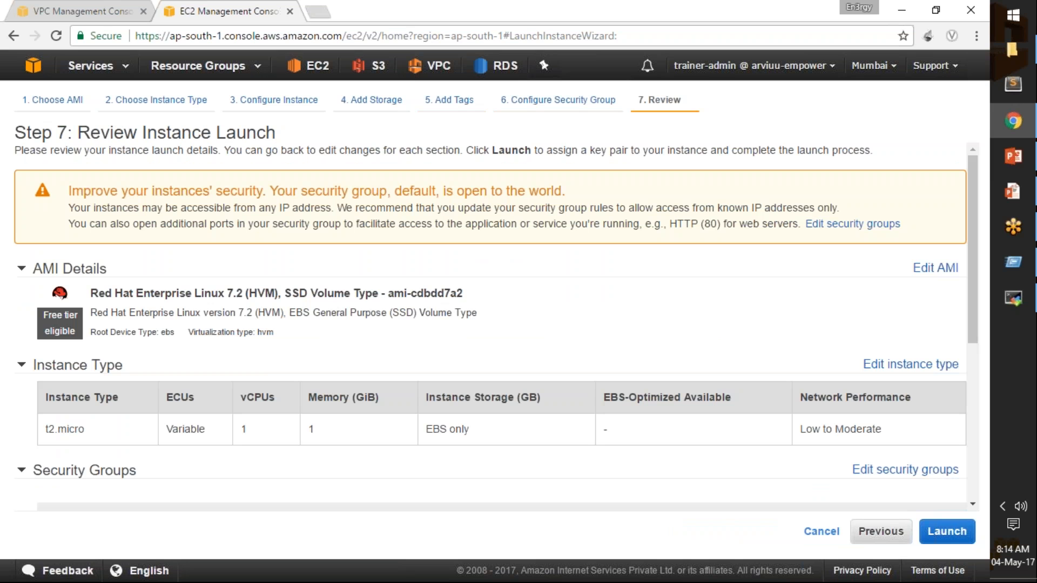
Launch the vpc2 instance with the existing key pair training-admin-key, acknowledging access to its private key file.
left_click(946, 531)
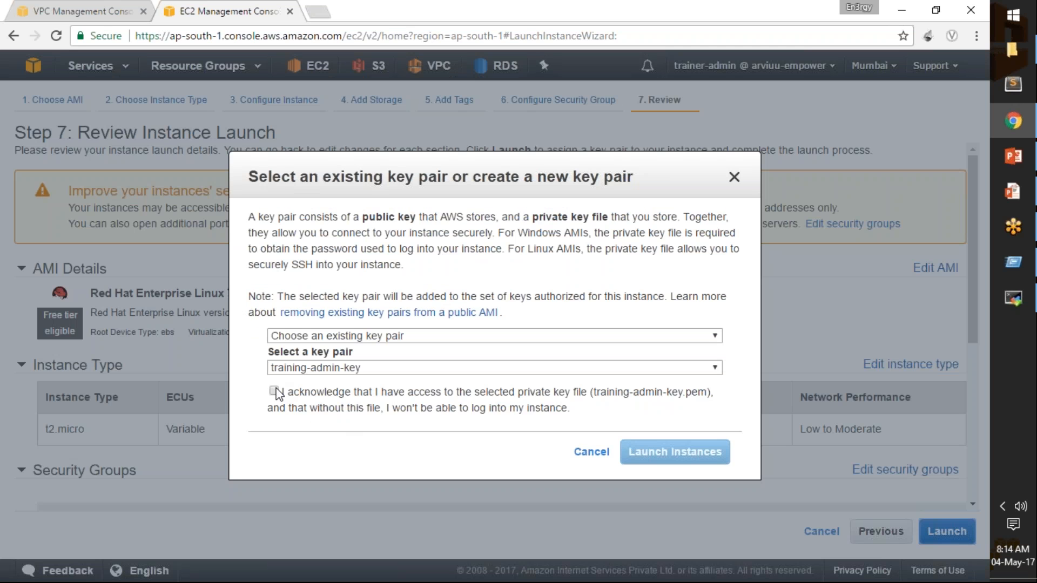
left_click(274, 391)
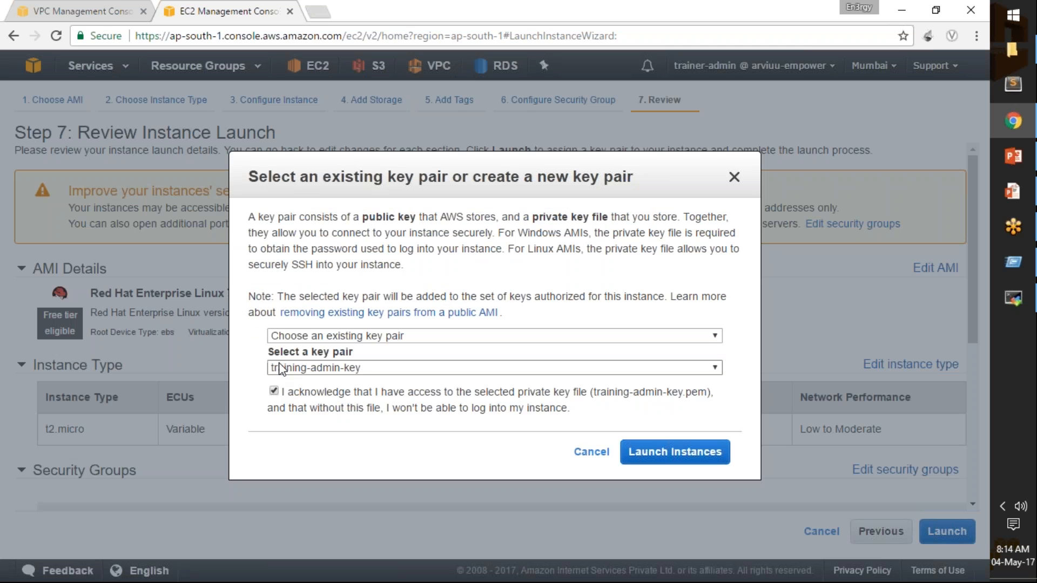
left_click(675, 452)
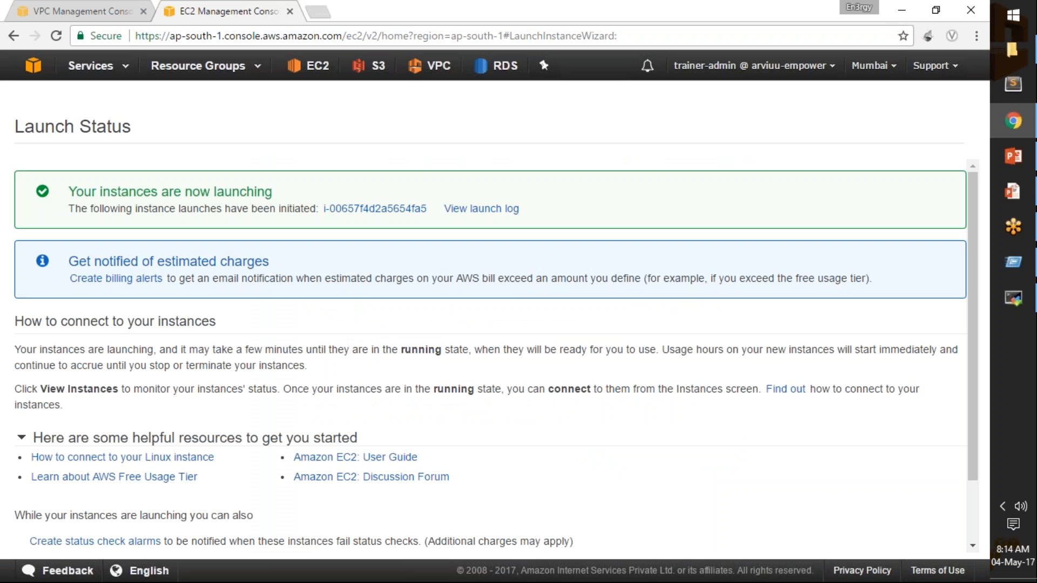
Open the launched vpc2 instance in the instance list, remove the ID filter, and slightly enlarge the list area.
left_click(412, 209)
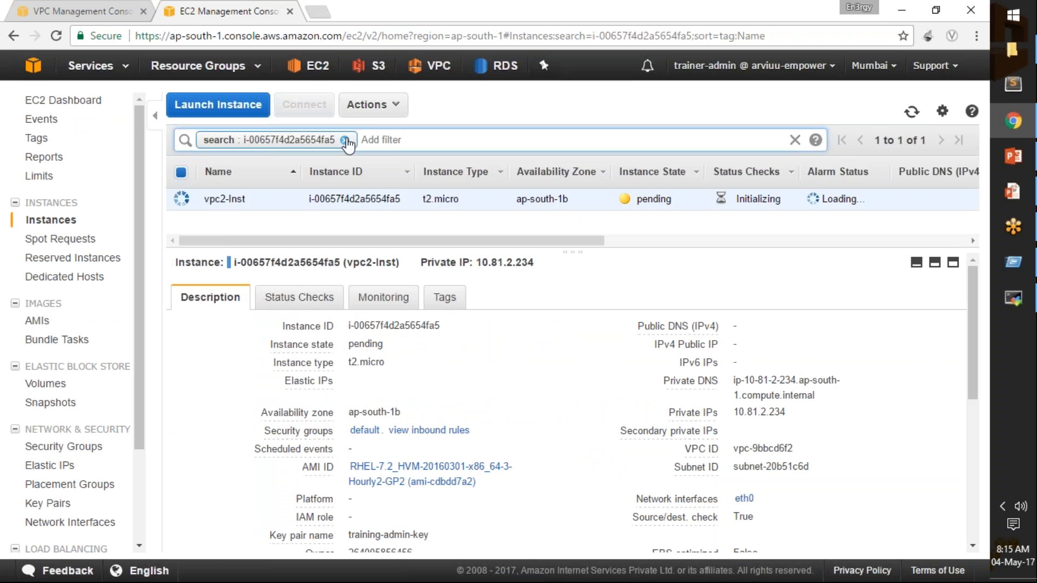
left_click(345, 140)
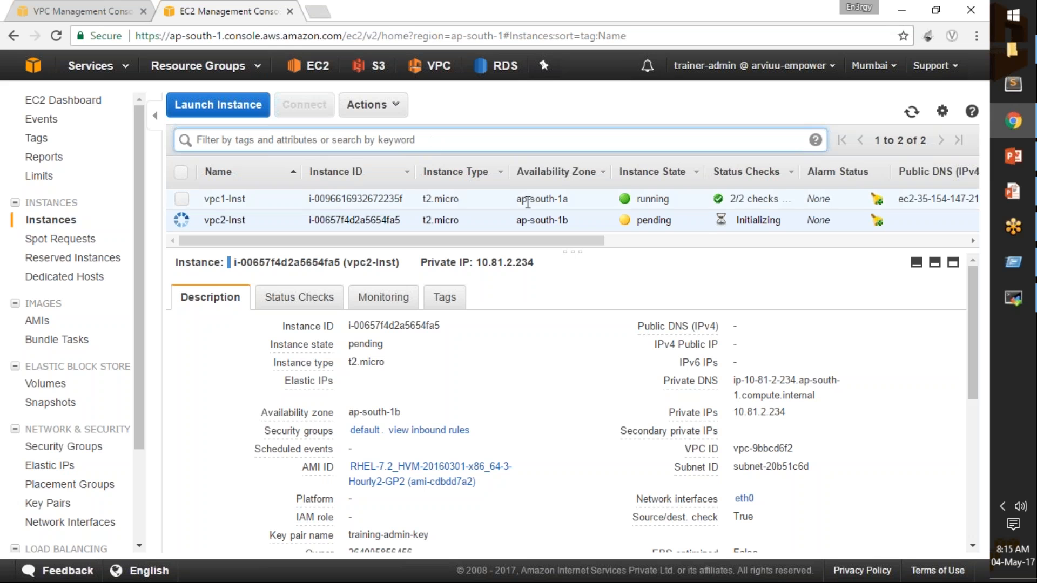
mouse_move(553, 247)
left_mouse_down()
mouse_move(553, 301)
mouse_move(555, 253)
left_mouse_up()
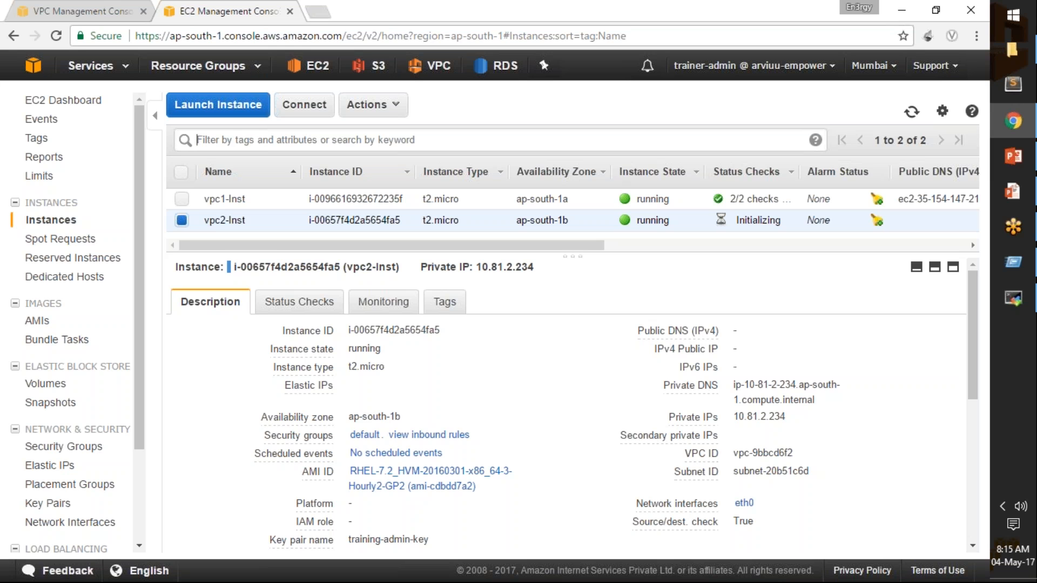
Reselect vpc2-Inst in the instance list and highlight its private IP in the details.
left_click(181, 221)
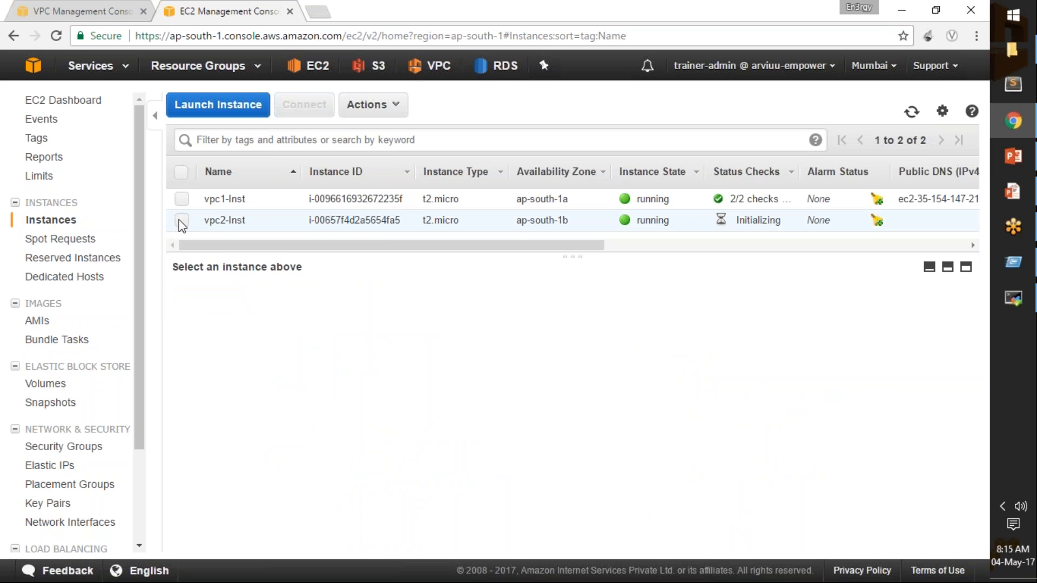
left_click(181, 221)
left_click_drag(480, 271, 536, 270)
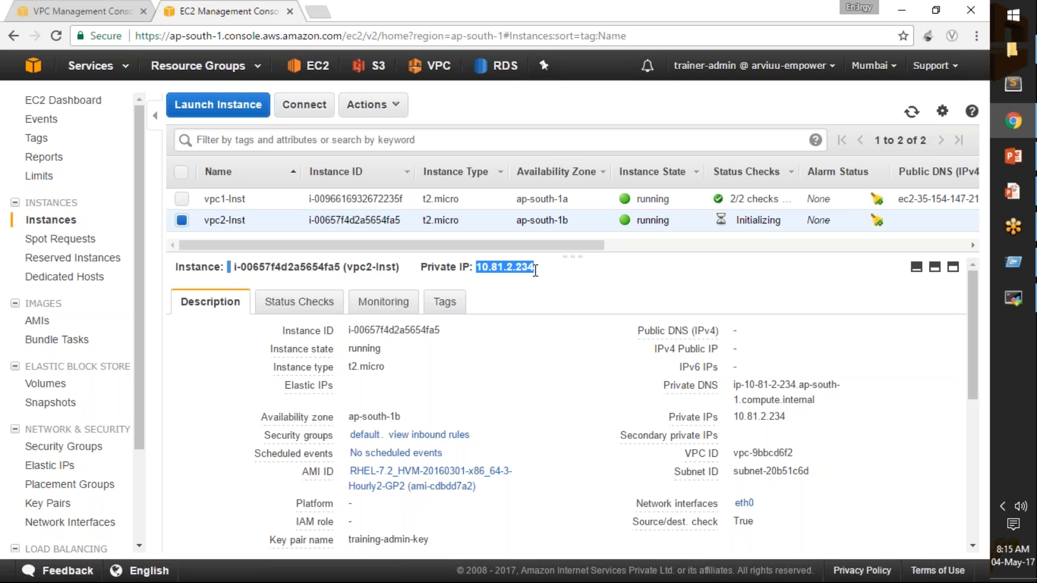
Switch to MobaXterm, edit the saved pvtInst session and set its SSH remote host to 10.81.2.234.
left_click(1025, 299)
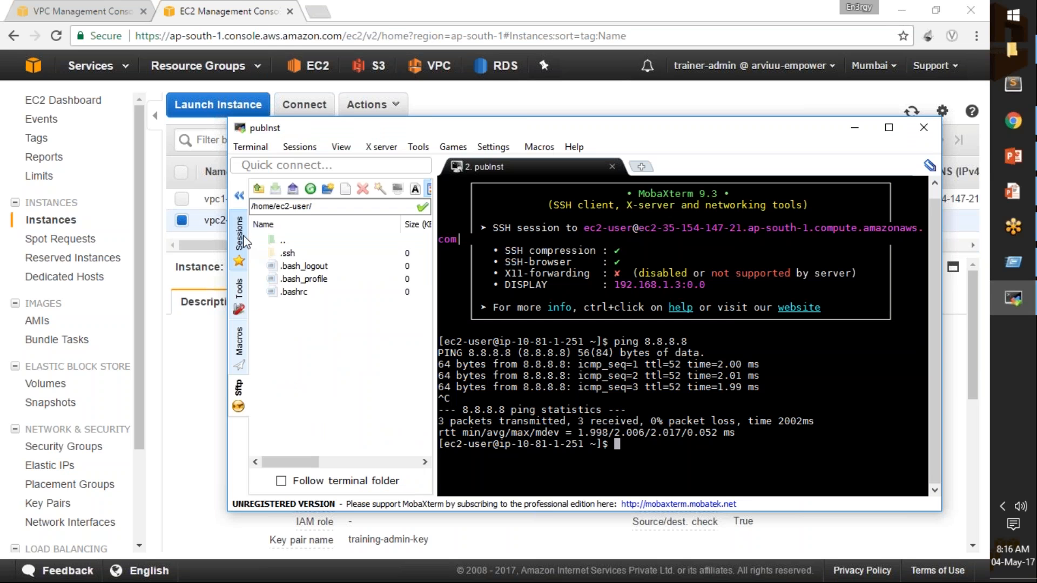
left_click(243, 236)
left_click(299, 352)
right_click(296, 358)
left_click(322, 375)
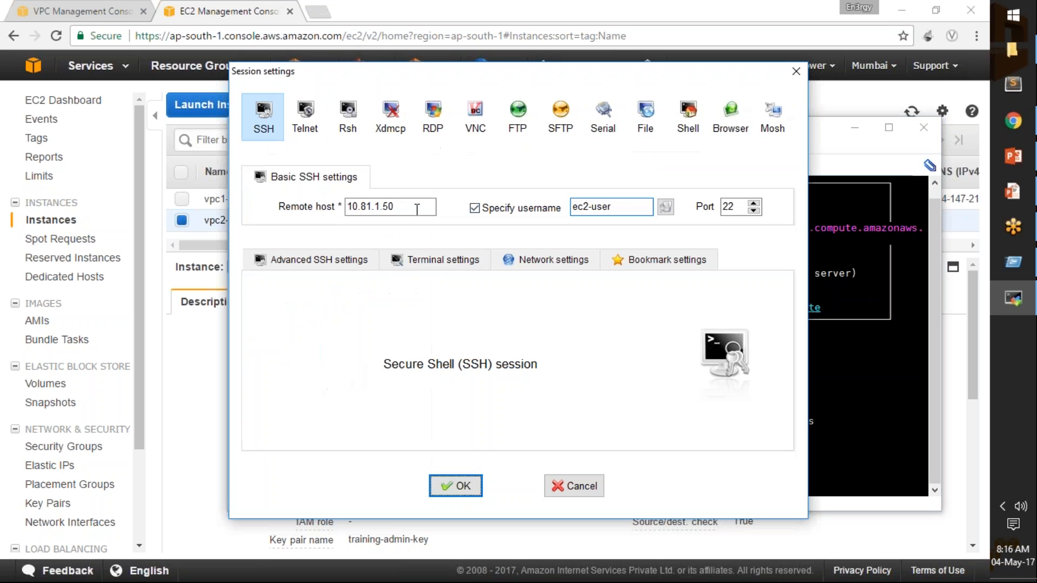
left_click_drag(417, 209, 324, 201)
type("10.81.2.234")
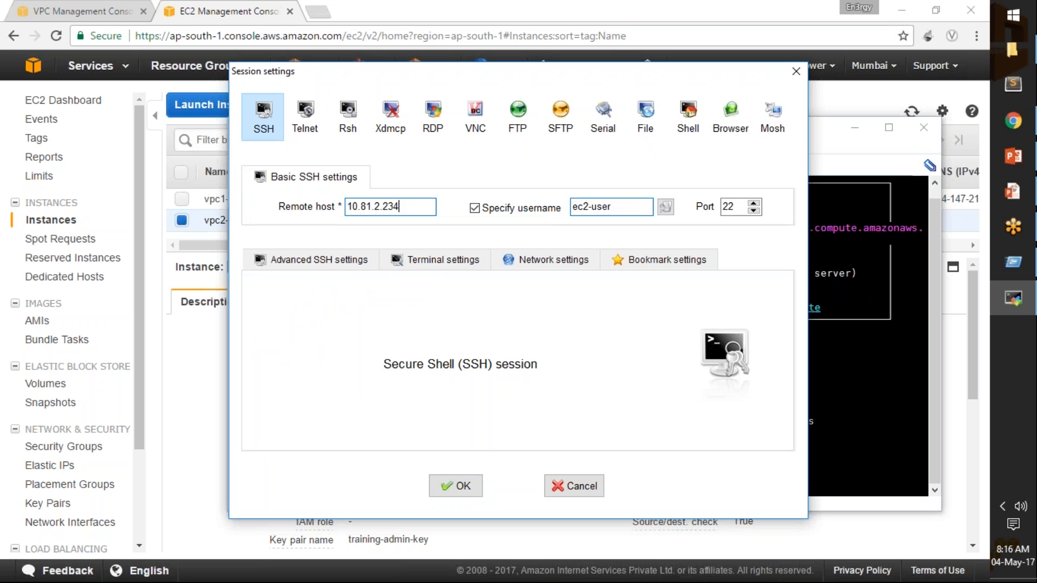
Select region-mumbai-training-admin-key.pem as the pvtInst session's private key, save the settings and start the session.
left_click(346, 264)
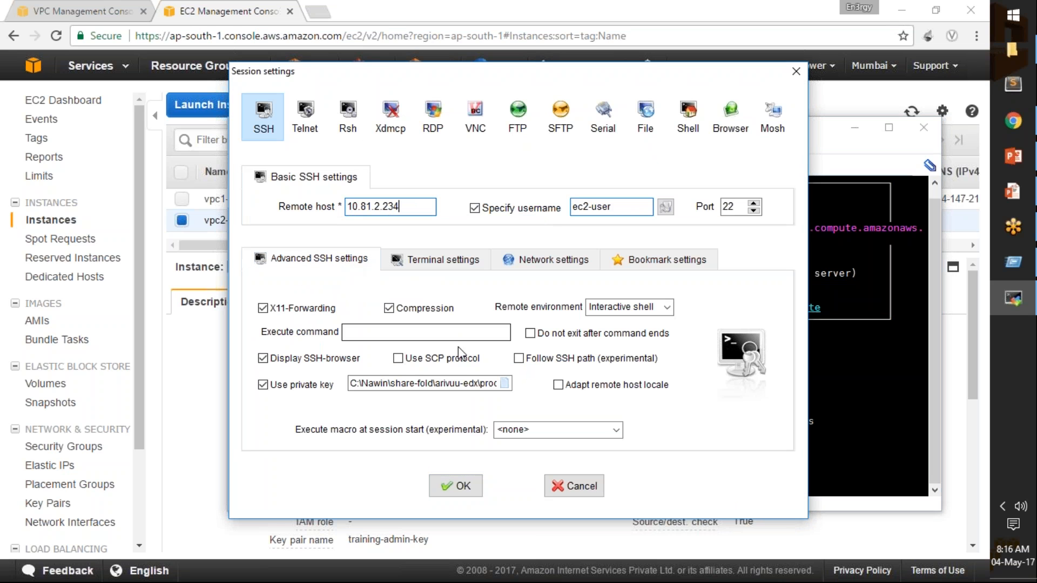
left_click(504, 384)
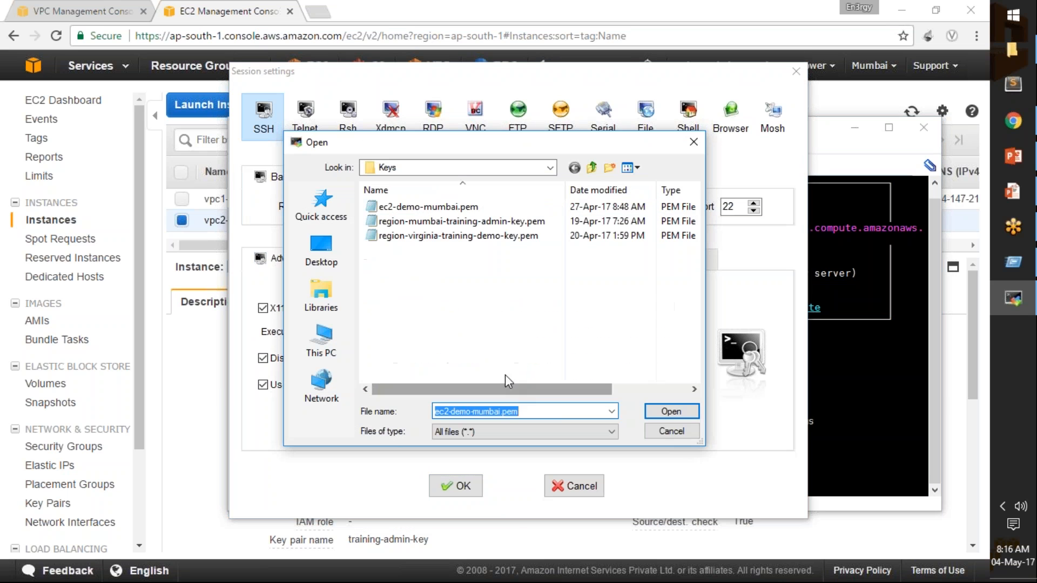
left_click(502, 222)
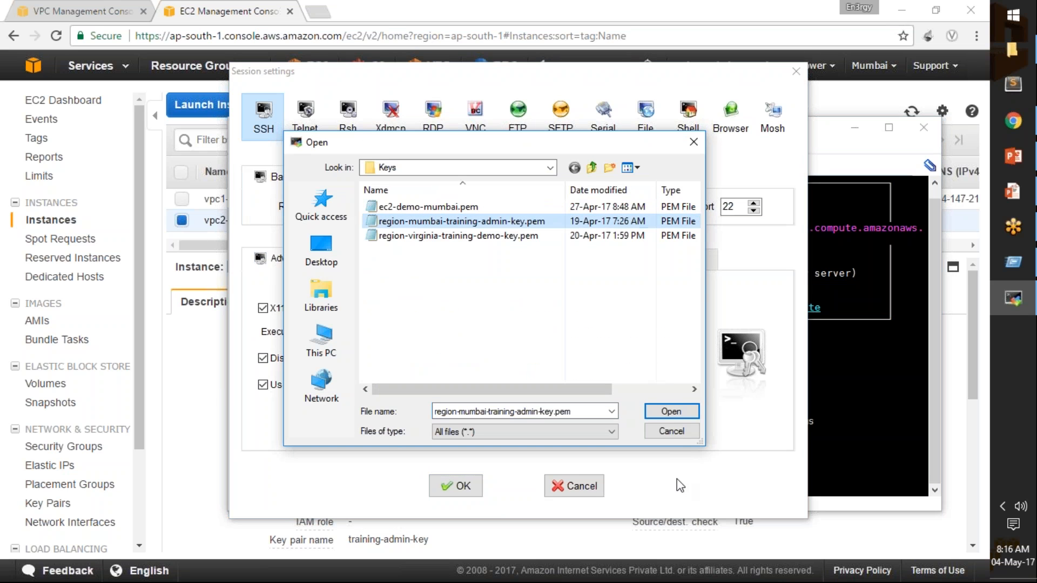
left_click(672, 416)
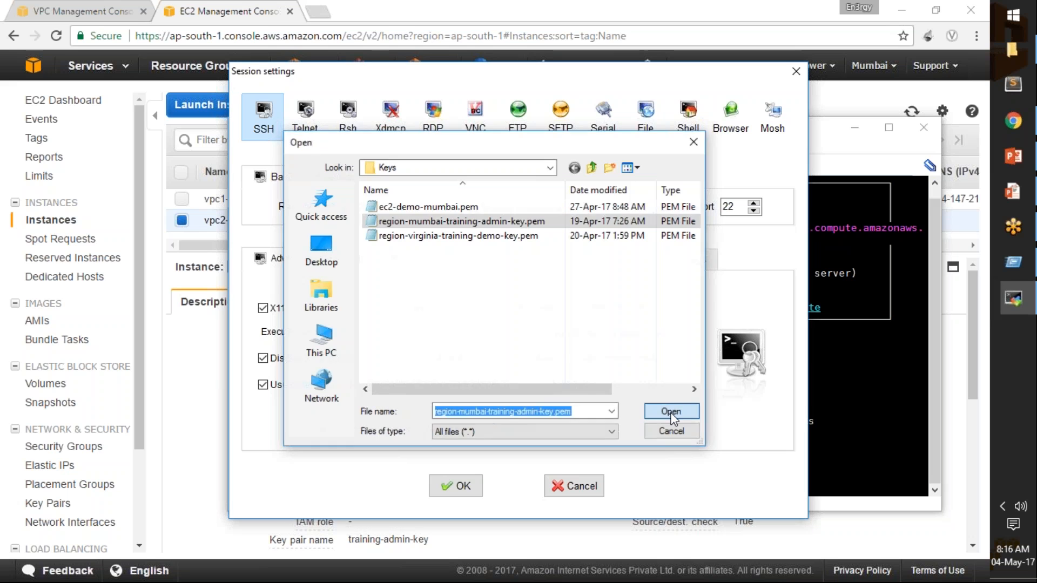
left_click(464, 488)
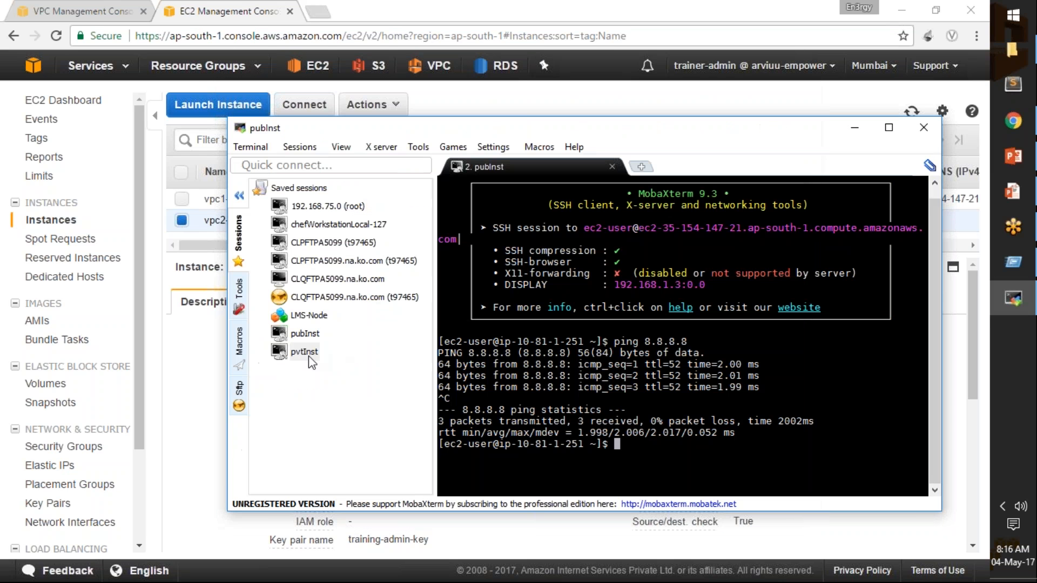
double_click(304, 352)
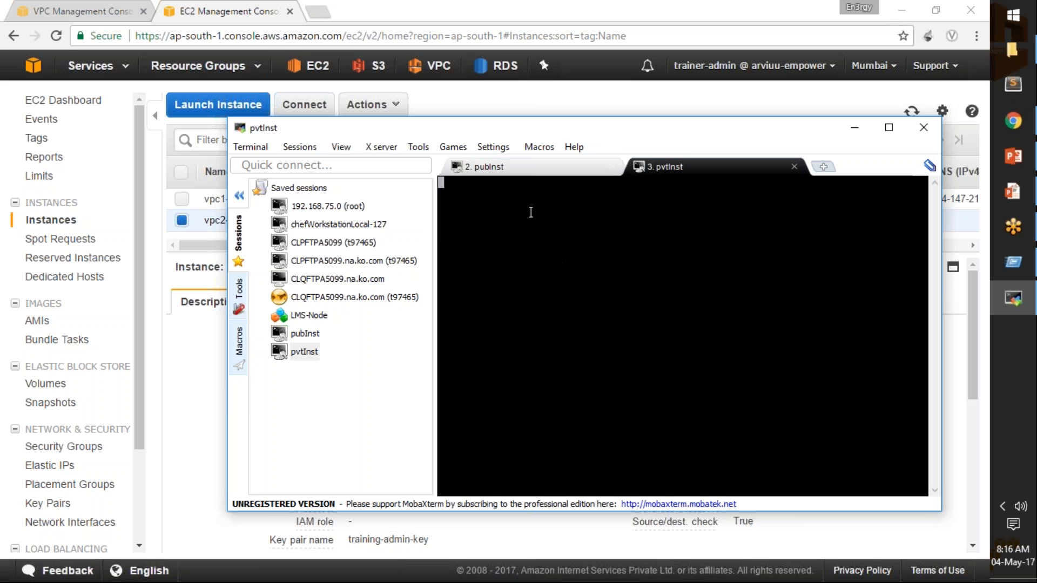
Compare the IP in the pubInst session's prompt with the private IP of vpc2-Inst in the EC2 console.
left_click(506, 171)
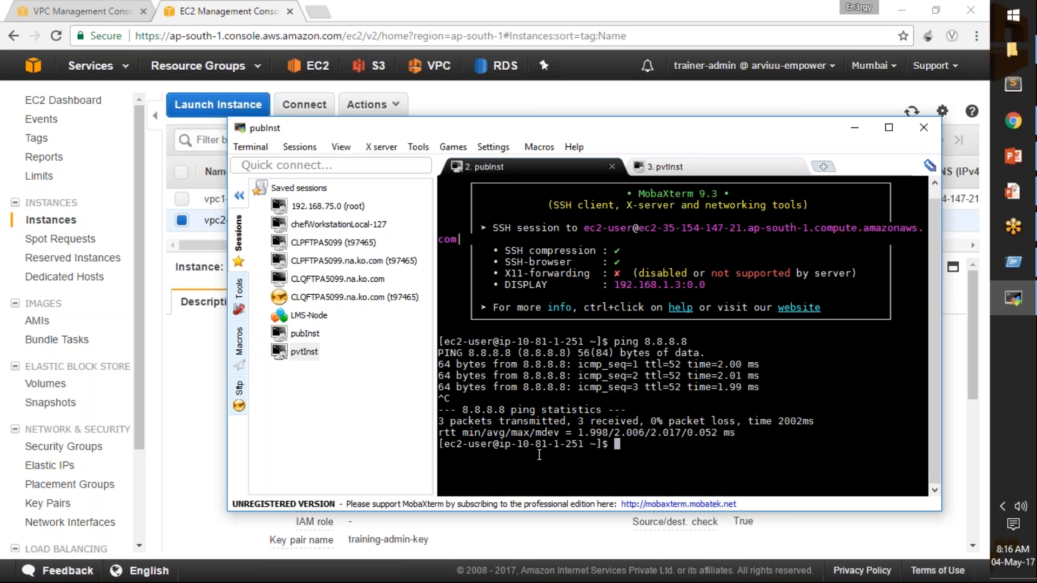
left_click_drag(517, 444, 581, 444)
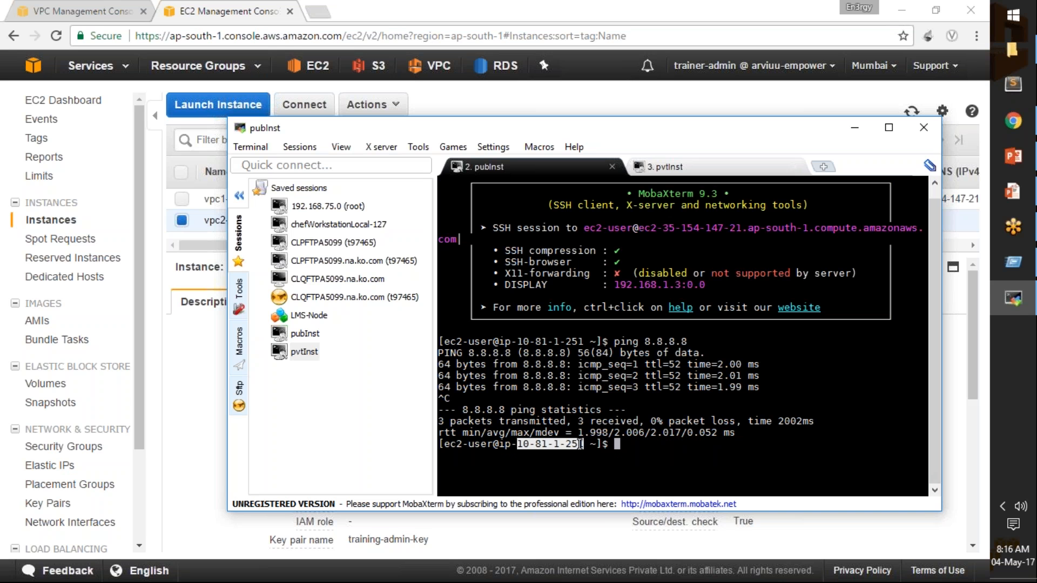
left_click(692, 169)
left_click(206, 358)
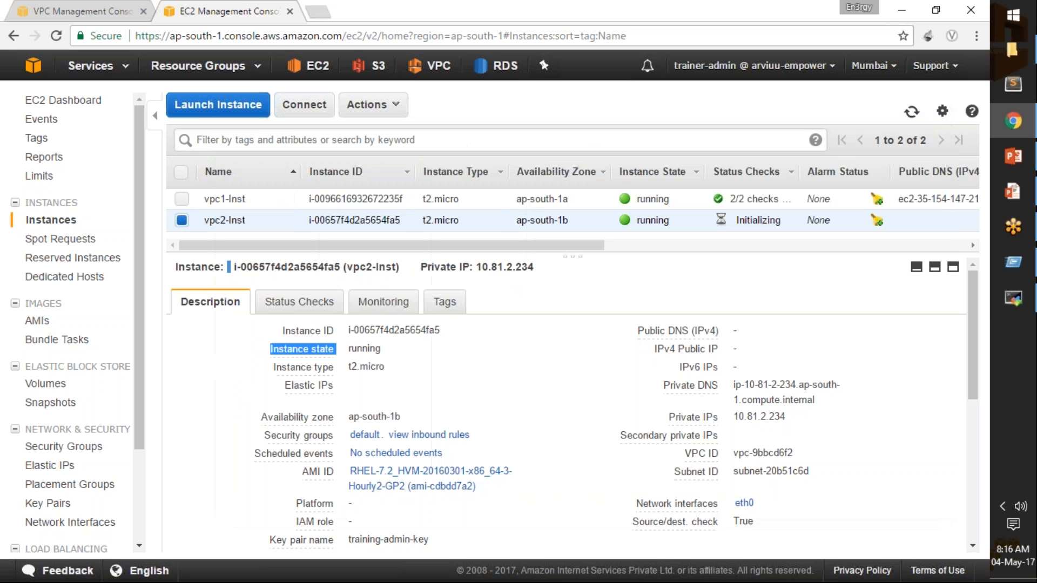
left_click_drag(732, 419, 790, 419)
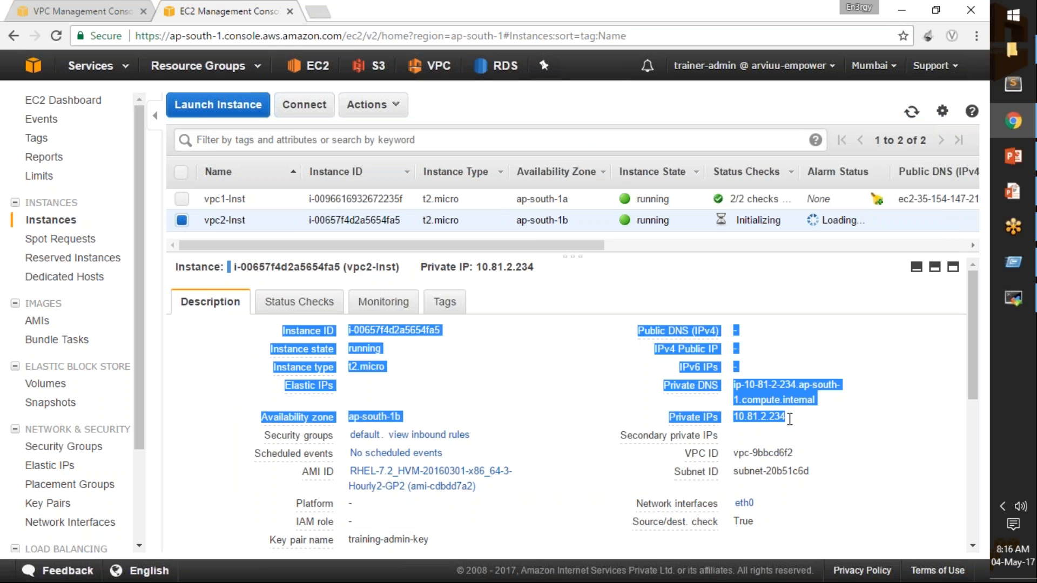
left_click(1020, 296)
left_click(518, 168)
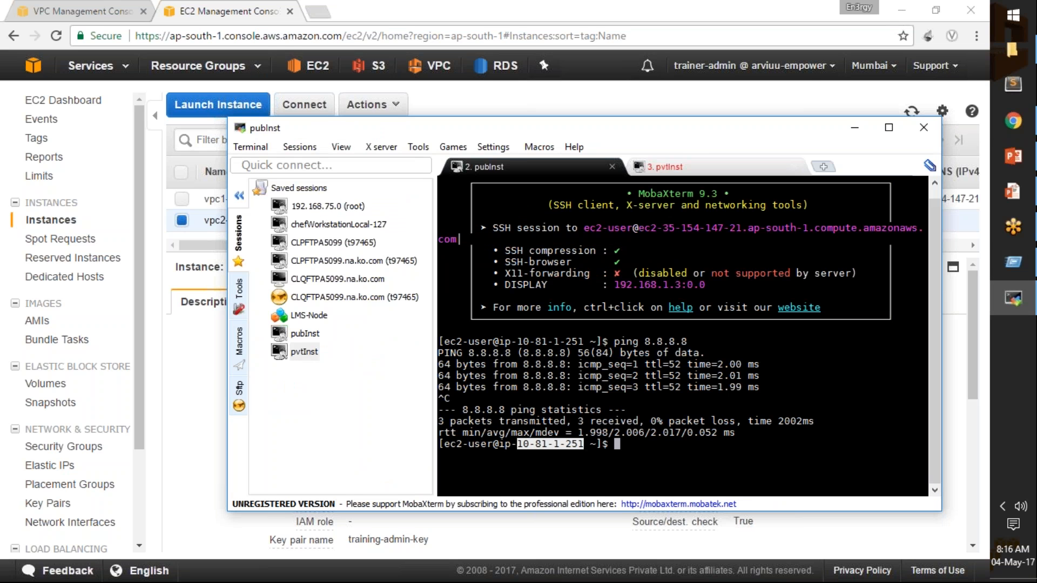
Compose the command ping 10.81.1.251 in the pubInst terminal, replacing the dashes in the pasted address with dots.
key("Return")
key("Return")
key("Return")
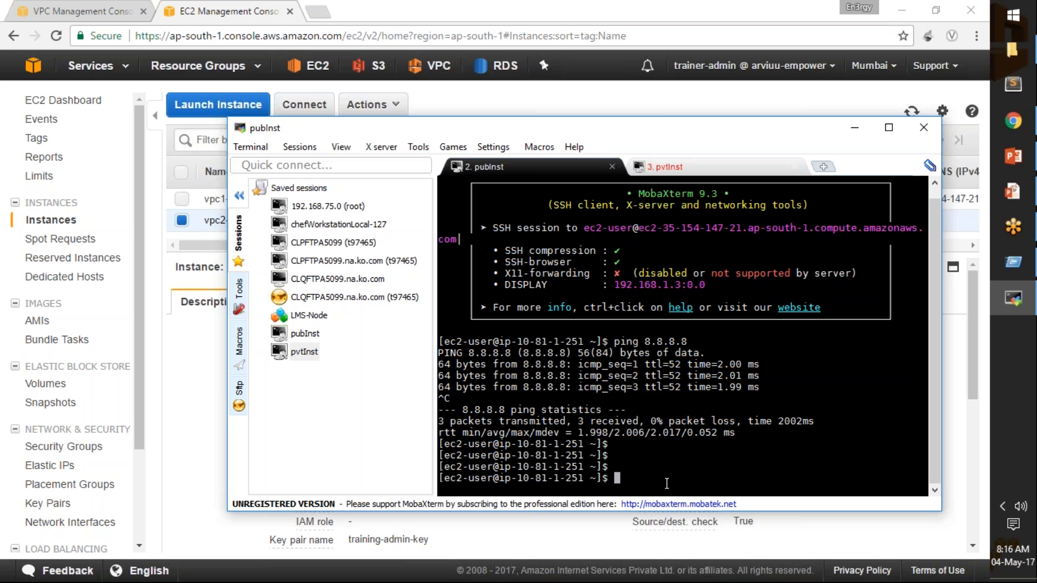
type("ping")
right_click(667, 484)
key("Left")
key("Left")
key("Left")
key("BackSpace")
type(".")
key("Left")
key("Left")
key("BackSpace")
type(".")
key("Left")
key("Left")
key("Left")
key("BackSpace")
type(".")
right_click(322, 355)
left_click(667, 471)
left_click_drag(645, 477, 712, 477)
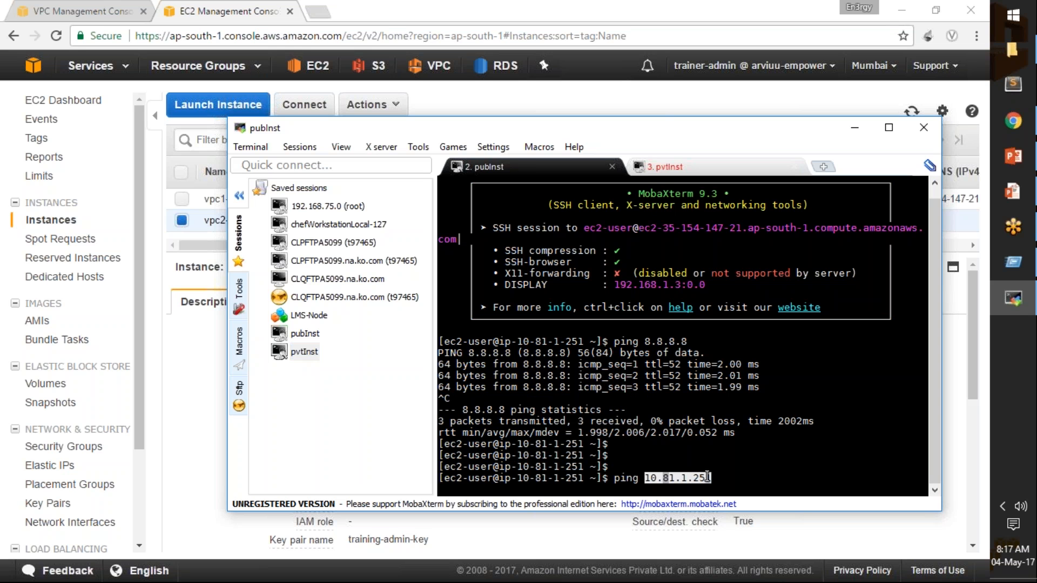
Open the pvtInst session settings, highlight the remote host address and close the settings.
right_click(312, 352)
left_click(342, 373)
left_click_drag(416, 208, 338, 209)
left_click(463, 486)
Run the ping to 10.81.1.251 from the pubInst session and stop it after a few replies.
left_click(726, 480)
key("Return")
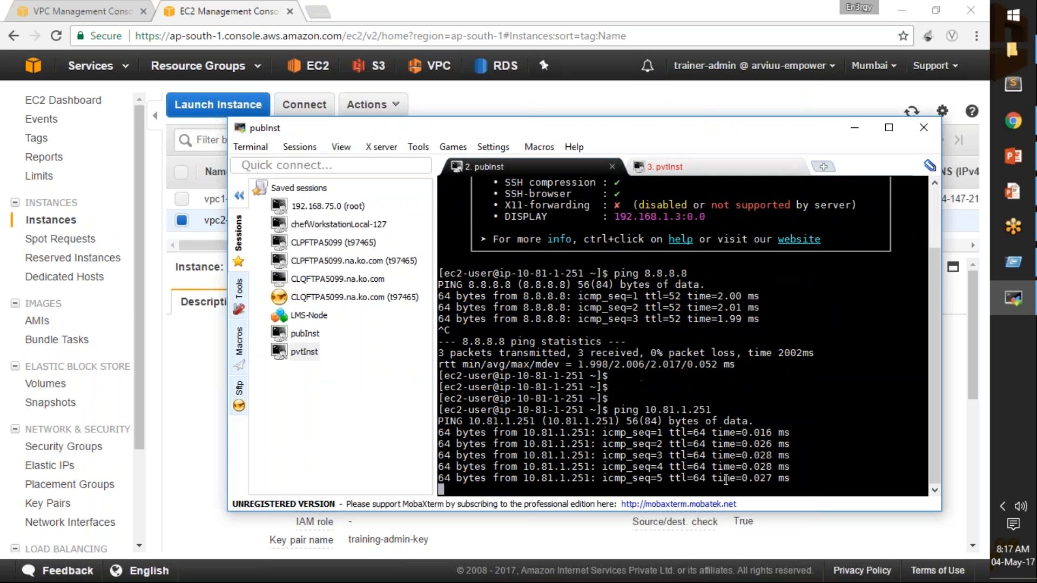
key("ctrl+c")
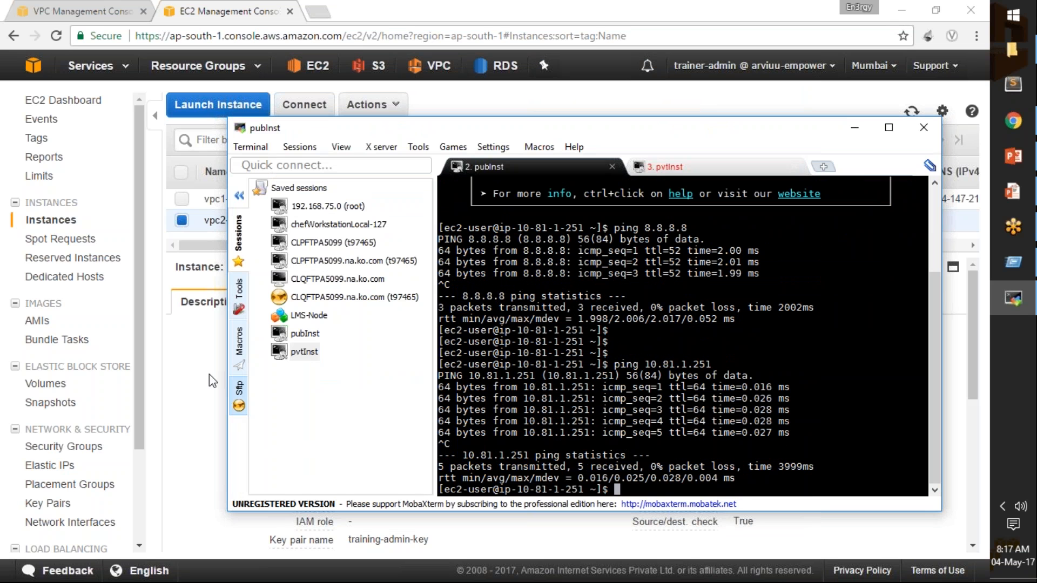
Copy vpc2-Inst's private IP from the EC2 console and ping 10.81.2.234 from the pubInst session.
left_click(198, 338)
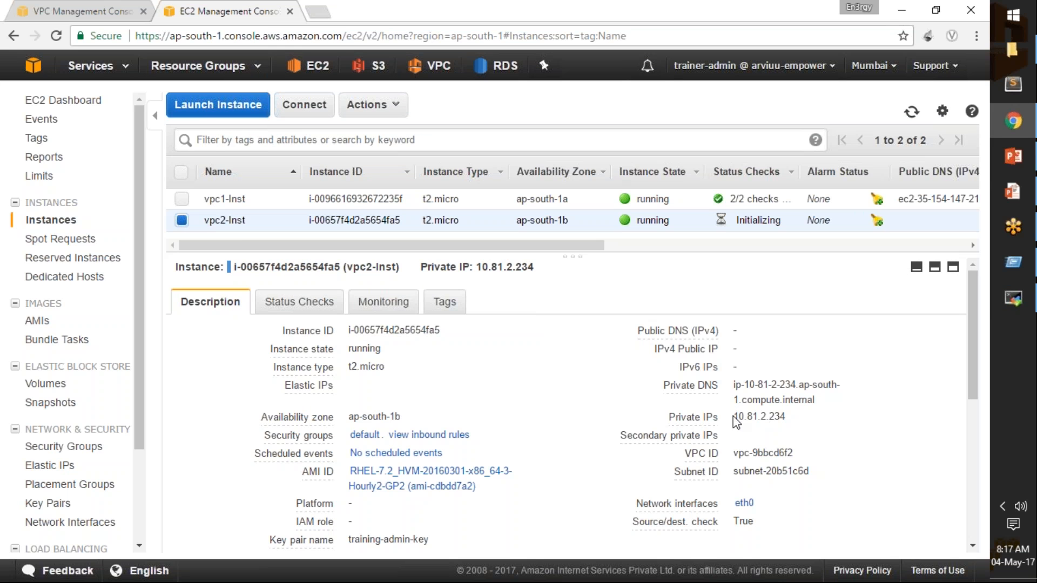
left_click_drag(734, 420, 787, 418)
key("alt+Tab")
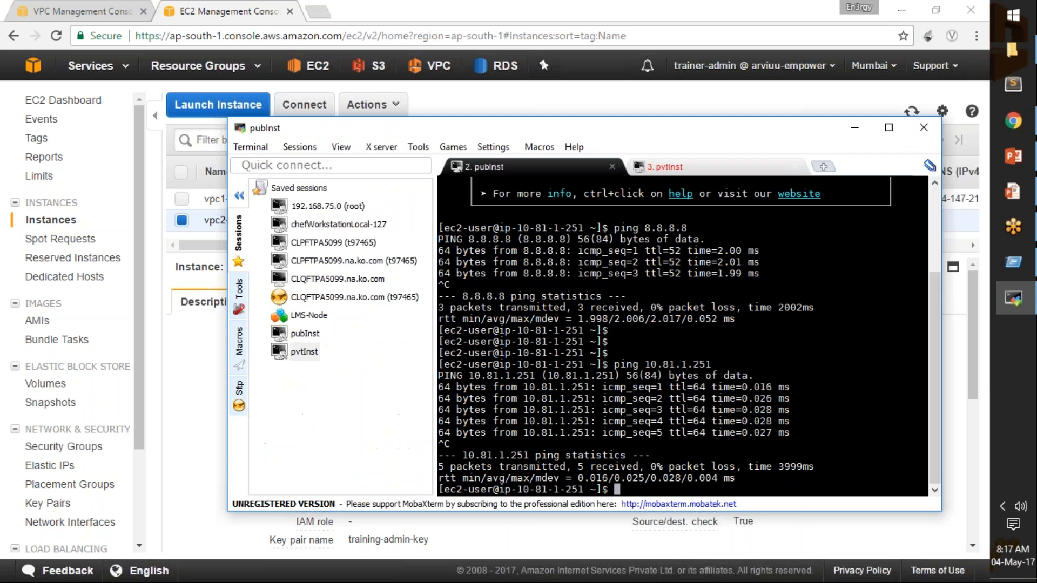
type("ping")
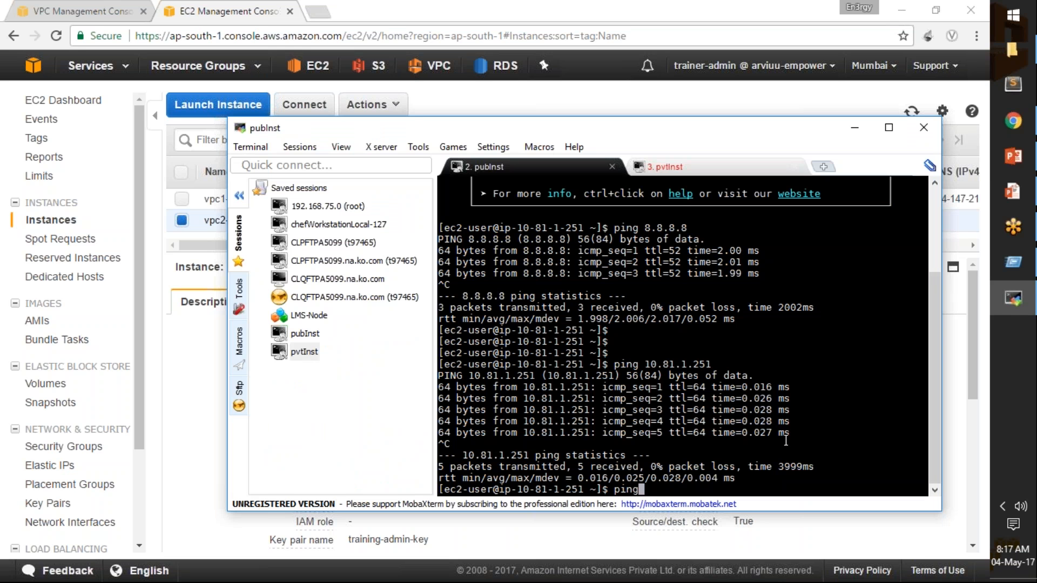
right_click(812, 427)
key("Return")
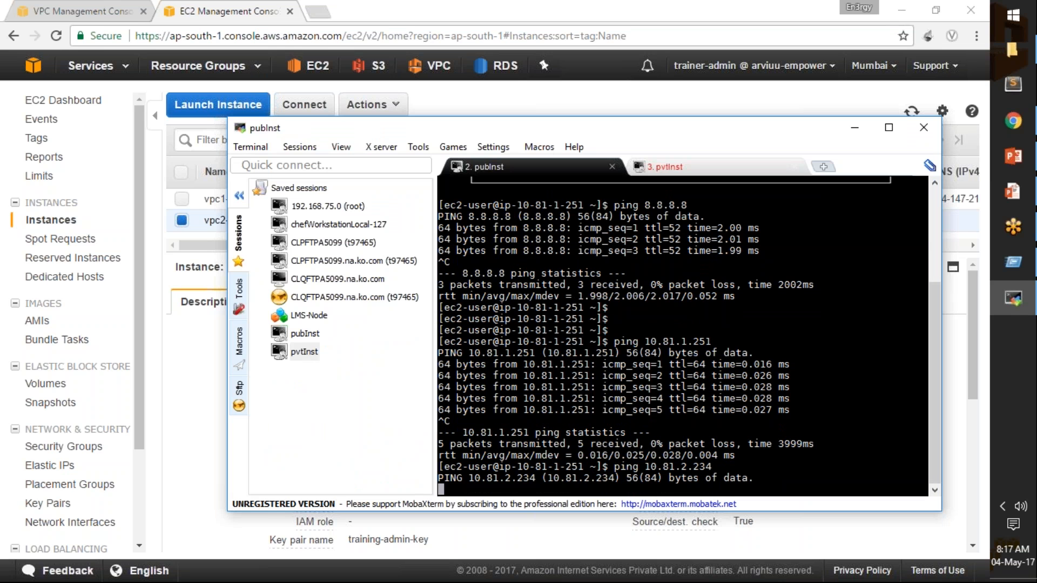
Stop the running ping to 10.81.2.234 and clear the pubInst terminal.
key("Return")
key("Return")
key("Return")
key("Return")
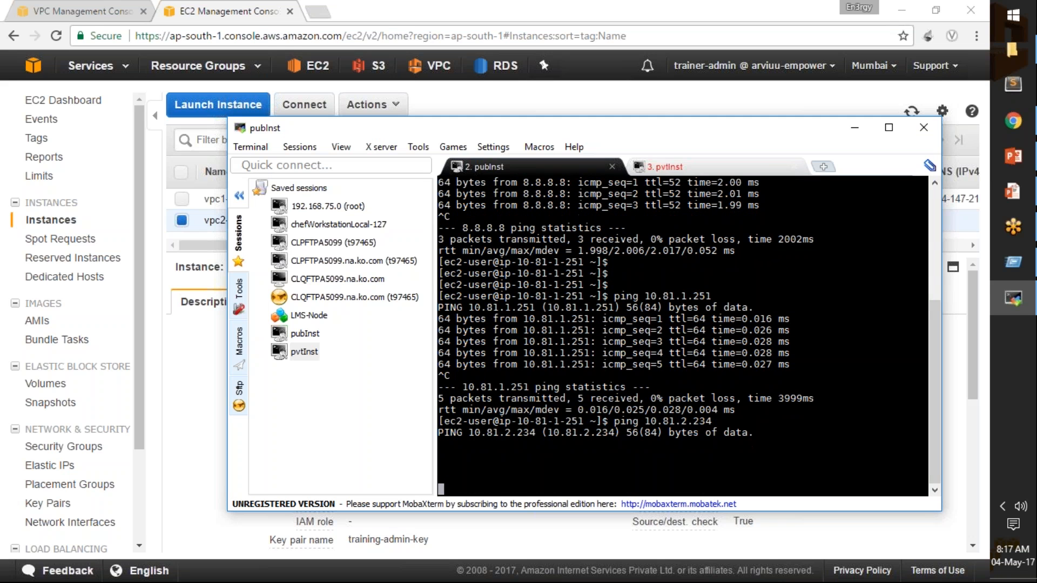
key("ctrl+c")
type("clear")
key("Return")
Copy vpc2-Inst's private IP again and rerun the ping to 10.81.2.234 in the cleared pubInst terminal.
type("ping")
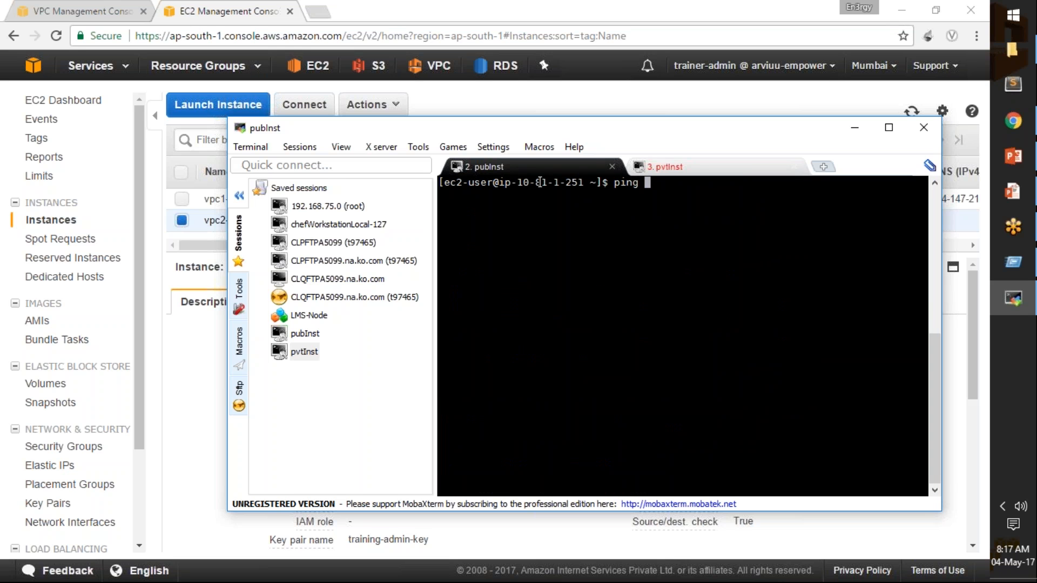
double_click(560, 182)
left_click_drag(551, 190, 559, 184)
left_click(559, 183)
left_click(556, 184)
type("1")
key("alt+Tab")
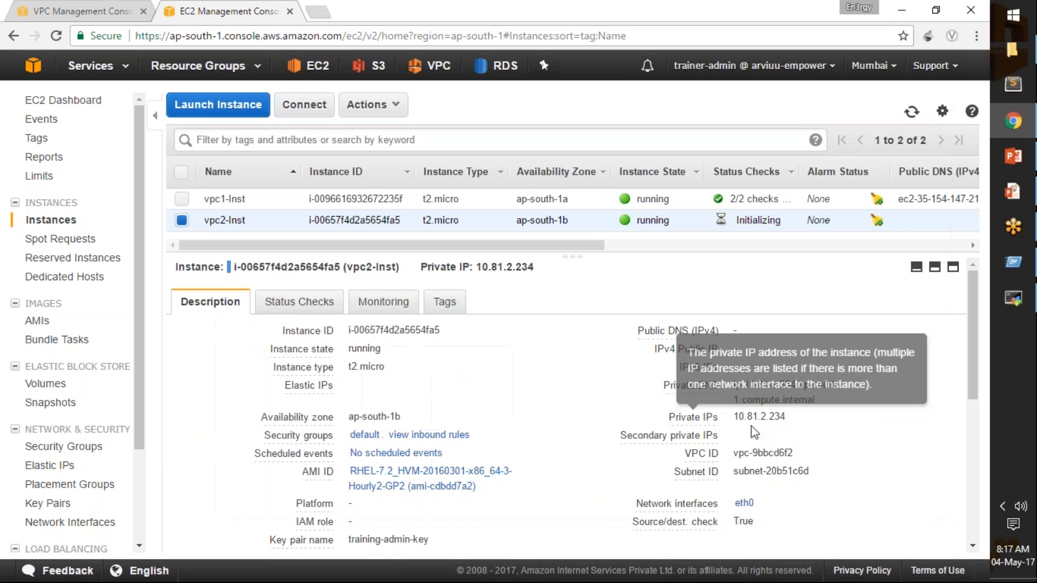
left_click_drag(734, 414, 792, 417)
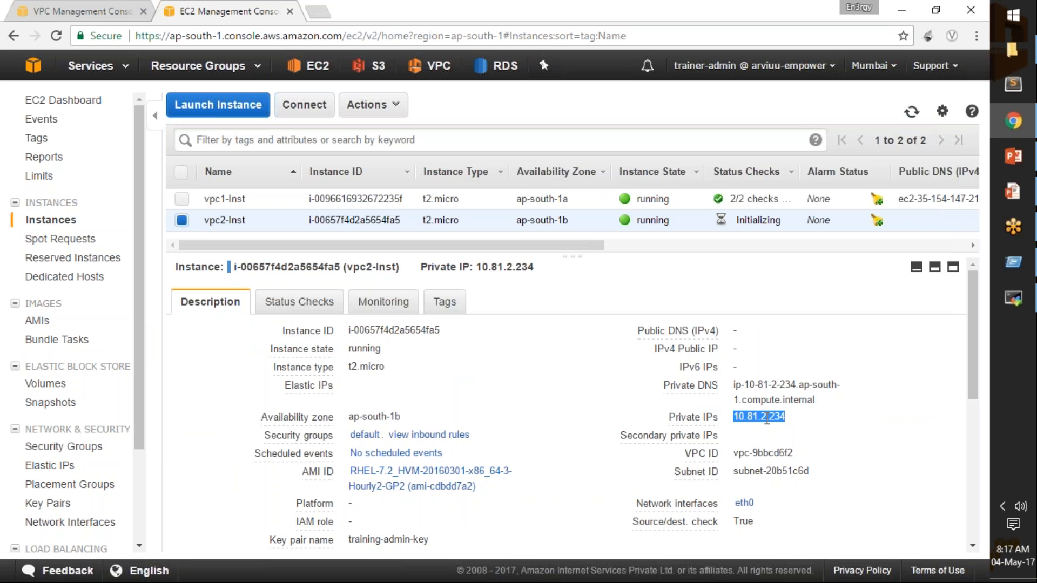
key("alt+Tab")
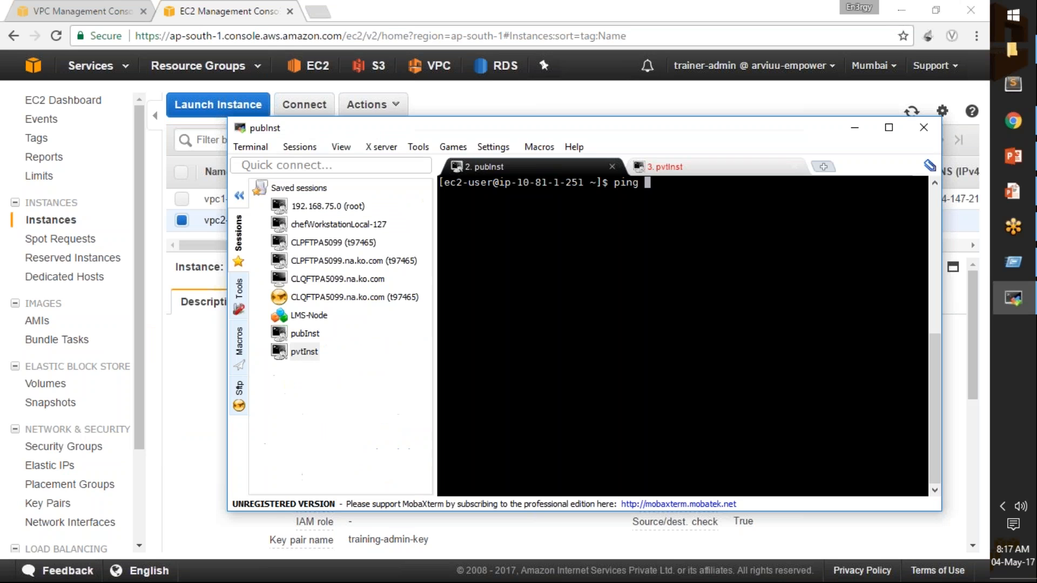
right_click(747, 276)
key("Return")
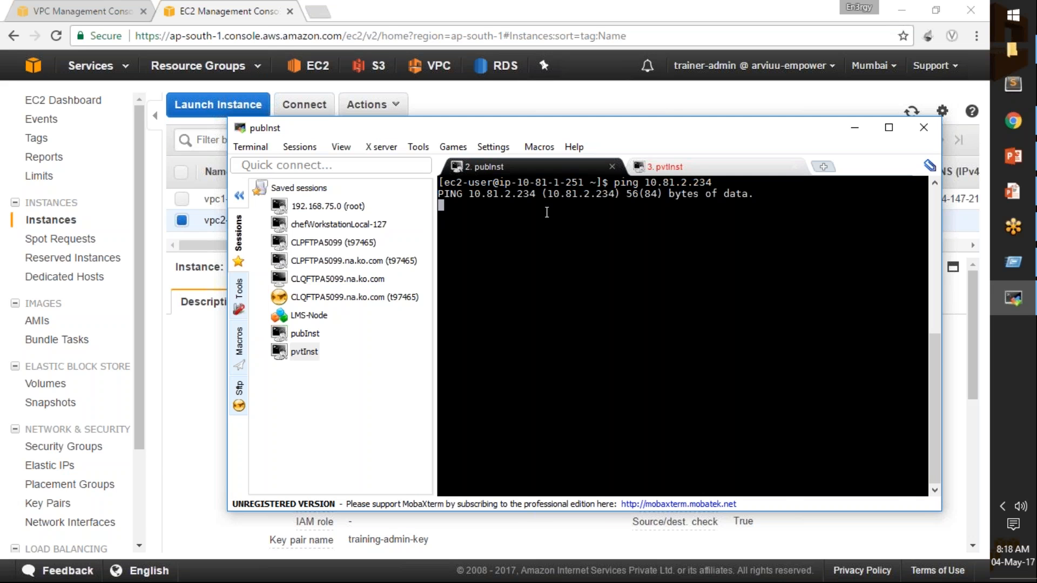
Return to the VPC console, select vpc1 and look through its available actions and the navigation for the peering option.
left_click(165, 297)
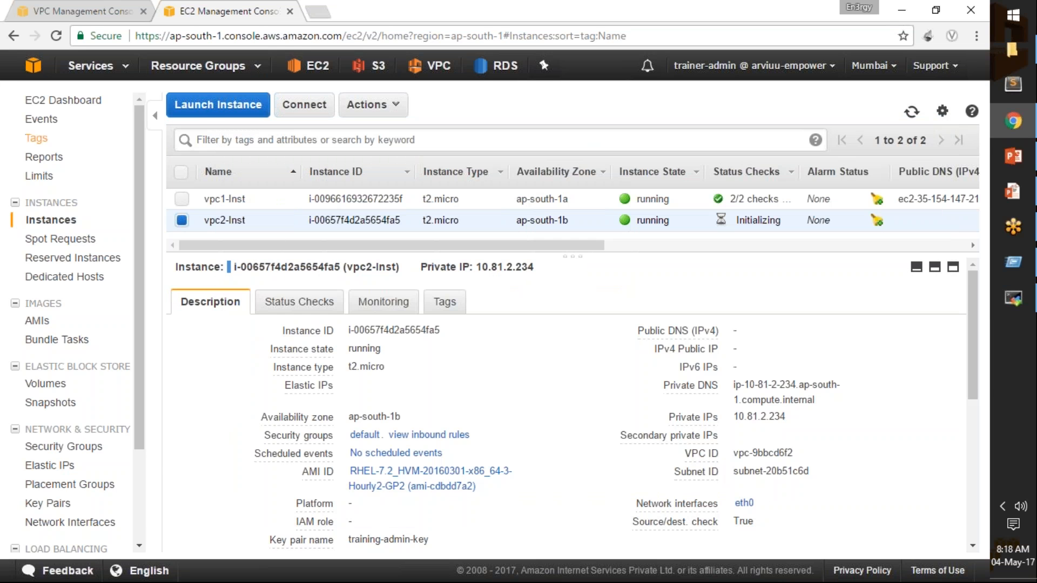
left_click(89, 13)
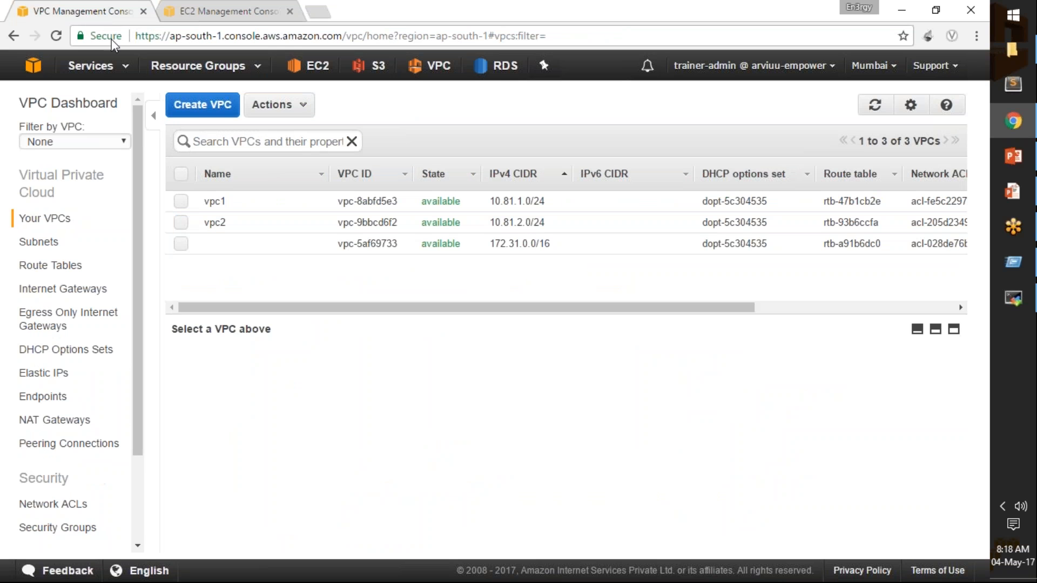
left_click(181, 201)
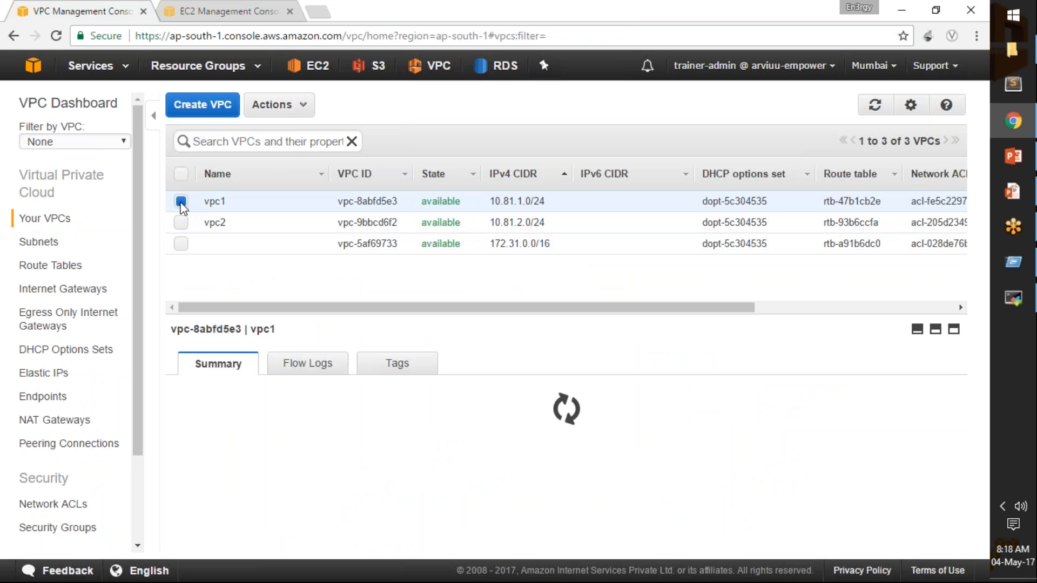
left_click(276, 104)
left_click(302, 105)
left_click_drag(139, 291, 134, 368)
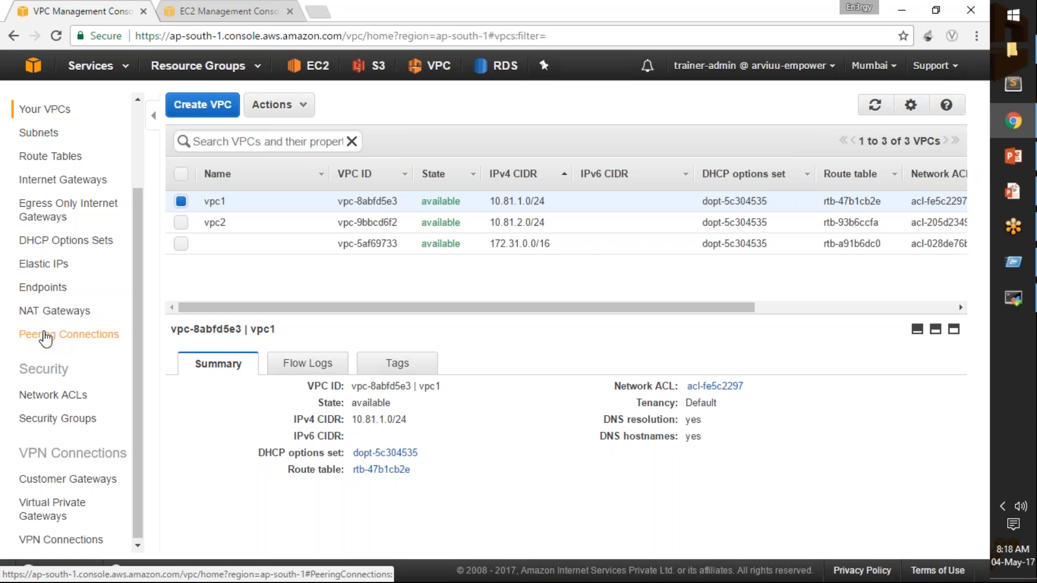
scroll(134, 354, "up", 1)
left_click_drag(135, 353, 138, 285)
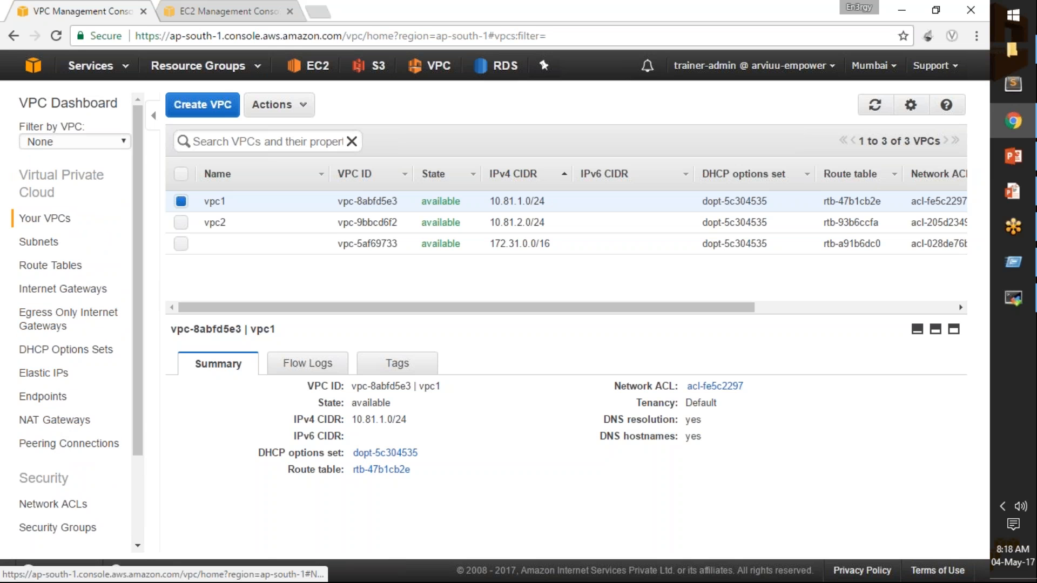
Start a new VPC peering connection and set its name tag to vpc1-peered-to-vpc2.
left_click(95, 446)
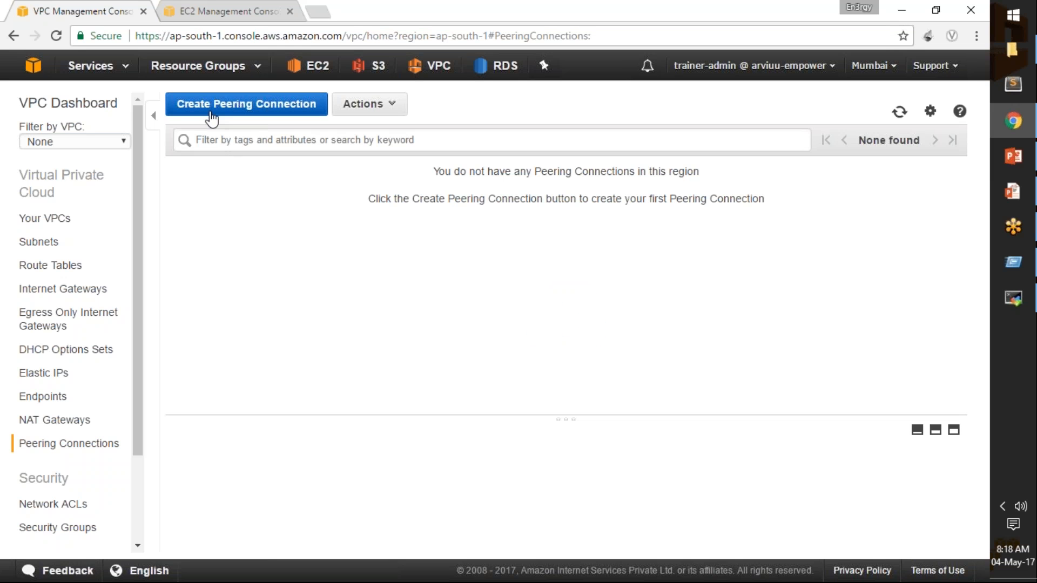
left_click(254, 114)
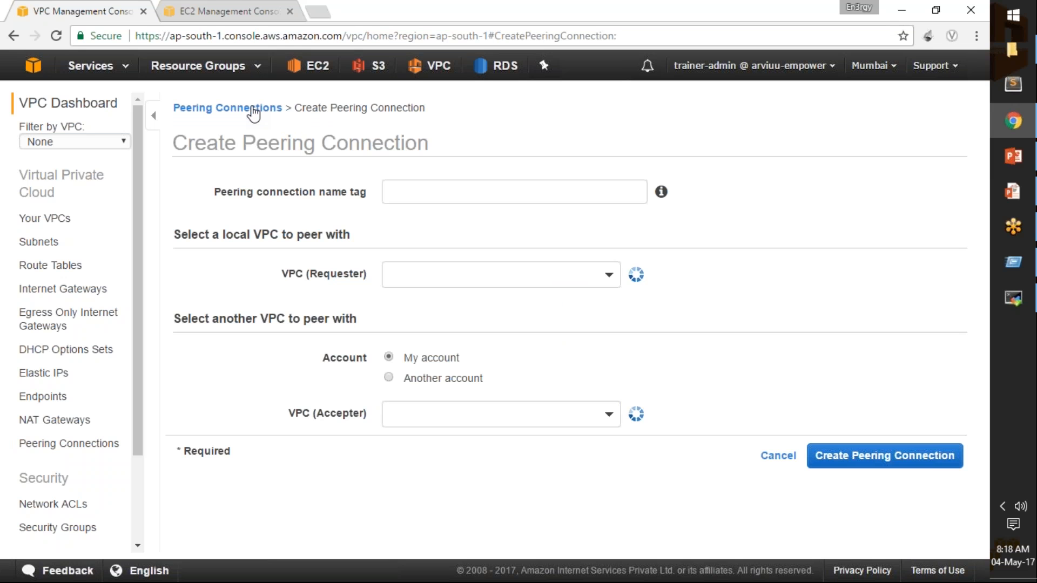
left_click(415, 192)
type("vpc1-")
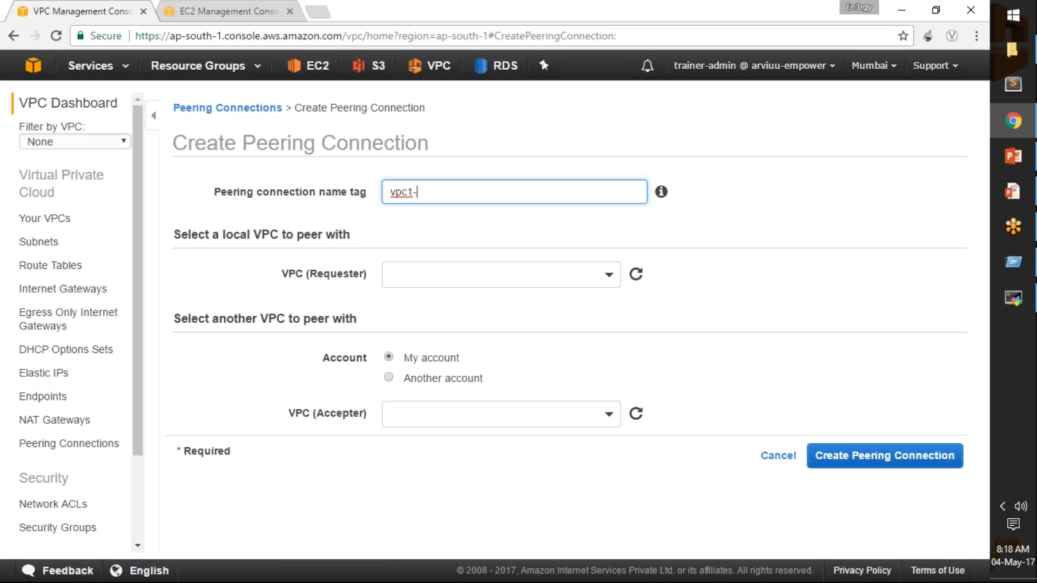
type("peered-to-vpc2")
Choose vpc1 as the requester and vpc2 in the same account as the accepter, and create the peering connection.
left_click(583, 281)
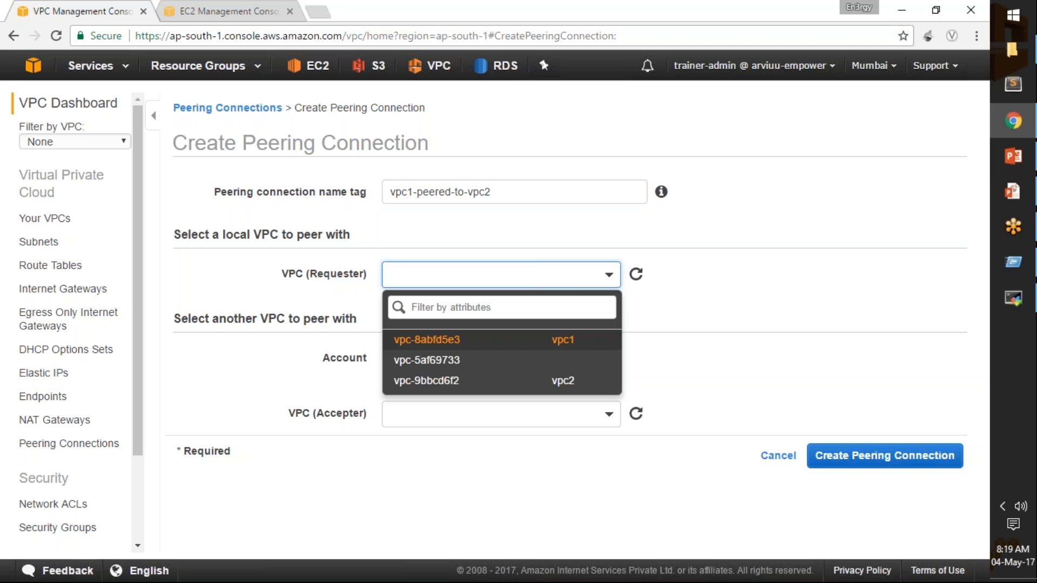
left_click(438, 341)
scroll(479, 389, "down", 1)
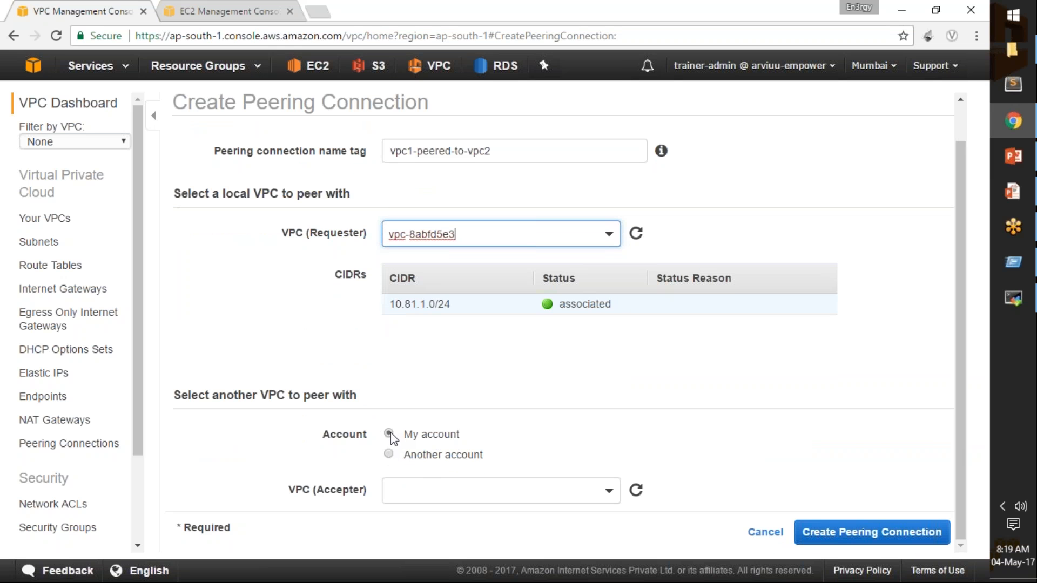
left_click(608, 493)
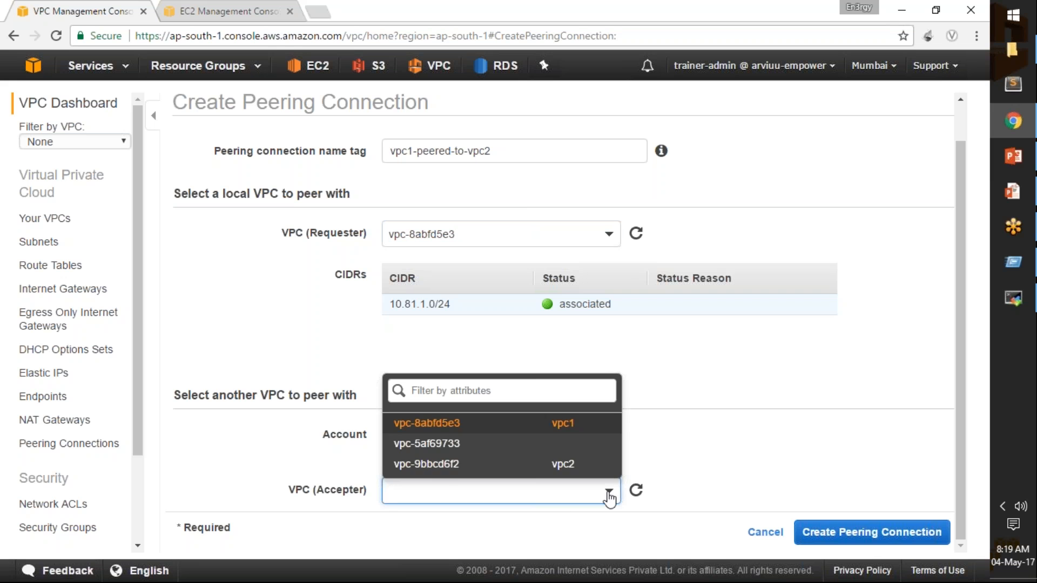
left_click(430, 468)
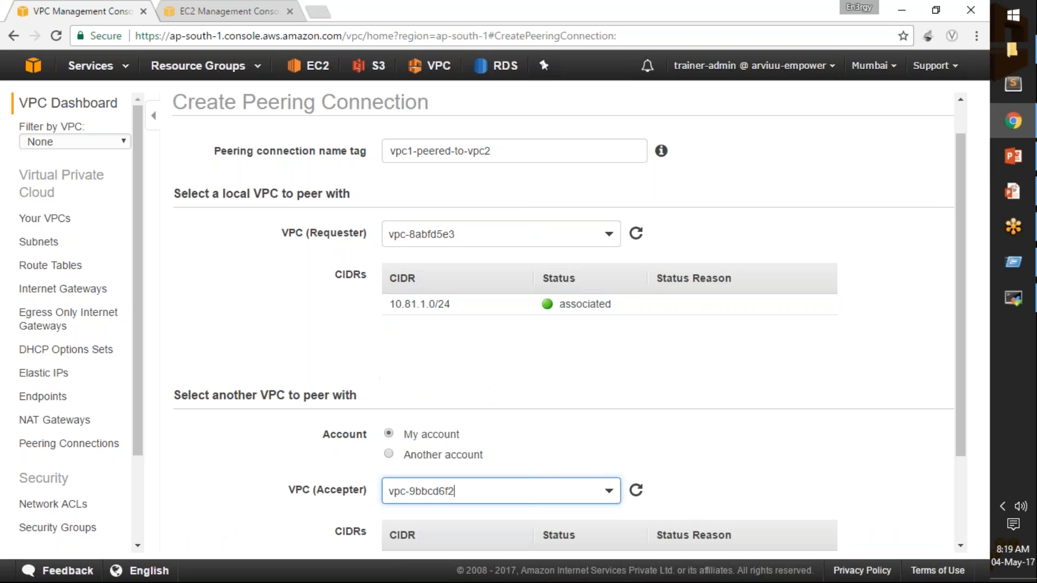
scroll(806, 452, "down", 3)
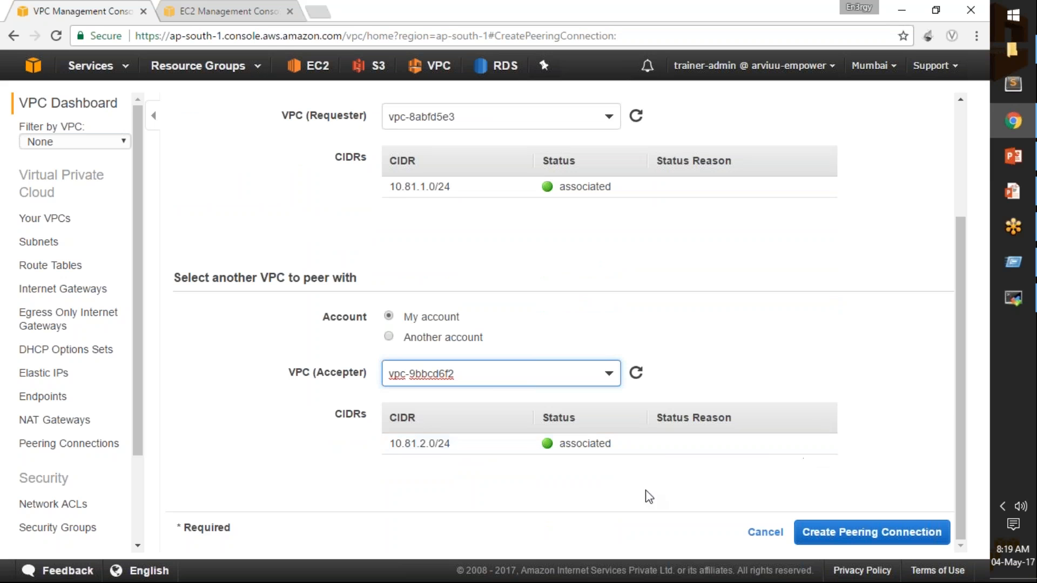
left_click(844, 539)
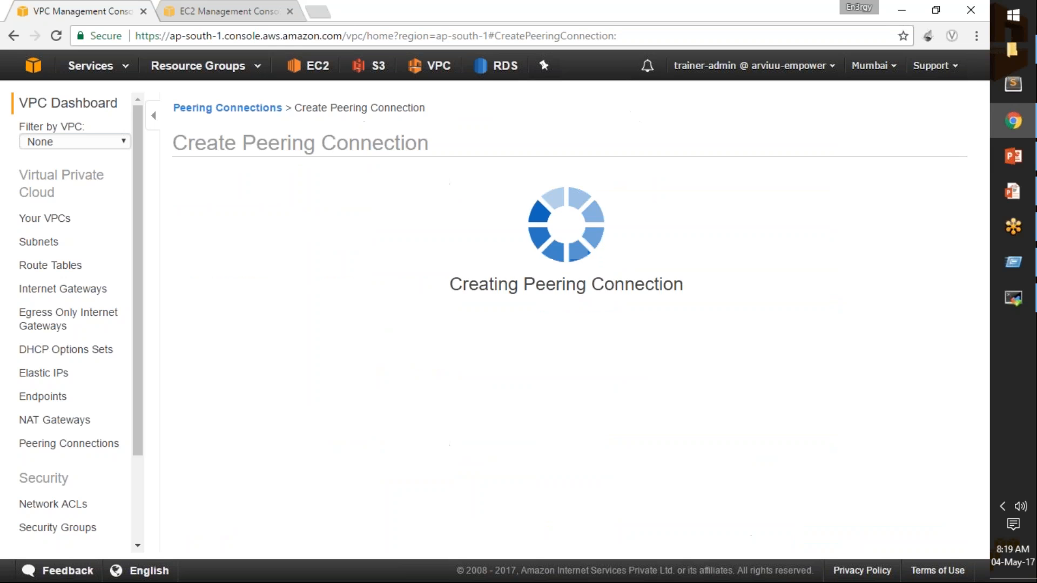
Check the running ping in the pubInst terminal, return to the VPC console and acknowledge the peering creation result.
left_click(1009, 297)
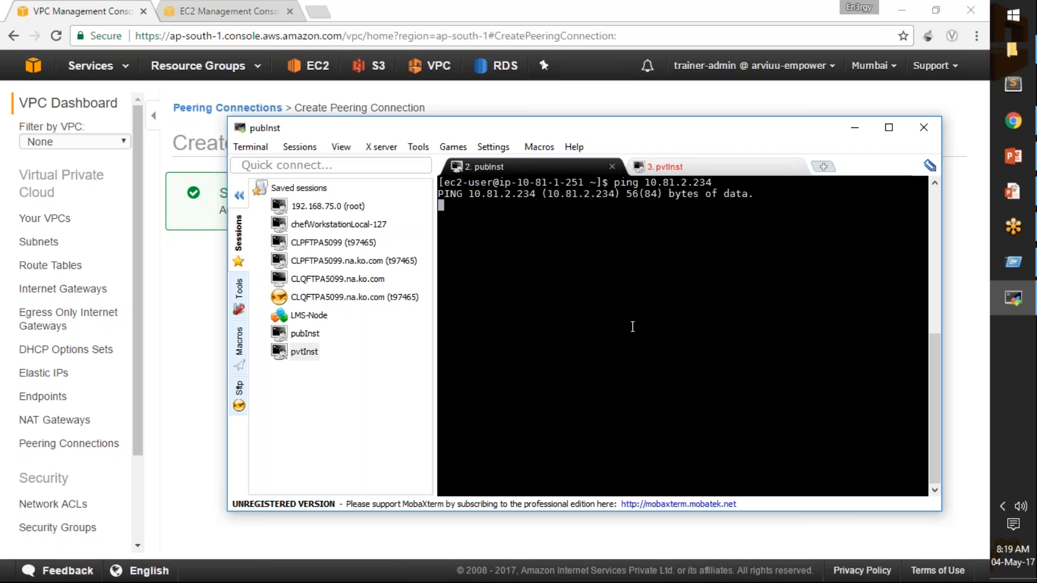
left_click(462, 99)
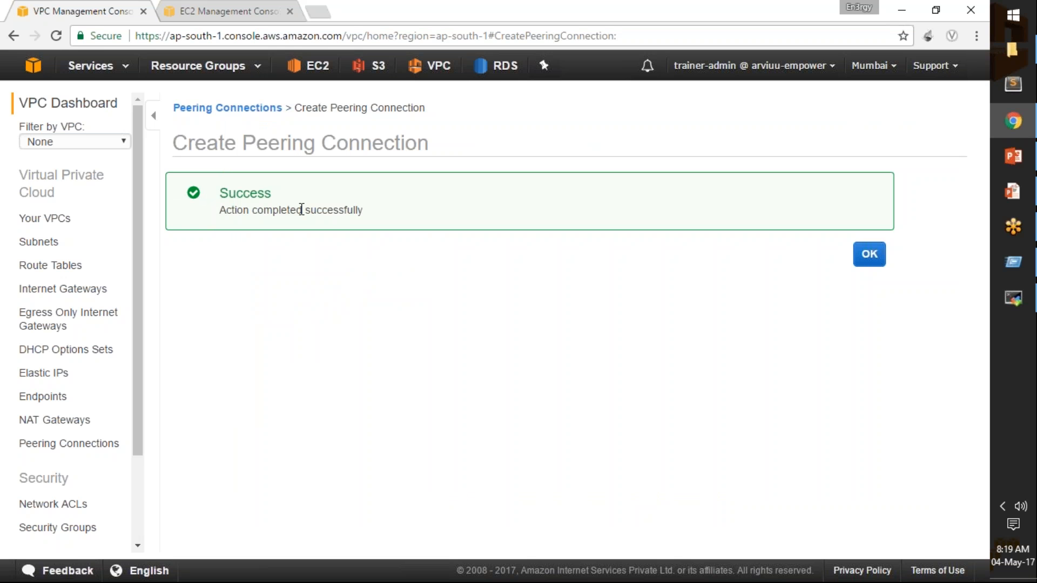
left_click_drag(219, 210, 385, 212)
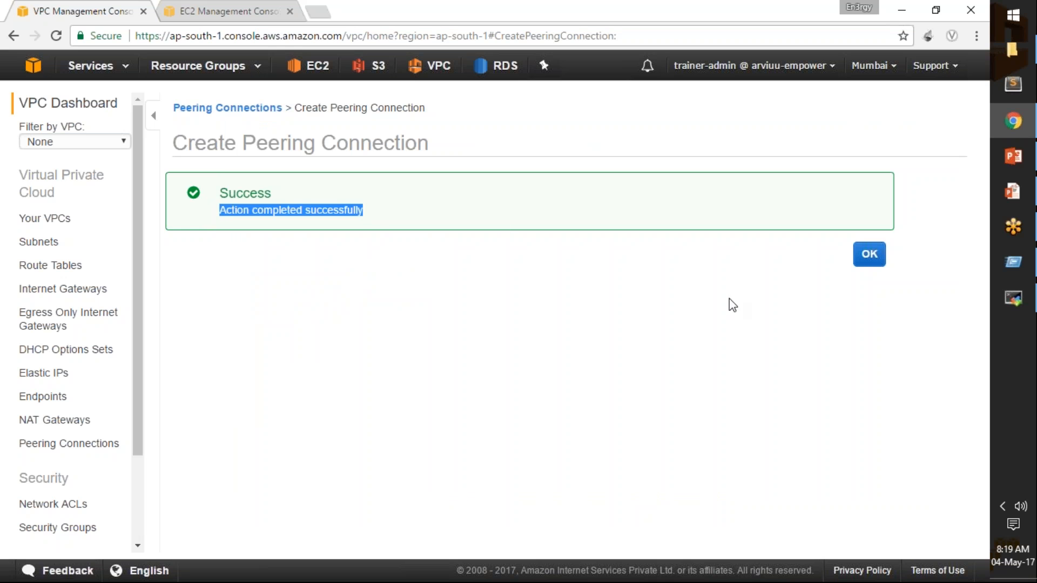
left_click(865, 256)
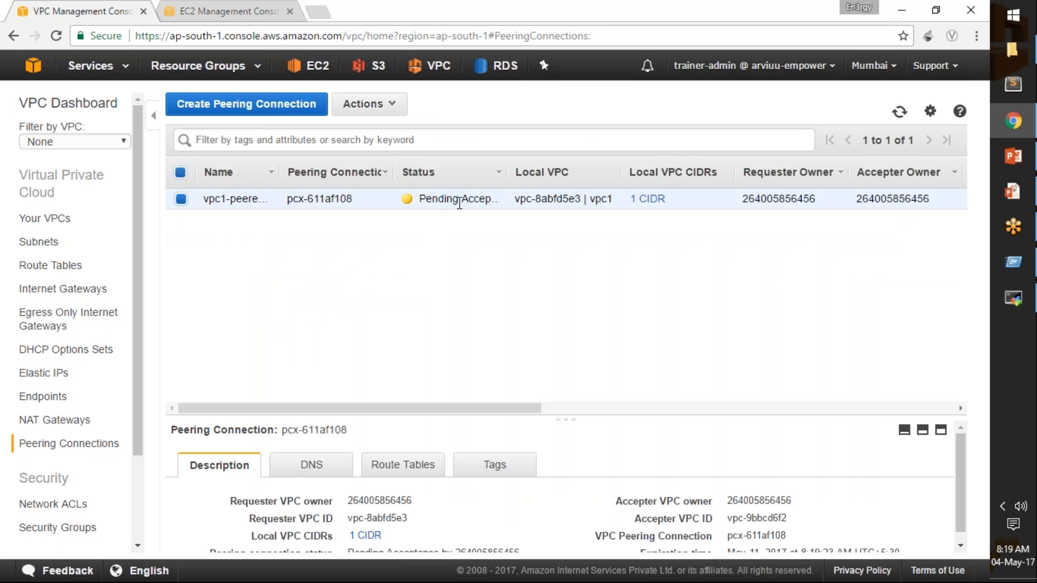
Widen the Status column, accept the vpc1-peered-to-vpc2 peering request and enlarge the connection's details area.
left_click_drag(507, 172, 540, 172)
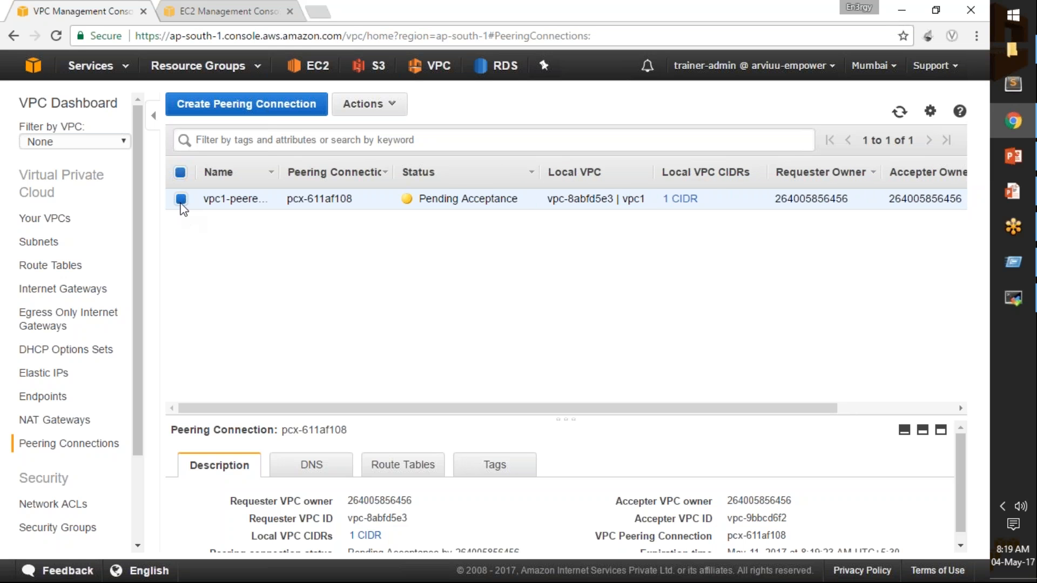
left_click(396, 108)
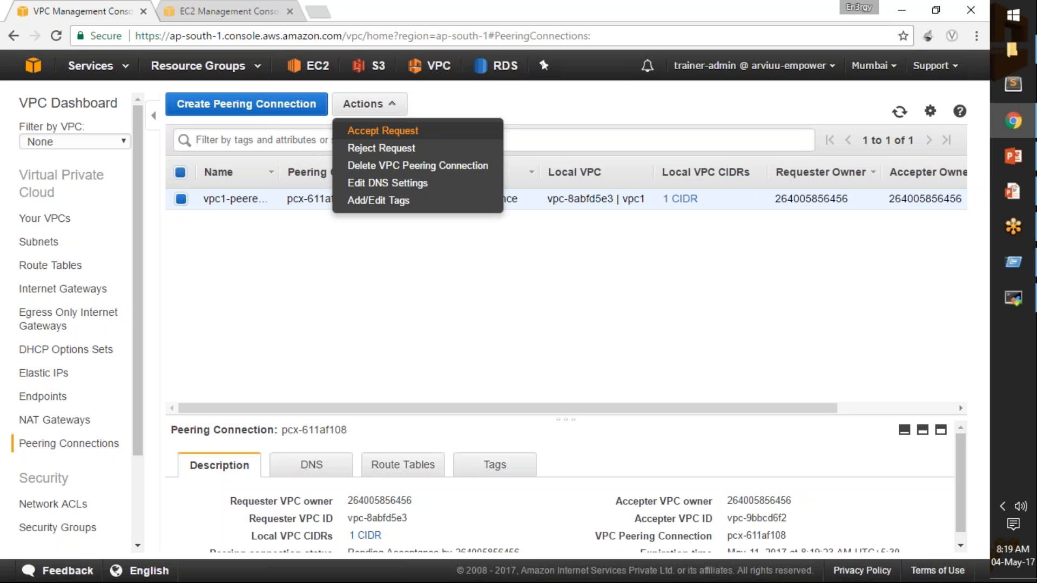
left_click(384, 132)
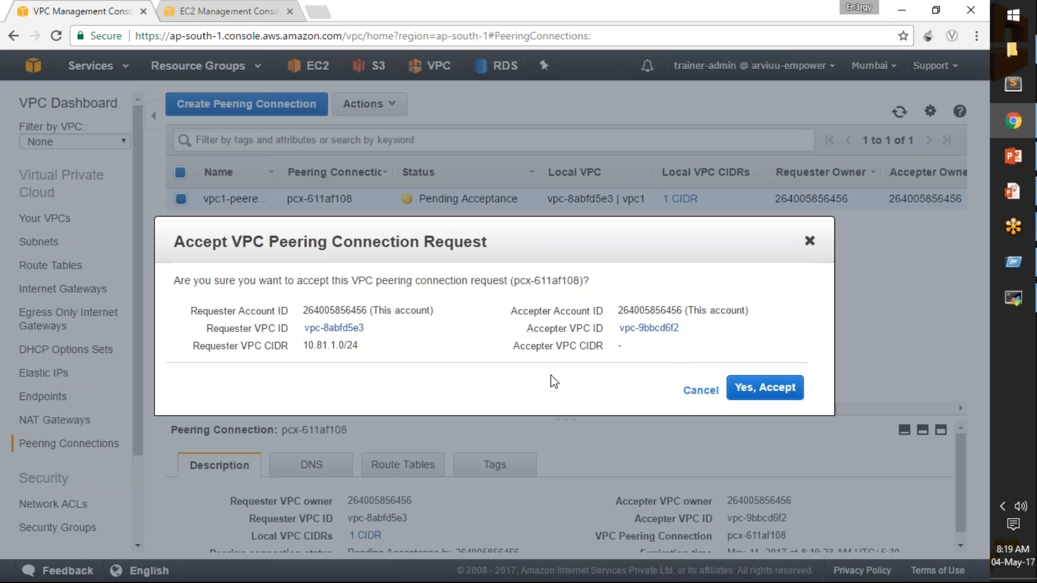
left_click(757, 395)
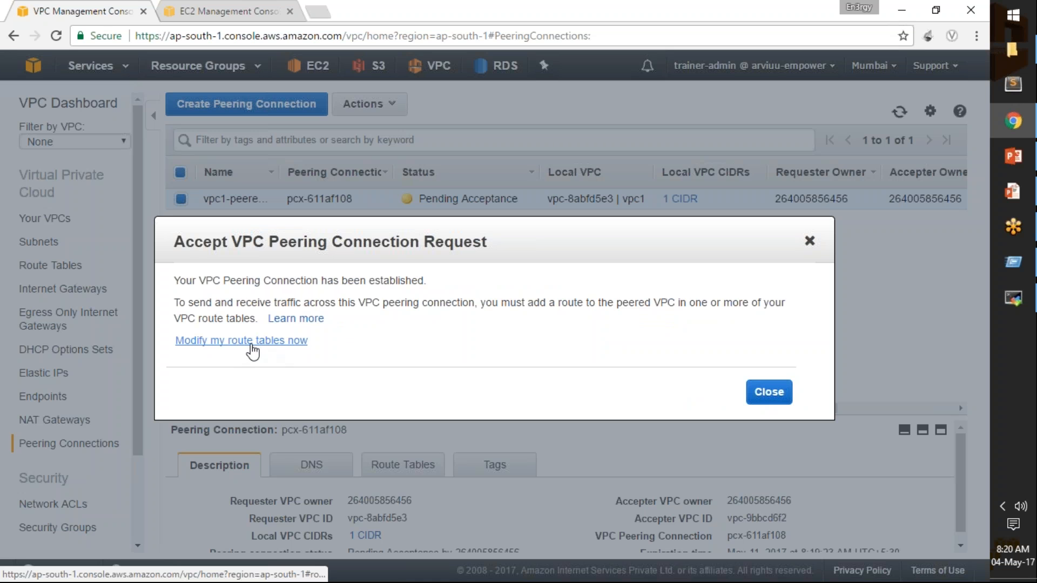
left_click(771, 394)
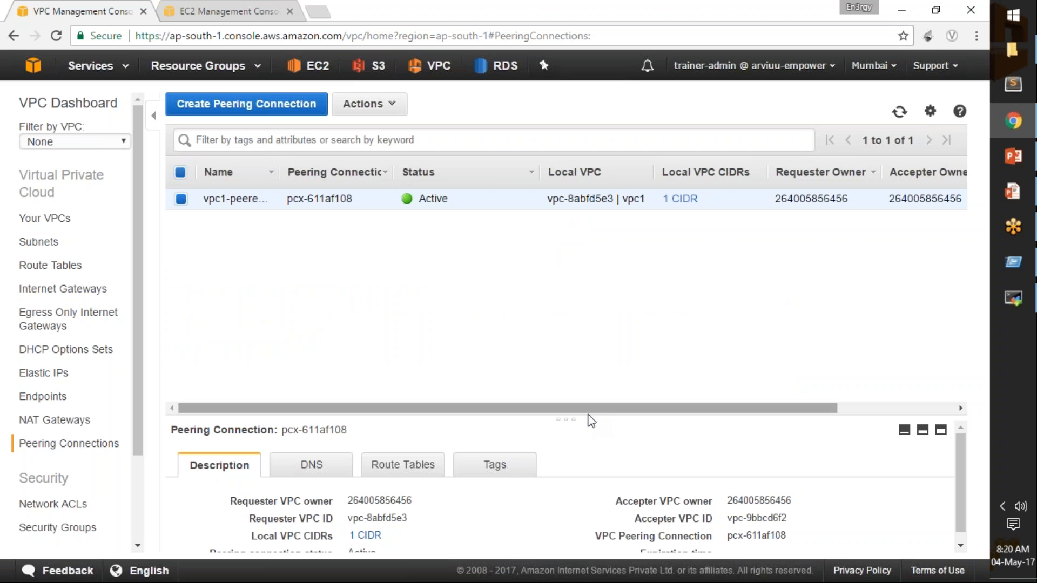
left_click_drag(591, 418, 602, 347)
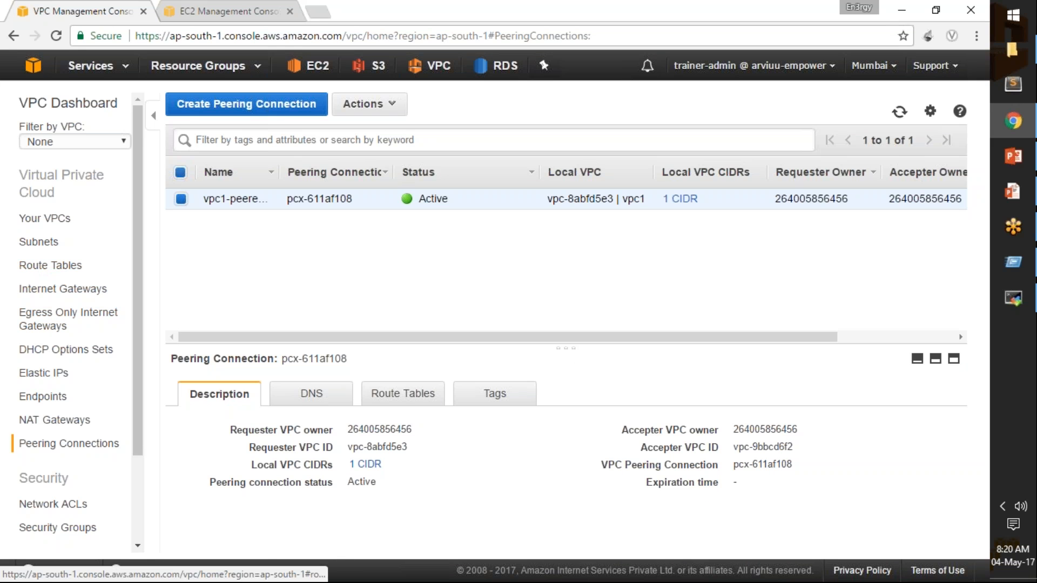
Review the routes of route table rtb-vpc2 and add a route with destination 10.81.1.0/24.
left_click(58, 266)
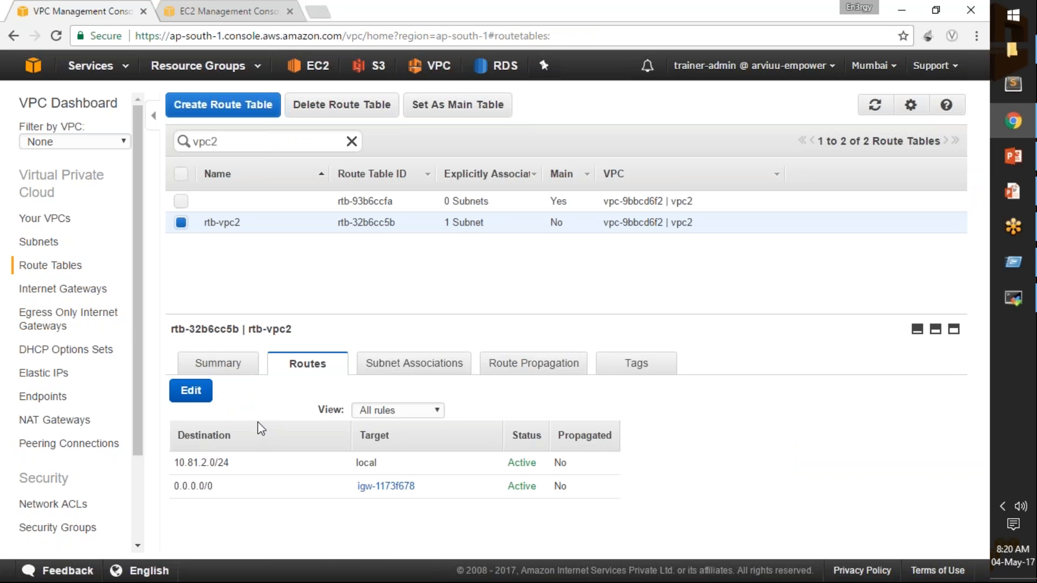
left_click(228, 142)
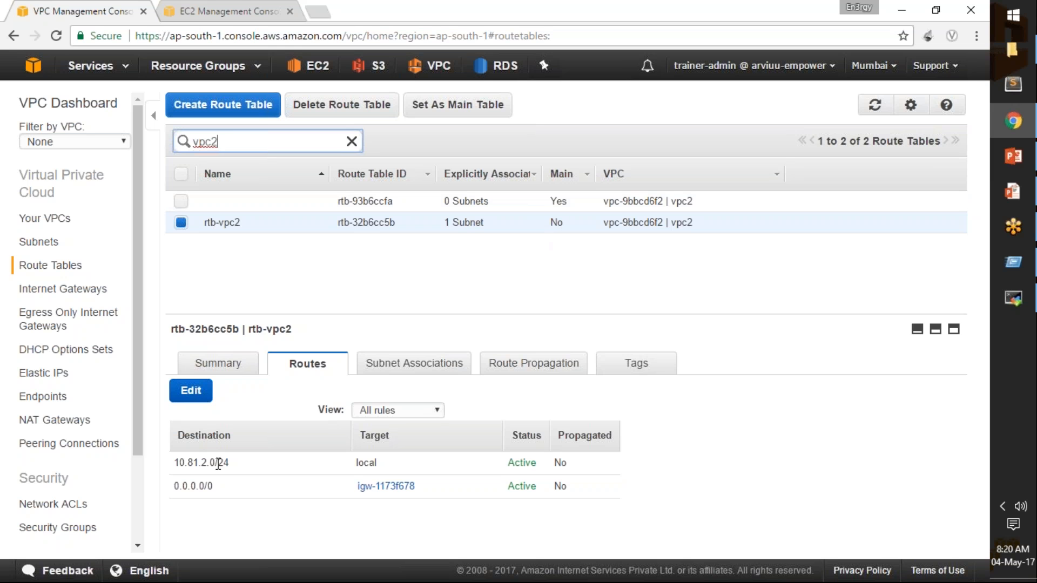
left_click_drag(175, 489, 215, 490)
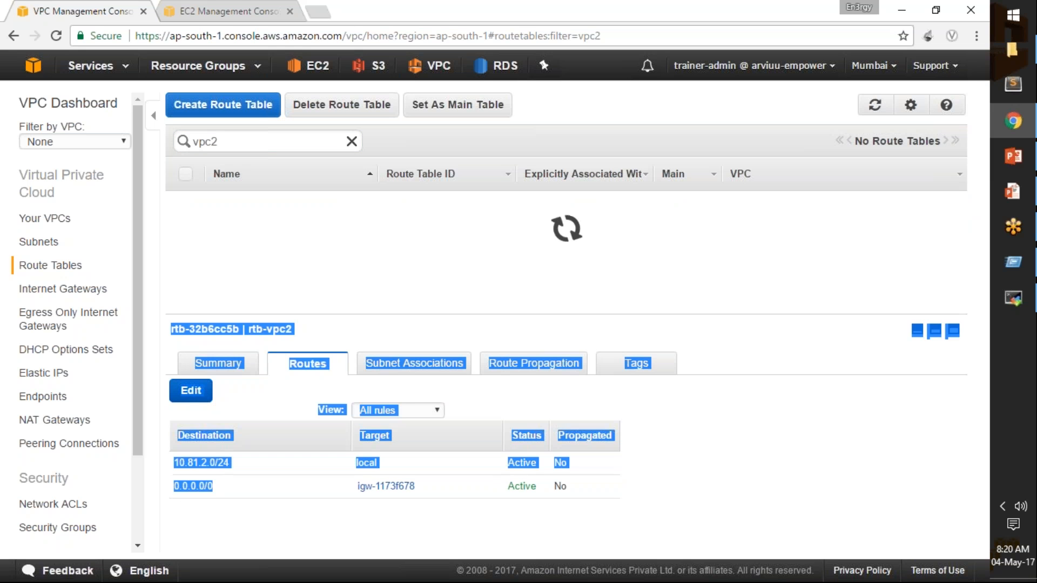
left_click(216, 511)
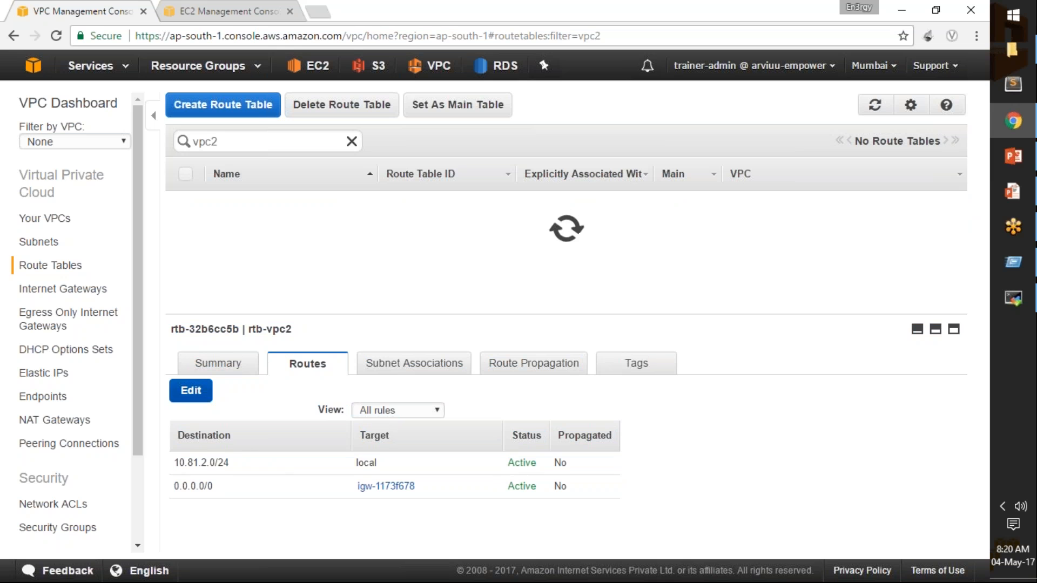
left_click(191, 390)
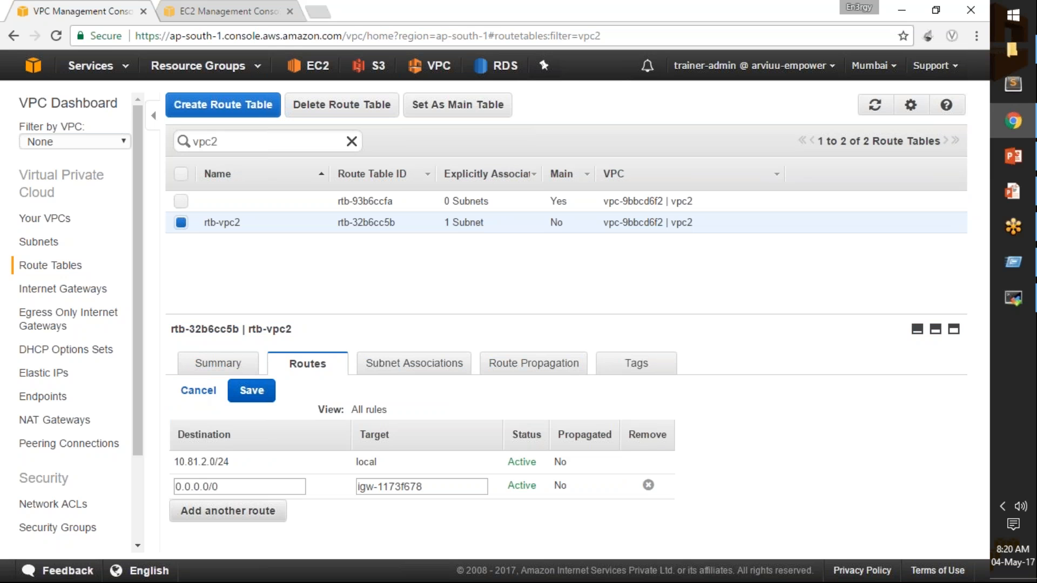
left_click(230, 512)
left_click(240, 512)
type("10.81.")
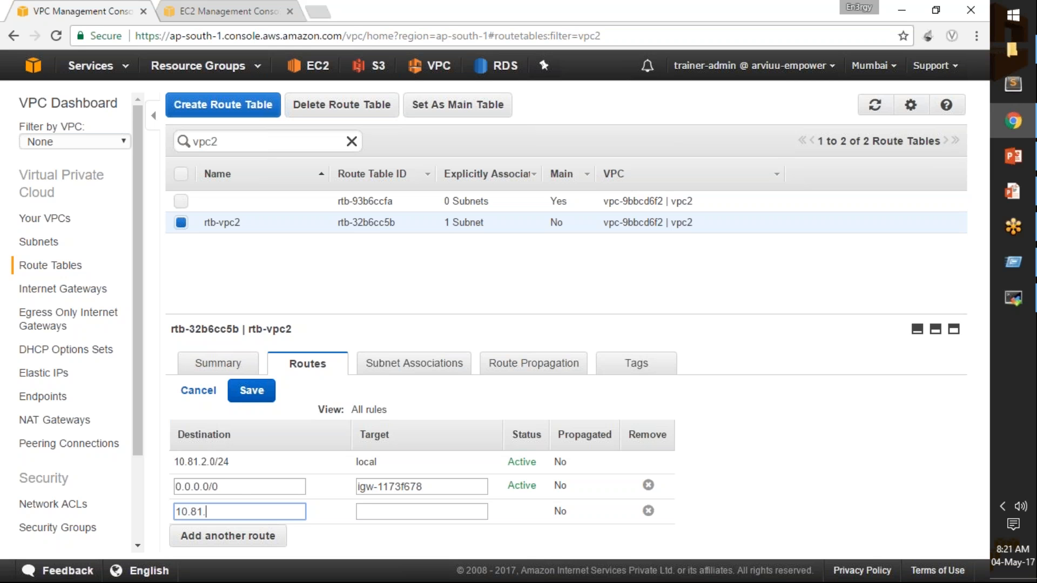
type("1.0/24")
Target the 10.81.1.0/24 route to peering connection vpc1-peered-to-vpc2 and save rtb-vpc2's routes.
left_click_drag(246, 510, 176, 511)
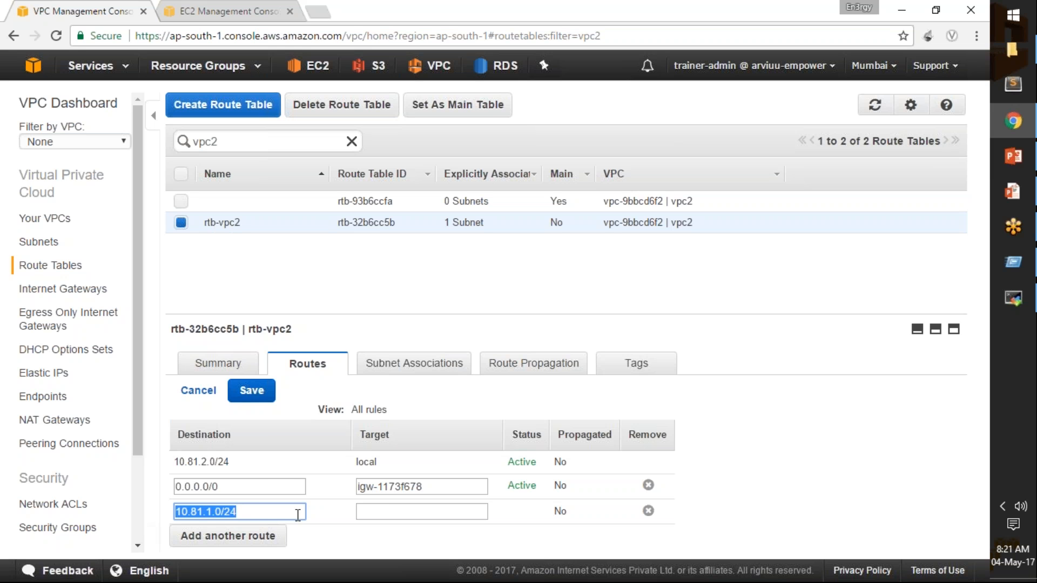
left_click(369, 511)
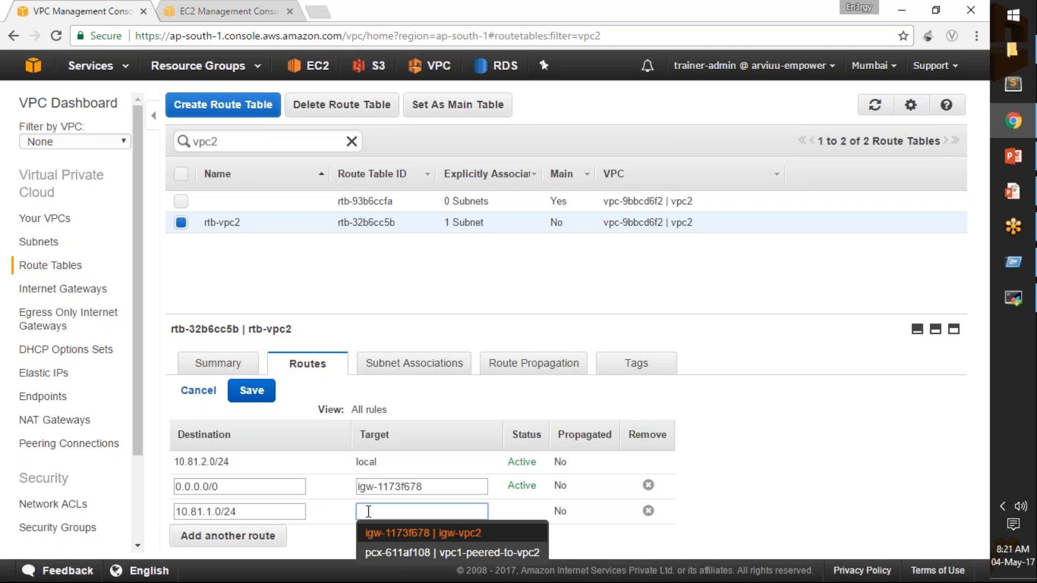
left_click(366, 553)
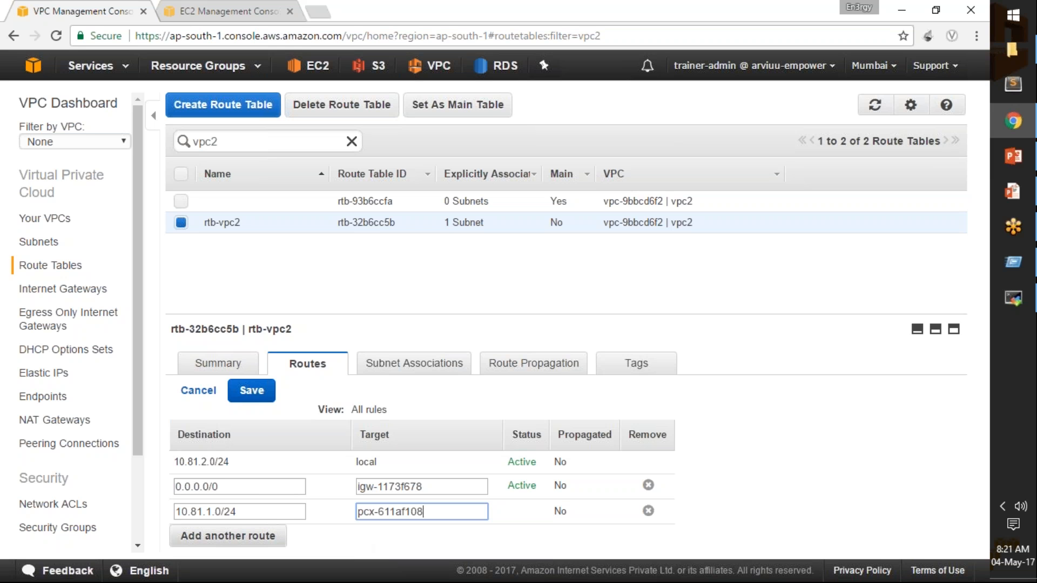
left_click(251, 391)
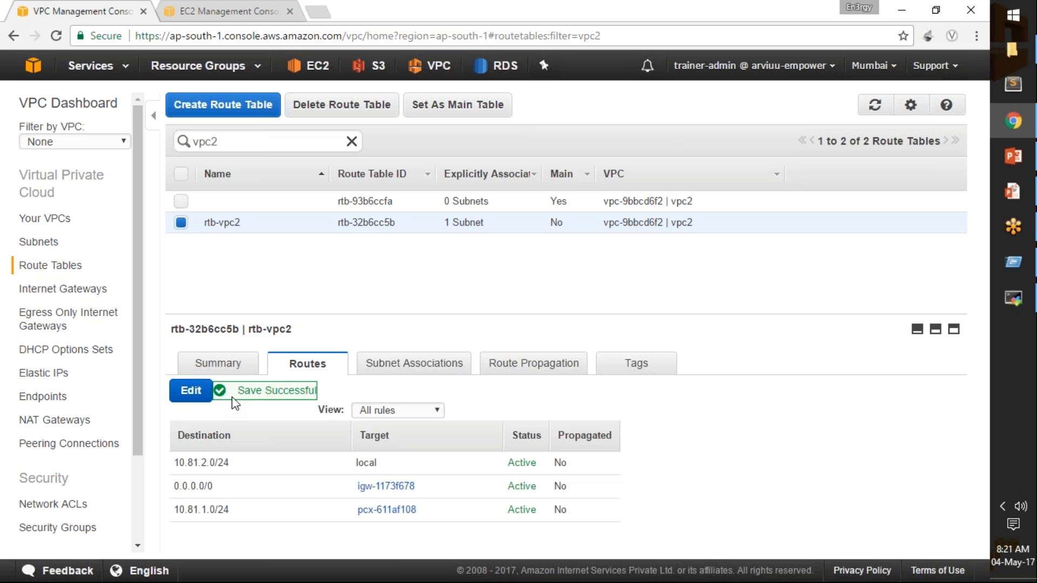
Filter the route tables by vpc1 and select the route table vpc1-rtb.
left_click(232, 144)
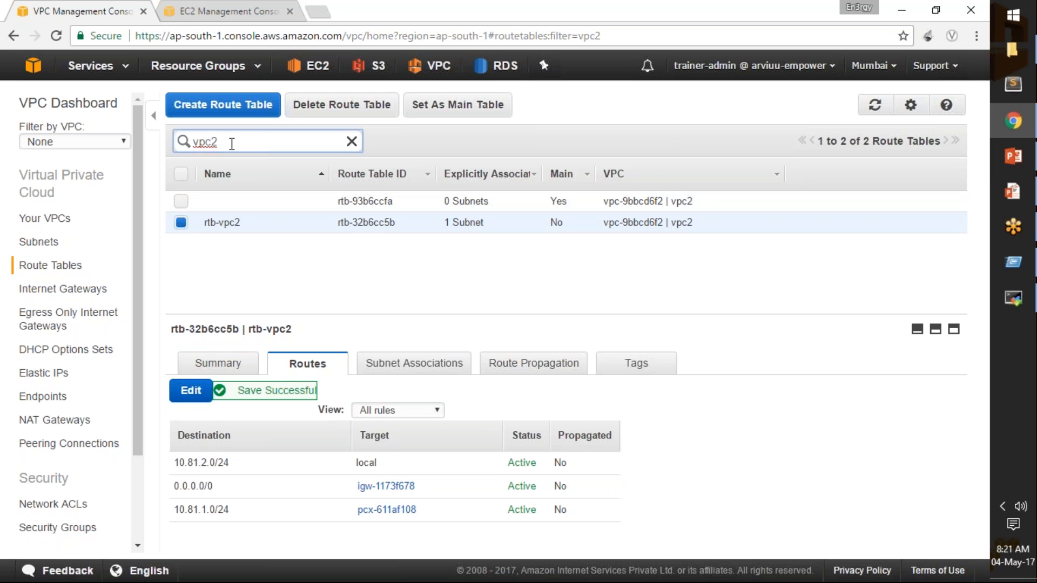
key("BackSpace")
type("1")
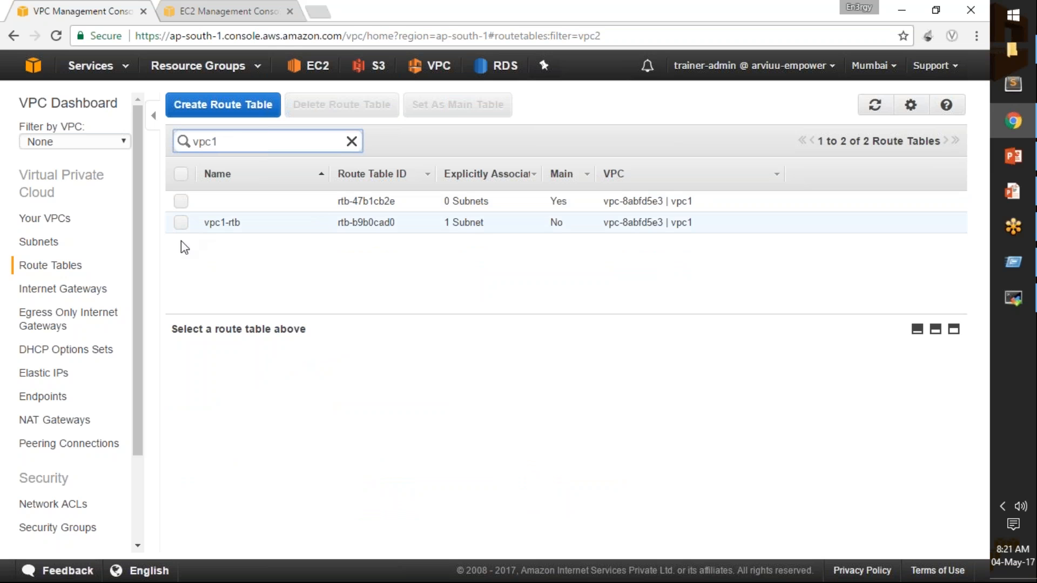
left_click(180, 226)
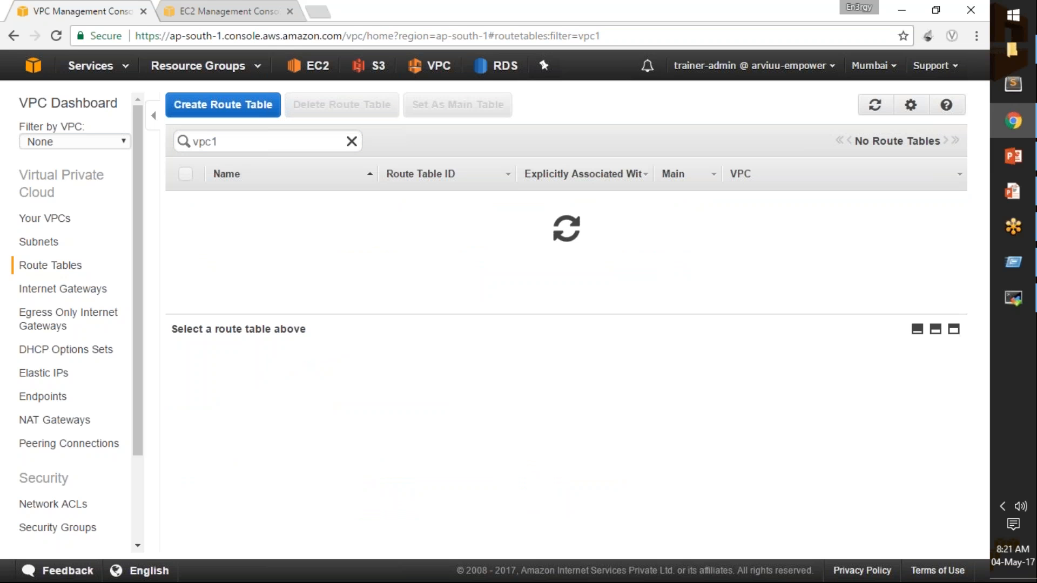
left_click(181, 223)
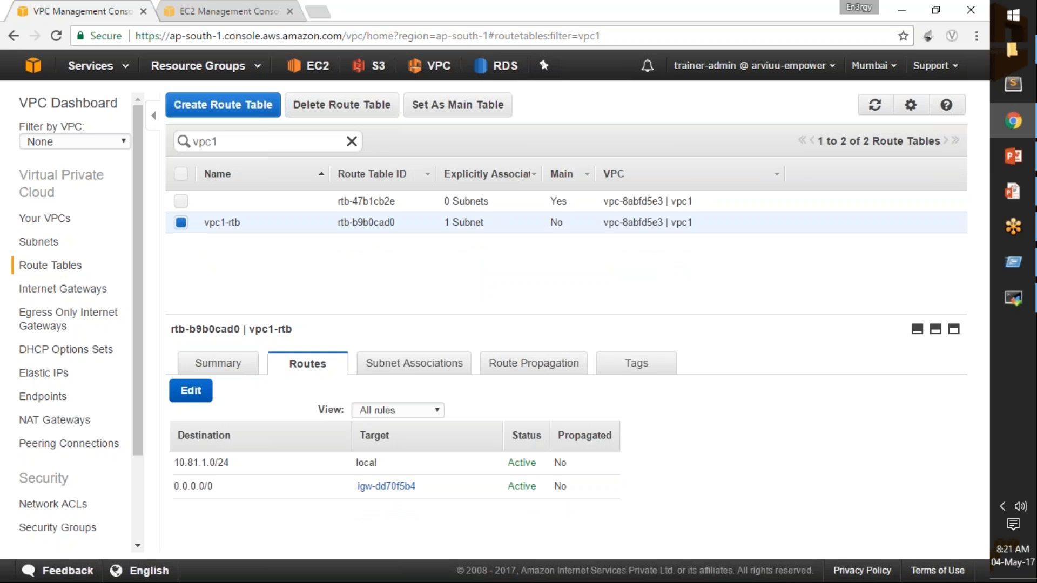
Edit the routes of vpc1-rtb and add a route with destination 10.81.2.0/24.
left_click(190, 390)
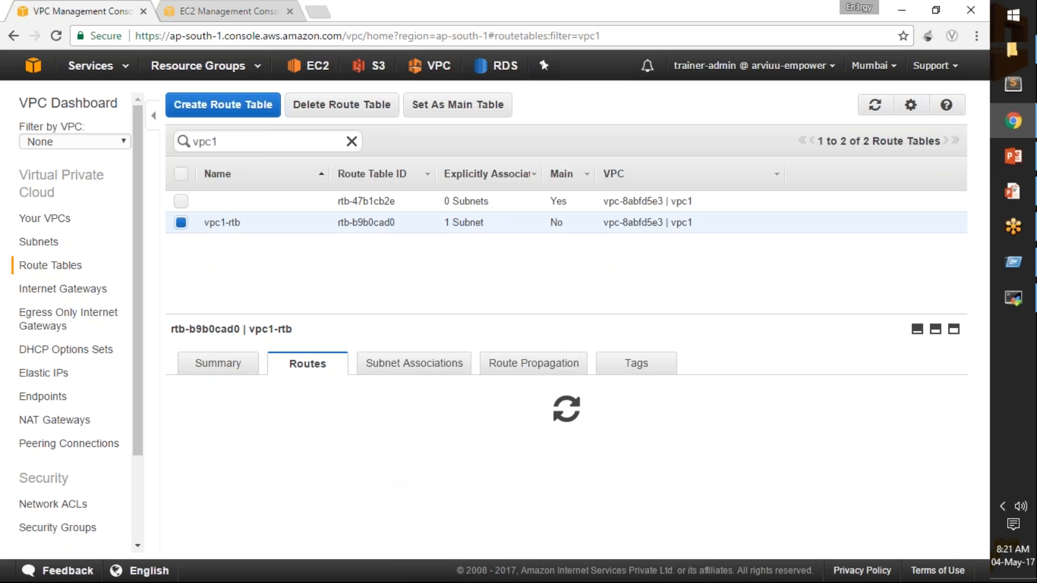
left_click(254, 513)
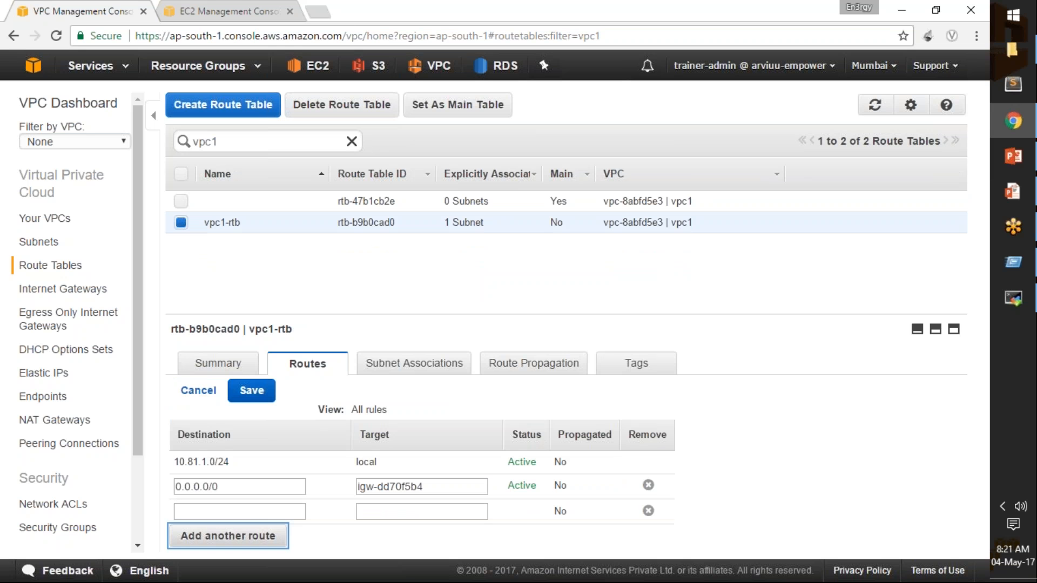
type("10.81.1.0/24")
key("Left")
key("Left")
key("Left")
key("Left")
key("Left")
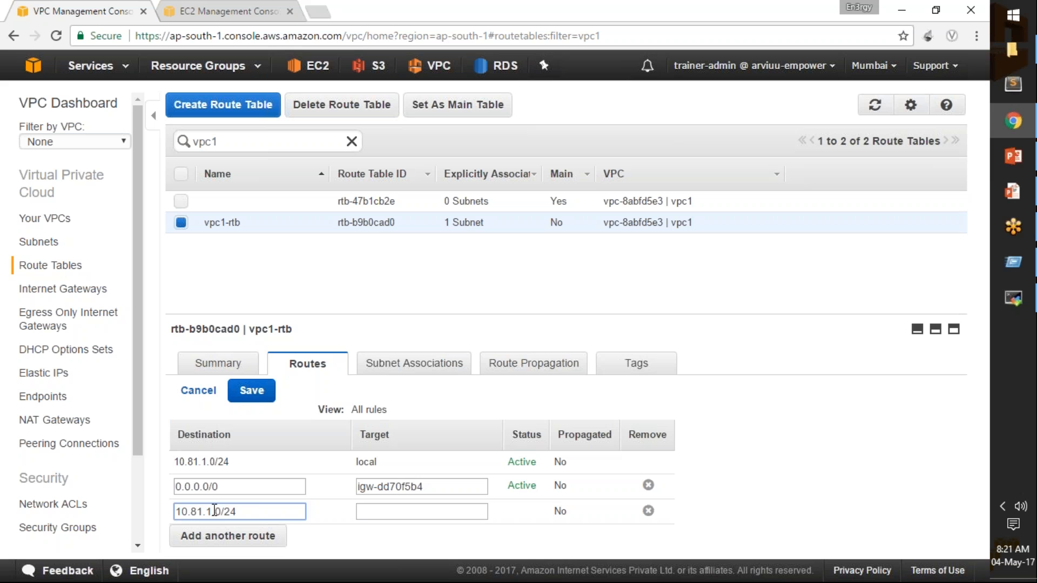
key("BackSpace")
type("2")
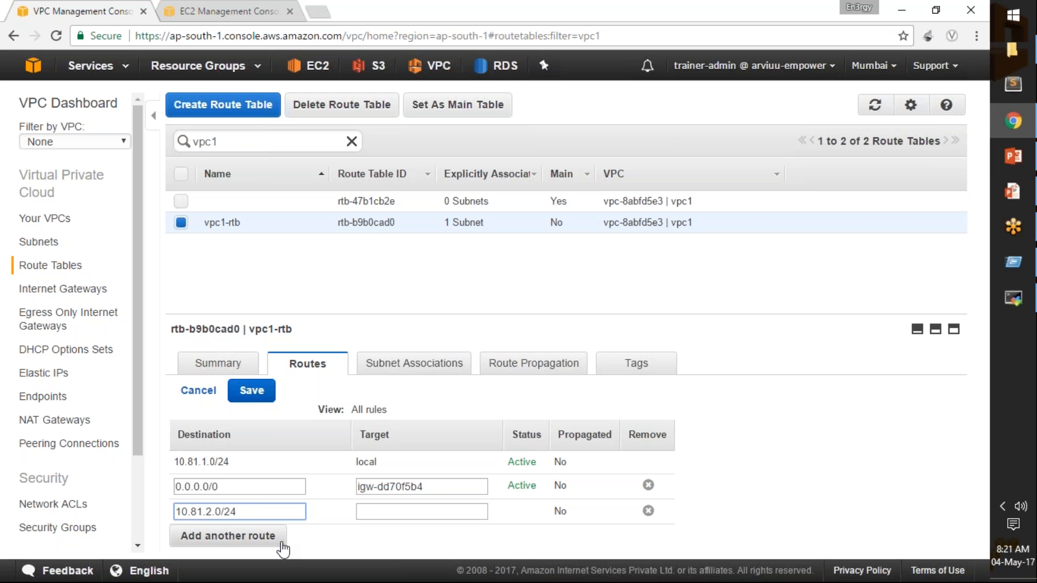
Target the 10.81.2.0/24 route to peering connection pcx-611af108 and save vpc1-rtb's routes.
left_click(379, 511)
left_click(365, 553)
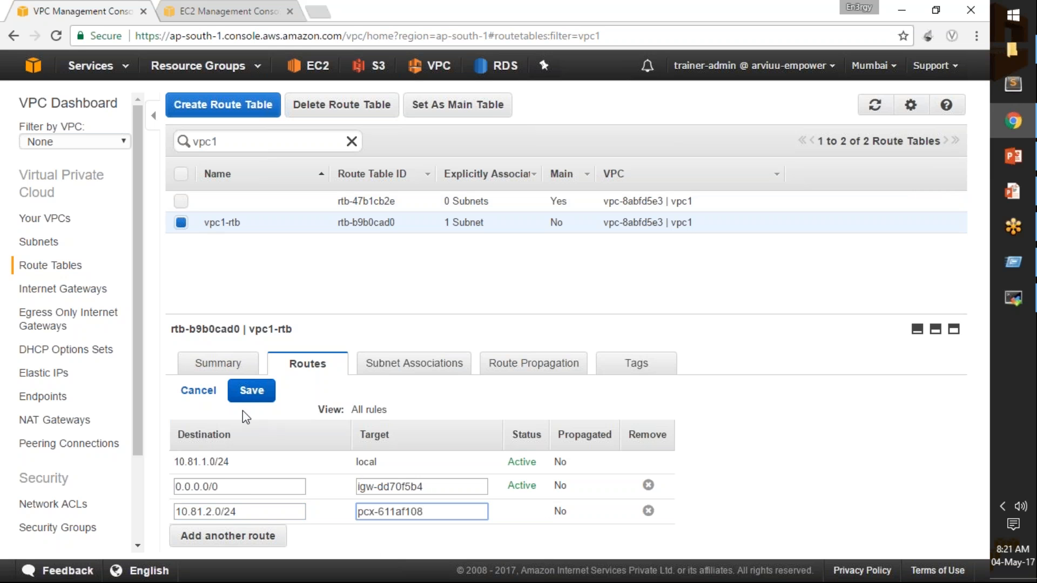
left_click(249, 396)
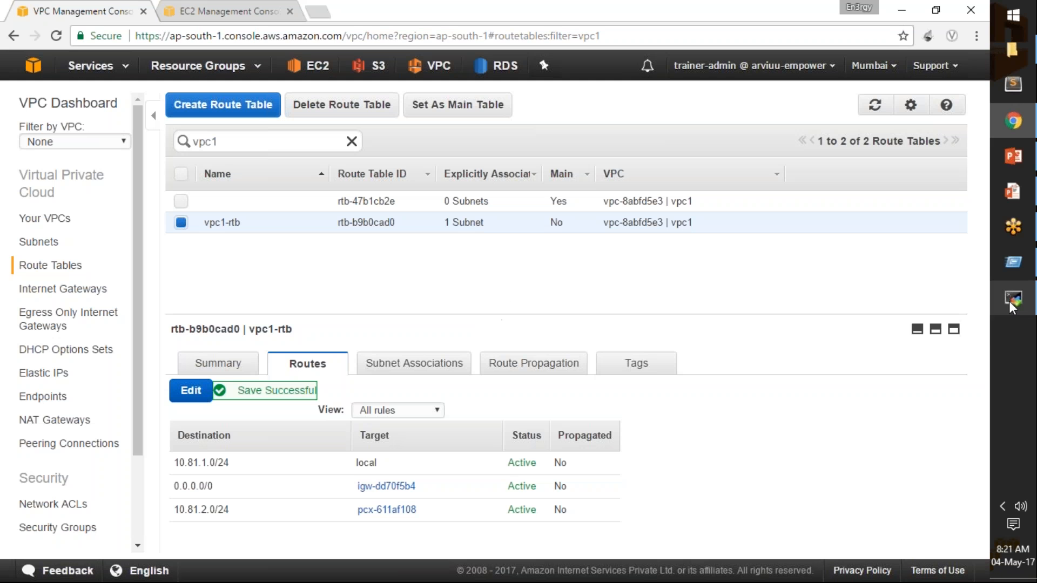
Switch to the pubInst terminal to check the running ping, move its window aside and return to the VPC console.
mouse_move(1010, 300)
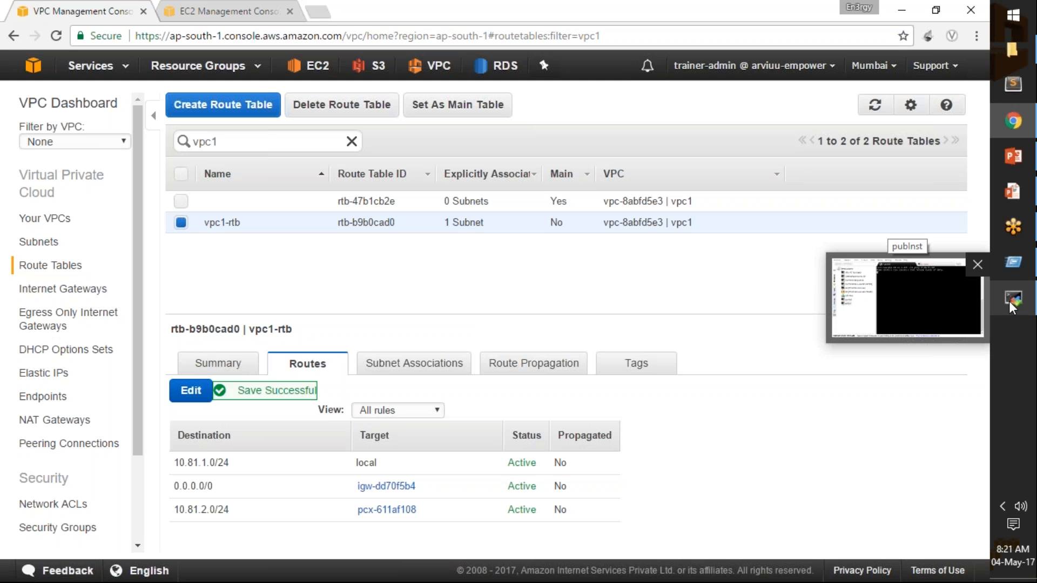
left_click(1010, 300)
left_click_drag(482, 130, 550, 139)
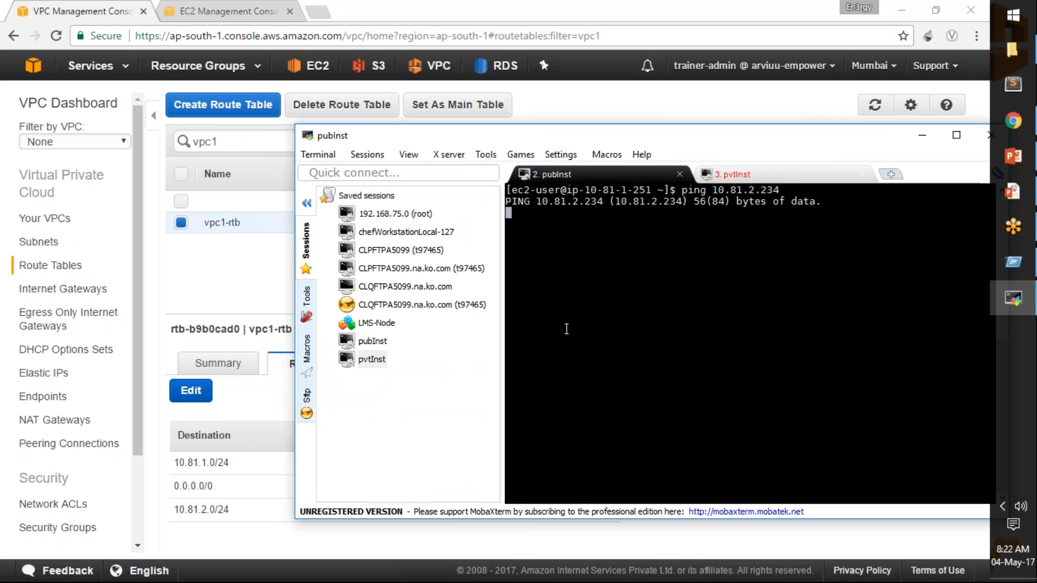
left_click(233, 282)
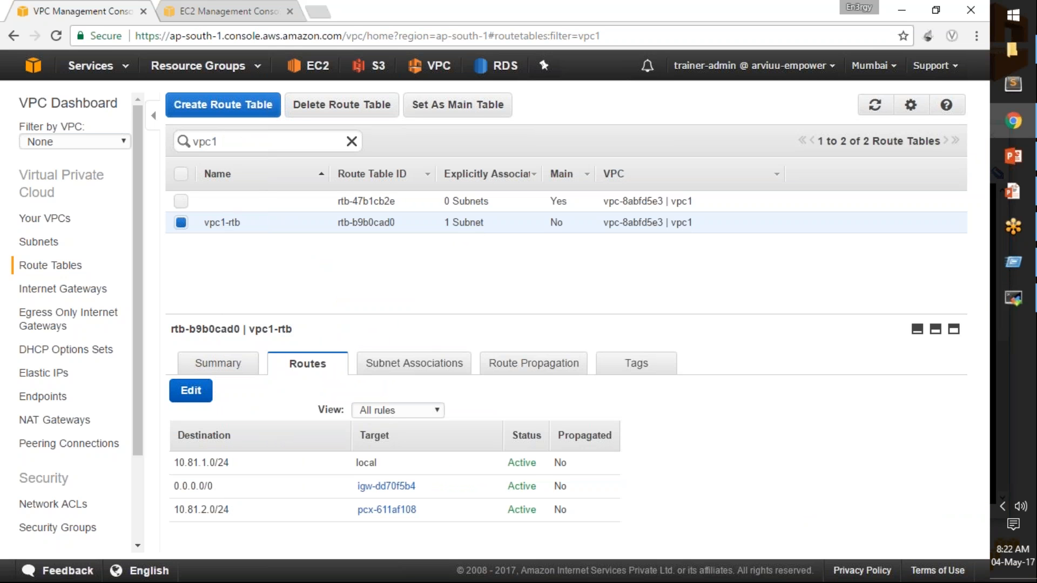
Stop the running ping in the pubInst terminal and ping 10.81.2.234 again.
left_click(1013, 298)
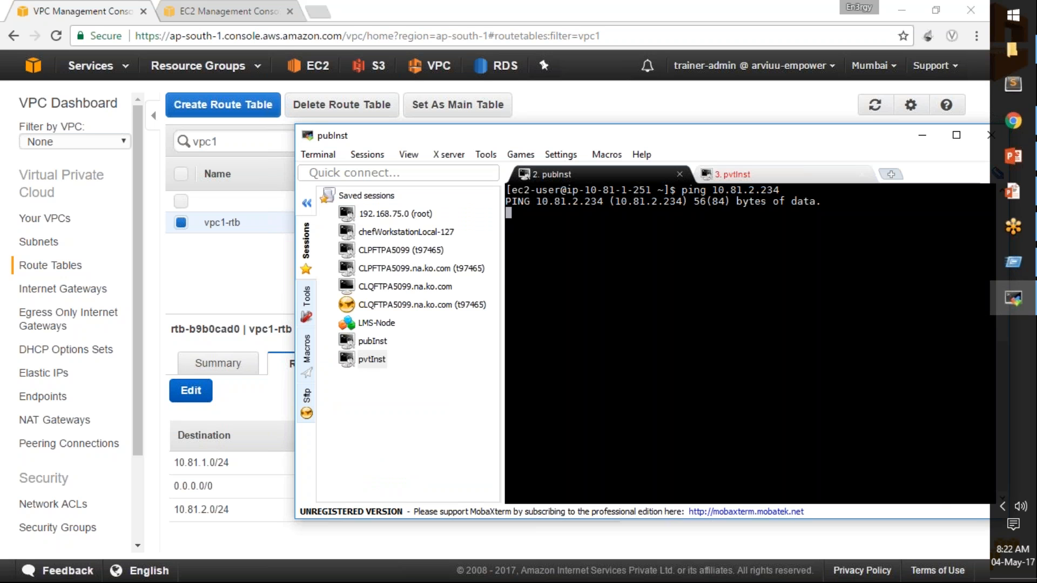
key("ctrl+c")
type("ping ")
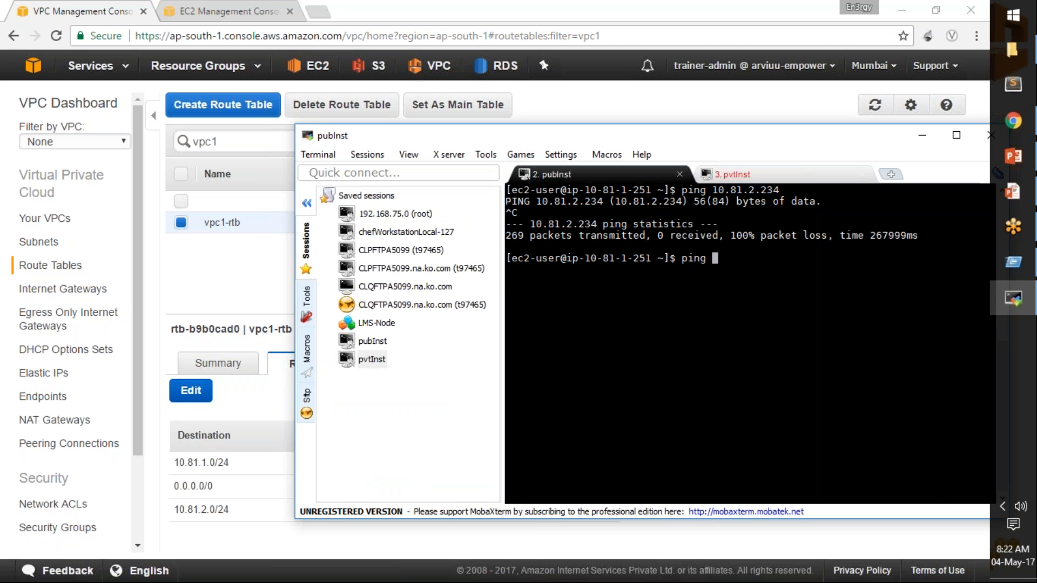
type("10.81.2.234")
key("Return")
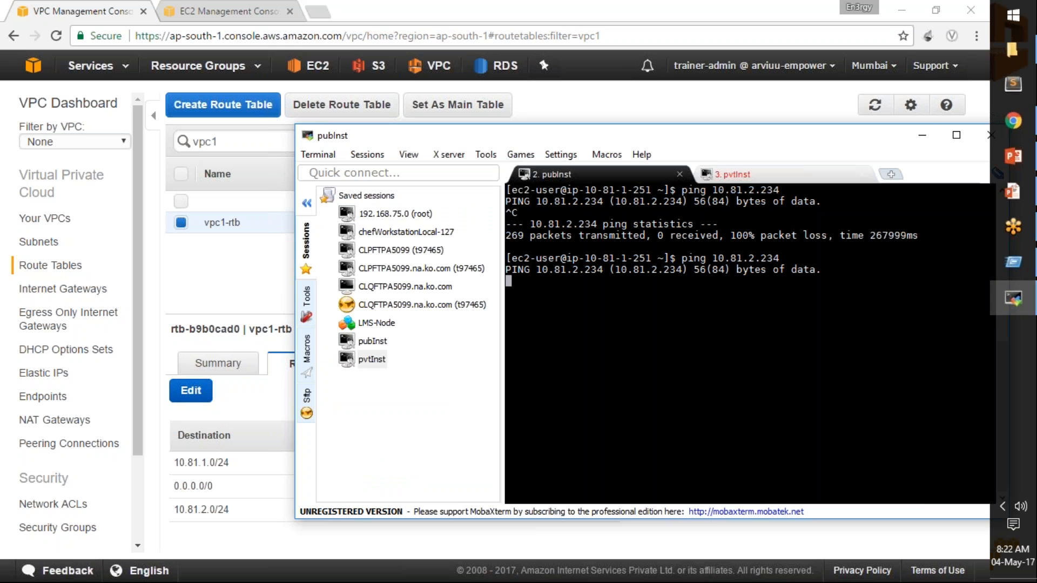
Clear the route table filter in the VPC console, review rtb-vpc2's routes and open the list of peering connections.
left_click(188, 271)
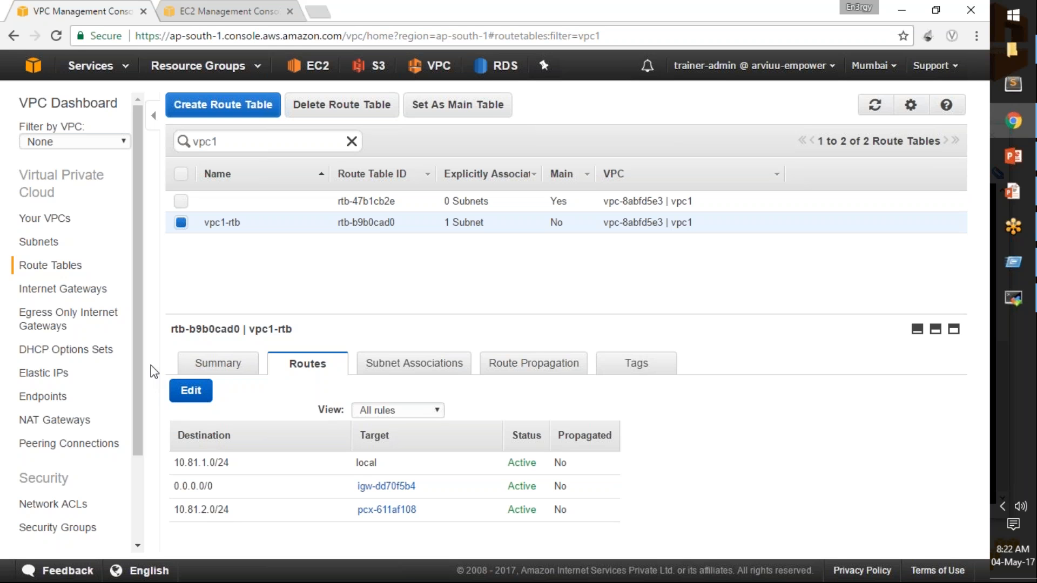
left_click(352, 141)
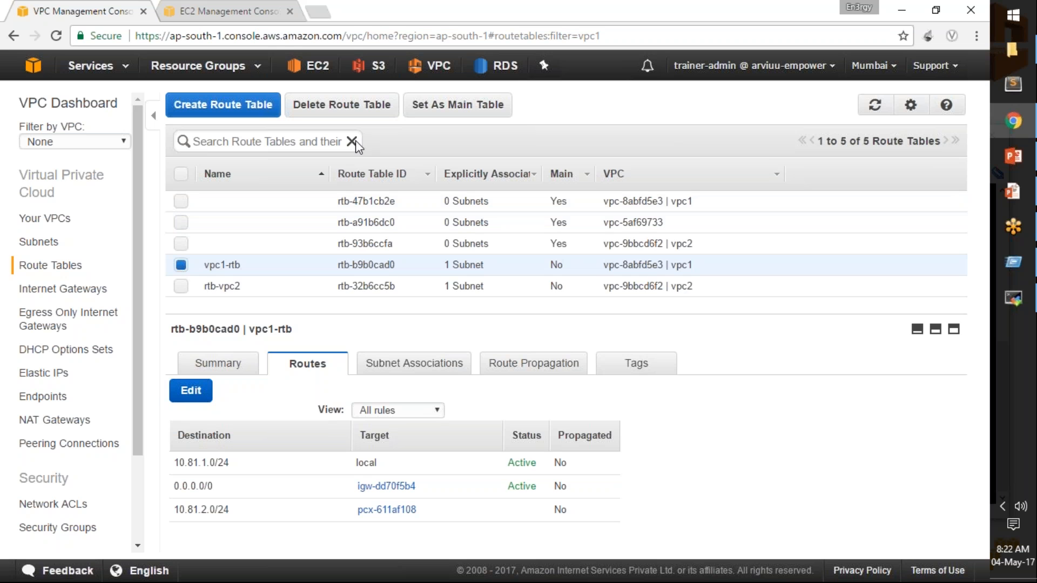
left_click(182, 283)
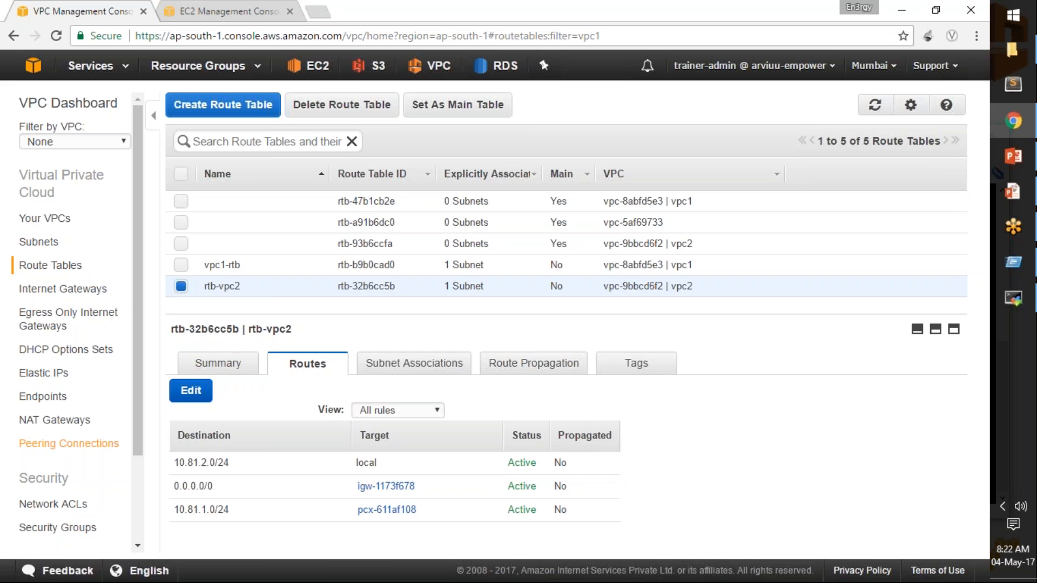
left_click(68, 444)
Return to the pubInst terminal, stop the ping and start an SSH connection to 10.81.2.234.
left_click(1007, 301)
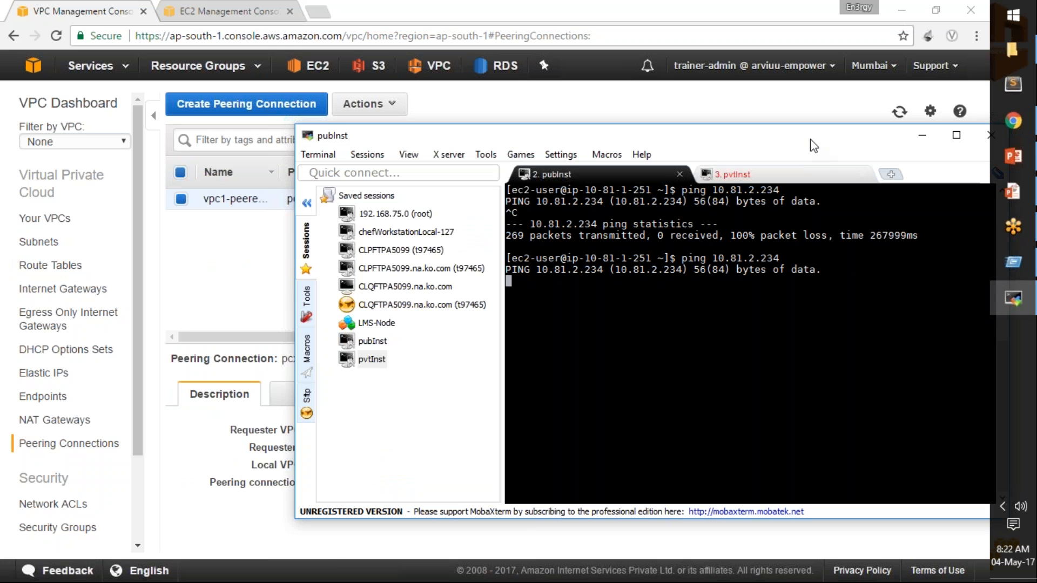
key("ctrl+c")
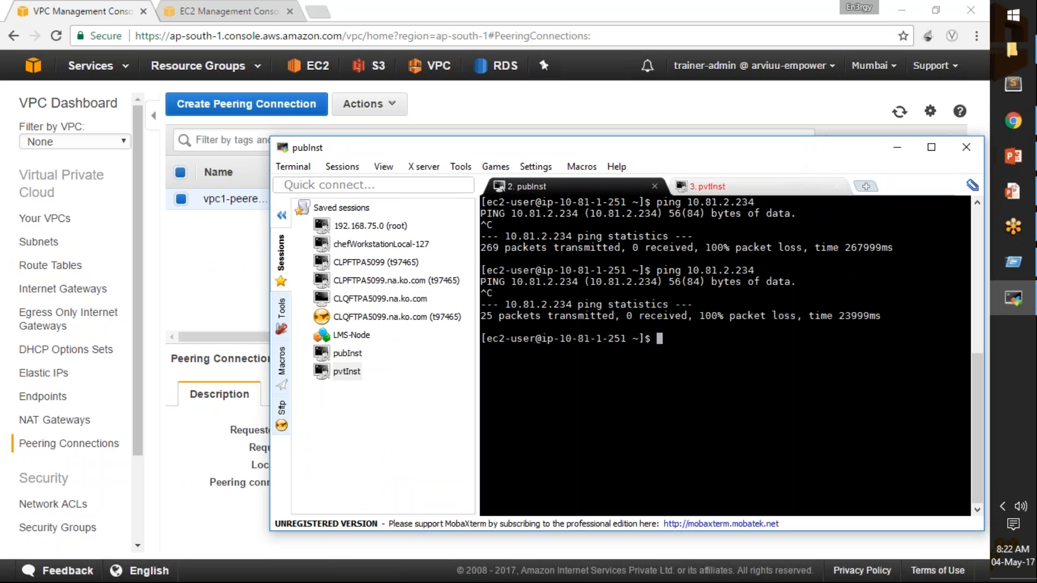
type("ssh")
double_click(716, 270)
right_click(716, 270)
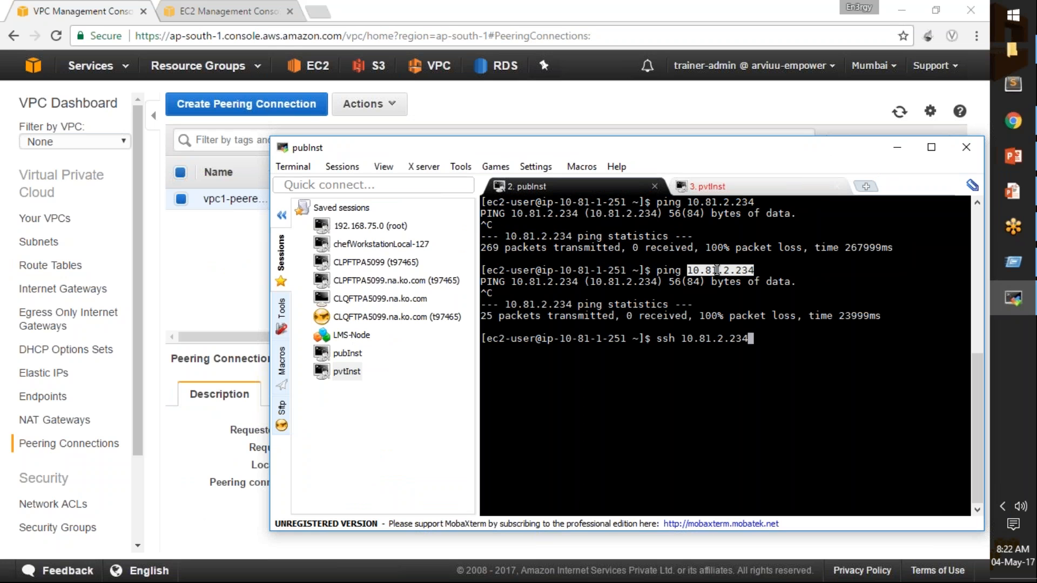
key("Return")
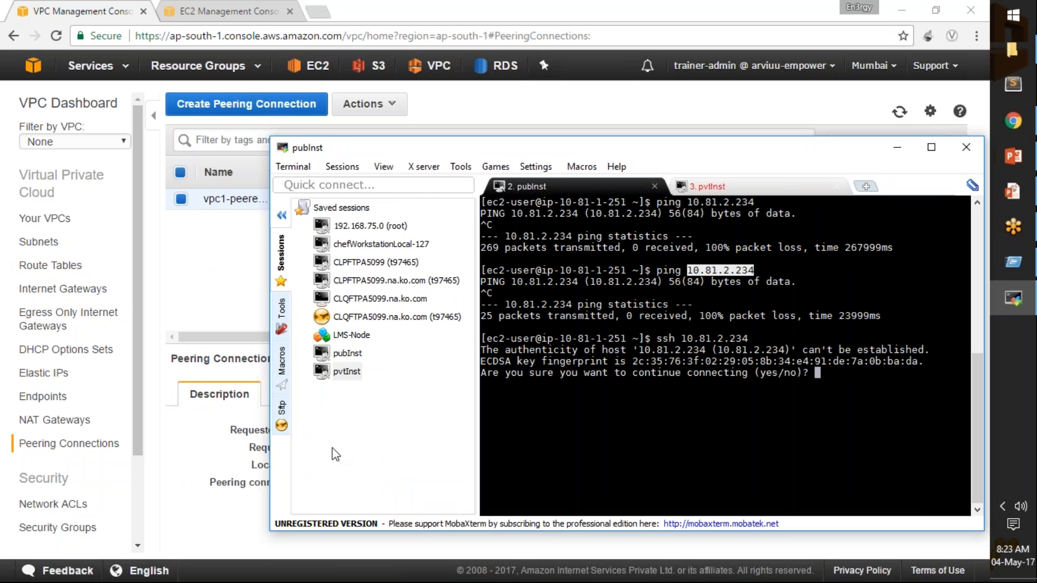
In the VPC console, add an All ICMP - IPv4 inbound rule to vpc2's default security group.
left_click(54, 530)
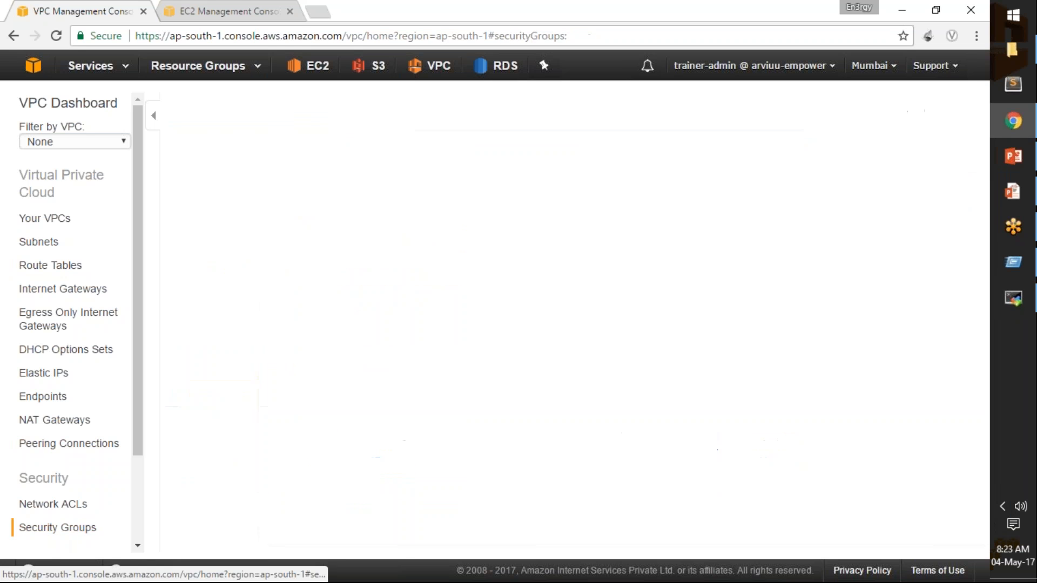
left_click(189, 394)
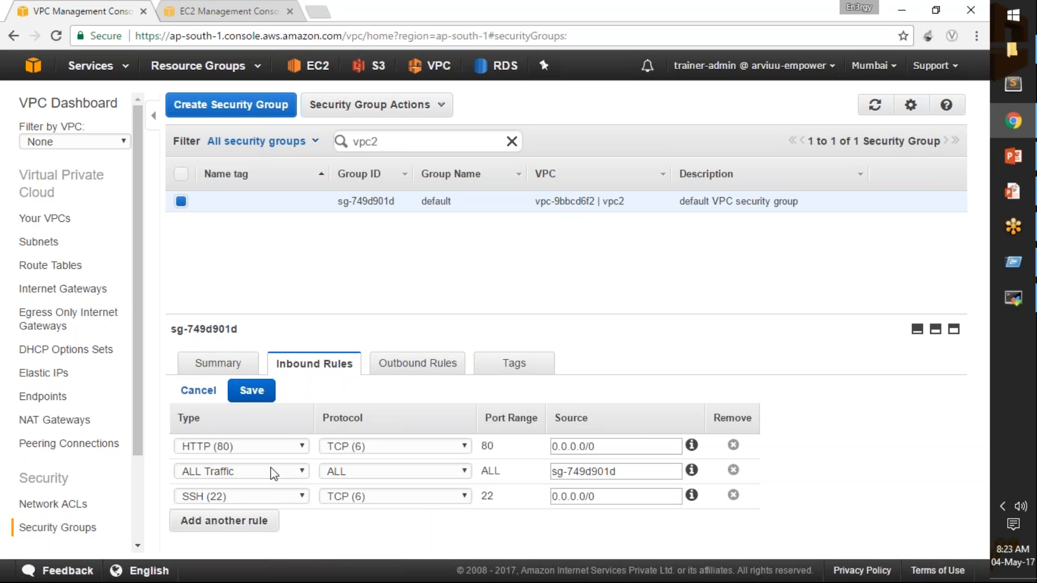
left_click(259, 521)
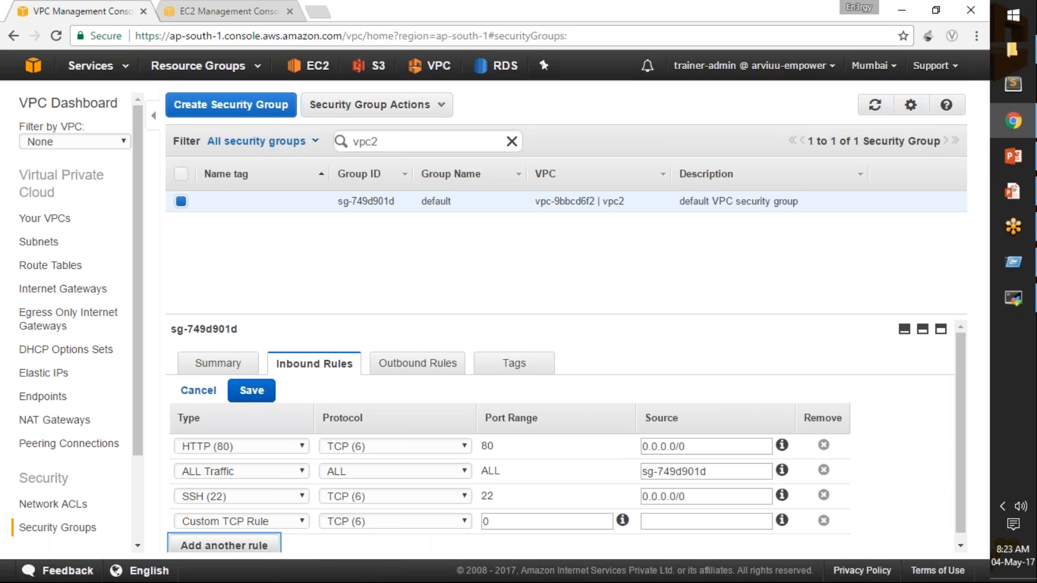
left_click(204, 523)
key("i")
key("i")
key("i")
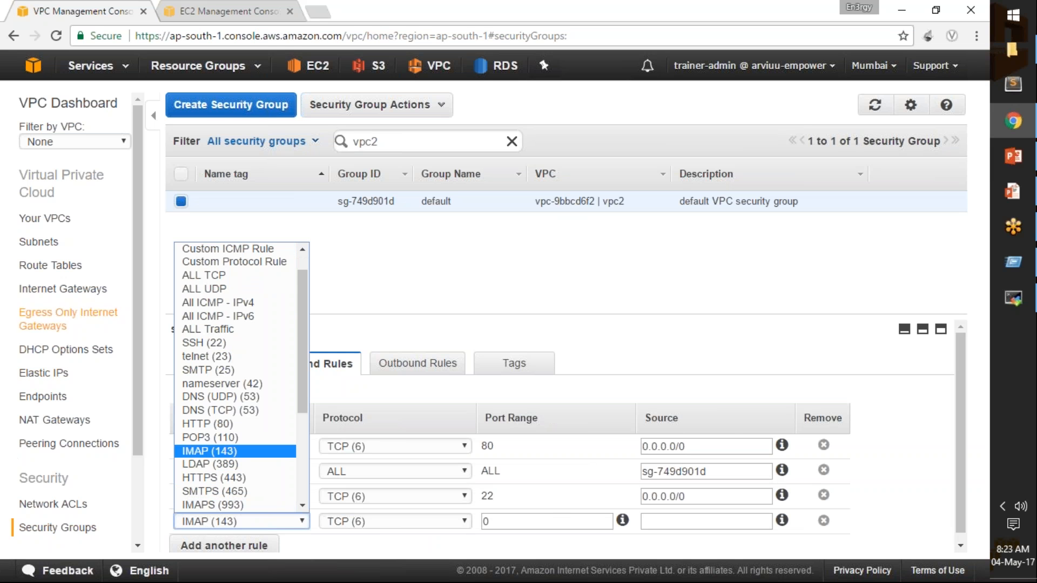
left_click(216, 302)
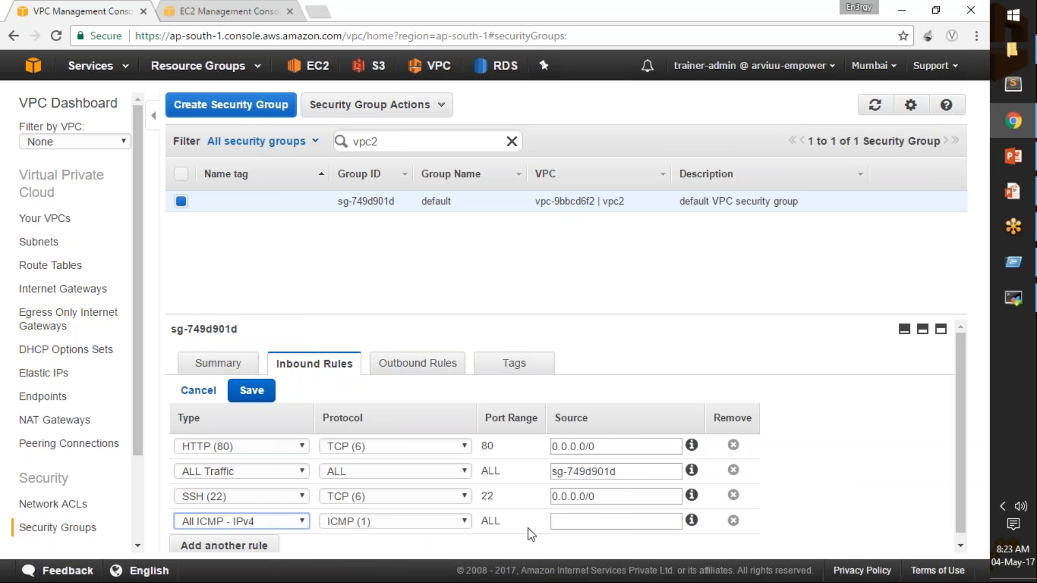
Set the ICMP rule's source to 0.0.0.0/0, copied from the SSH rule, and save the inbound rules.
left_click(595, 522)
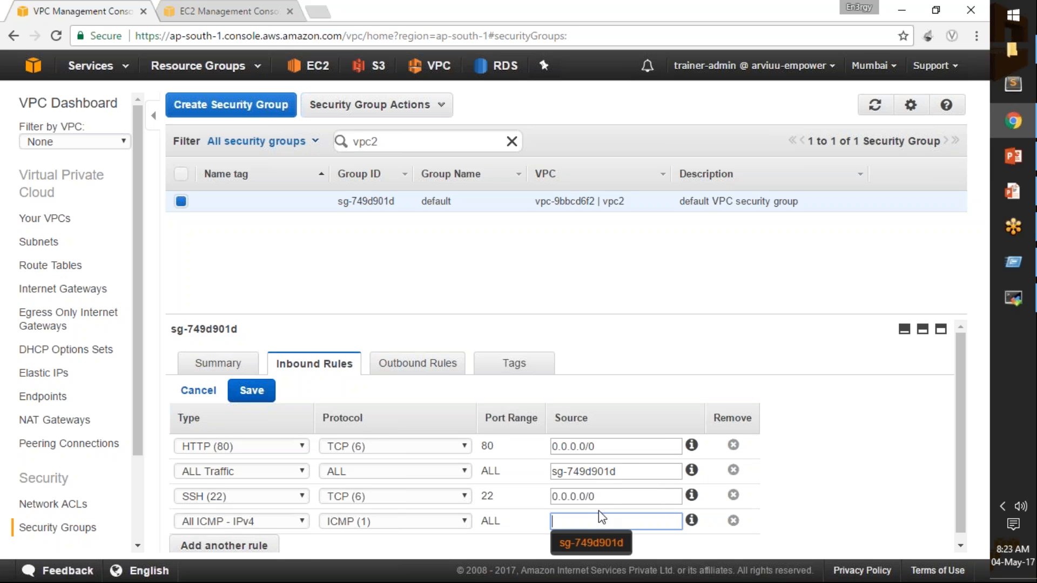
left_click_drag(684, 496, 539, 498)
key("ctrl+c")
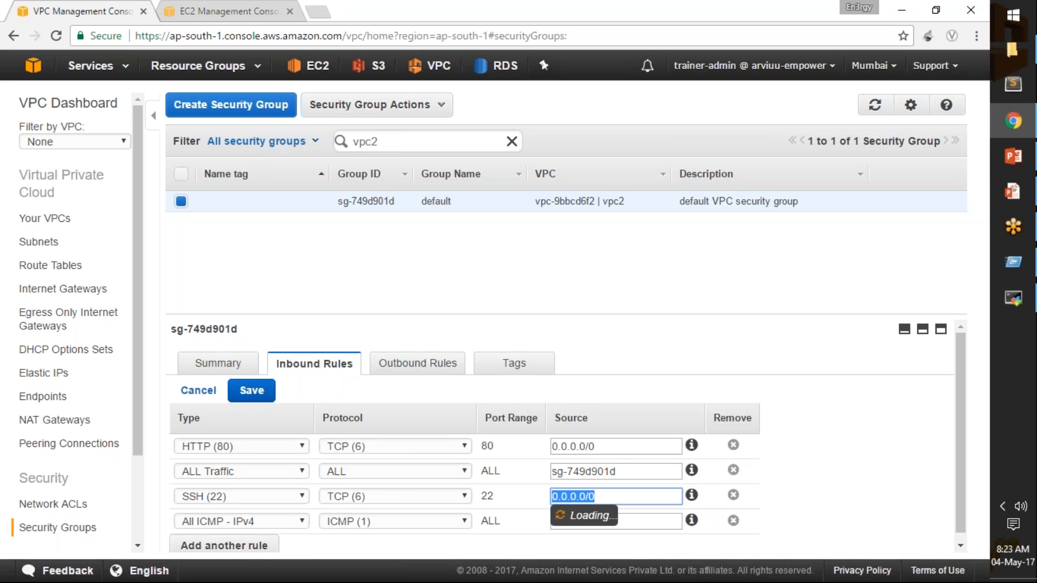
left_click(647, 523)
key("ctrl+v")
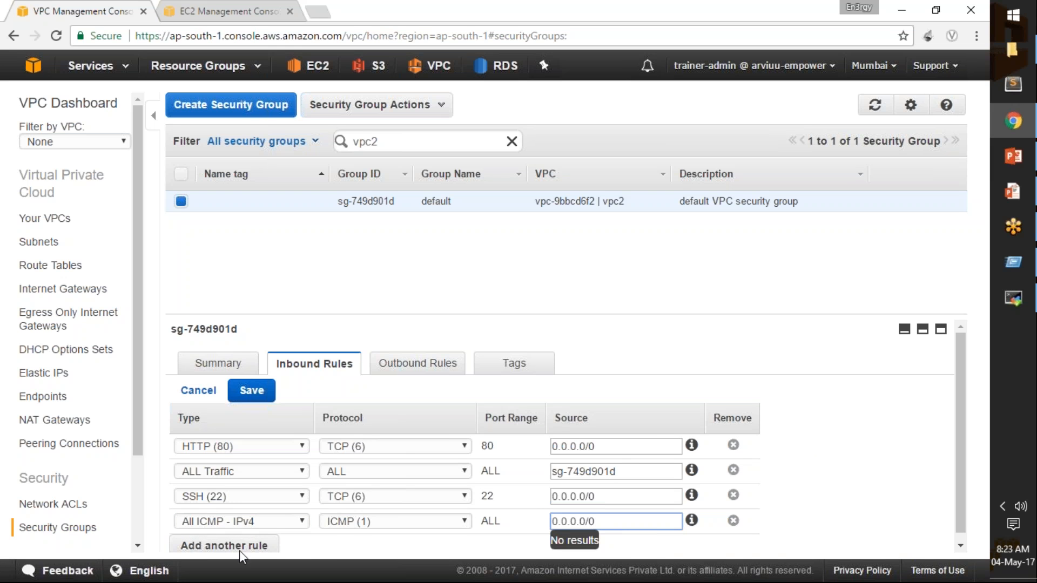
left_click(251, 390)
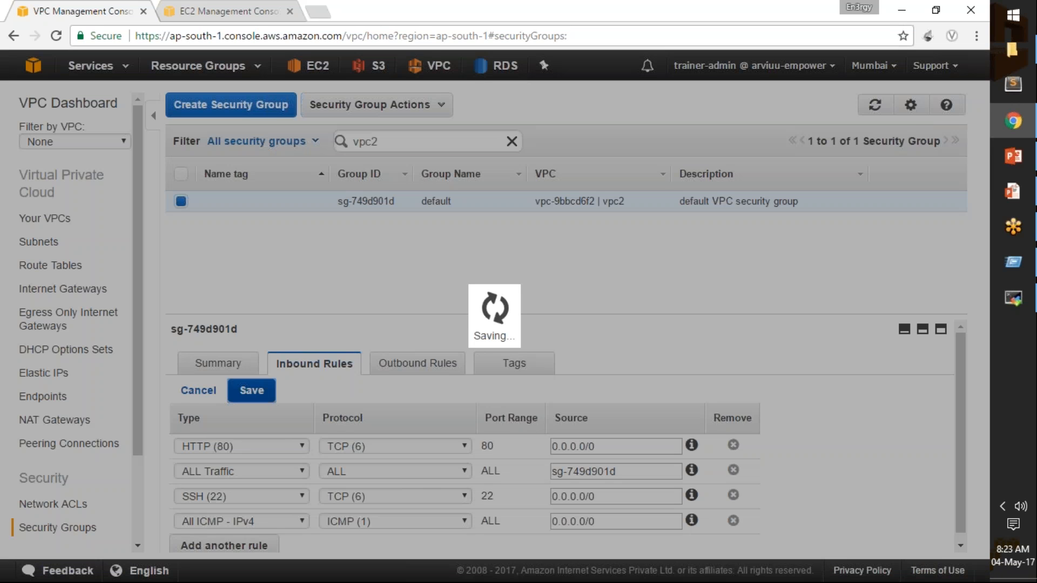
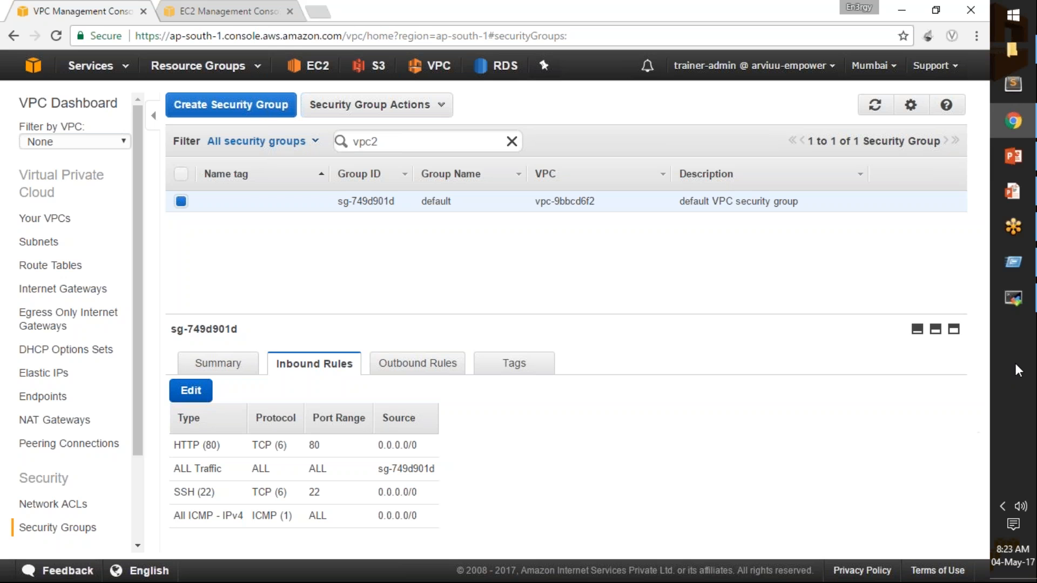
Return to the pubInst terminal, answer yes to accept 10.81.2.234's host key and review the SSH command's user and target address.
left_click(1020, 307)
type("yes")
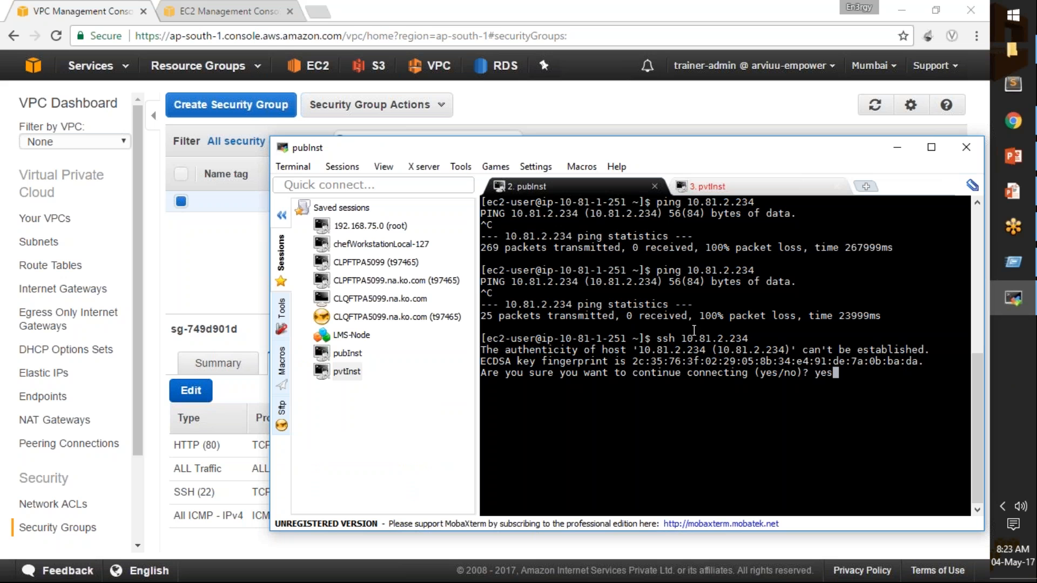
left_click_drag(560, 339, 615, 339)
key("Return")
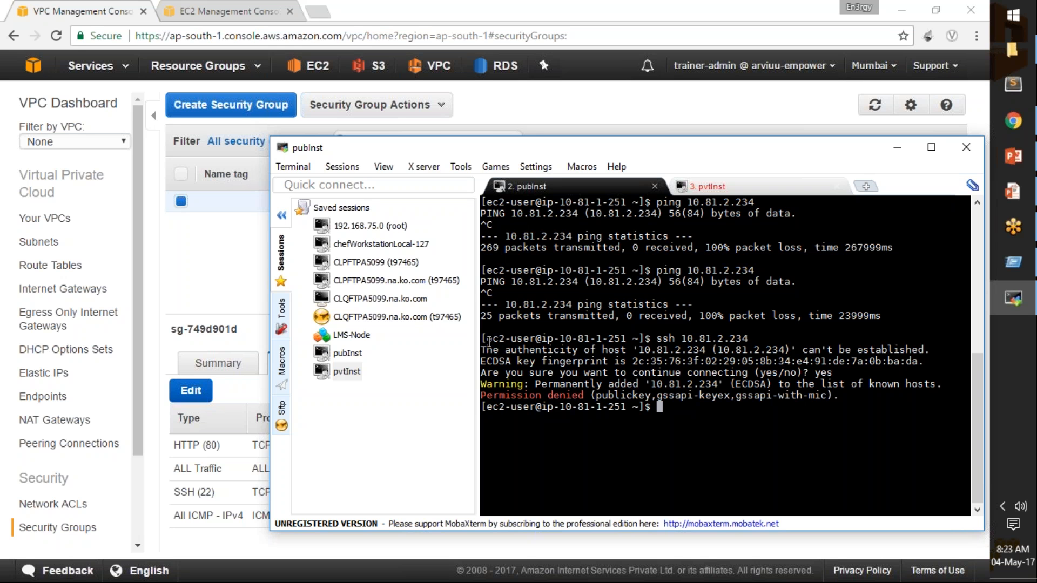
left_click_drag(487, 339, 541, 340)
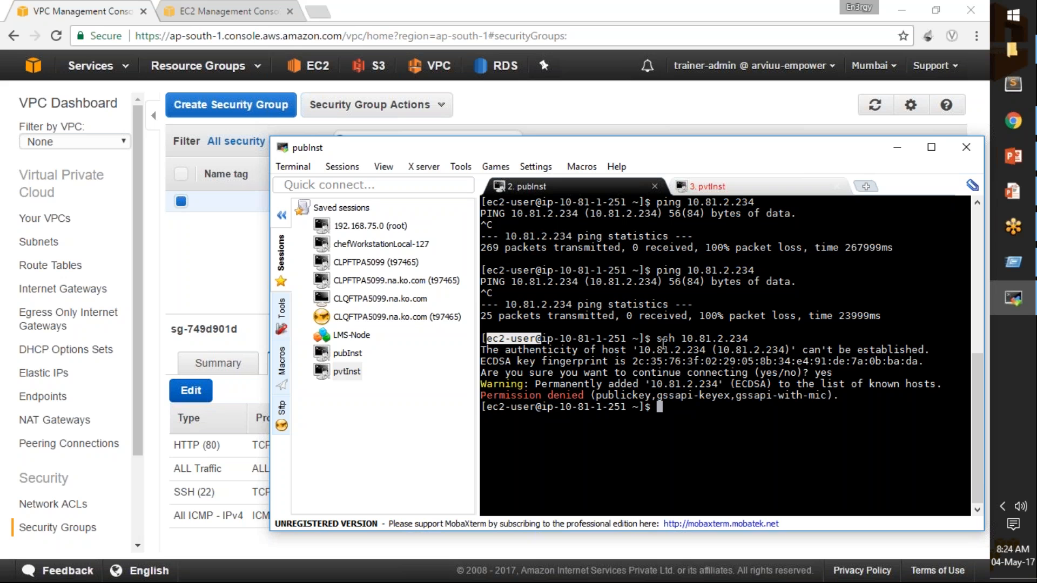
left_click_drag(655, 338, 749, 338)
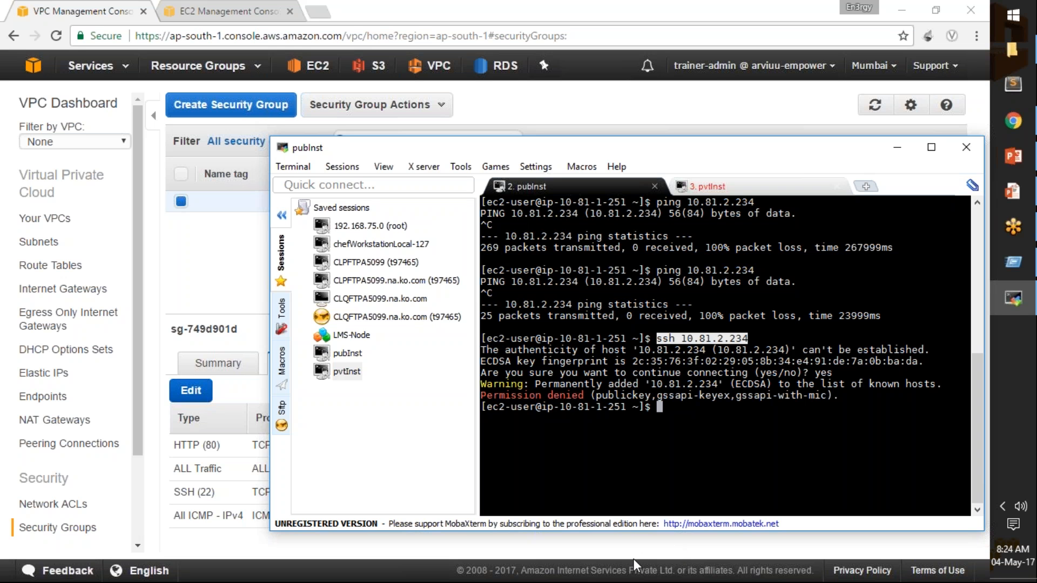
left_click(462, 532)
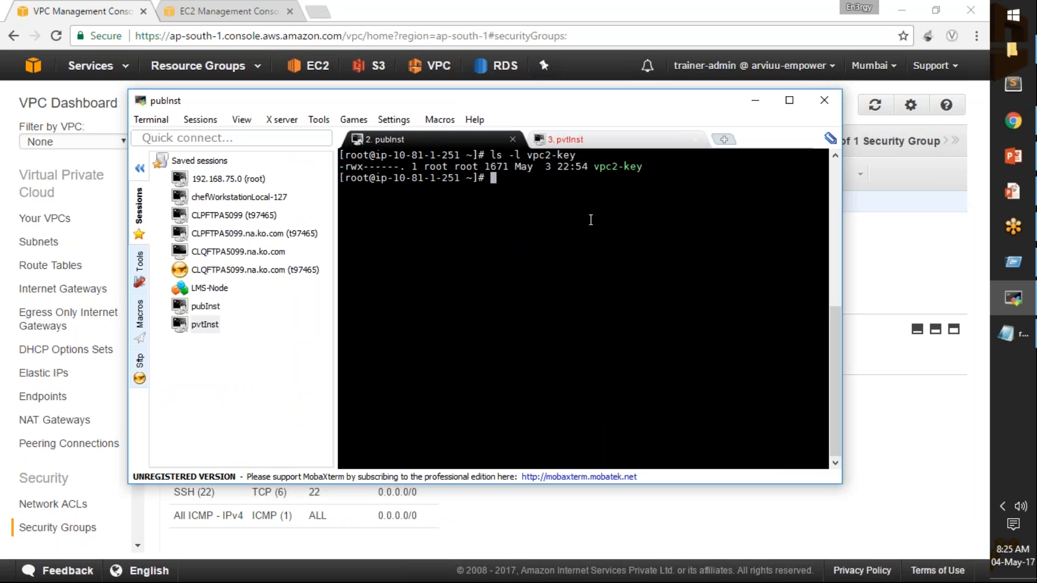
In the root shell, begin an SSH command with identity file vpc2-key for ec2-user at an address in 10.81.2.
type("ssh -i vpc")
key("Tab")
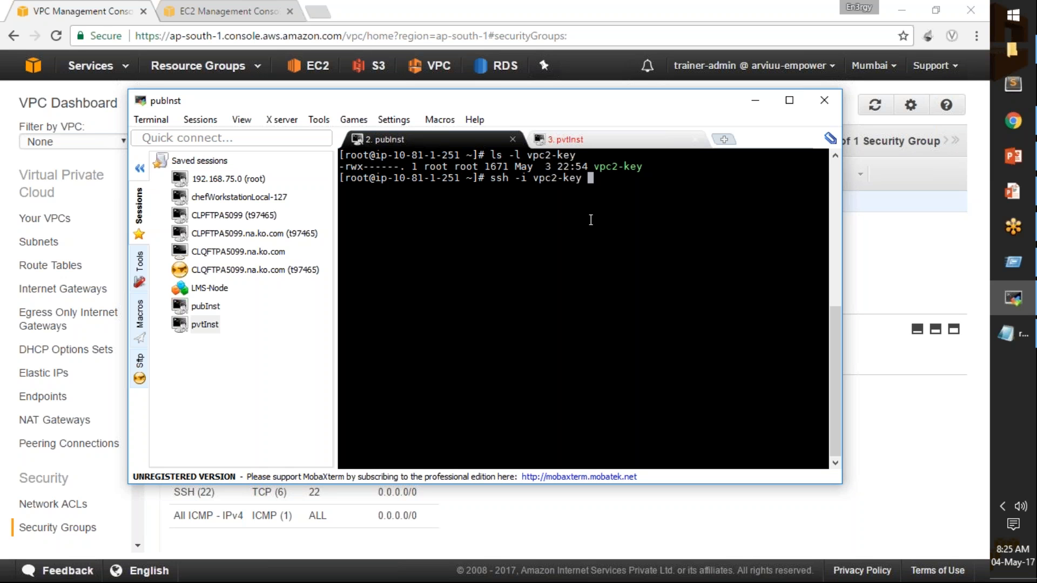
type("ec2-user@10.81.2.")
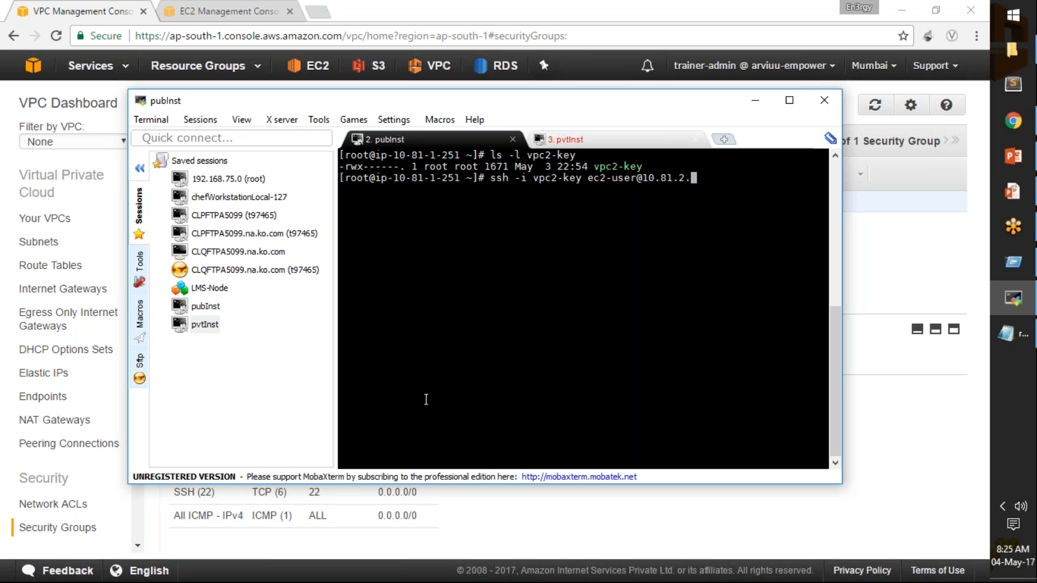
Look up vpc2-Inst's private IP in the EC2 console, complete the SSH address as 10.81.2.234 in the terminal and connect, accepting the host key.
left_click(232, 3)
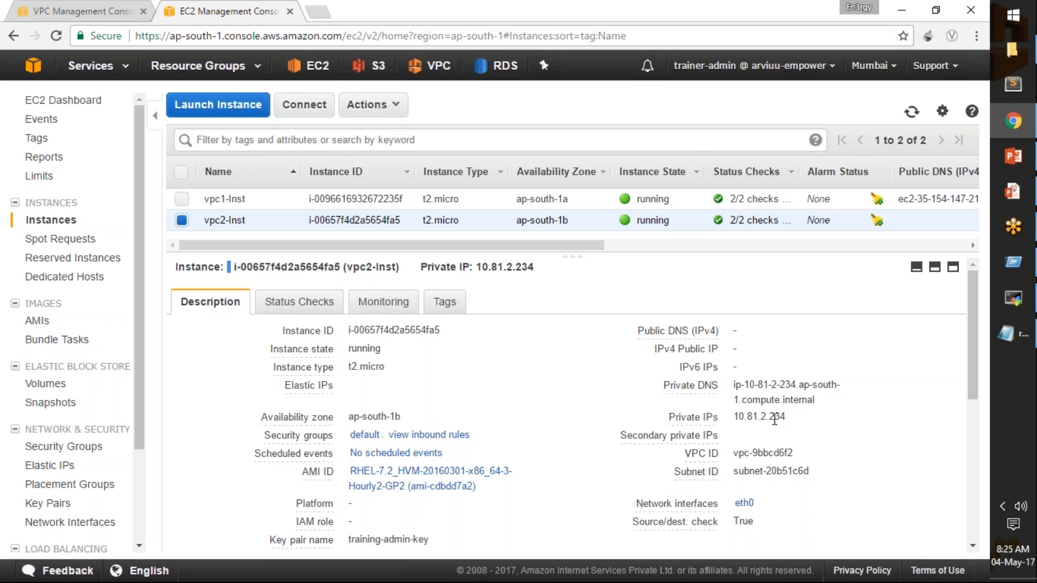
key("alt+Tab")
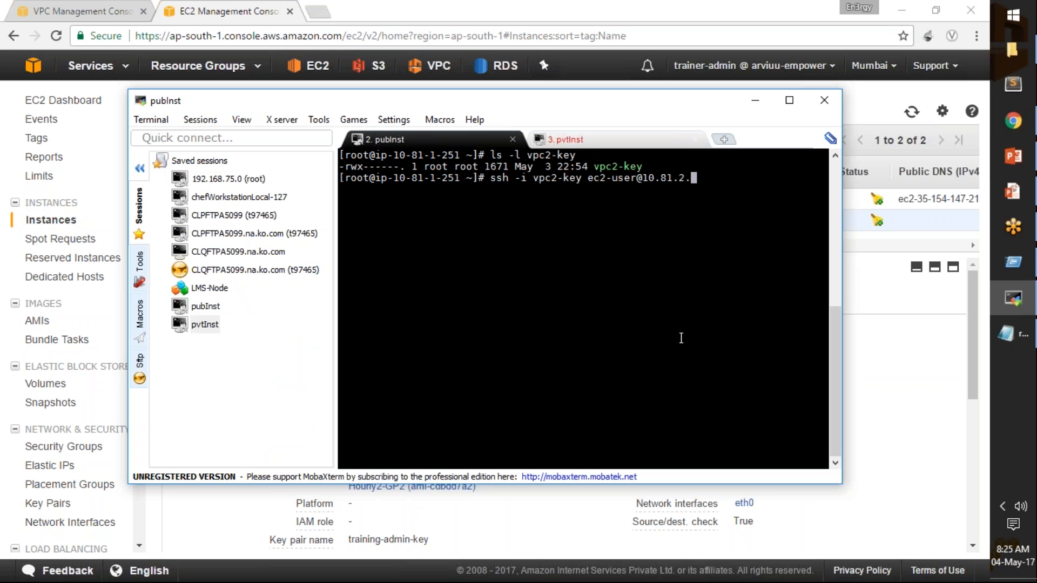
type("234")
key("Return")
type("yes")
key("Return")
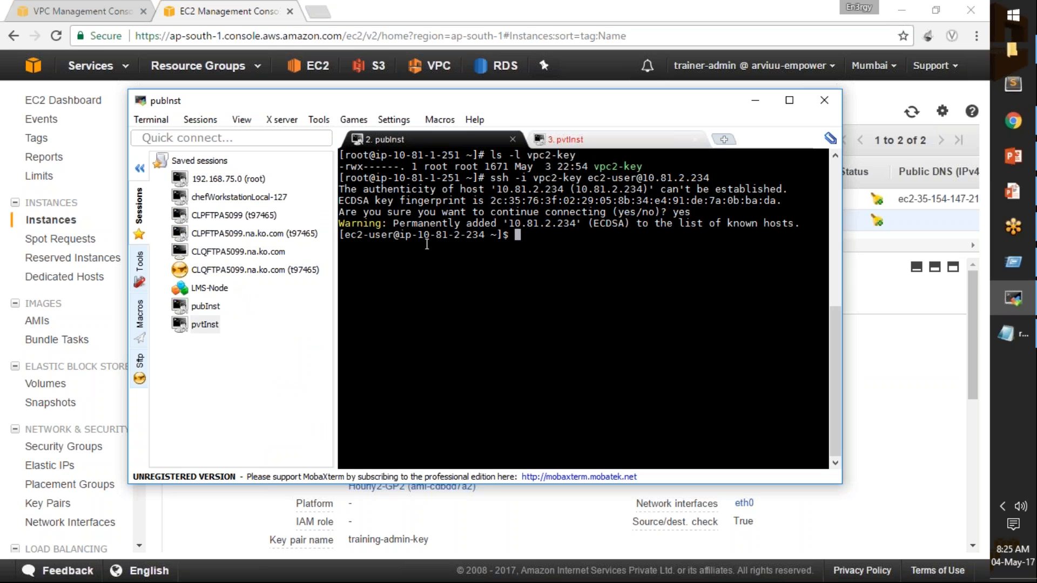
left_click_drag(418, 236, 482, 235)
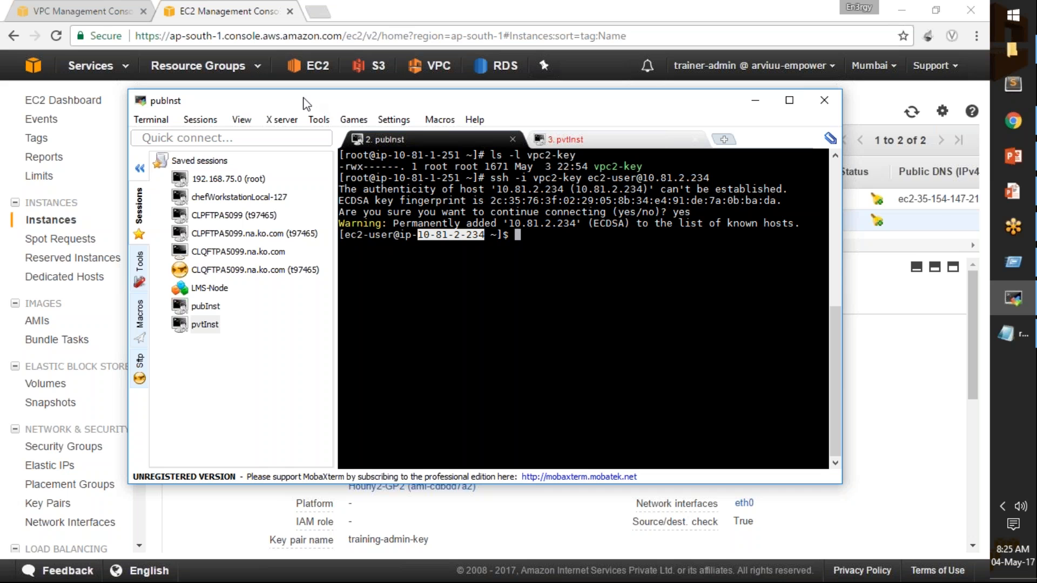
left_click_drag(302, 105, 445, 113)
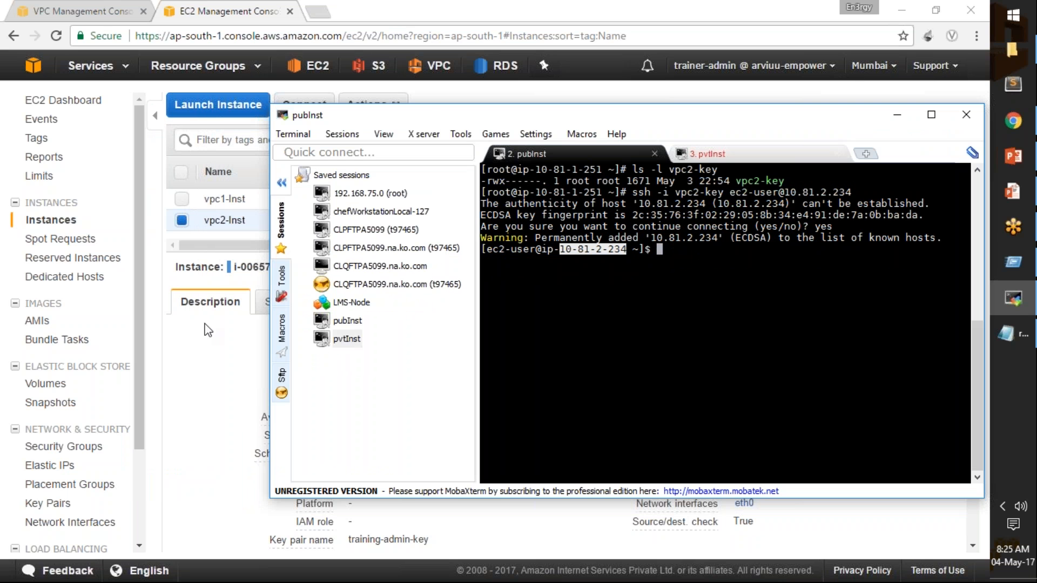
In the VPC console, filter the security groups by vpc1 and select its default security group.
left_click(75, 10)
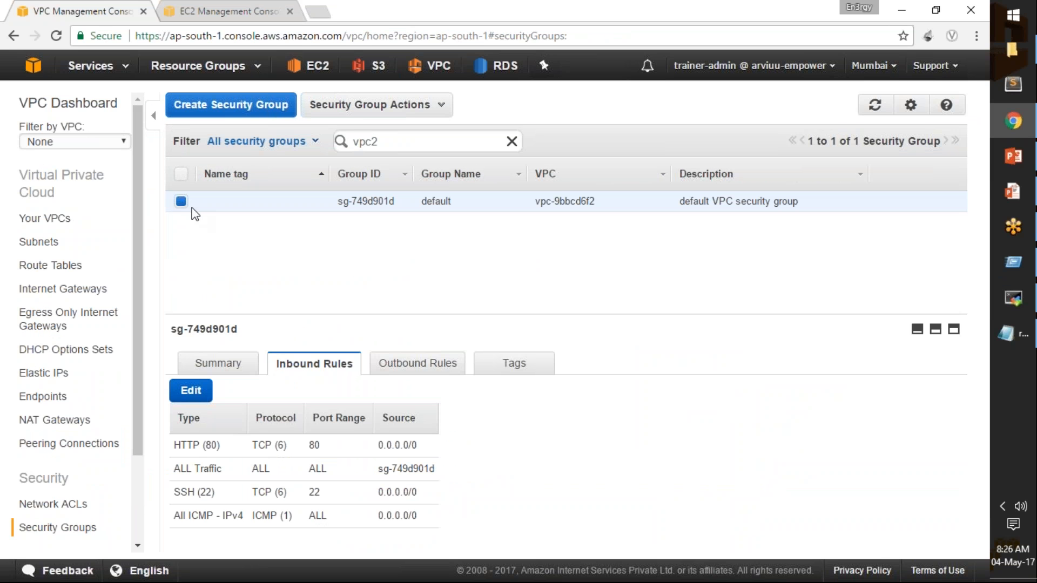
double_click(372, 141)
type("vpc1")
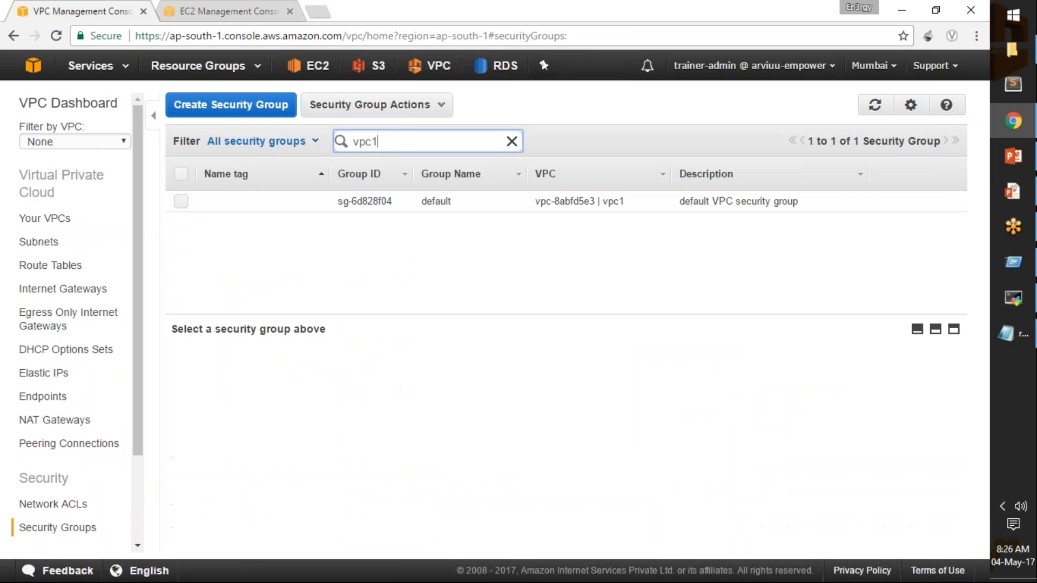
key("Return")
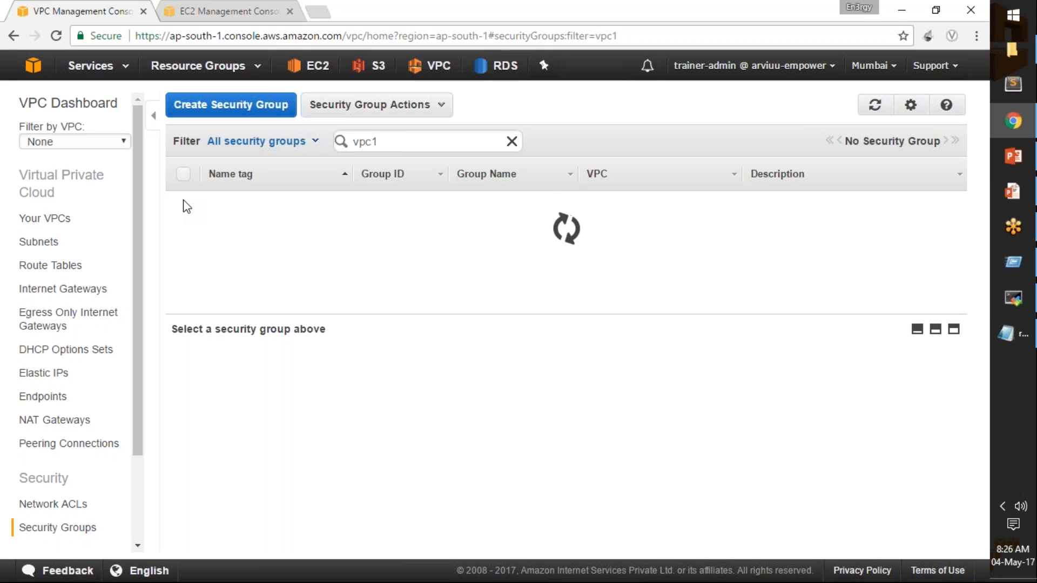
left_click(182, 203)
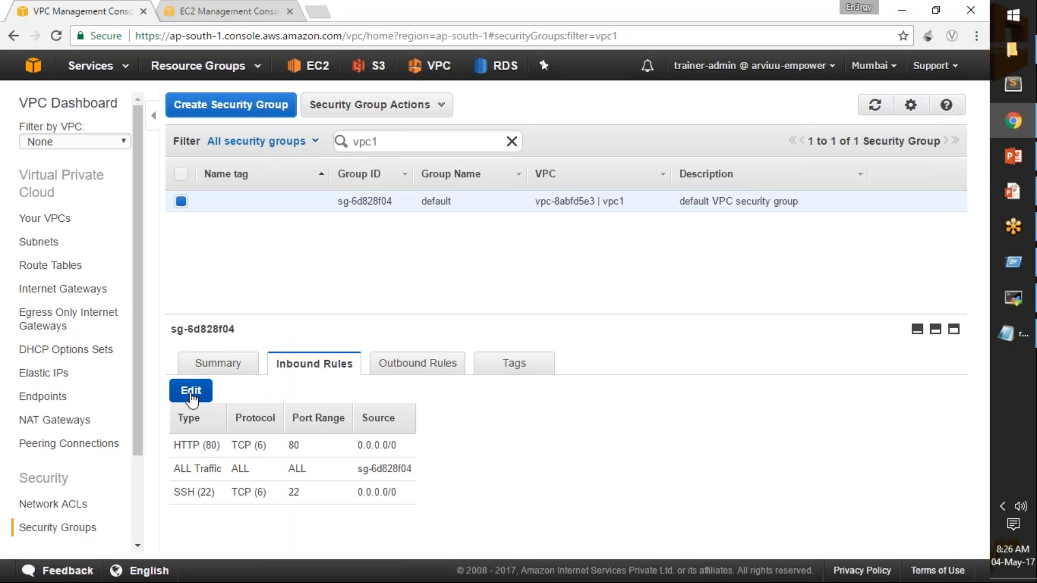
Add an All ICMP - IPv4 inbound rule with source 0.0.0.0/0 to vpc1's default security group and save the rules.
left_click(191, 392)
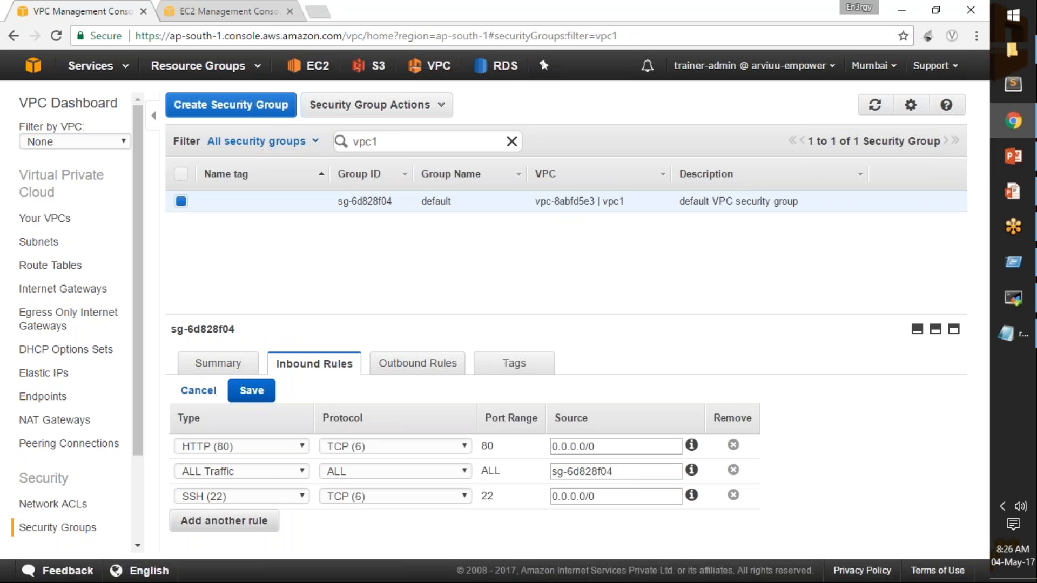
left_click(243, 522)
left_click(242, 522)
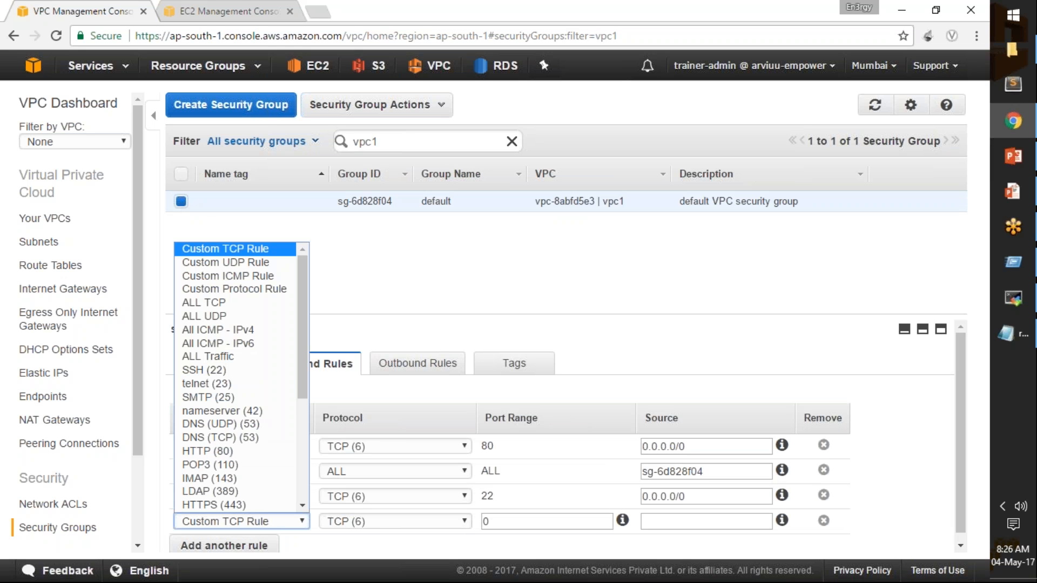
left_click(264, 331)
left_click(650, 526)
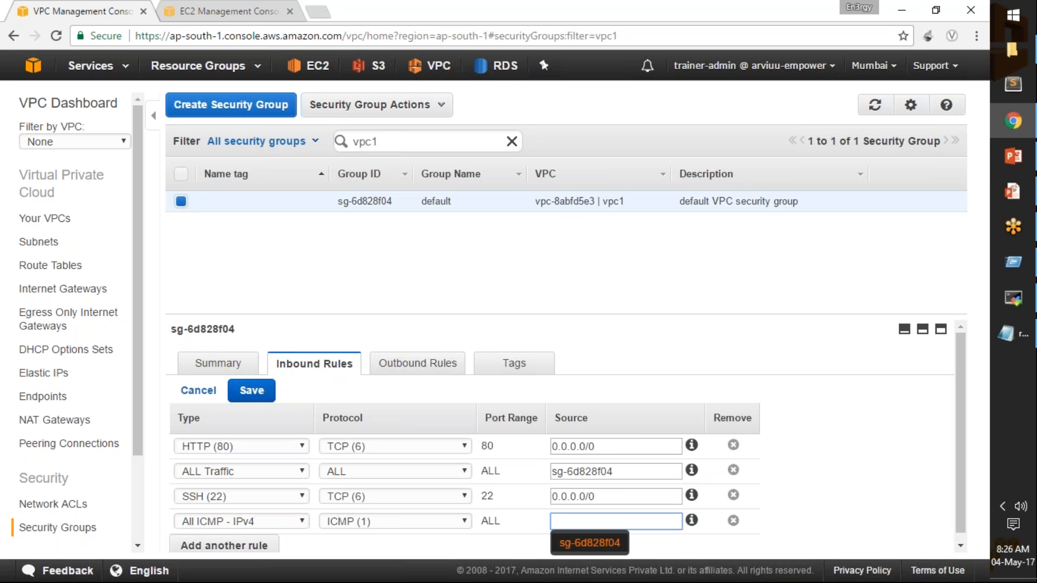
type("0.0.0.0/0")
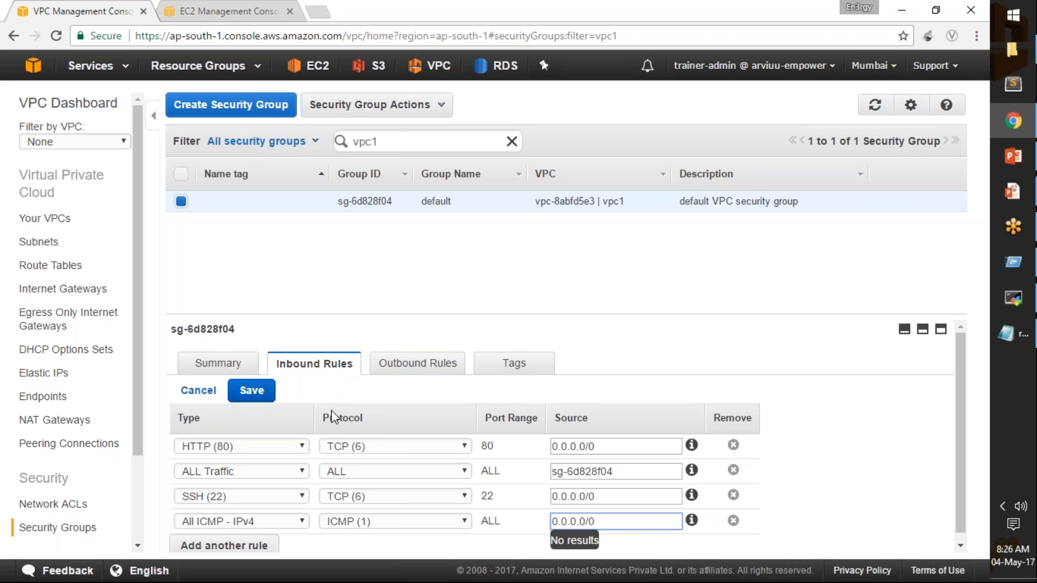
left_click(252, 390)
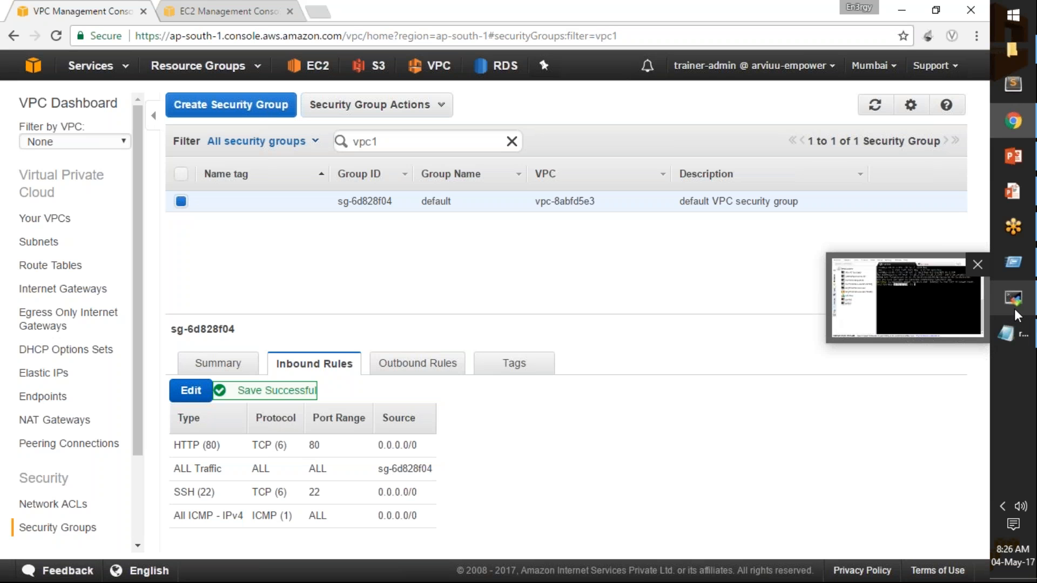
From the terminal session on vpc2-Inst, ping vpc1-Inst at 10.81.1.251, taking its private IP from the EC2 console, and stop the ping.
left_click(1015, 309)
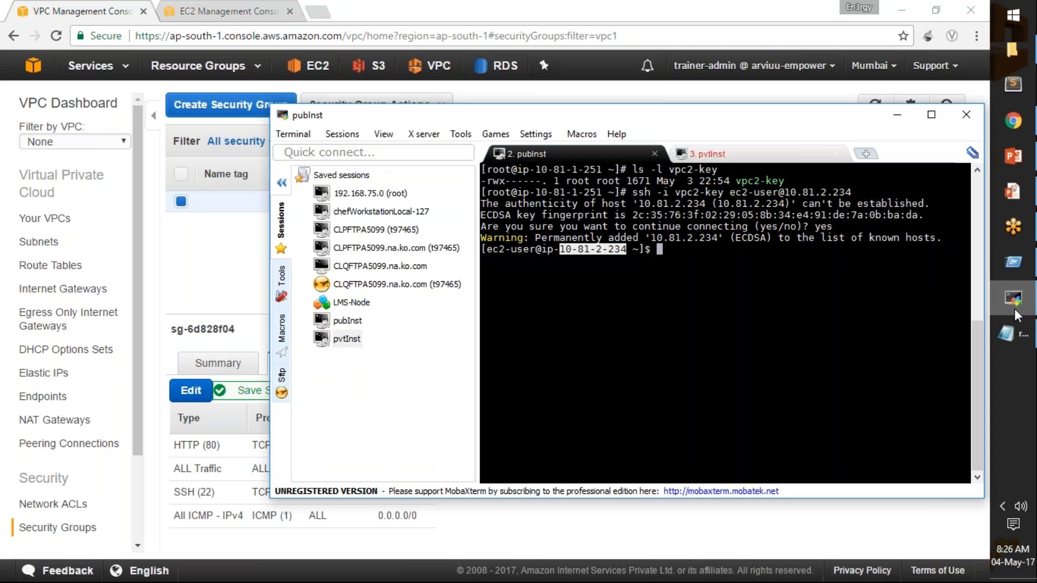
type("pi")
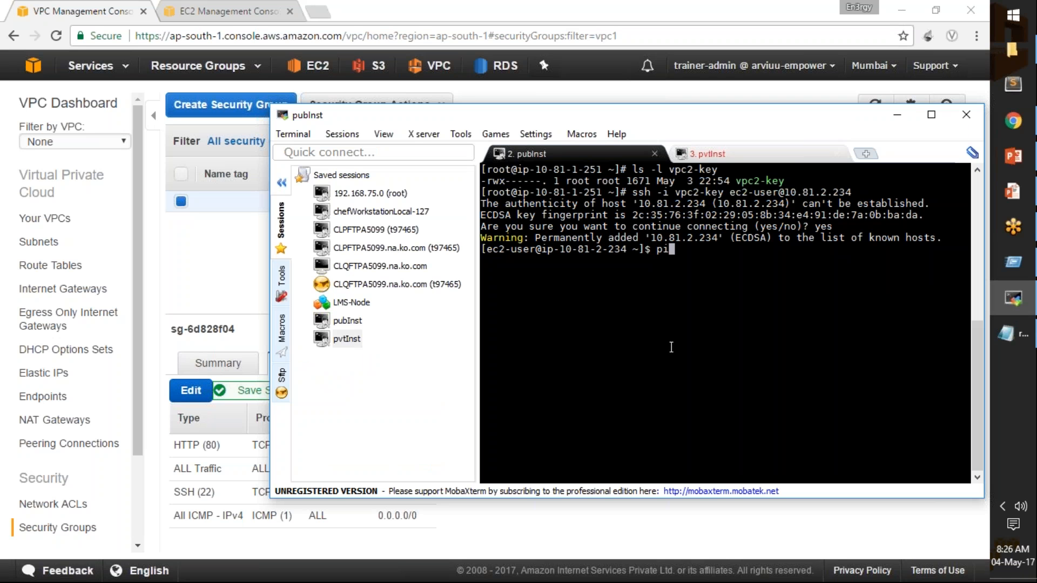
type("ng ")
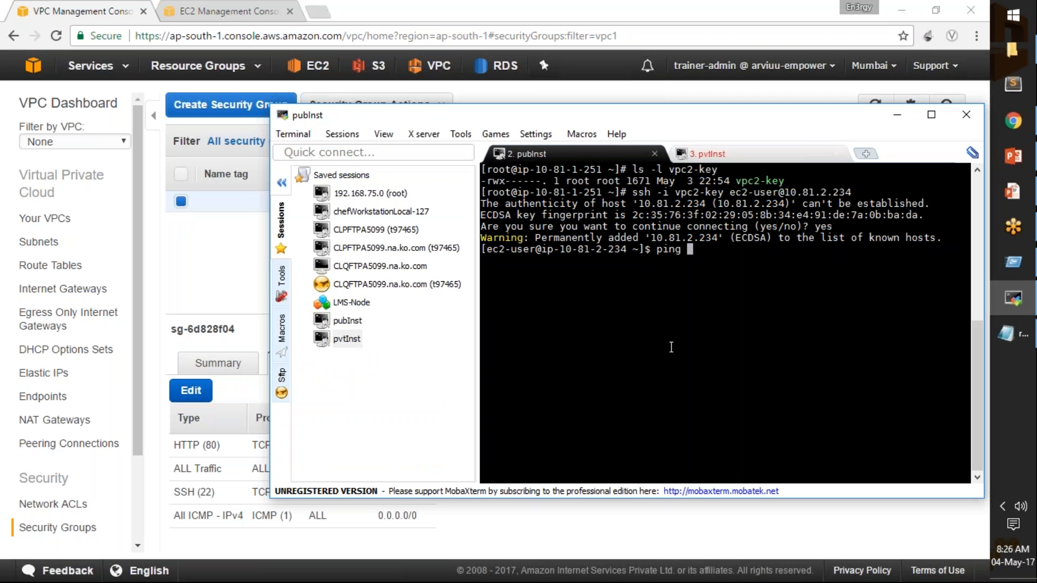
type("10.81.1.")
left_click(229, 12)
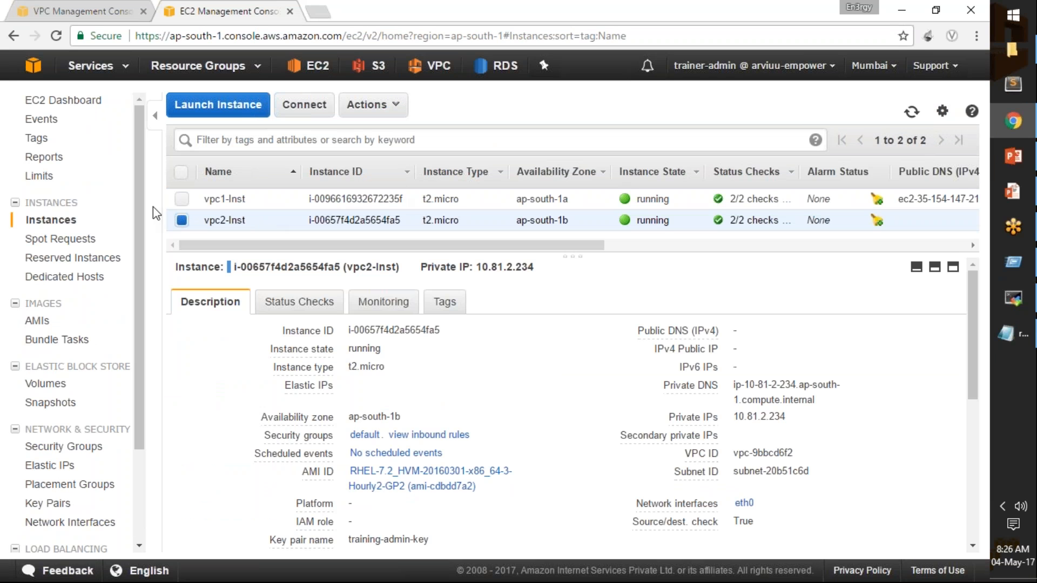
left_click(179, 208)
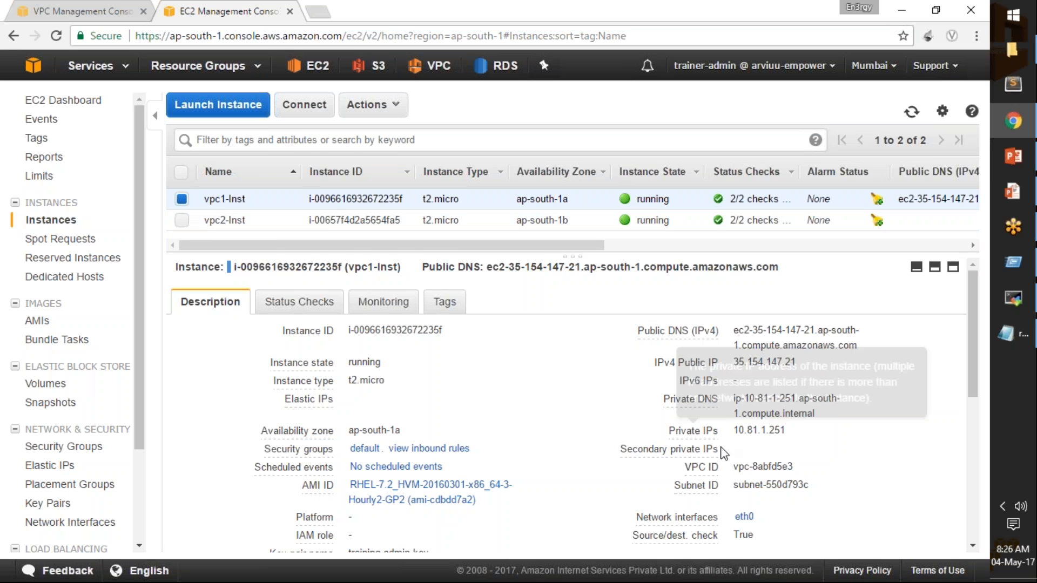
key("alt+Tab")
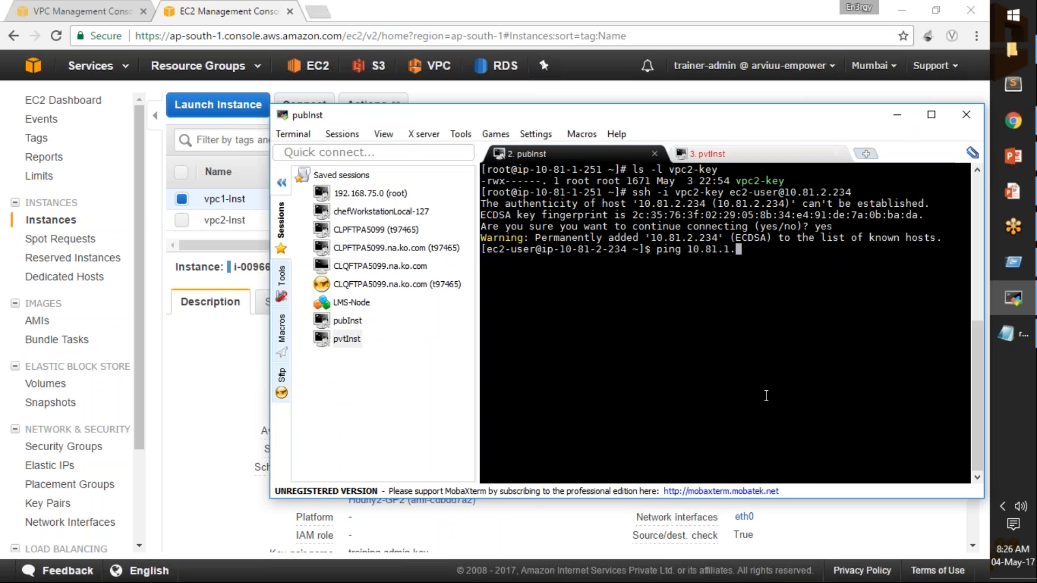
type("251")
key("Return")
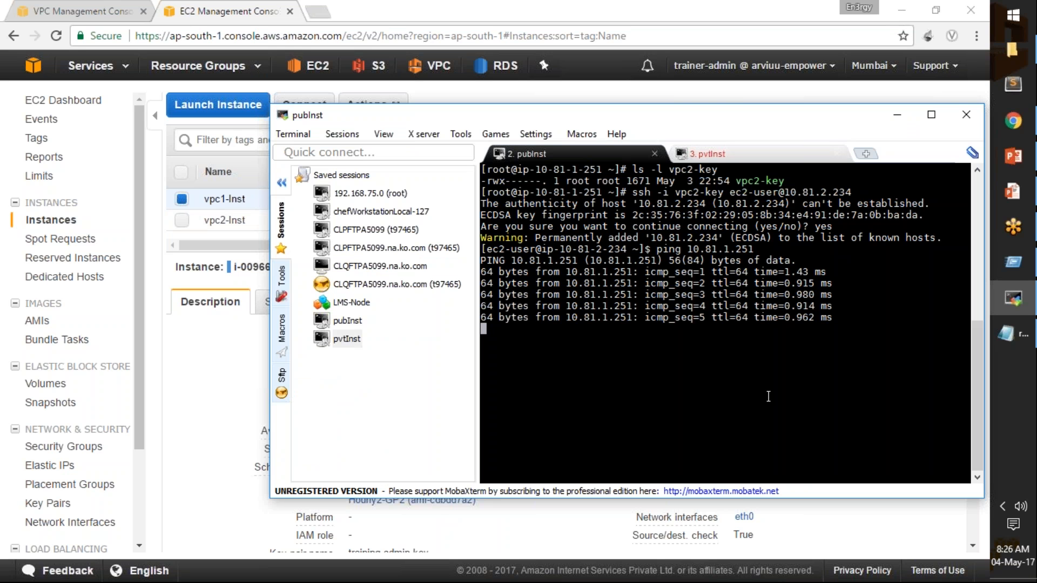
mouse_move(1016, 341)
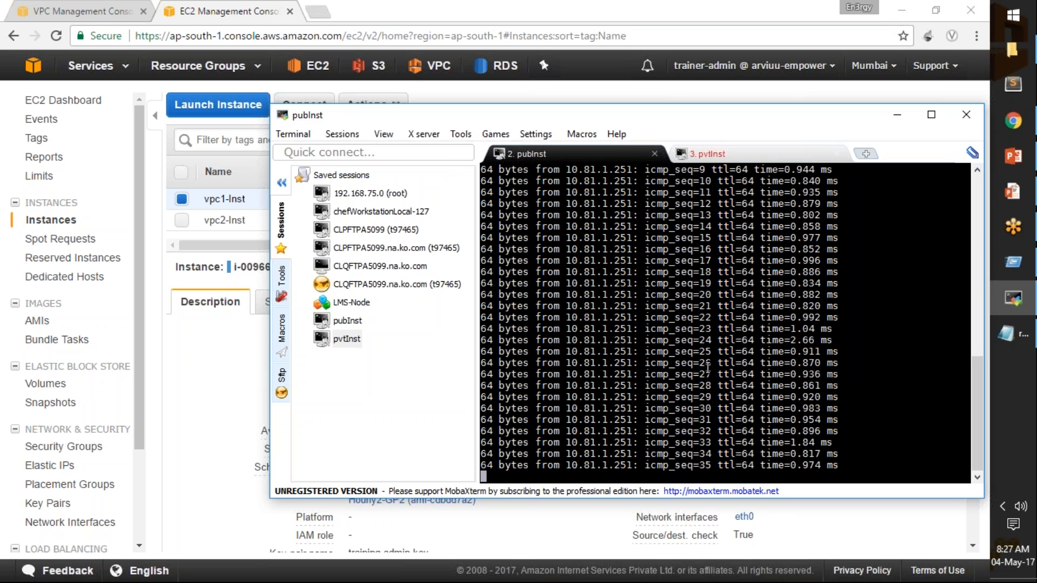
key("ctrl+c")
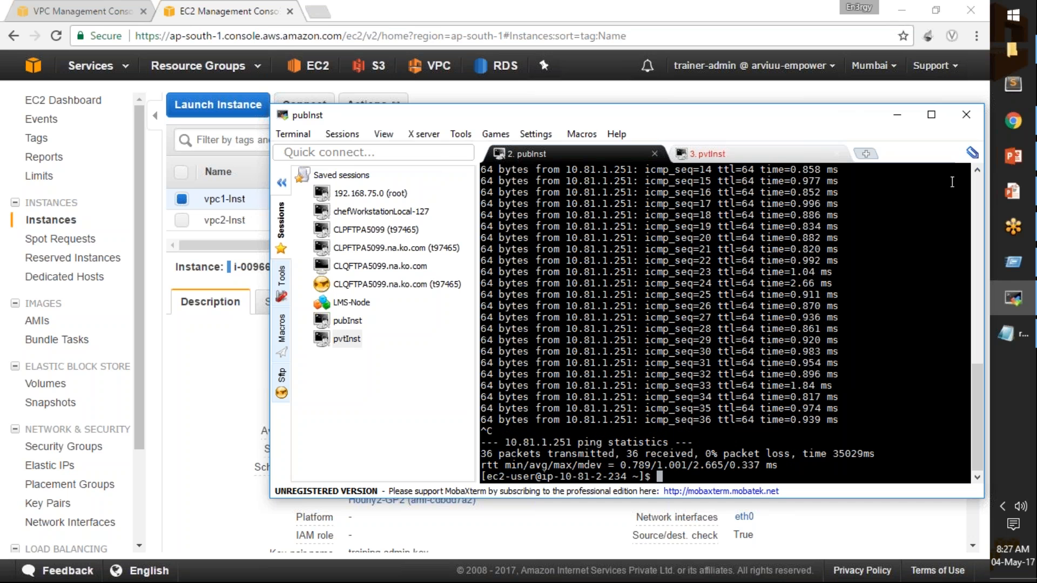
Switch to the VPC slide show in PowerPoint and advance past the Security Groups slide to Beyond Internet Connectivity.
mouse_move(1021, 195)
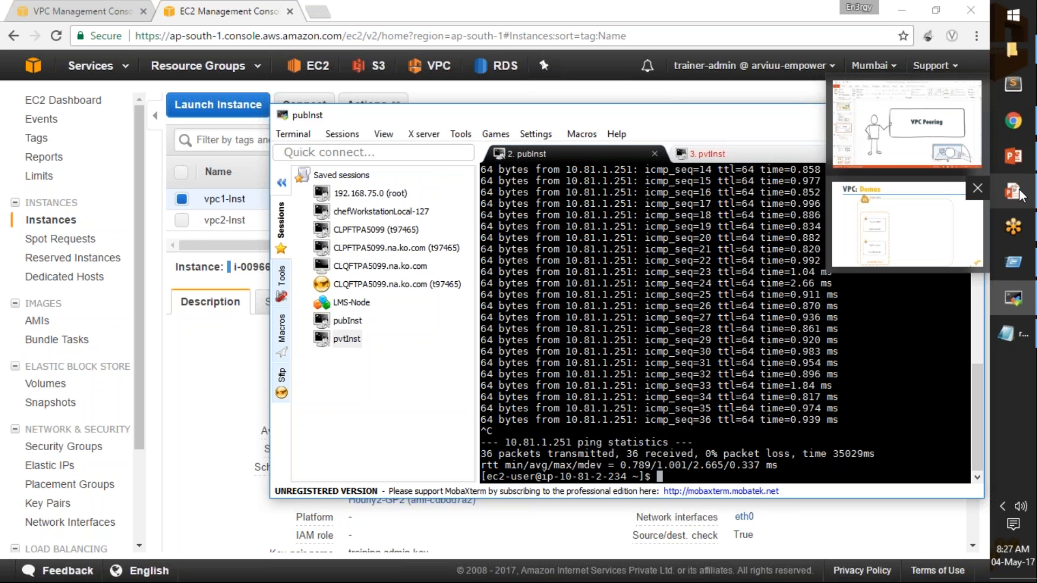
left_click(924, 223)
key("Right")
key("Right")
key("Right")
key("Right")
key("Right")
key("Right")
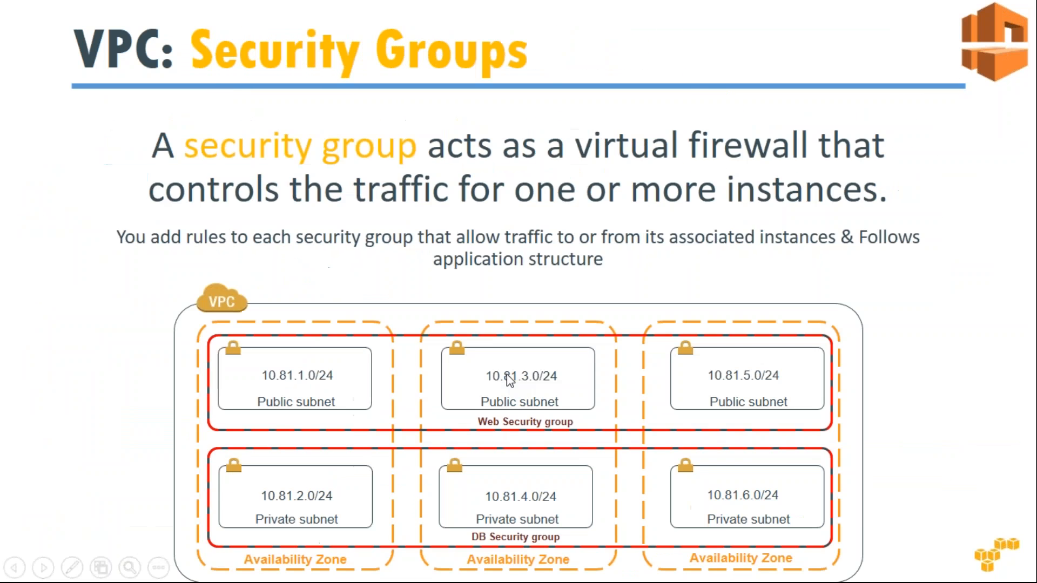
key("Right")
key("Right")
key("Right")
key("Right")
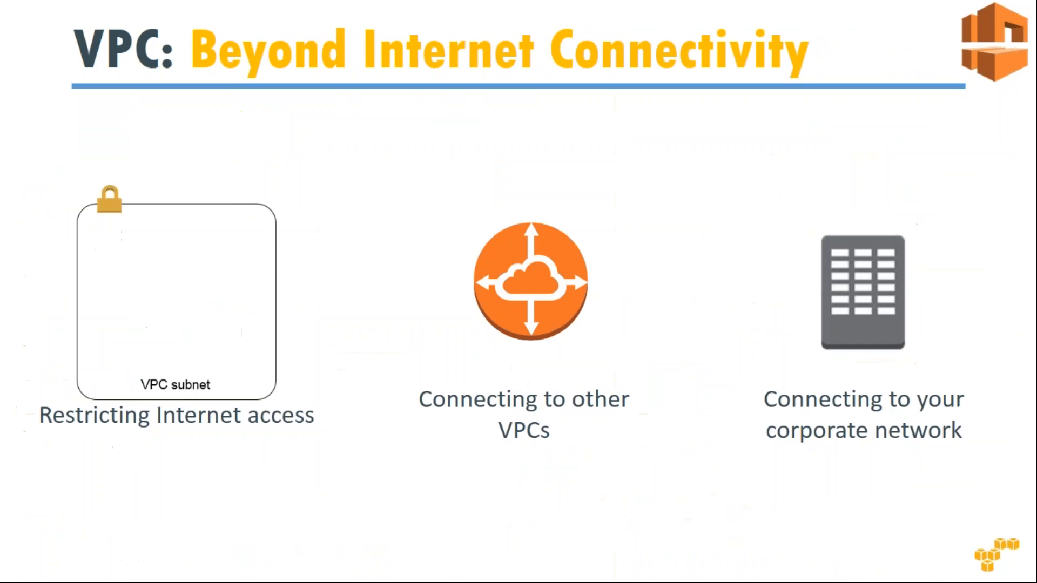
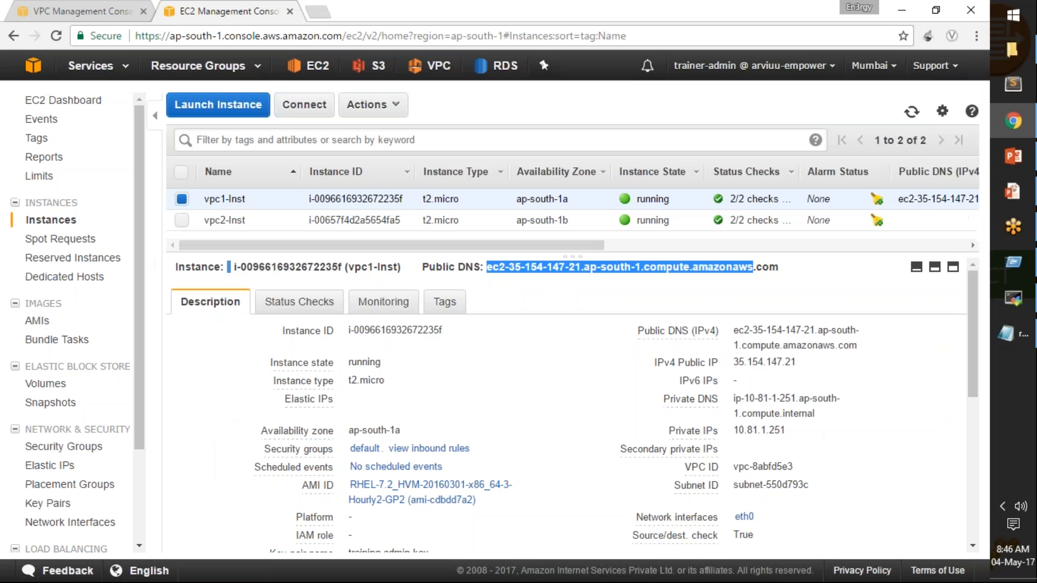
In the VPC console, start a new flow log for vpc1 with the filter set to All.
left_click(121, 7)
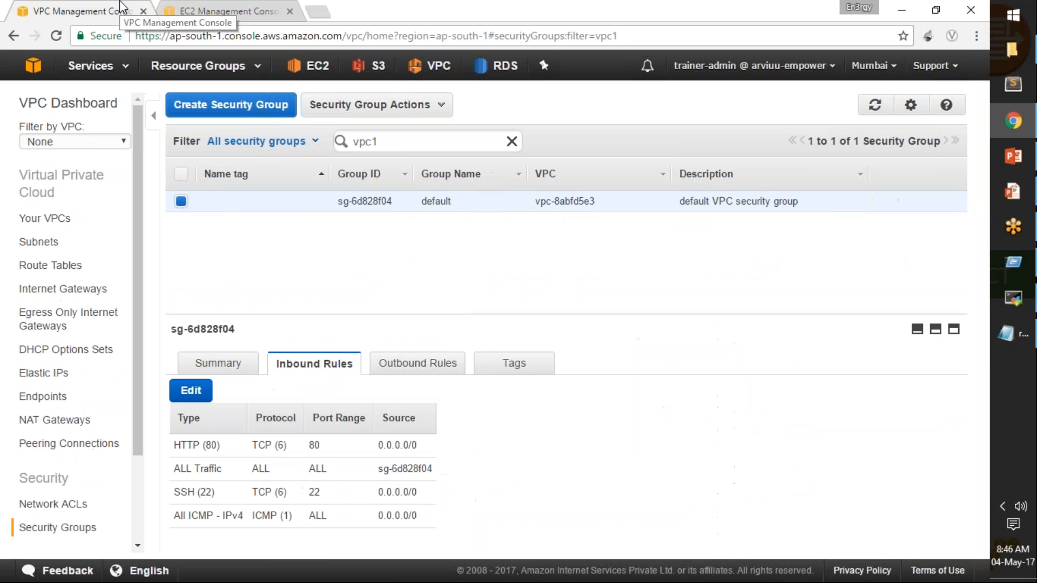
left_click(52, 219)
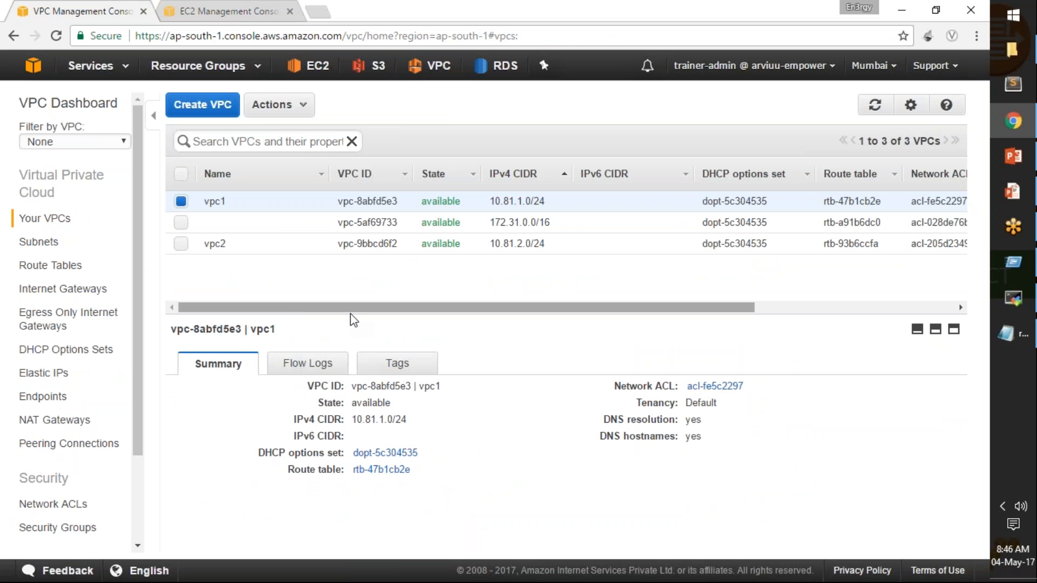
left_click_drag(354, 321, 356, 290)
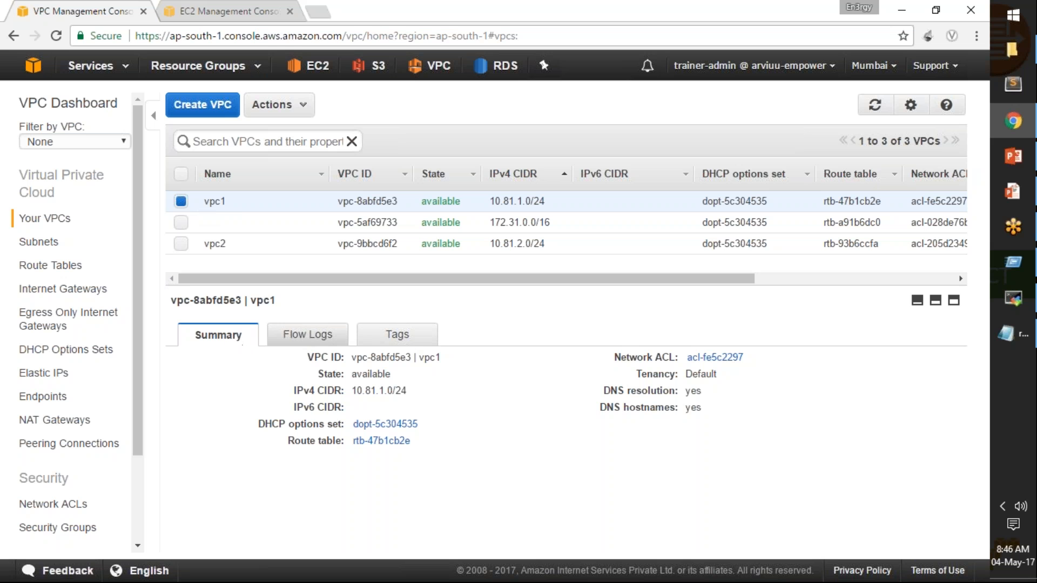
left_click(302, 339)
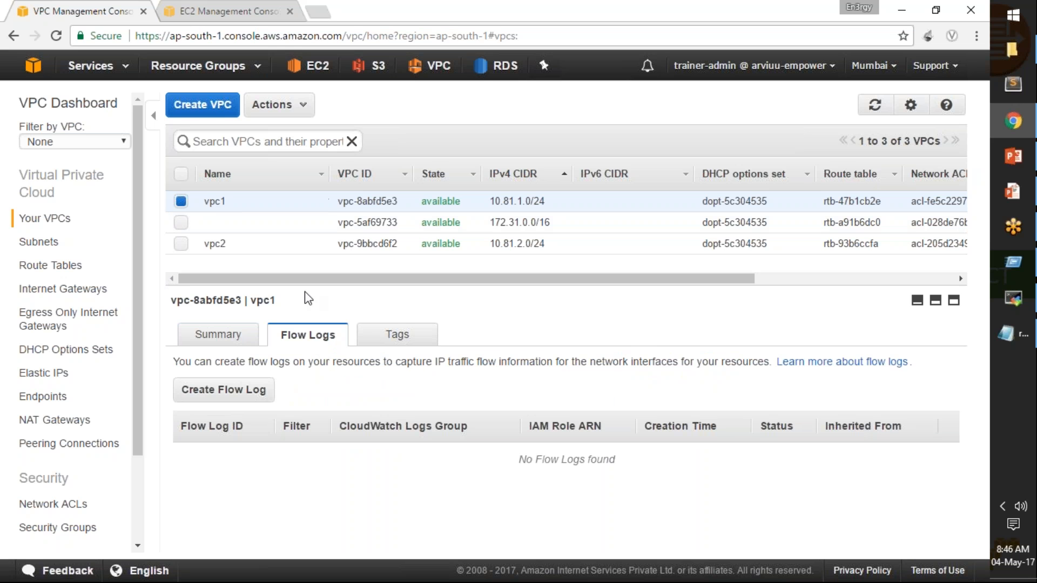
left_click(250, 398)
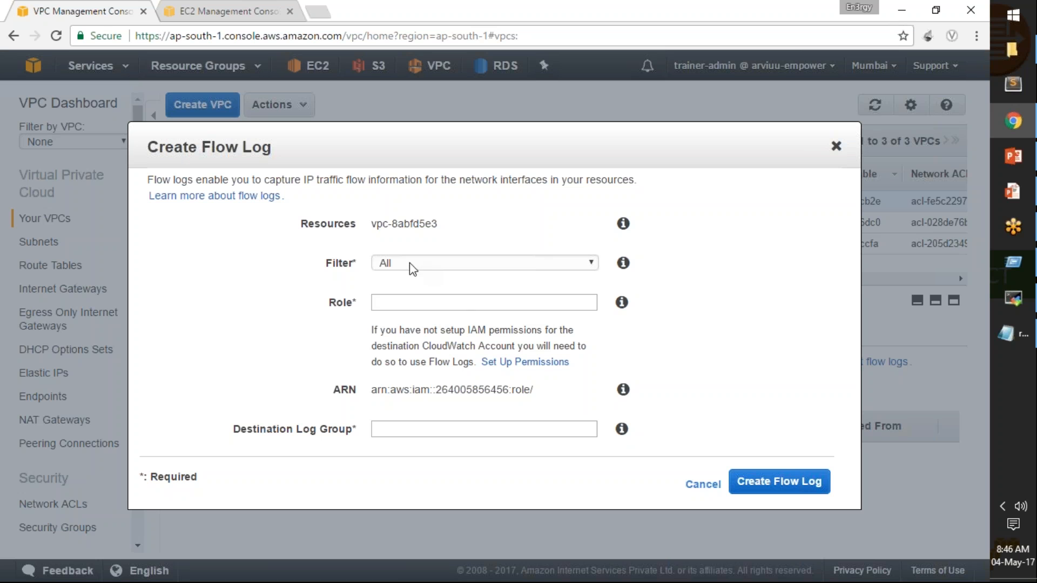
left_click(387, 264)
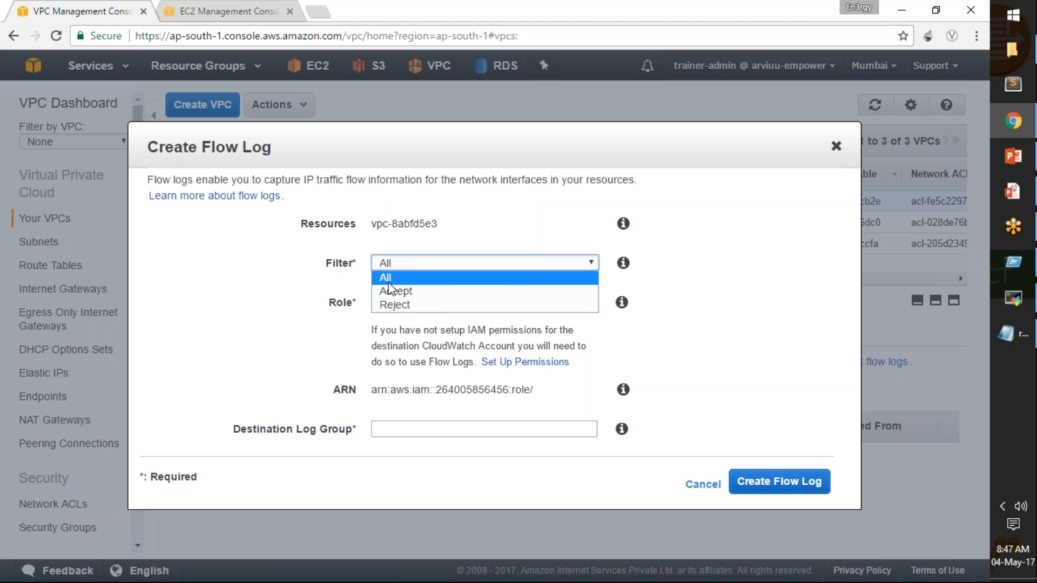
left_click(388, 280)
Check which existing IAM roles are offered for the flow log and read the note on CloudWatch permissions.
left_click(412, 303)
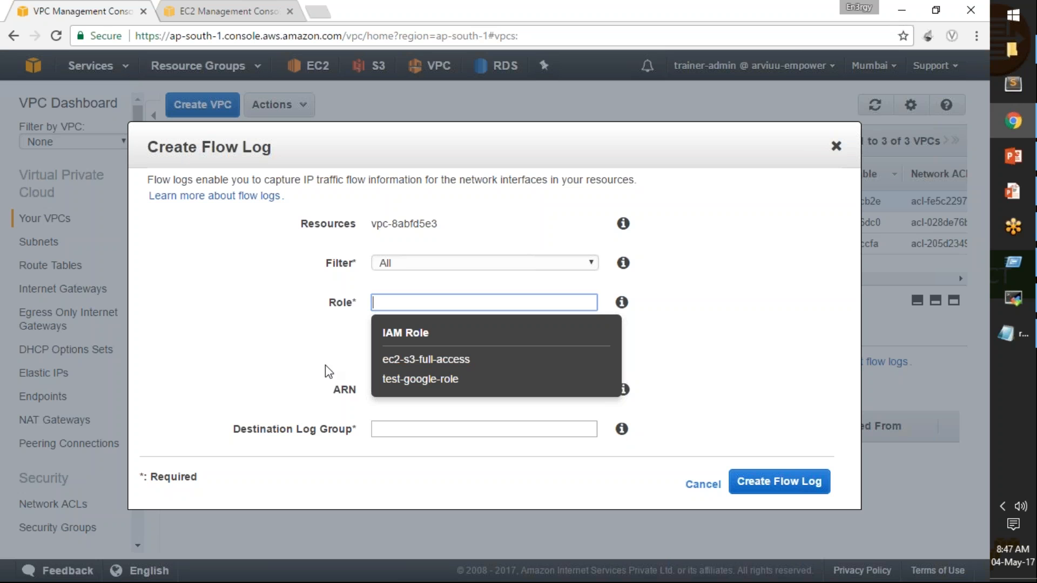
left_click(351, 339)
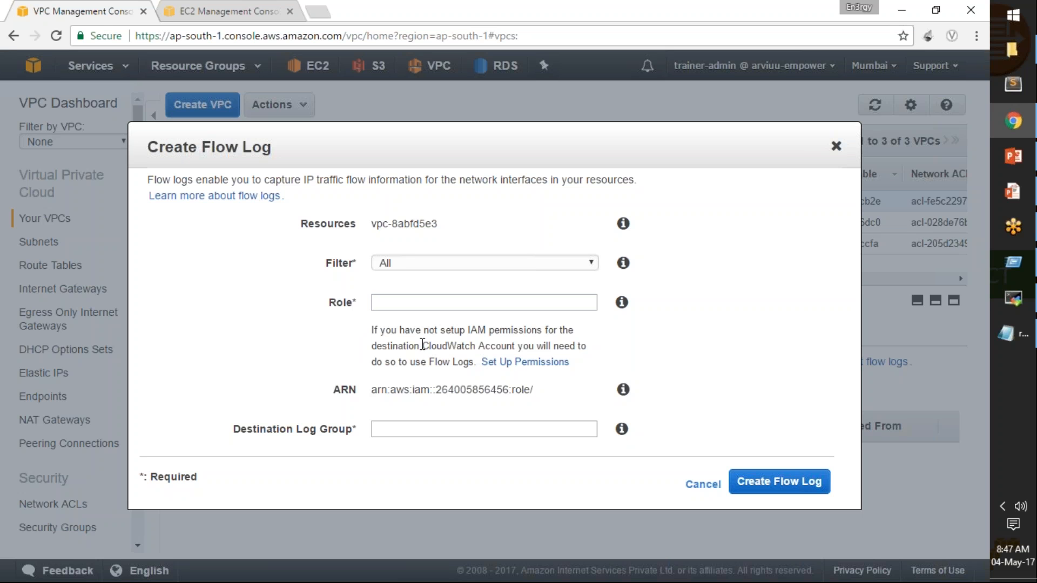
left_click_drag(424, 346, 516, 346)
left_click(551, 346)
left_click(397, 301)
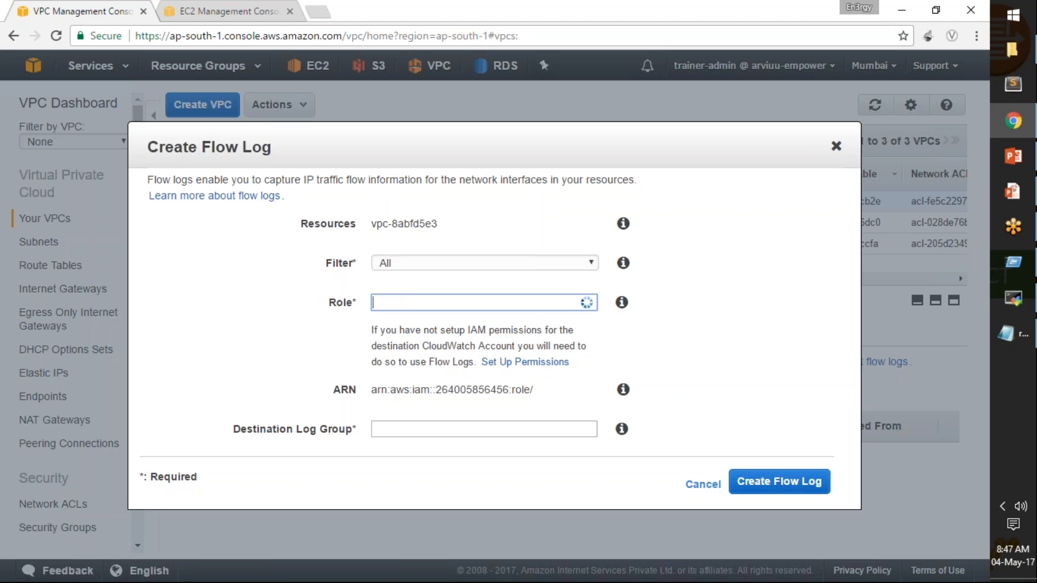
left_click(641, 340)
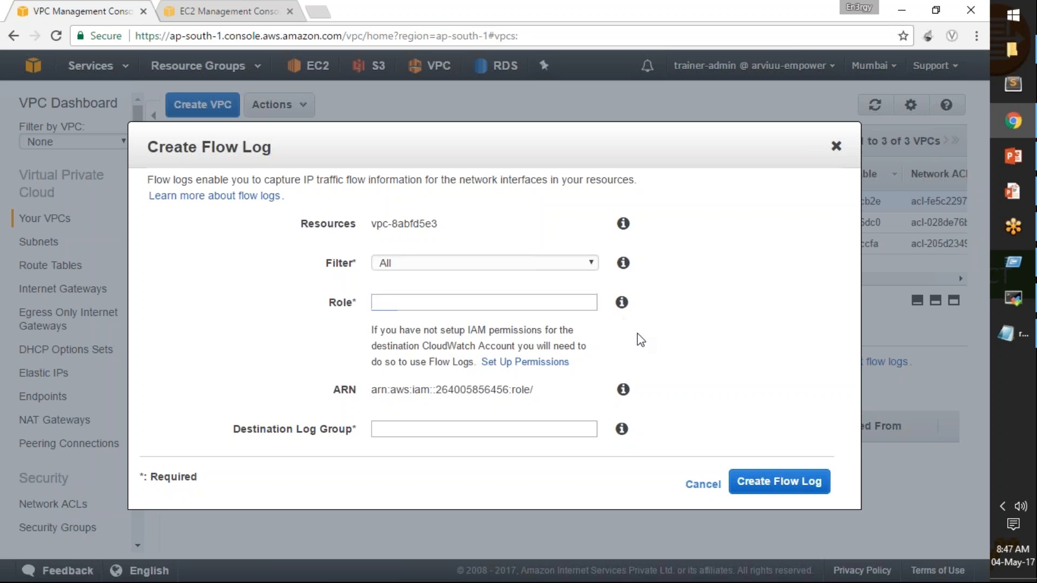
Open the permission setup for flow logs and review the new IAM role's policy document.
double_click(539, 366)
left_click(582, 11)
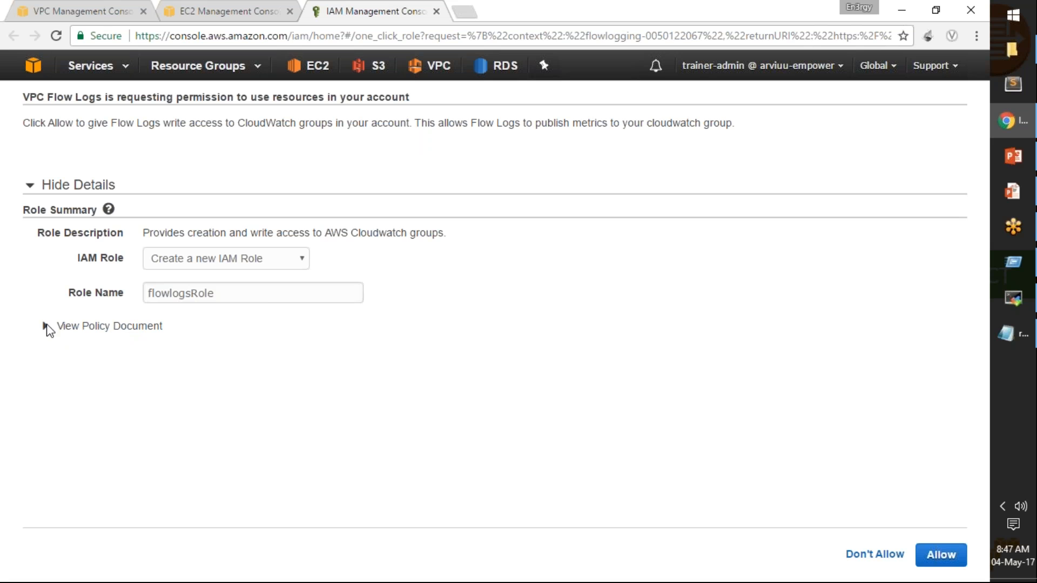
left_click(46, 327)
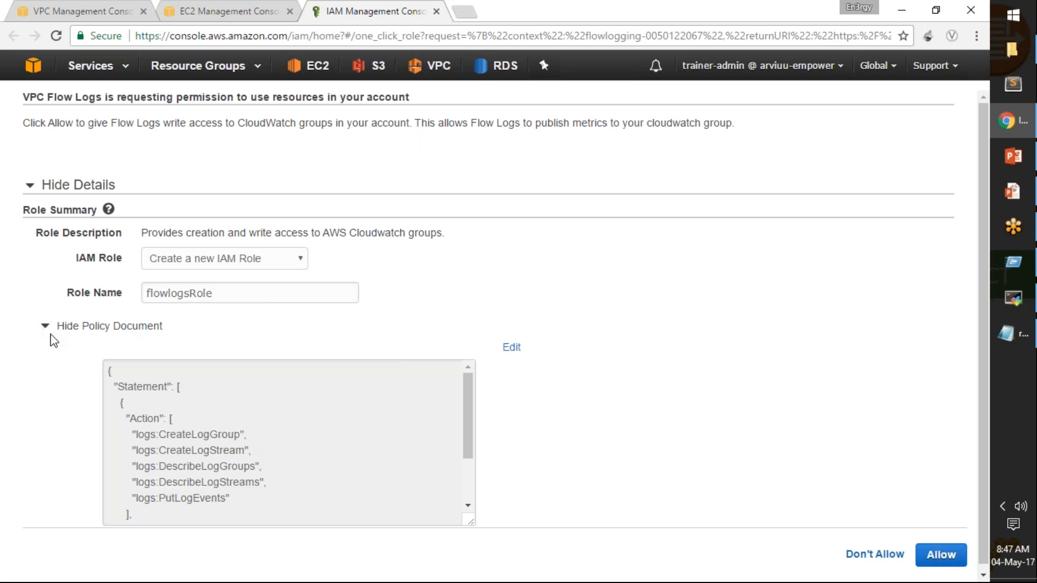
scroll(323, 427, "down", 2)
scroll(323, 427, "up", 2)
scroll(268, 465, "down", 3)
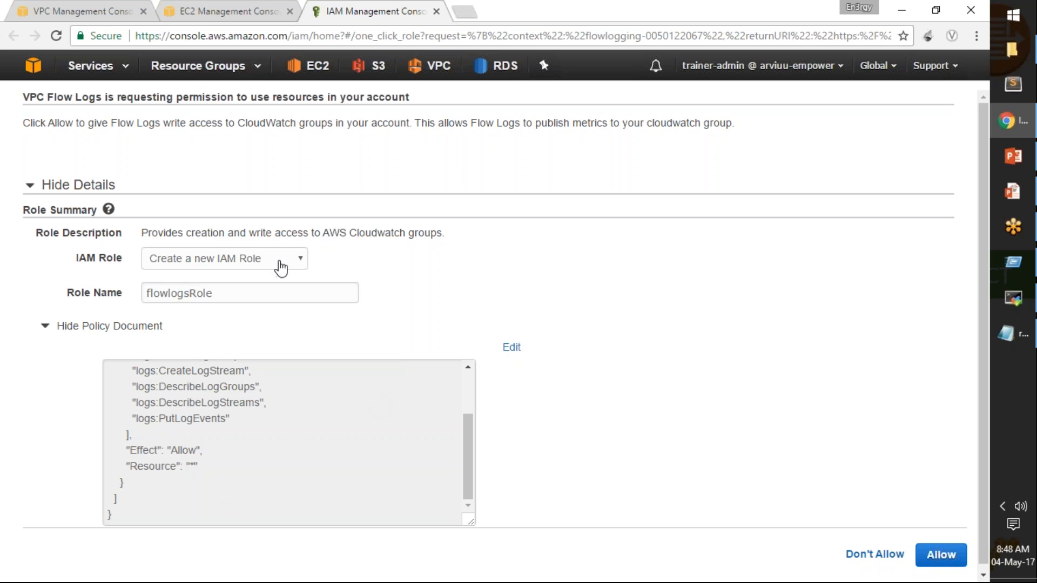
Keep flowlogsRole as the new IAM role's name and allow Flow Logs the requested CloudWatch access.
left_click(227, 297)
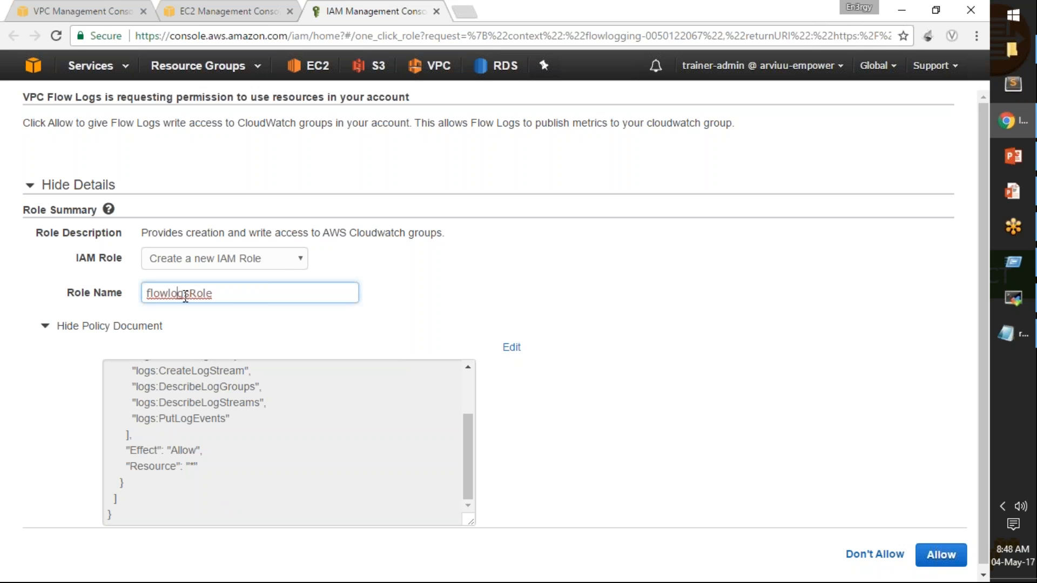
left_click_drag(242, 297, 132, 289)
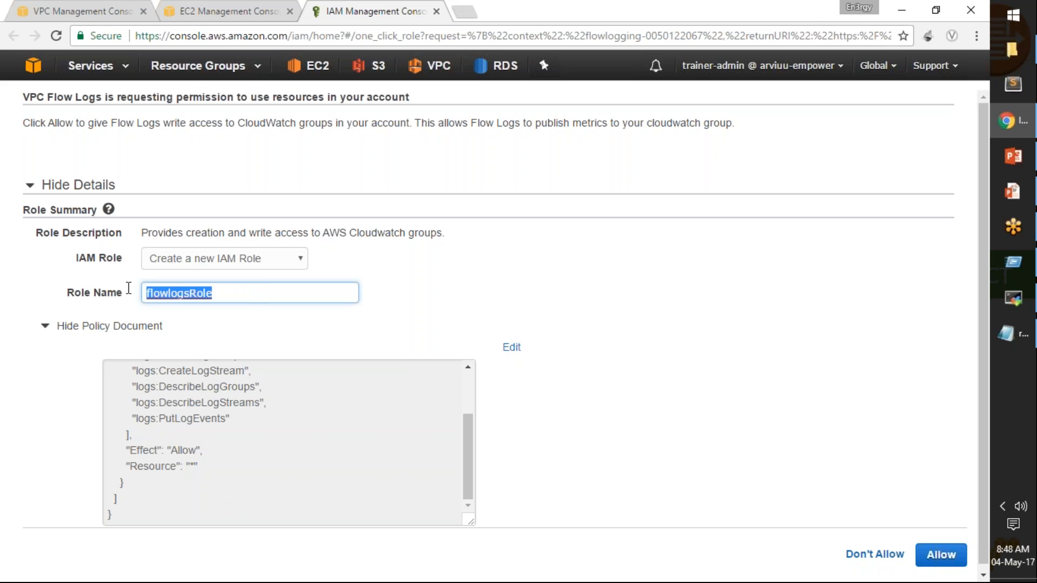
left_click(228, 296)
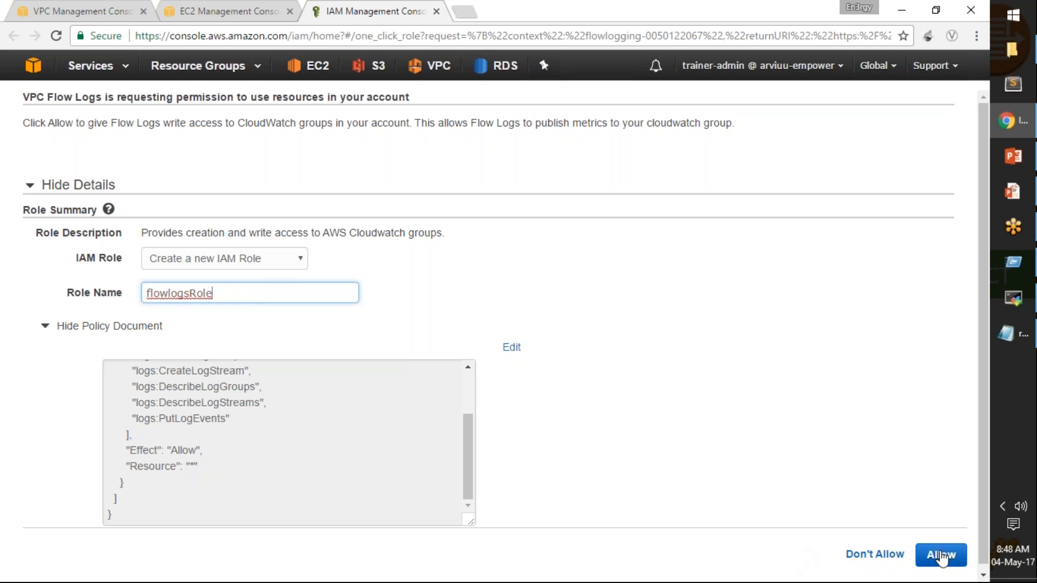
left_click(943, 559)
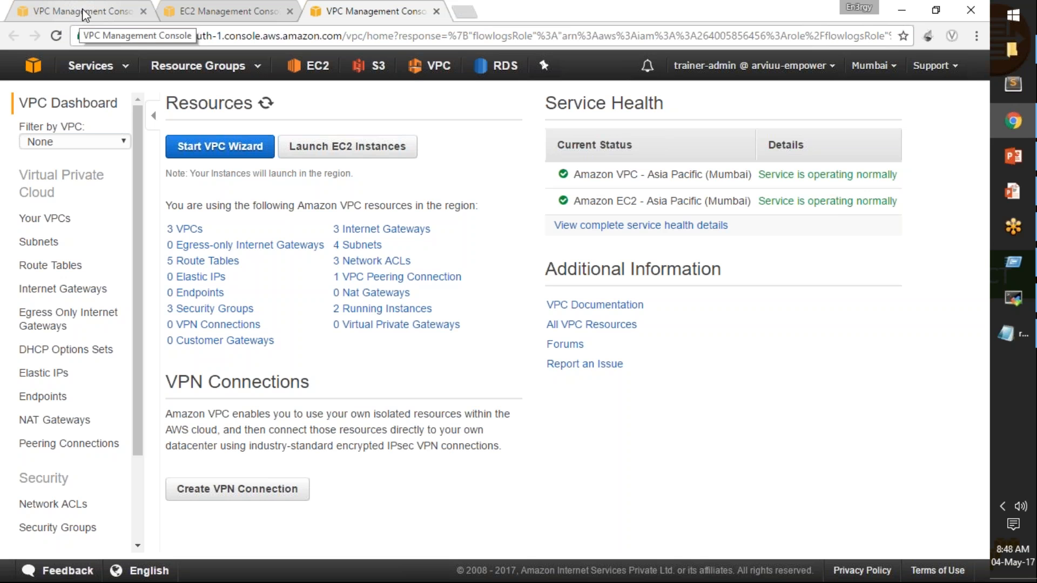
Return to vpc1's flow log form and choose flowlogsRole as its role.
left_click(83, 13)
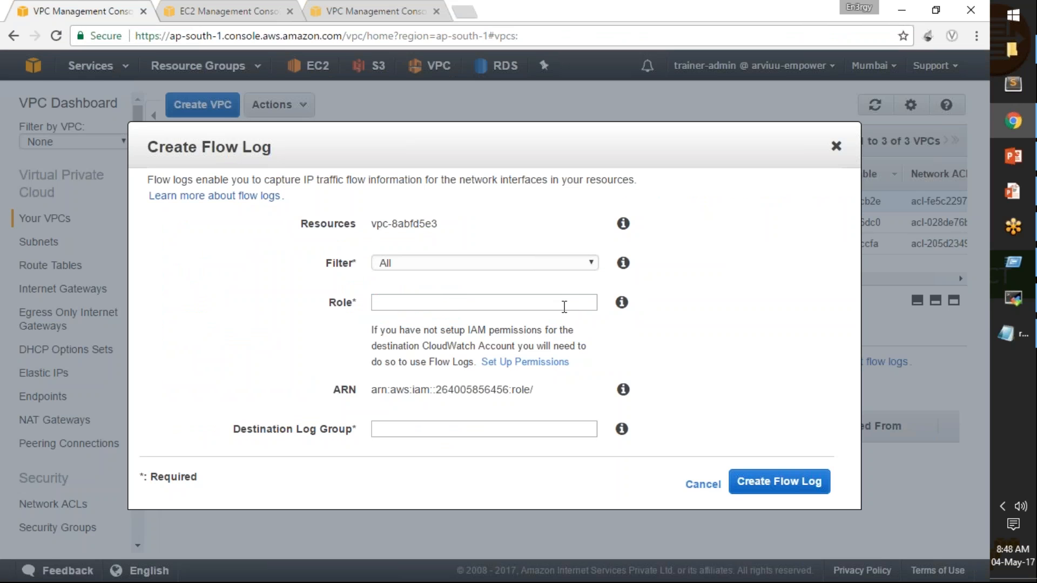
left_click(593, 301)
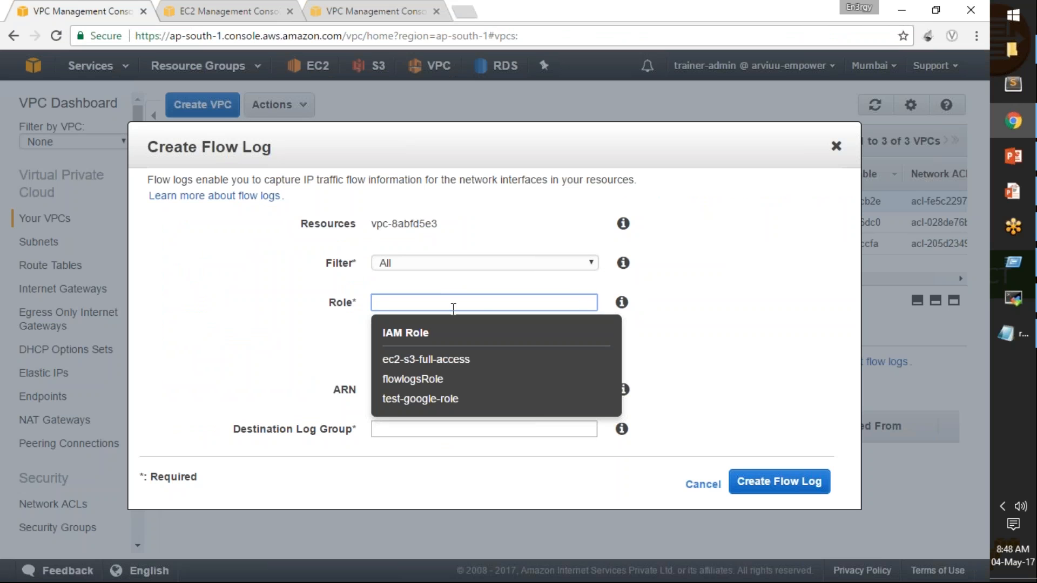
left_click(427, 380)
left_click_drag(534, 391, 552, 390)
left_click(595, 396)
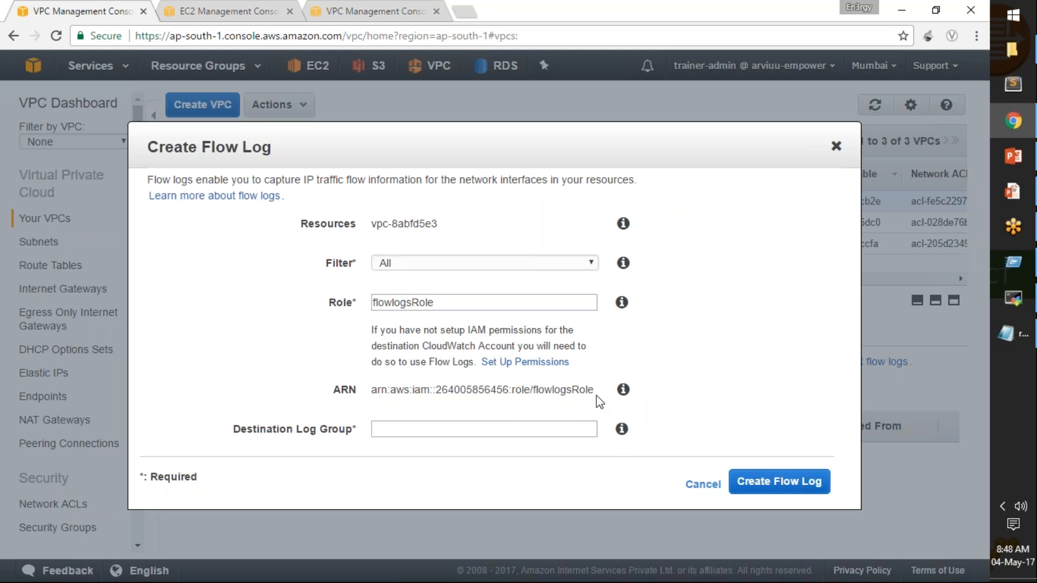
Check the offered destination log groups, open CloudWatch's log groups in place of the EC2 console, and close the extra VPC console page.
left_click(517, 425)
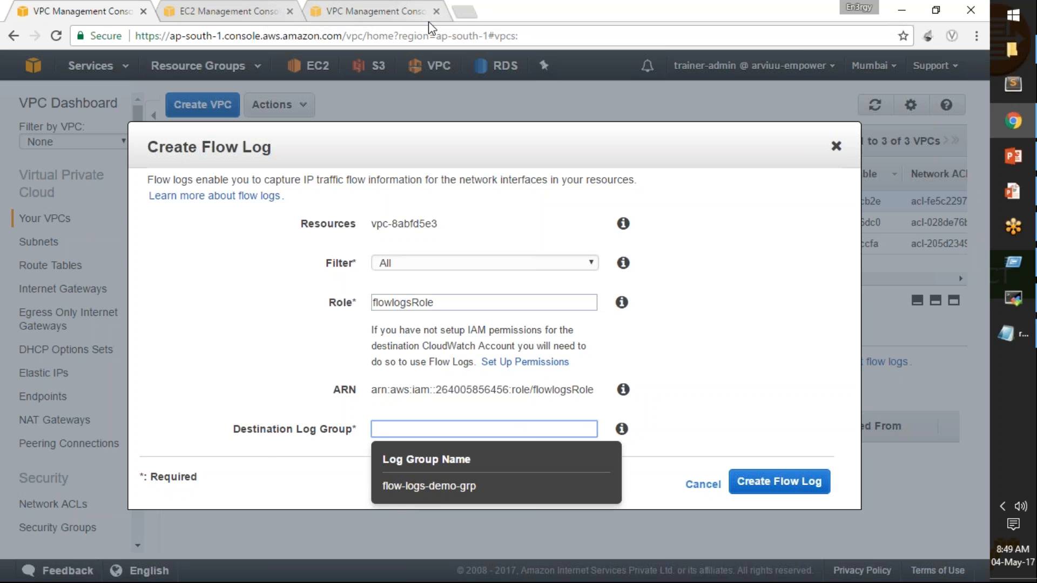
left_click(227, 11)
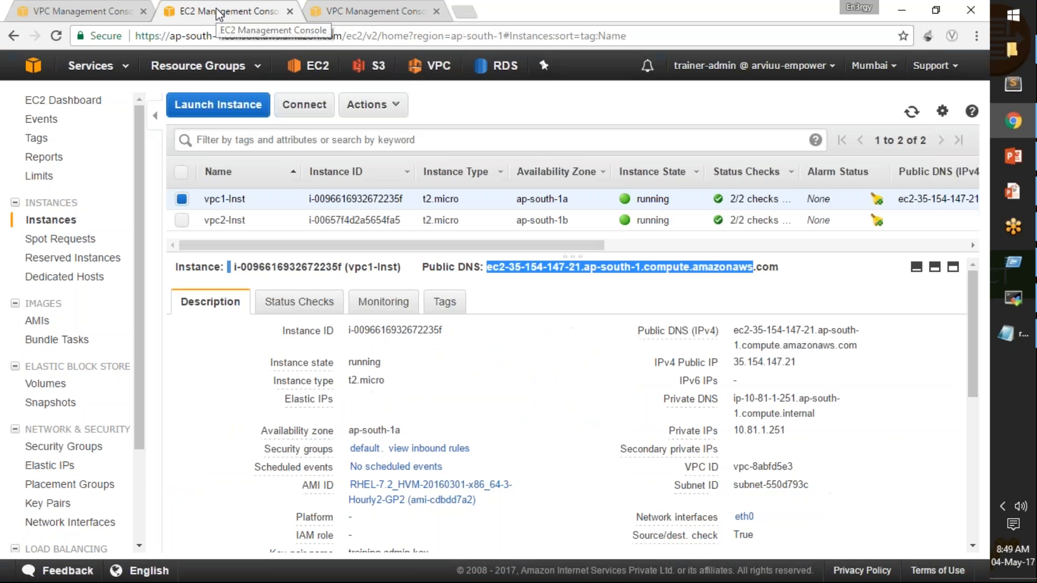
left_click(125, 67)
type("cloudwat")
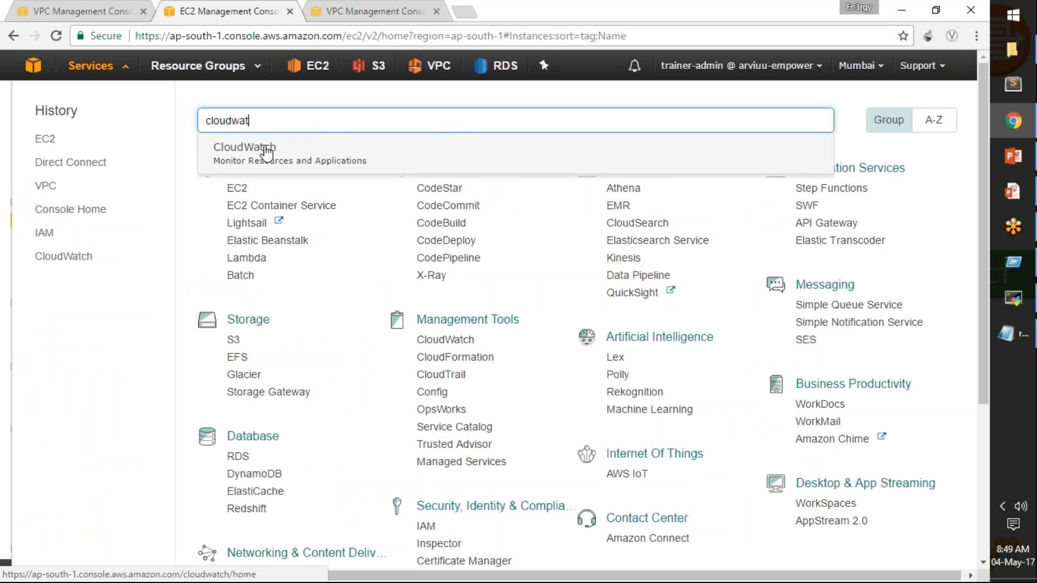
left_click(258, 154)
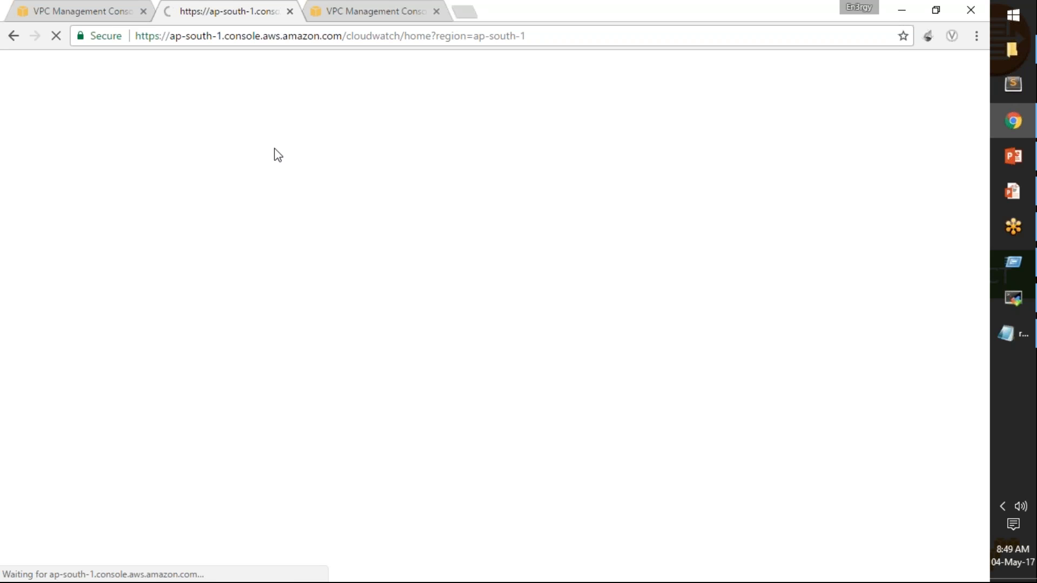
left_click(437, 11)
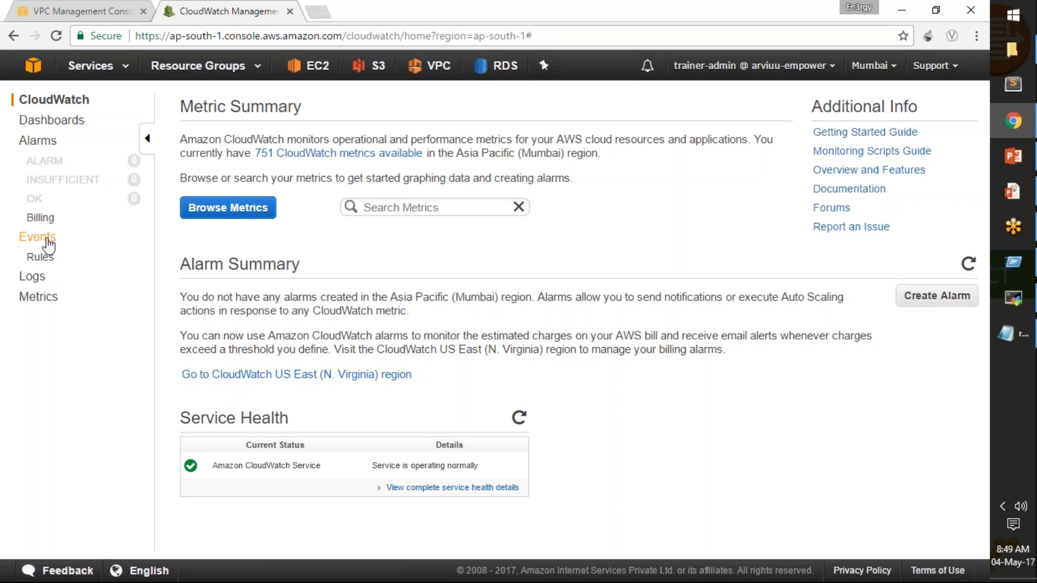
left_click(38, 281)
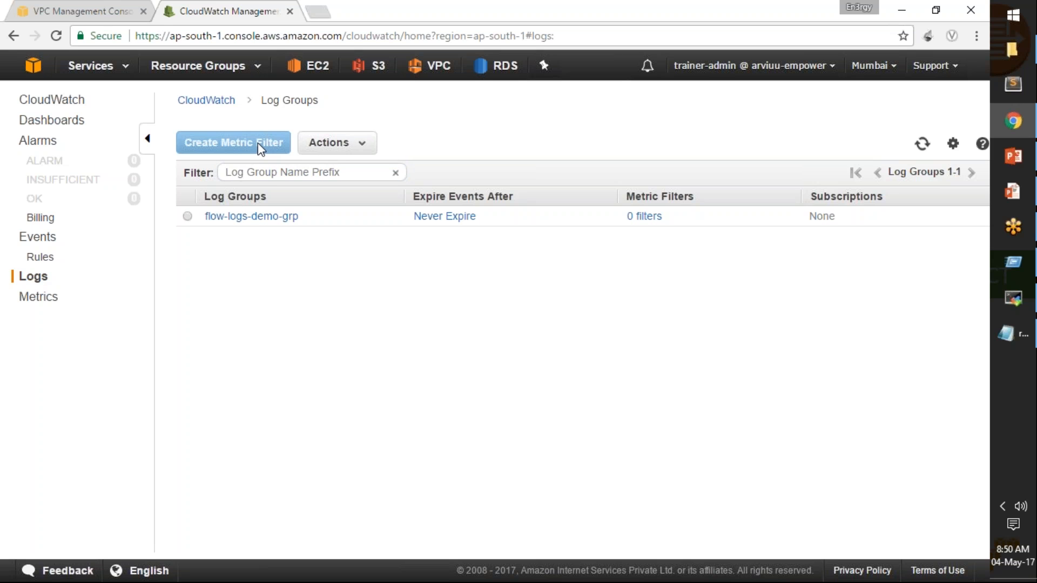
Create a CloudWatch log group named loggroup1-demo-for-flow-logs.
left_click(338, 143)
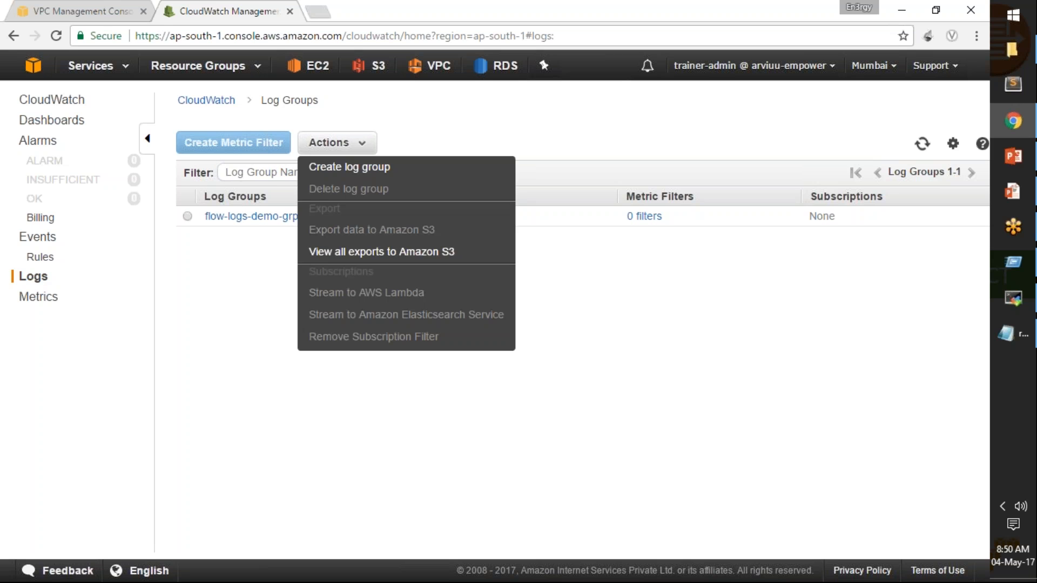
left_click(350, 170)
left_click(465, 322)
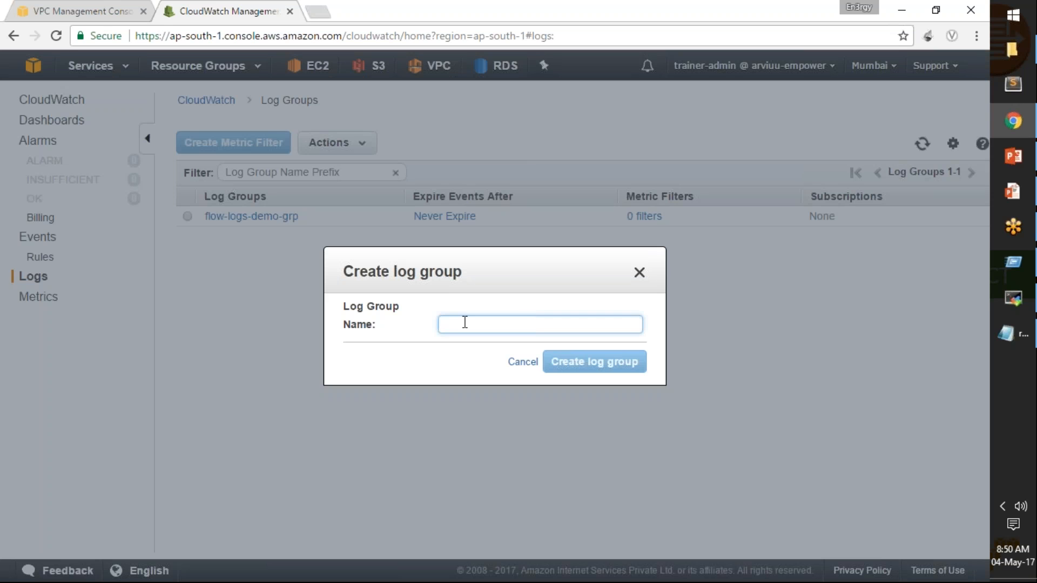
type("logg")
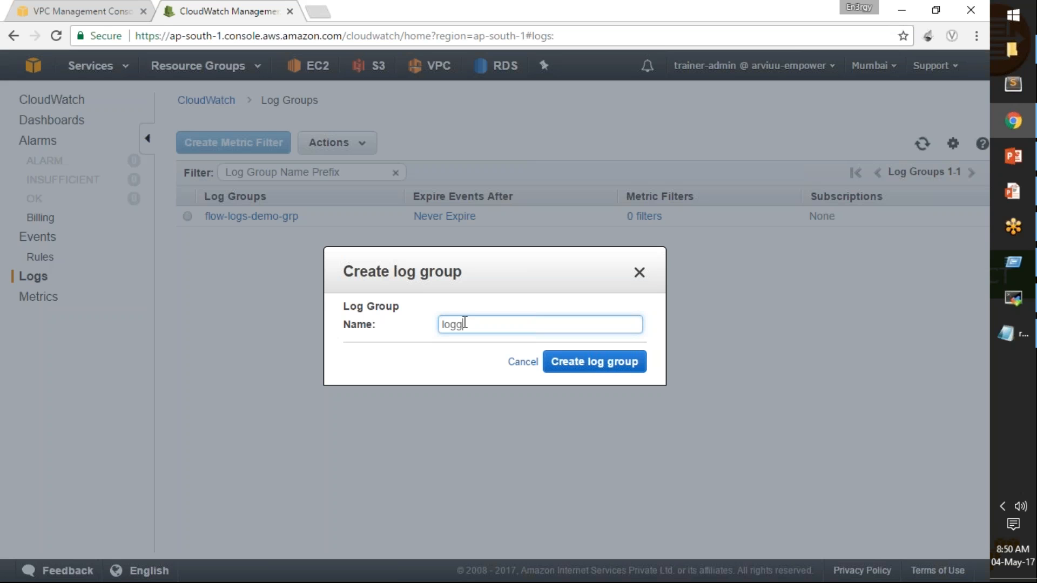
type("rou=")
type("p1-demo-for")
type("-flow")
type("-logs")
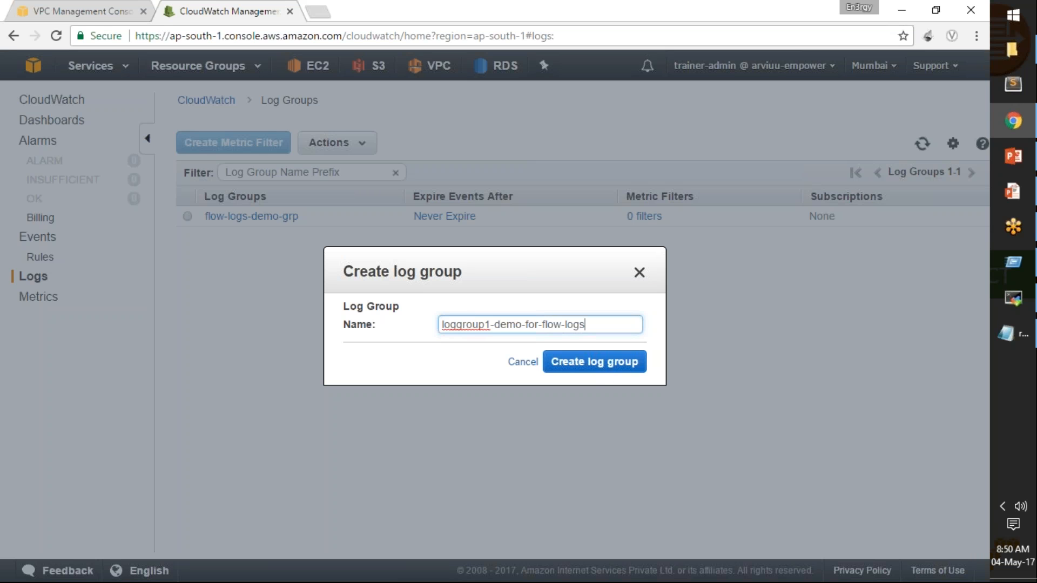
left_click(607, 371)
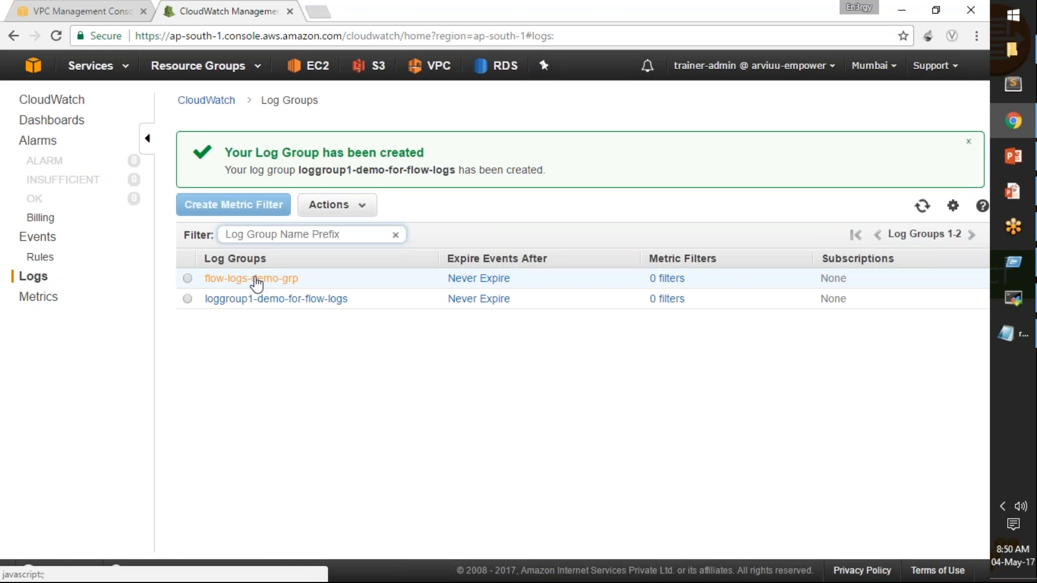
Set loggroup1-demo-for-flow-logs as the destination log group of vpc1's flow log and create the flow log.
left_click(90, 16)
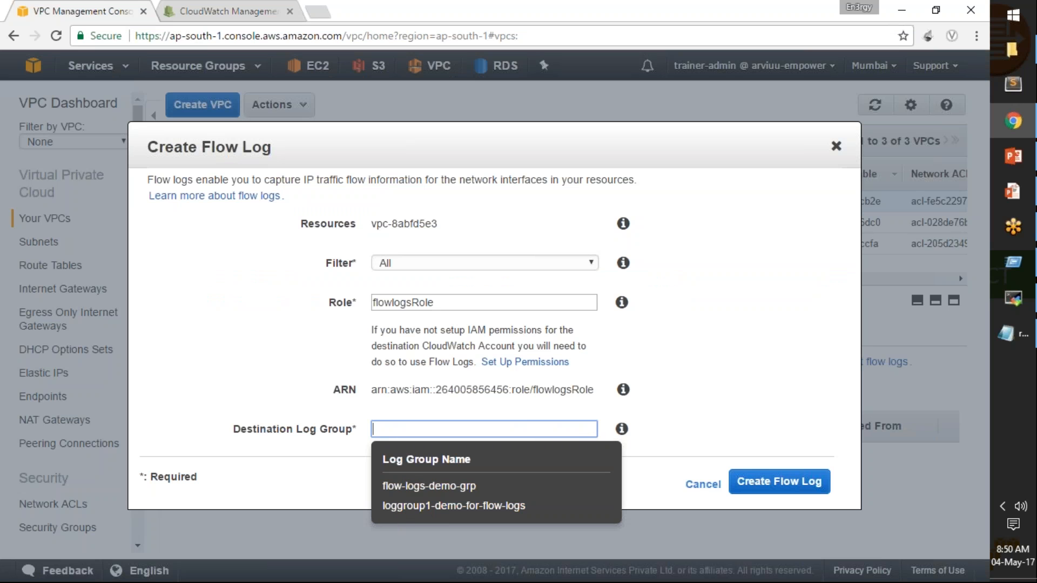
left_click(470, 505)
left_click(787, 486)
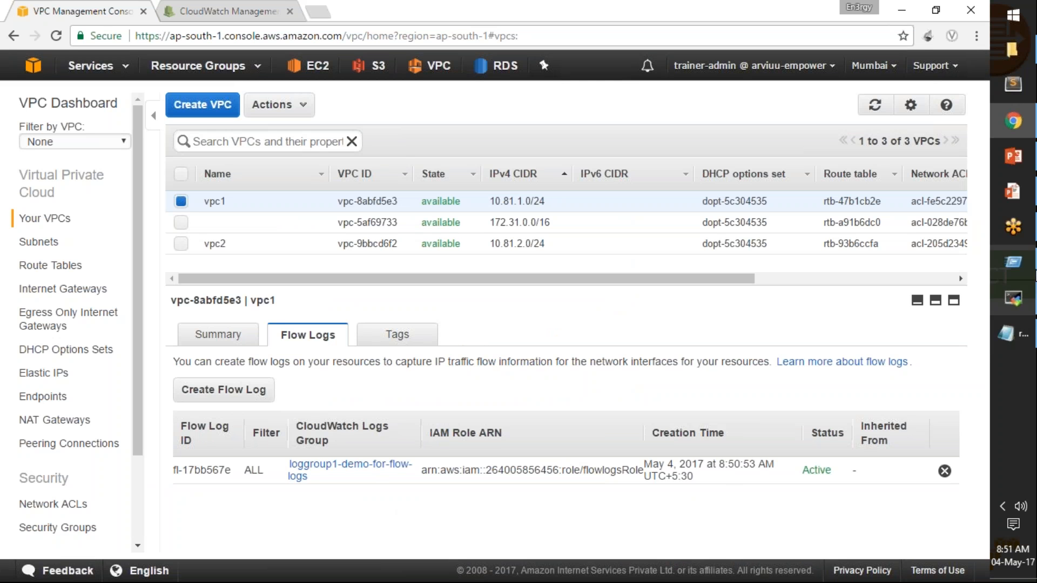
Switch to the pubInst session in MobaXterm and start pinging 10.81.1.251 again.
left_click(1007, 302)
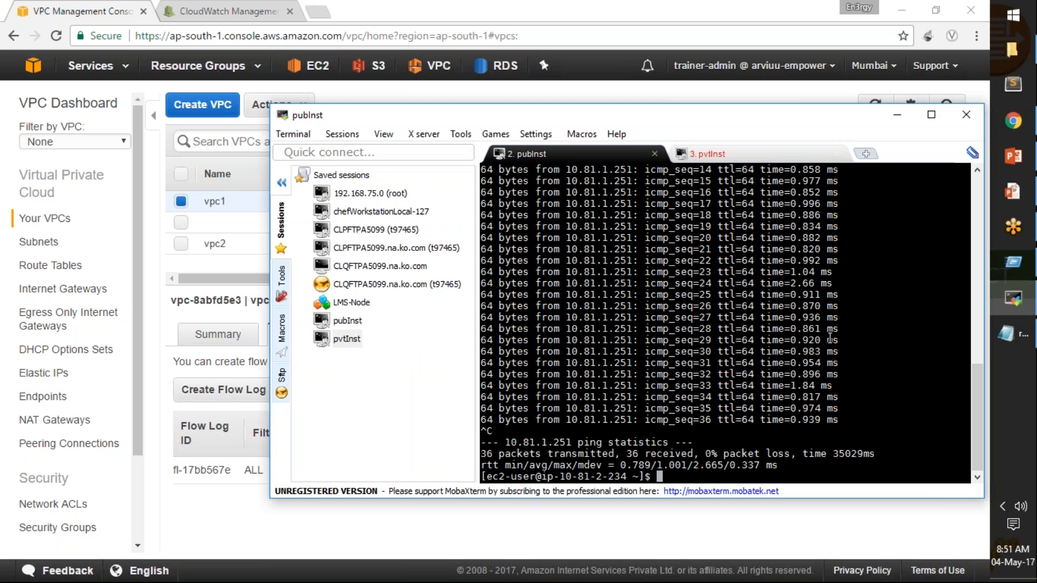
key("Up")
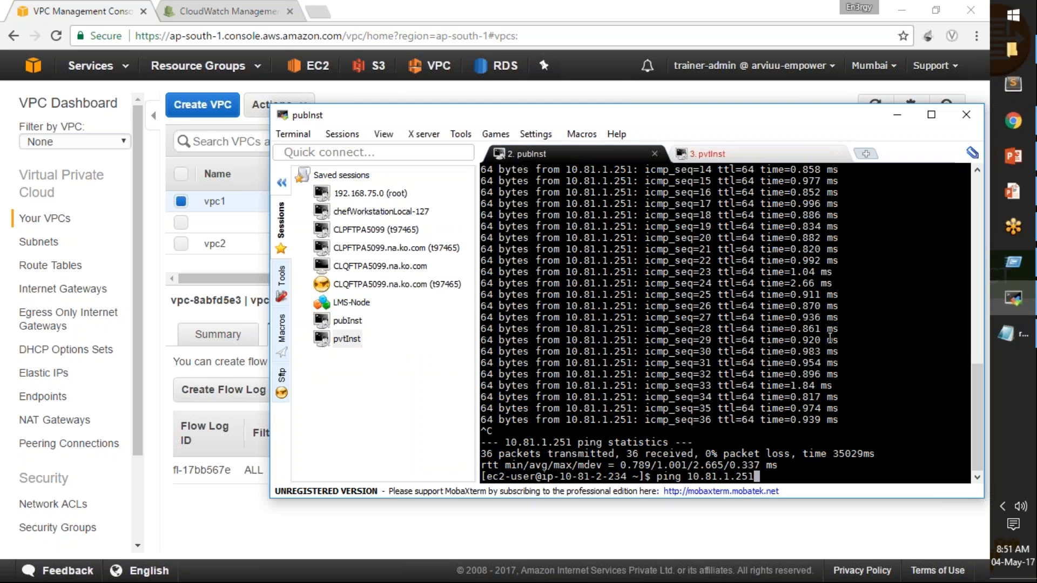
key("Return")
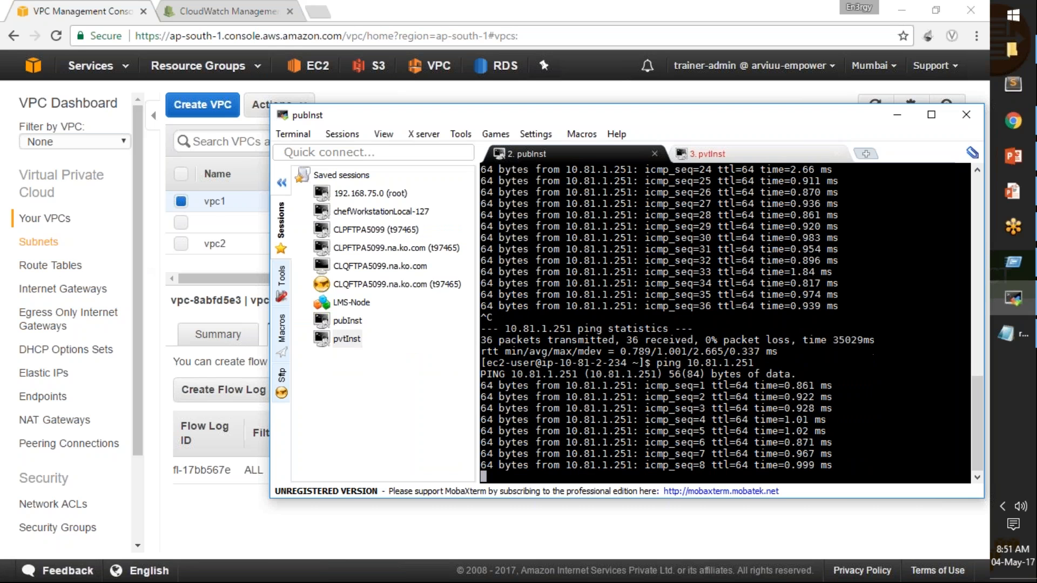
Return to the VPC console's subnets and start a new flow log for vpc2-subnet.
left_click(40, 244)
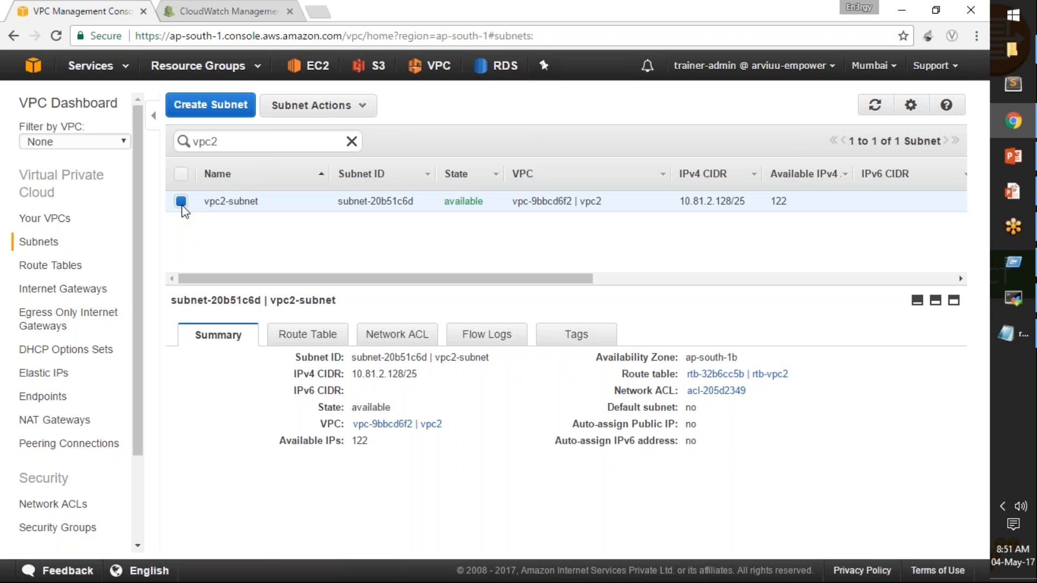
mouse_move(258, 202)
left_click(488, 339)
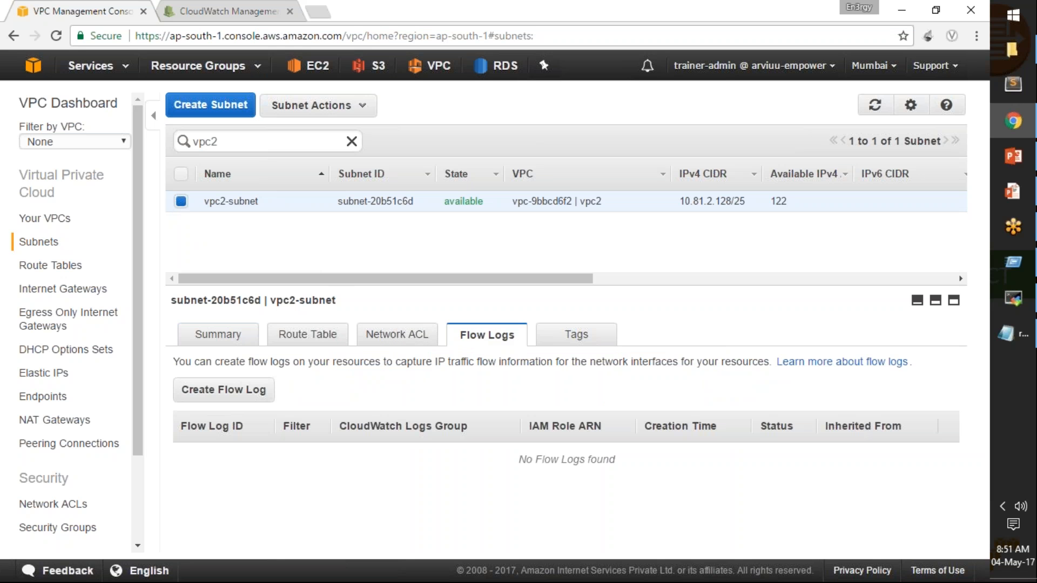
left_click(224, 393)
Choose flowlogsRole as the role of vpc2-subnet's flow log and check the offered destination log groups.
left_click(523, 301)
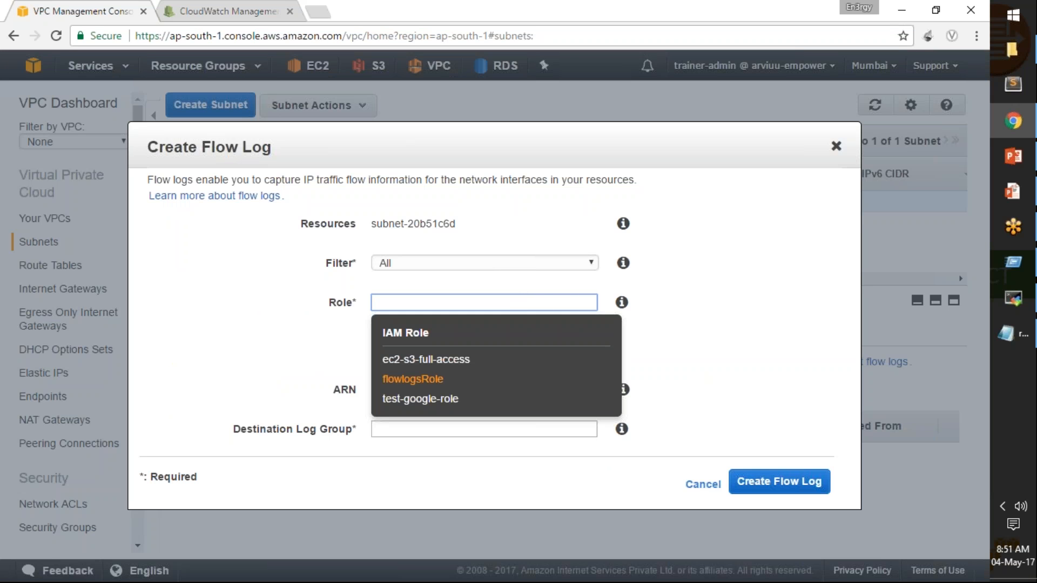
left_click(427, 381)
left_click(528, 300)
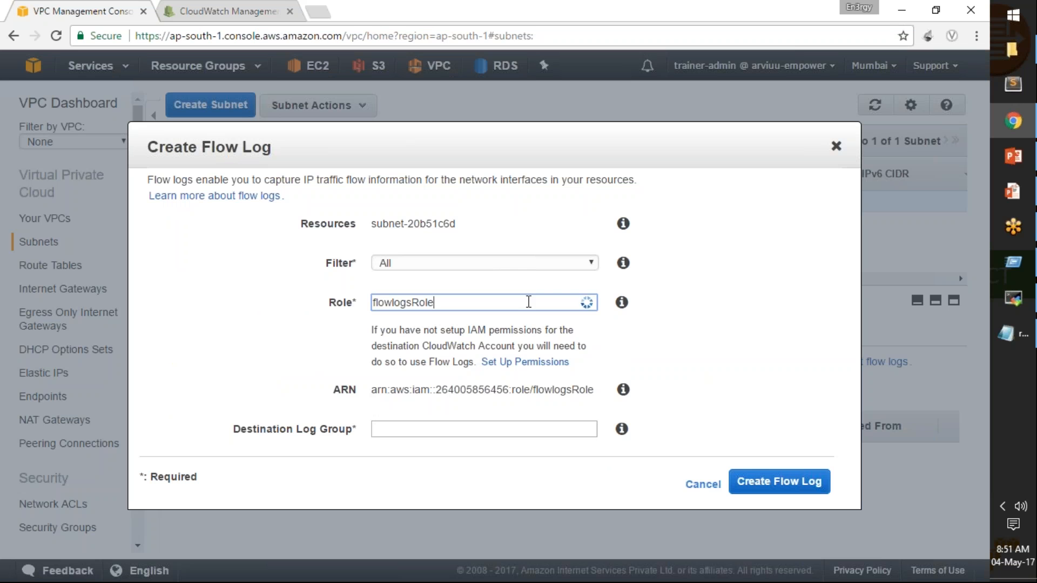
left_click(713, 338)
left_click(491, 430)
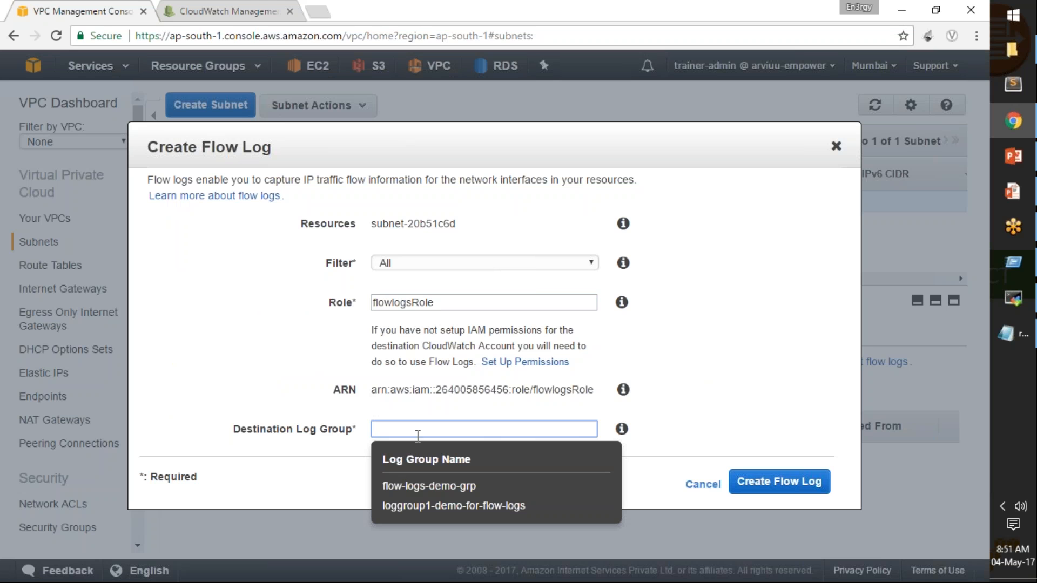
Create a log group named vpc2-subnet-flow-logs-demo in the CloudWatch console.
left_click(247, 4)
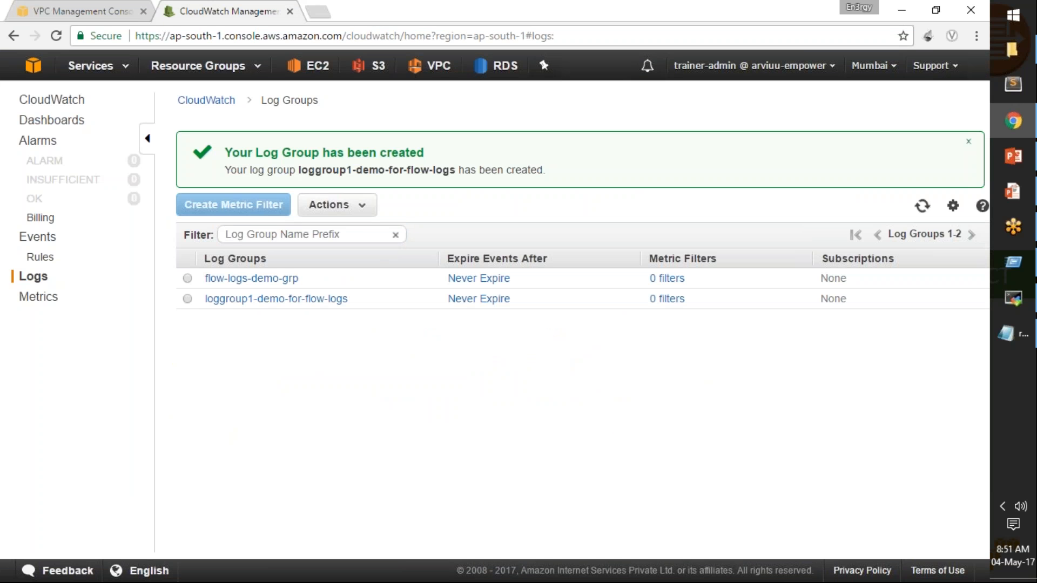
left_click(361, 210)
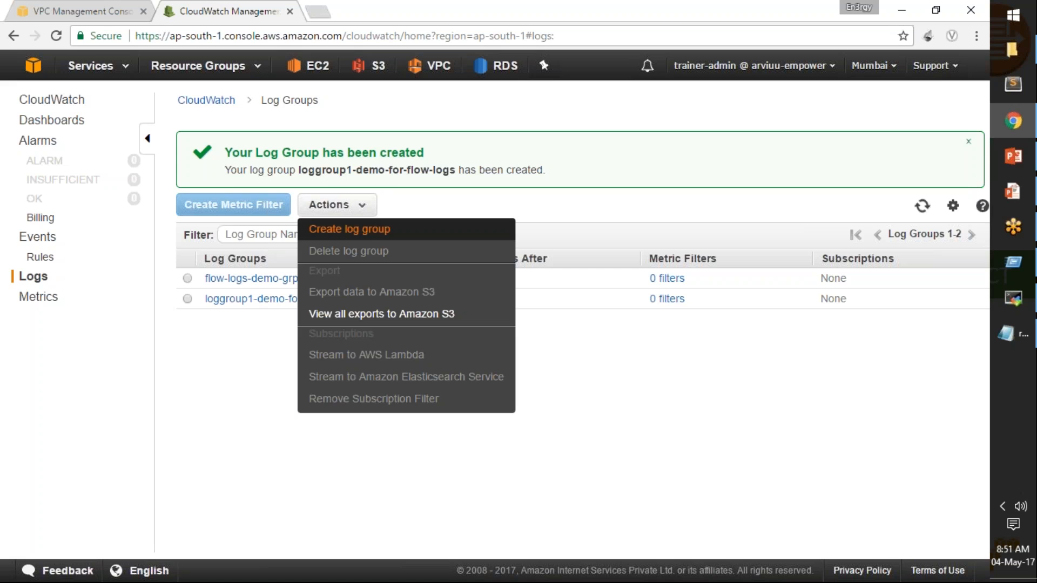
left_click(350, 229)
left_click(470, 322)
type("vpc2-subnet-flow-logs-demo")
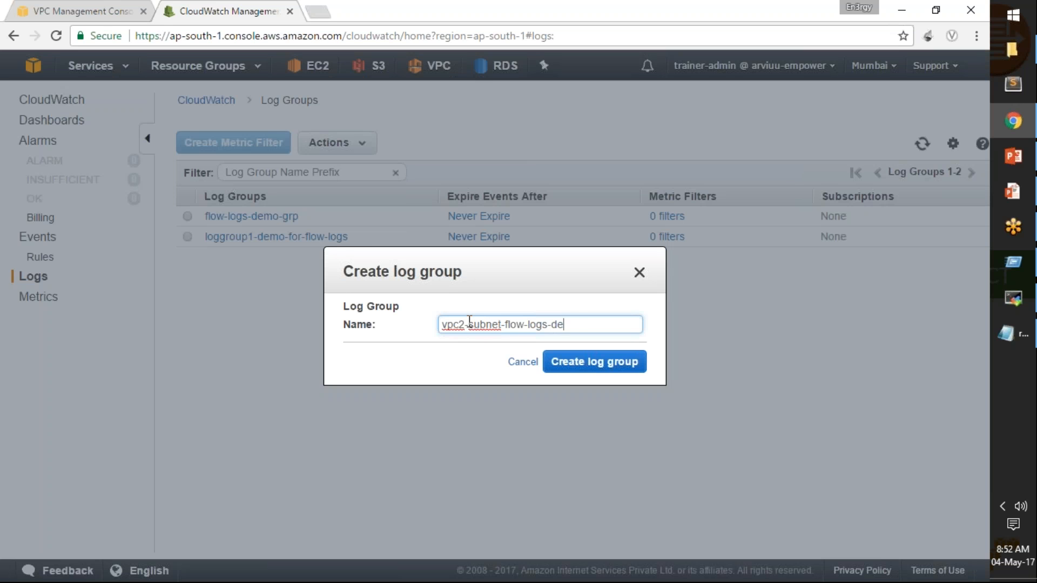
left_click(557, 363)
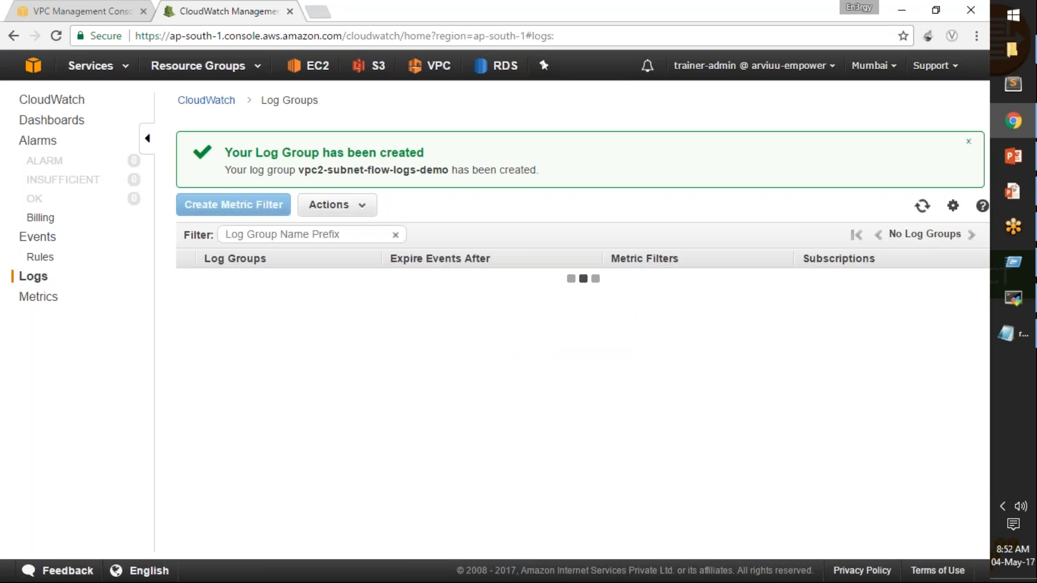
Back in the VPC console, set vpc2-subnet-flow-logs-demo as the destination log group and create vpc2-subnet's flow log.
left_click(105, 8)
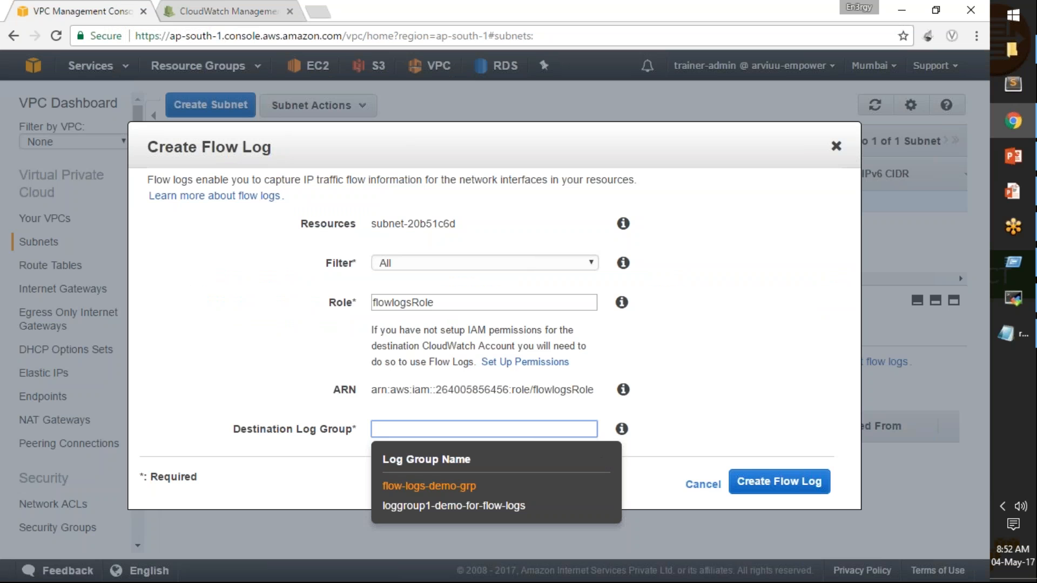
left_click(582, 428)
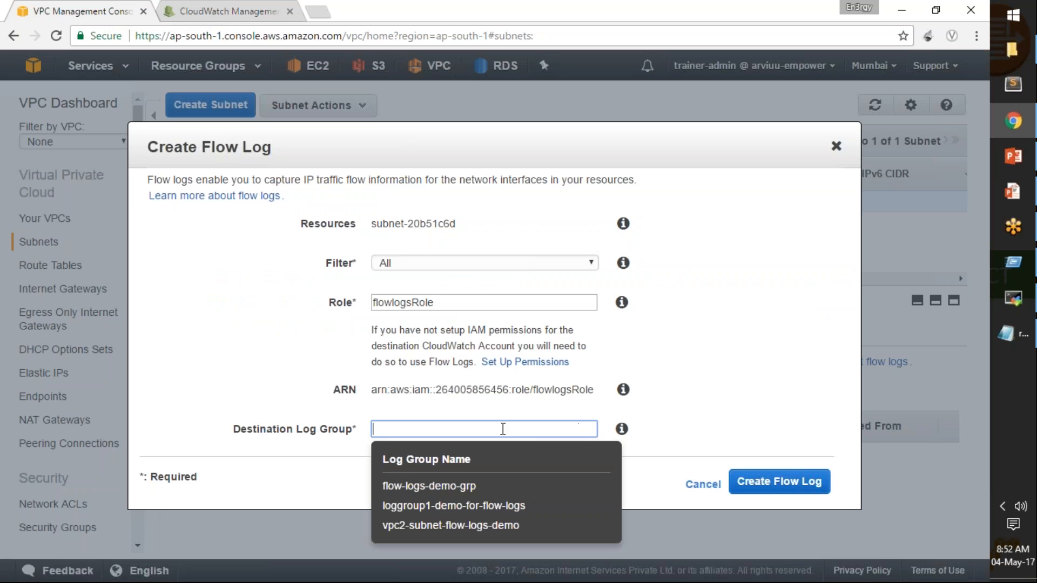
left_click(422, 527)
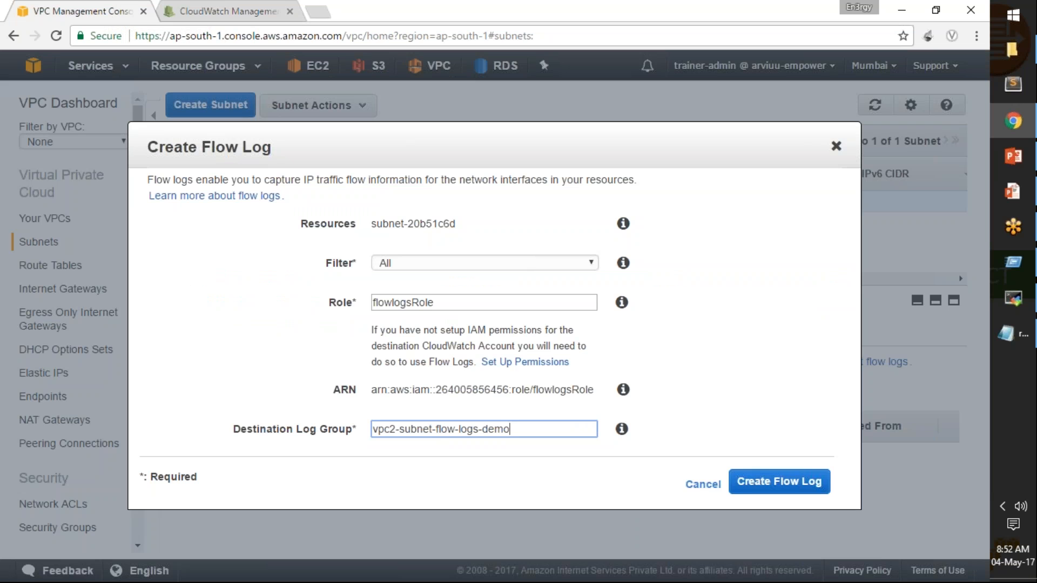
left_click(748, 488)
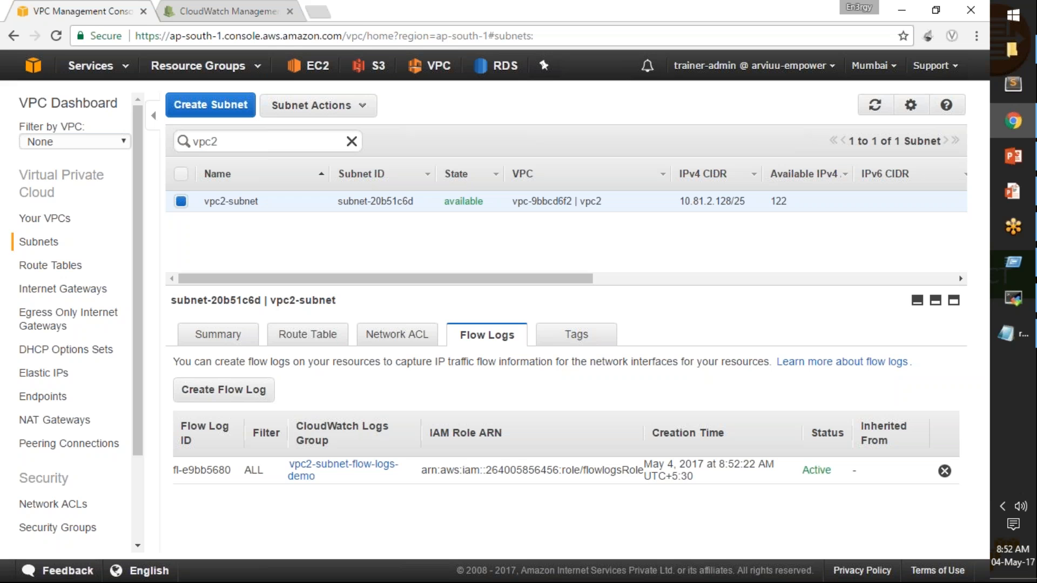
Examine the log streams of flow-logs-demo-grp in CloudWatch and check the running ping in MobaXterm.
left_click(255, 8)
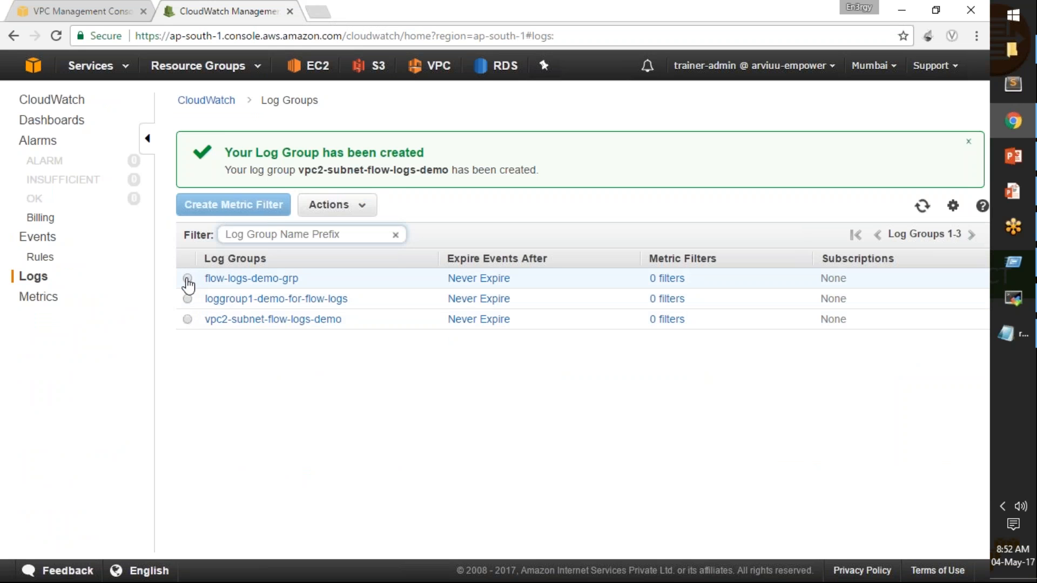
left_click(264, 279)
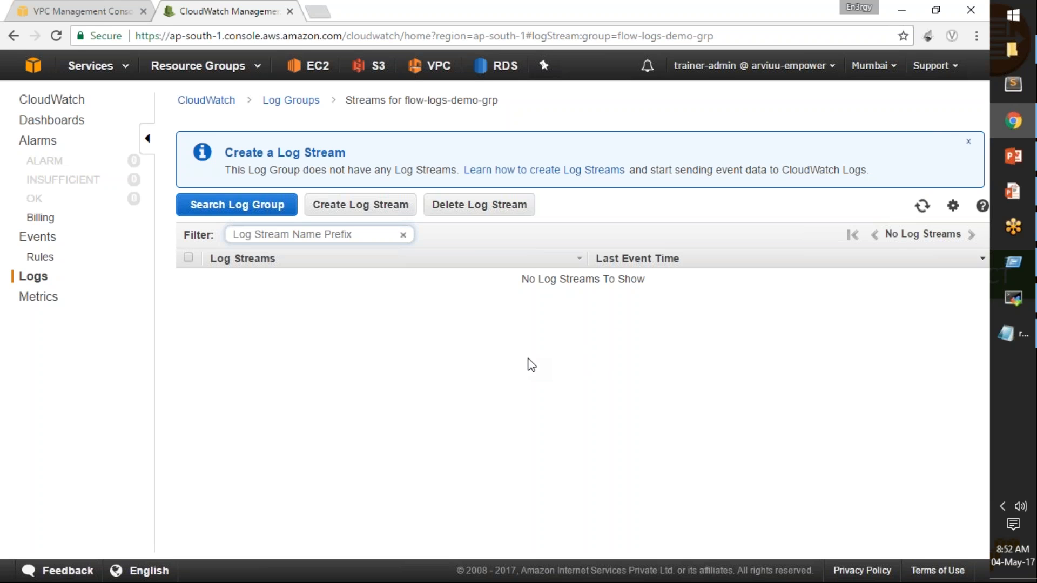
left_click(1006, 301)
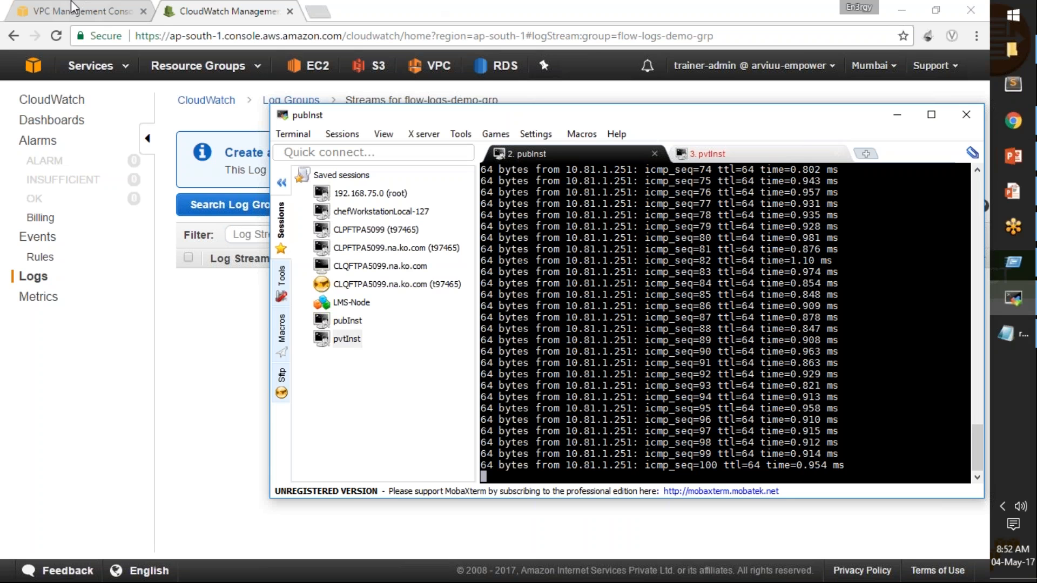
left_click(226, 14)
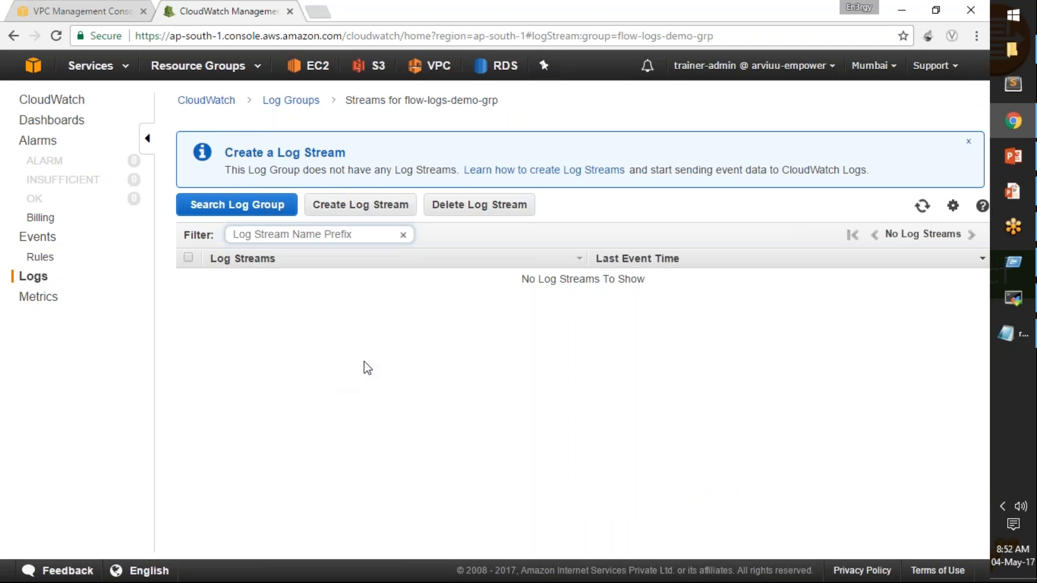
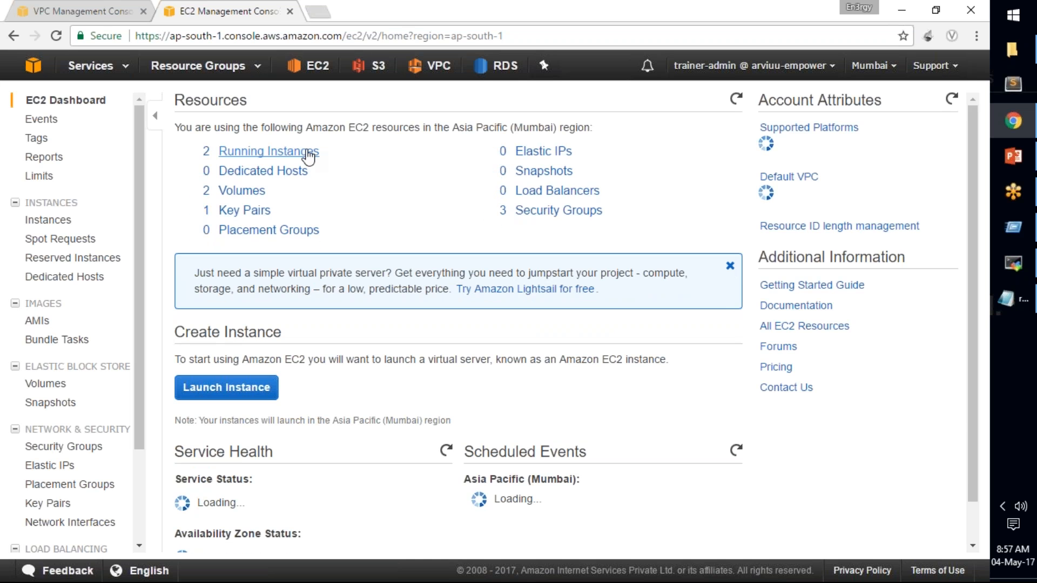
Review the running EC2 instances and examine the details of the primary network interface in ap-south-1a.
left_click(305, 153)
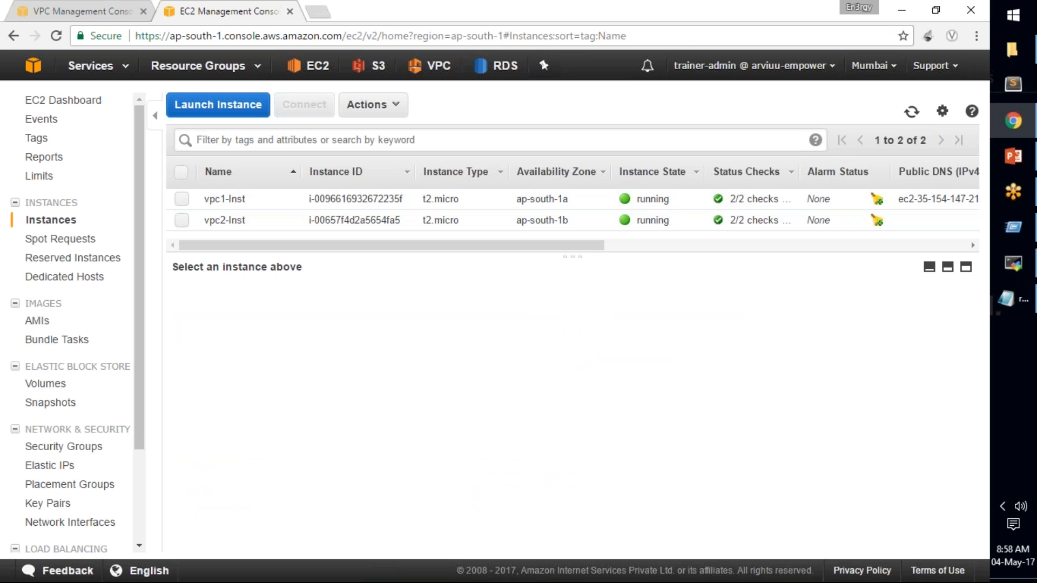
mouse_move(553, 279)
left_mouse_down()
mouse_move(563, 307)
mouse_move(570, 289)
left_mouse_up()
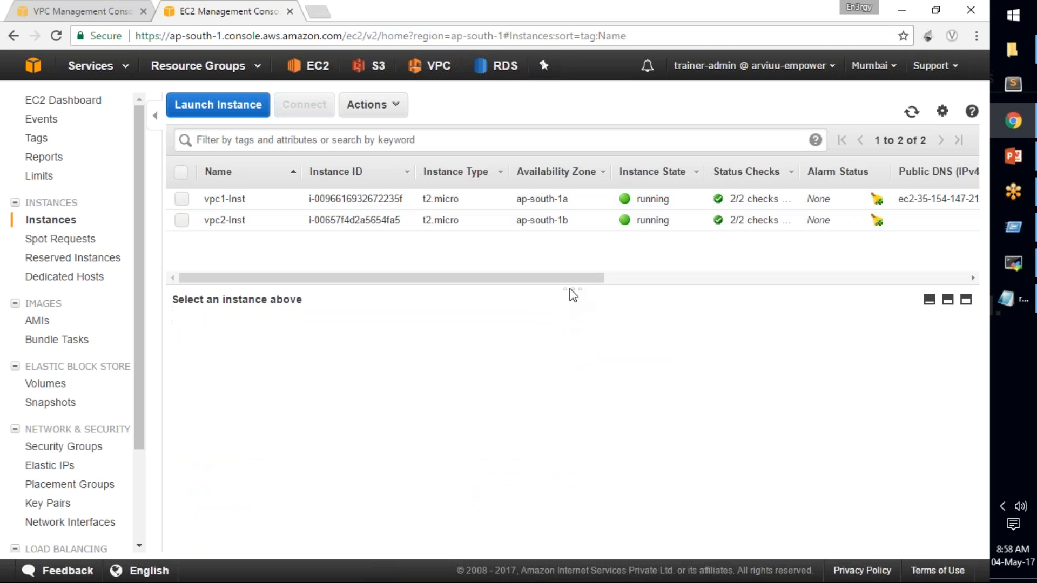
left_click_drag(139, 387, 134, 473)
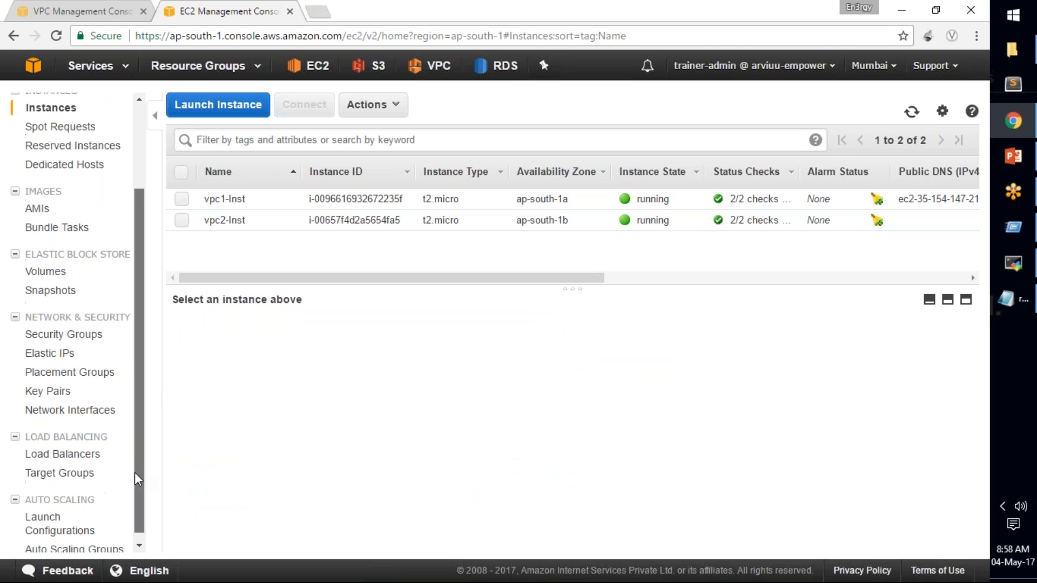
left_click(70, 412)
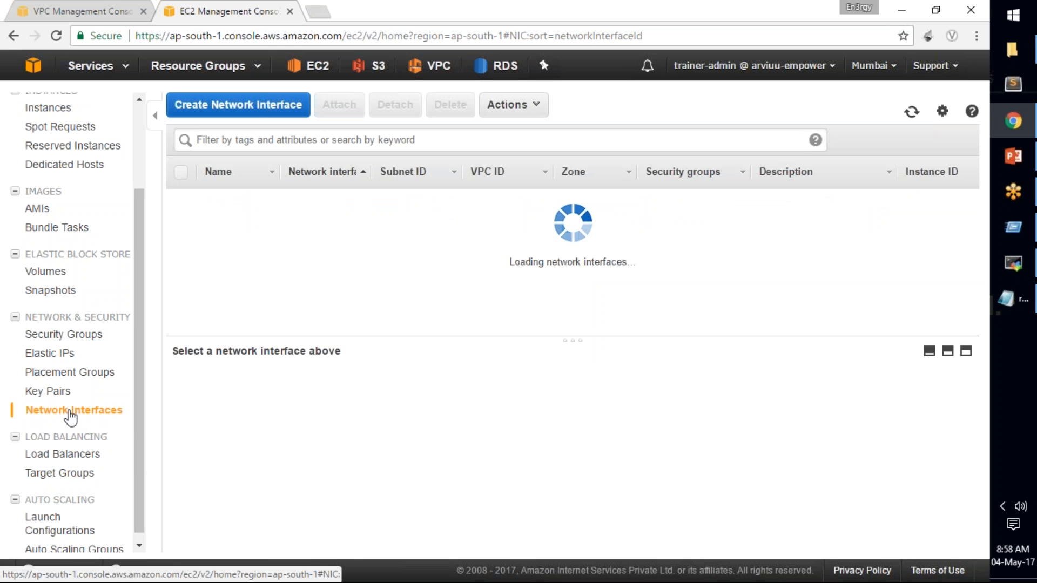
left_click_drag(623, 330, 833, 329)
left_click(757, 220)
left_click_drag(846, 220, 898, 220)
left_click_drag(806, 329, 598, 329)
Start a new network interface with the description new-nw-interface-for-vpc1-inst.
left_click(239, 106)
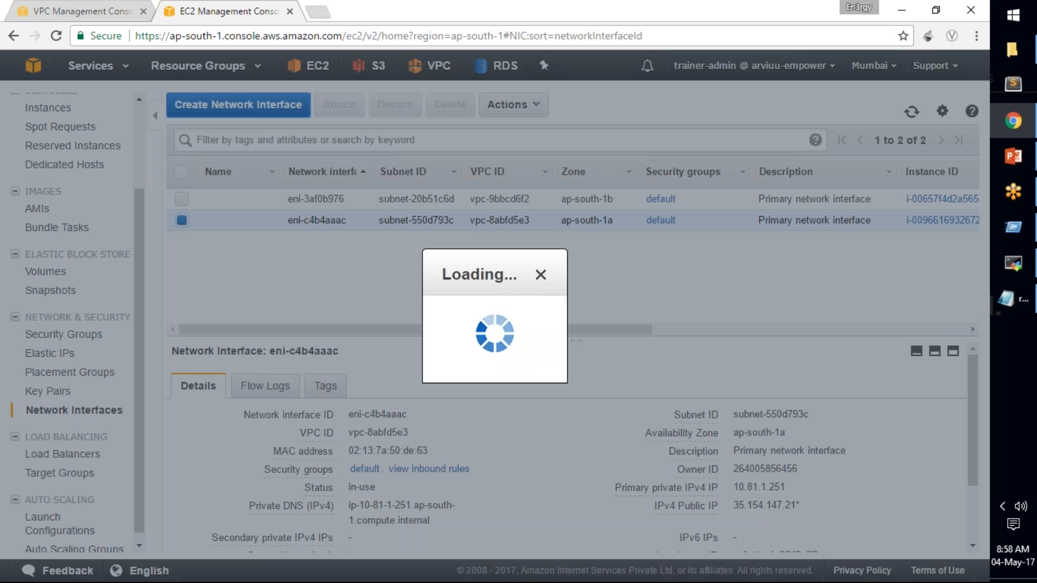
left_click(392, 253)
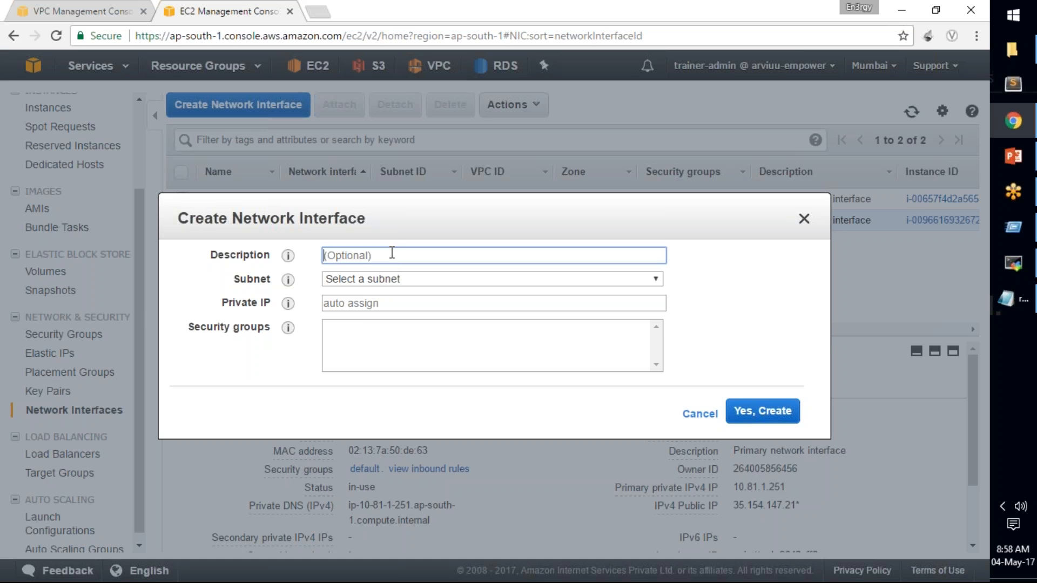
type("new-nw-interface-for-vpc1-inst")
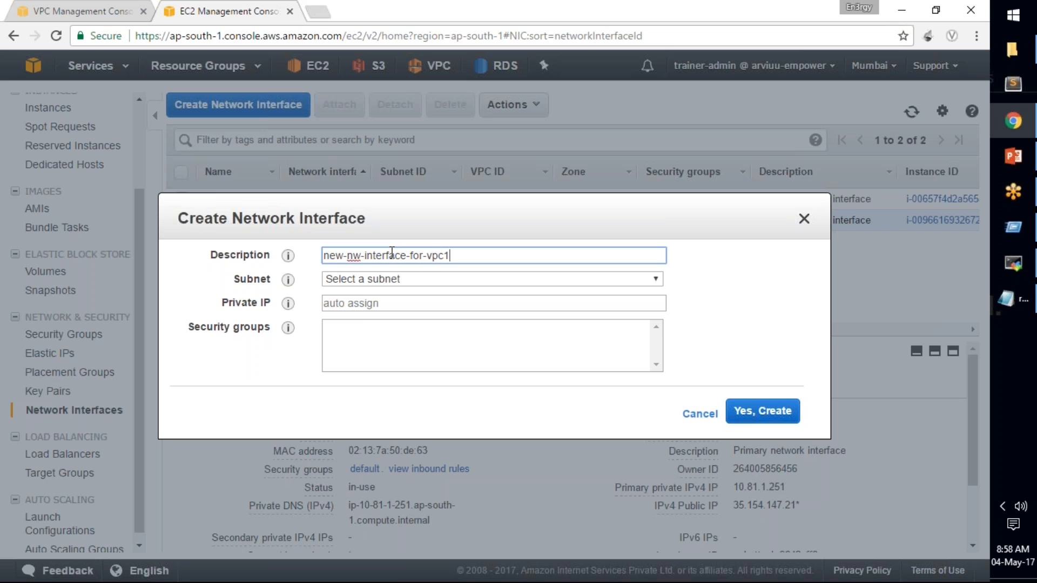
Assign vpc2-subnet and the default VPC security group to the new network interface and create it.
left_click(394, 279)
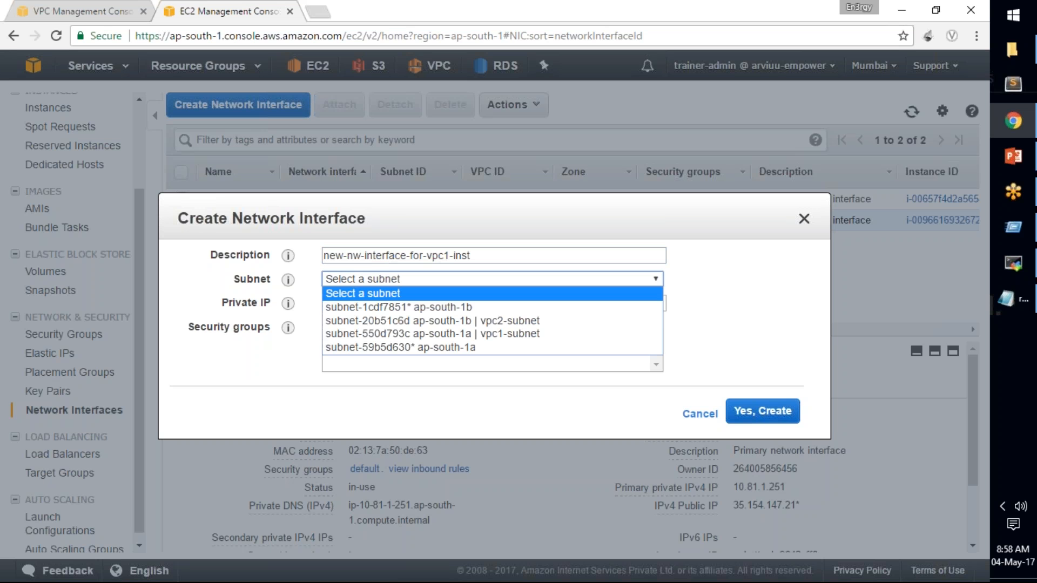
left_click(404, 321)
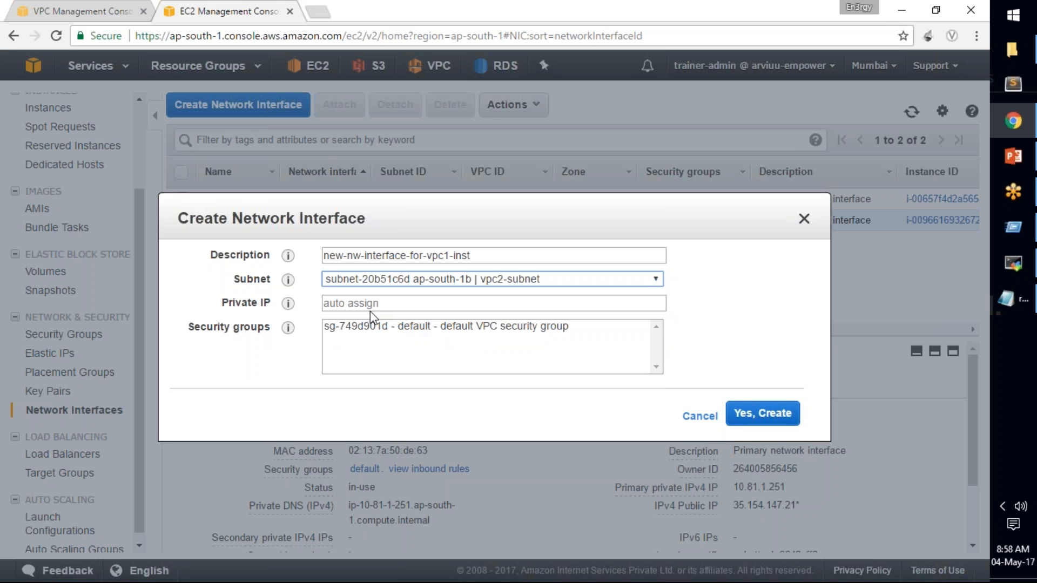
left_click(752, 423)
left_click(463, 327)
left_click(774, 433)
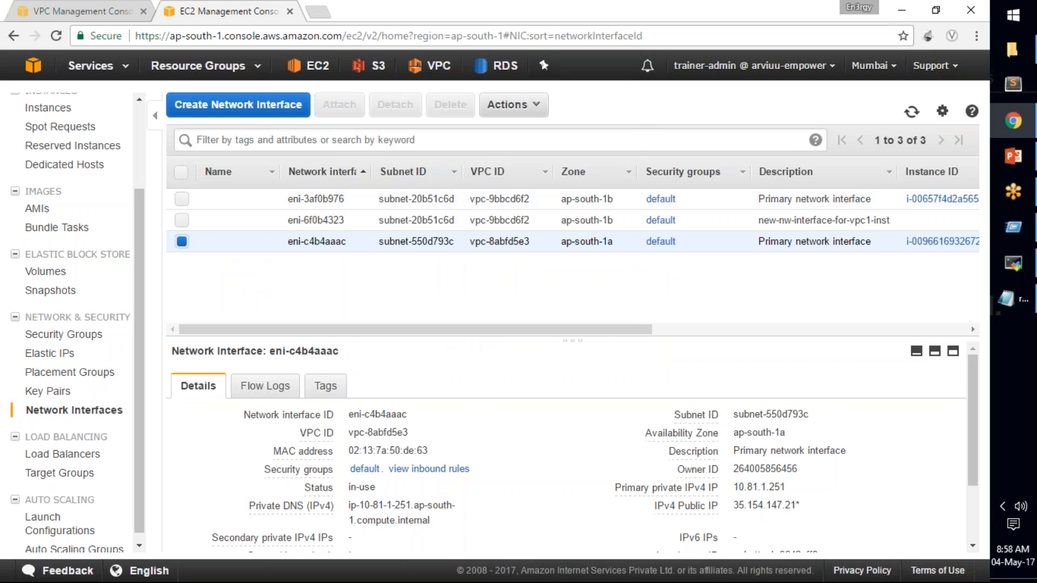
left_click(518, 108)
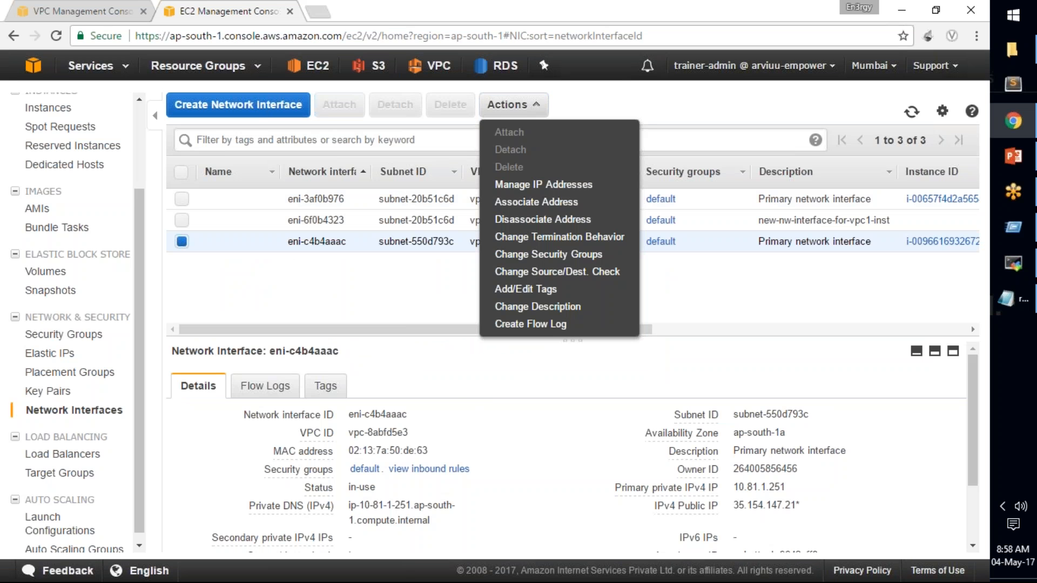
left_click(517, 107)
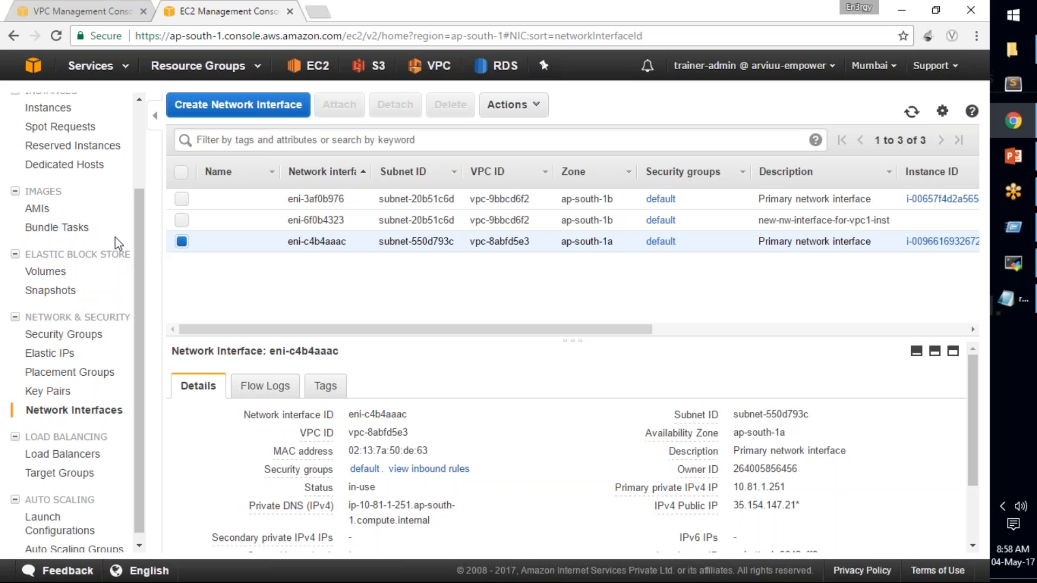
scroll(143, 270, "up", 3)
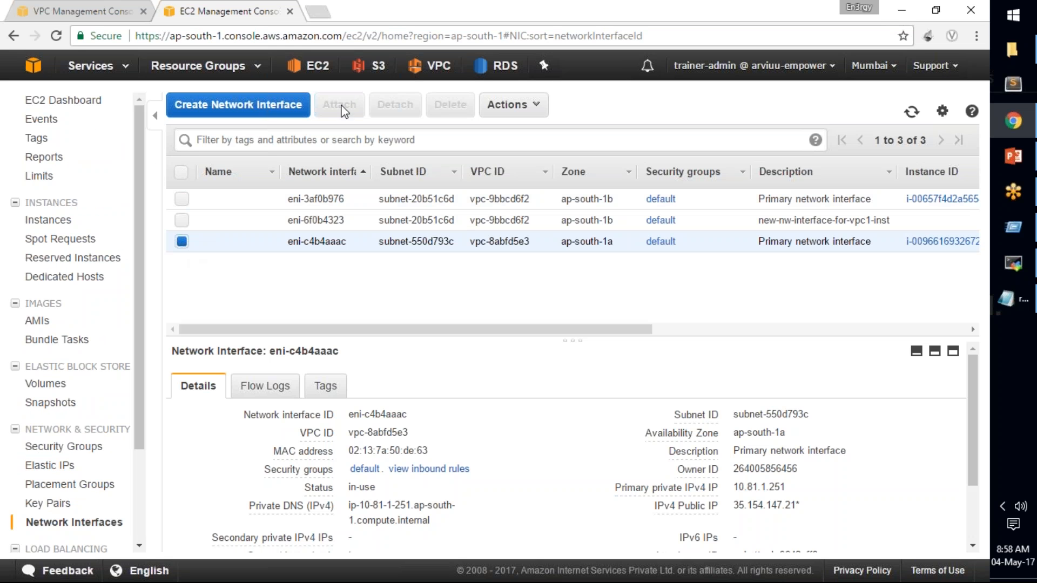
Name the newly created network interface new-nw-interface-for-vpc1-inst, copying the text from its description.
left_click_drag(515, 330, 257, 337)
left_click(182, 220)
left_click(183, 242)
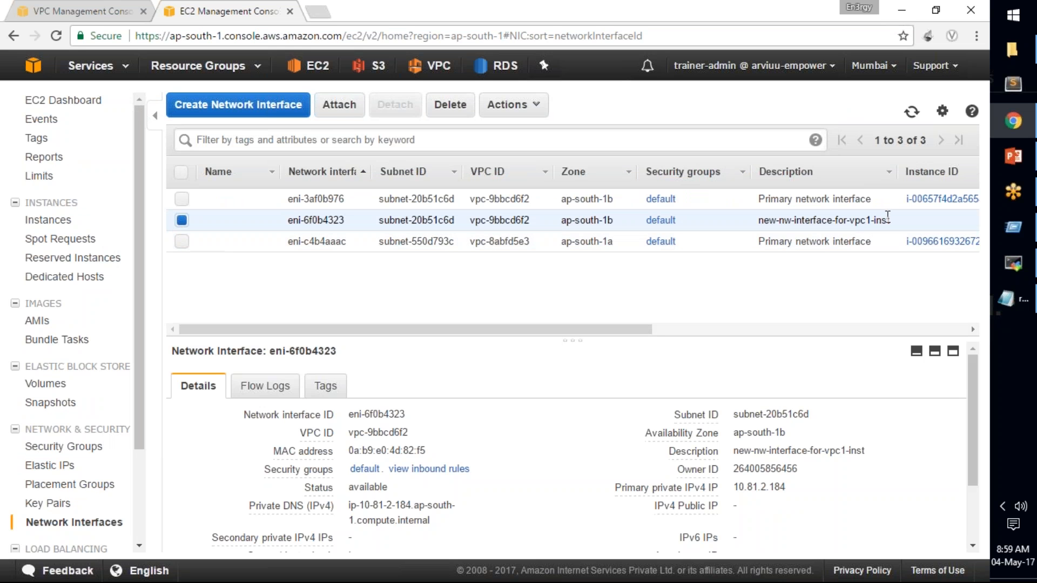
left_click_drag(889, 218, 754, 216)
key("ctrl+c")
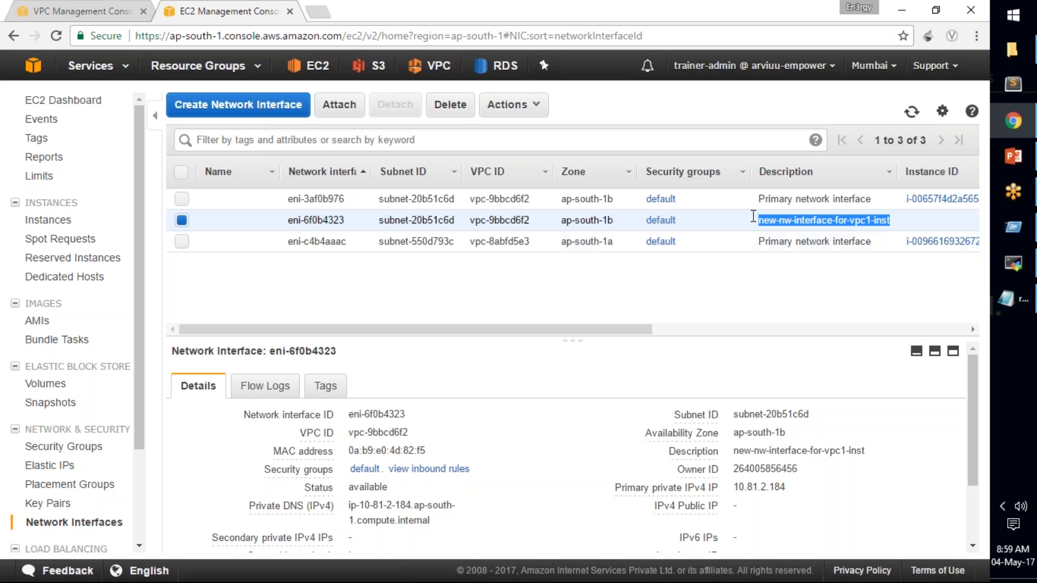
left_click(271, 220)
key("ctrl+v")
key("Return")
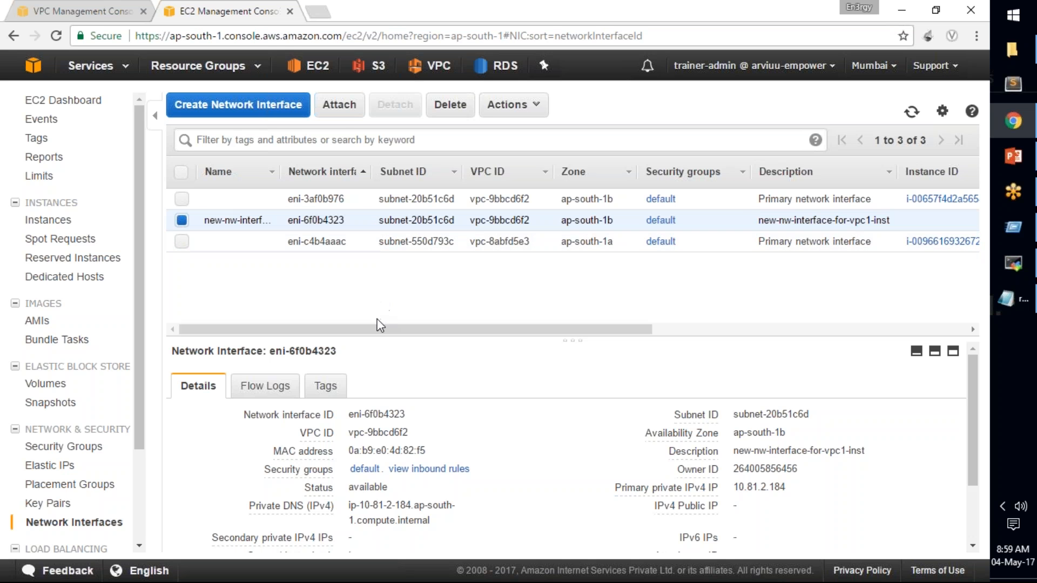
Check which instances the new network interface can be attached to, without attaching it.
left_click(182, 221)
left_click(346, 108)
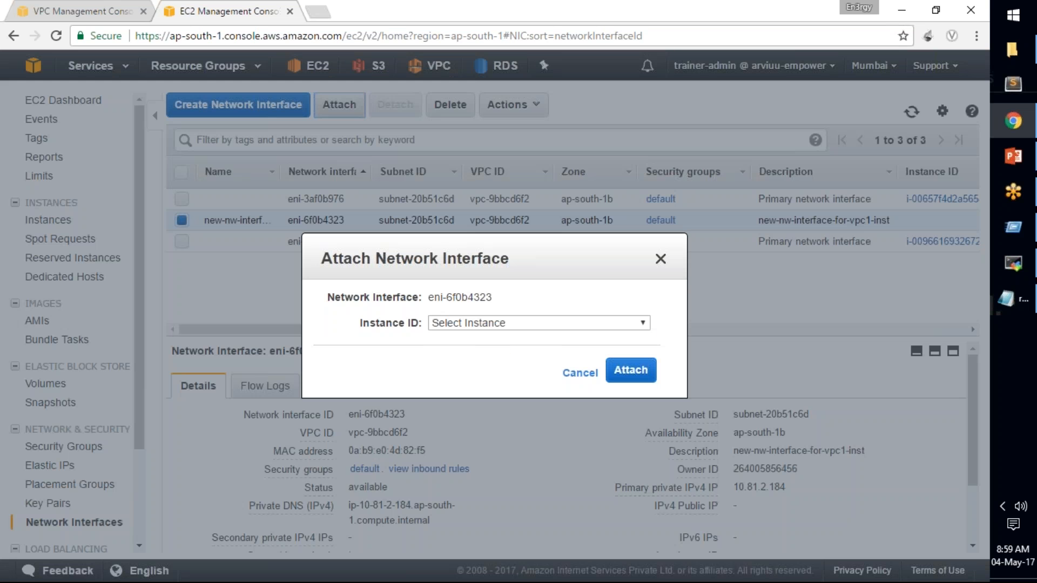
left_click(469, 326)
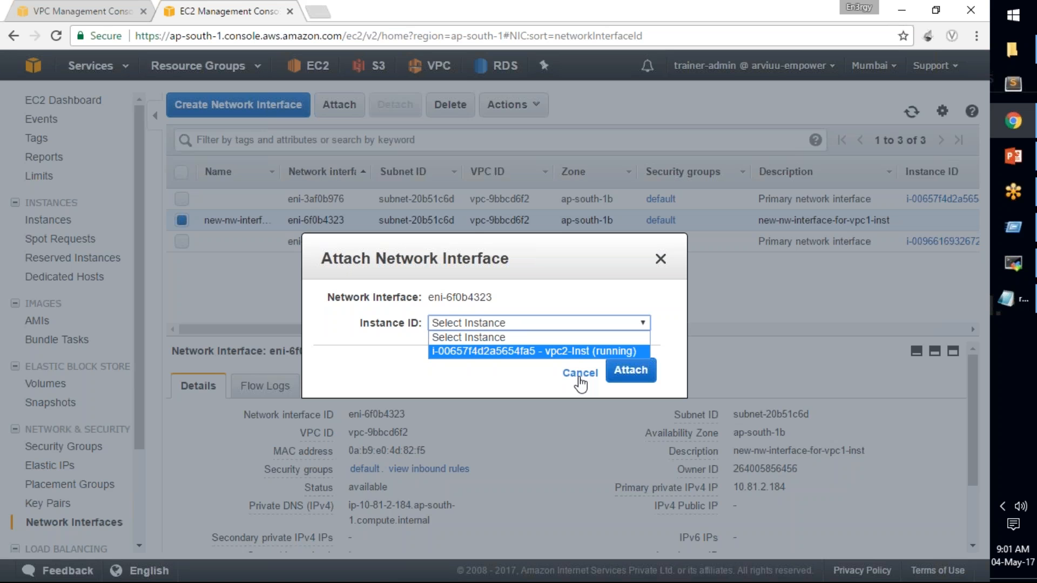
left_click(579, 378)
left_click(578, 378)
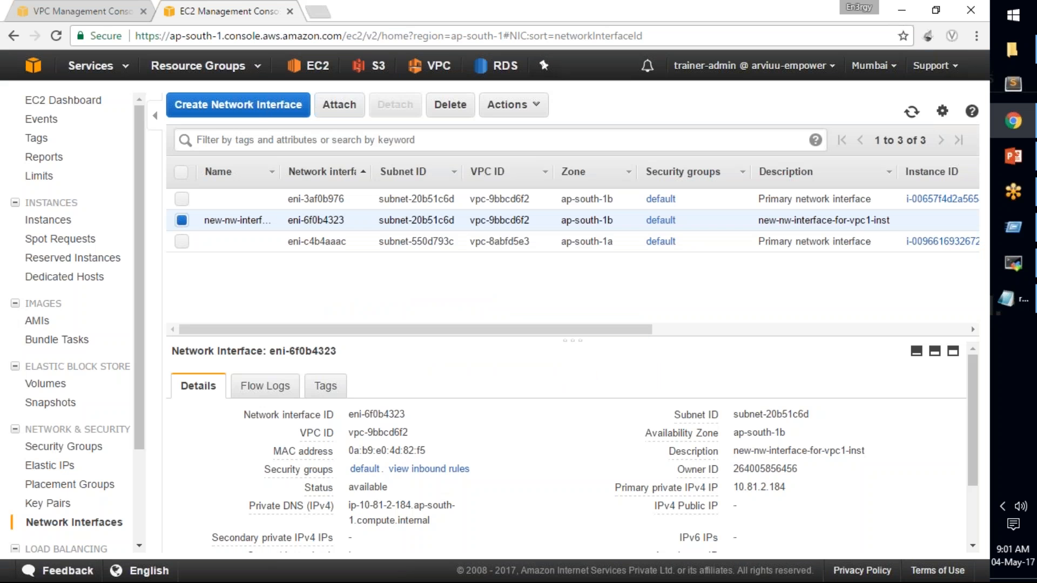